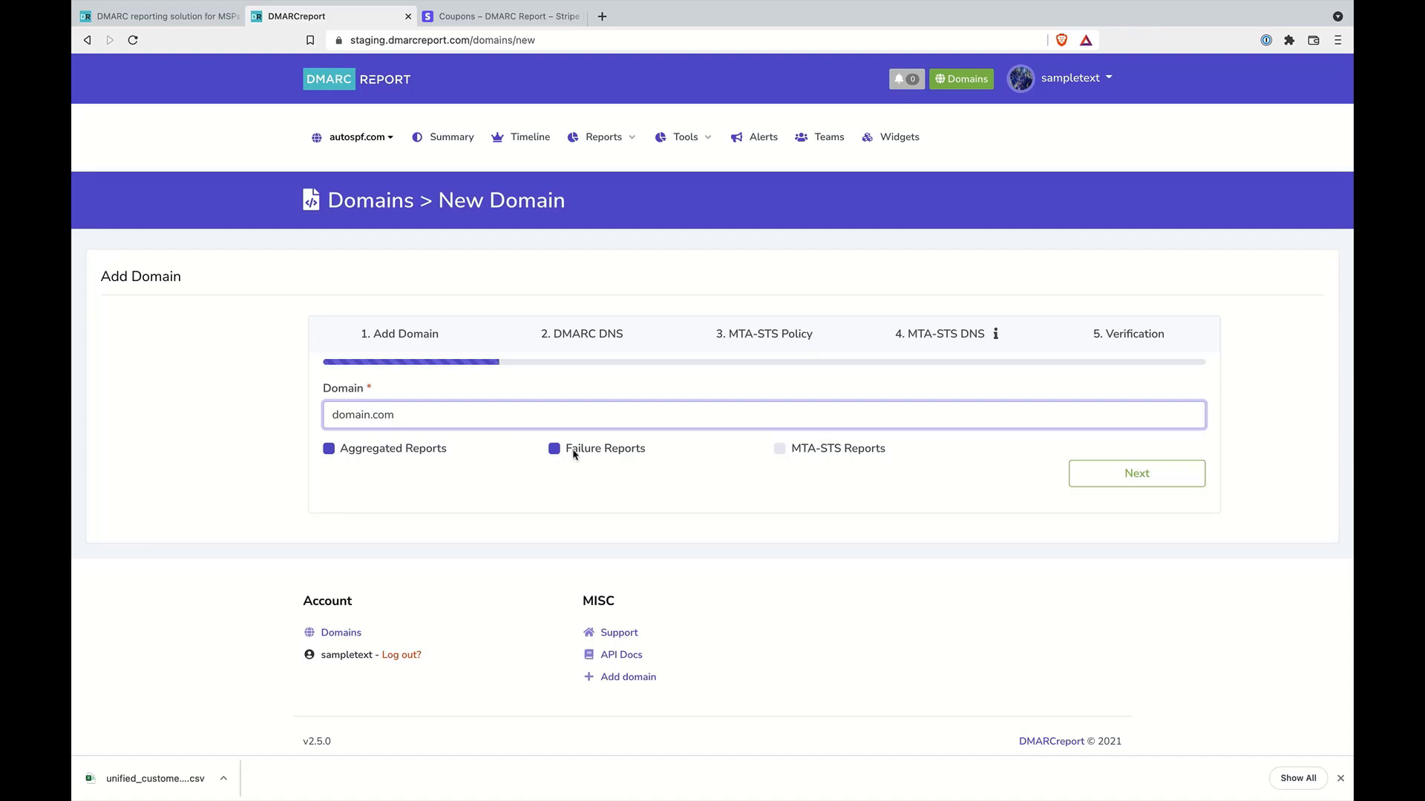
Submit domain.com as a new domain with Aggregated, Failure and MTA-STS Reports enabled.
{"action": "left_click", "coordinate": [563, 451]}
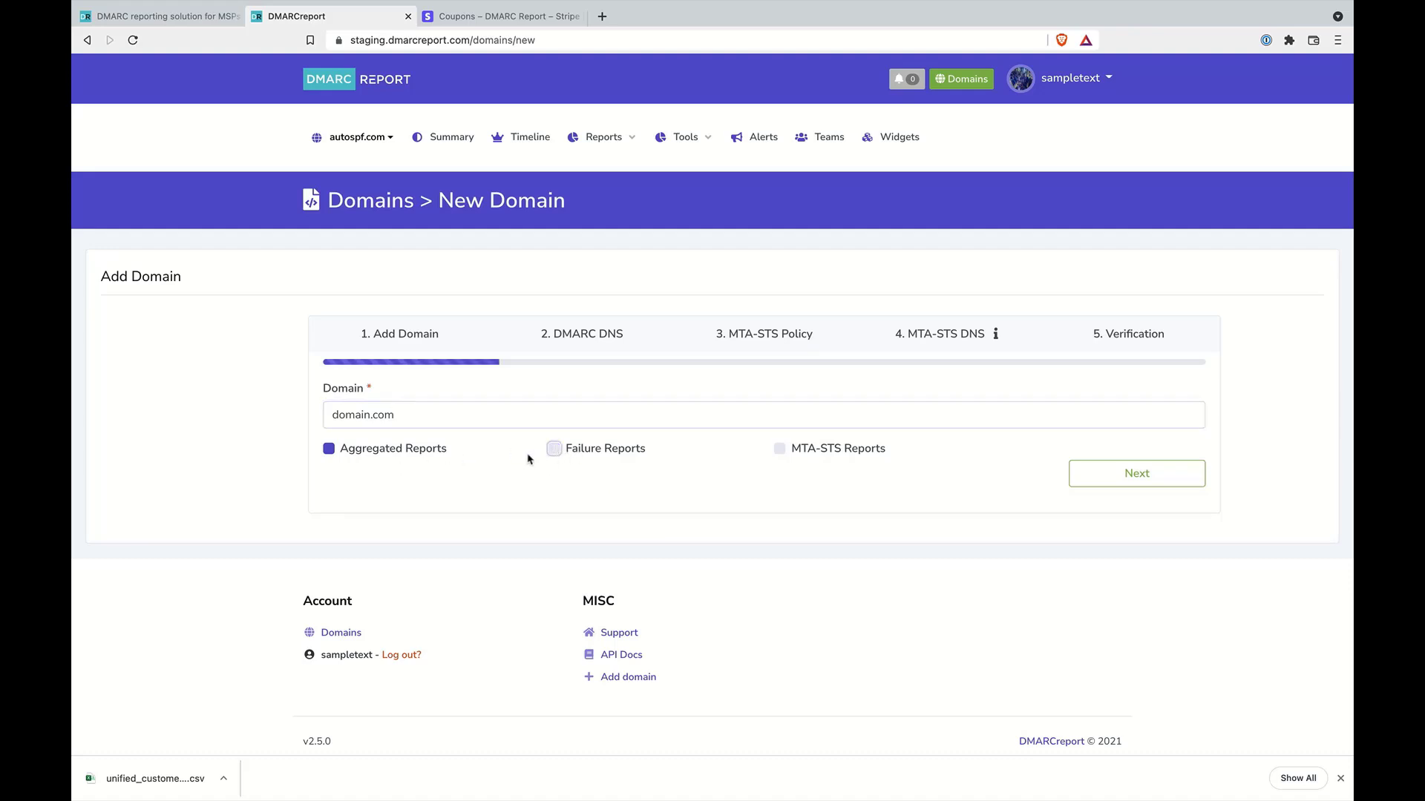
{"action": "left_click", "coordinate": [557, 456]}
{"action": "left_click", "coordinate": [781, 450]}
{"action": "left_click", "coordinate": [1123, 478]}
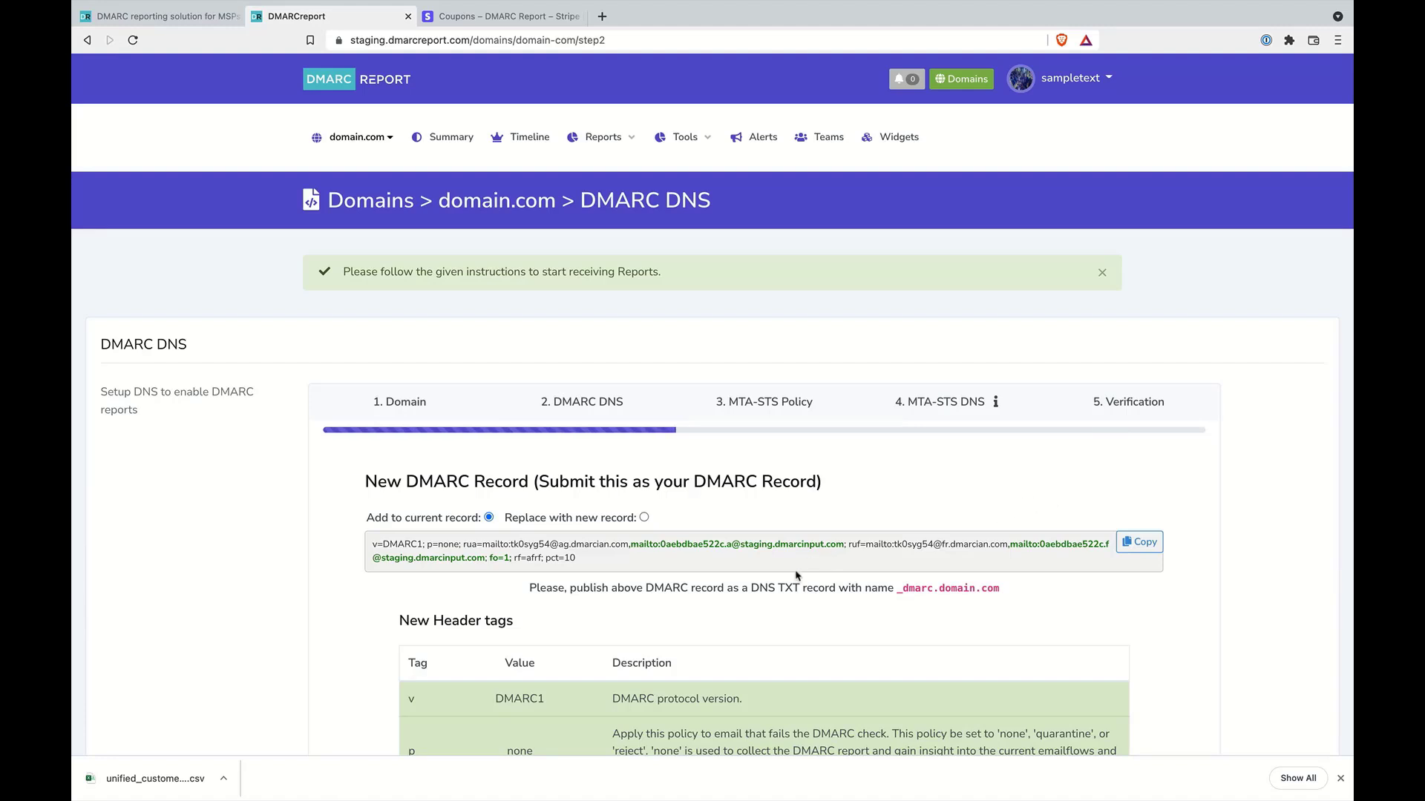
Set the new DMARC record for domain.com to replace the current record and copy the record text.
{"action": "scroll", "coordinate": [797, 575], "scroll_direction": "down", "scroll_amount": 3}
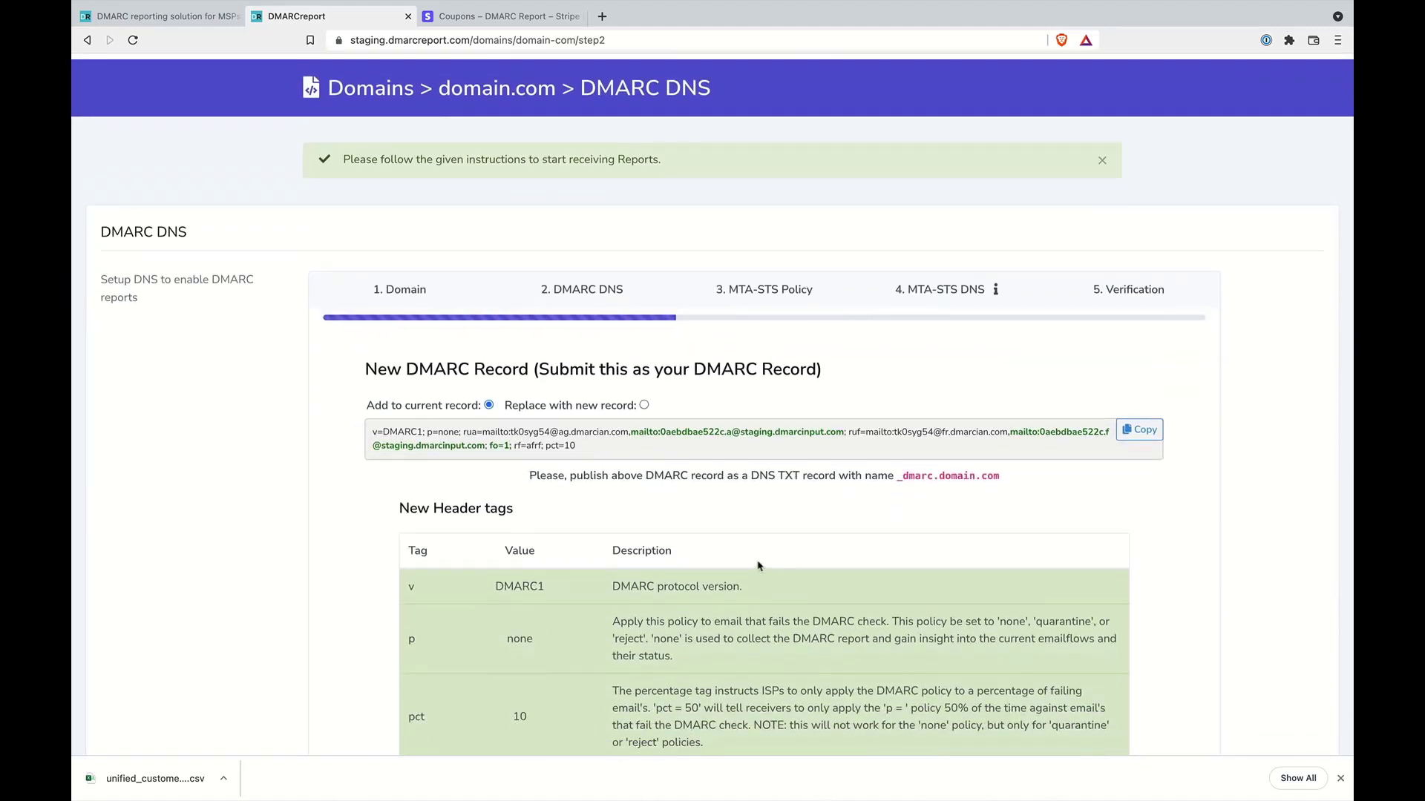
{"action": "scroll", "coordinate": [727, 553], "scroll_direction": "down", "scroll_amount": 3}
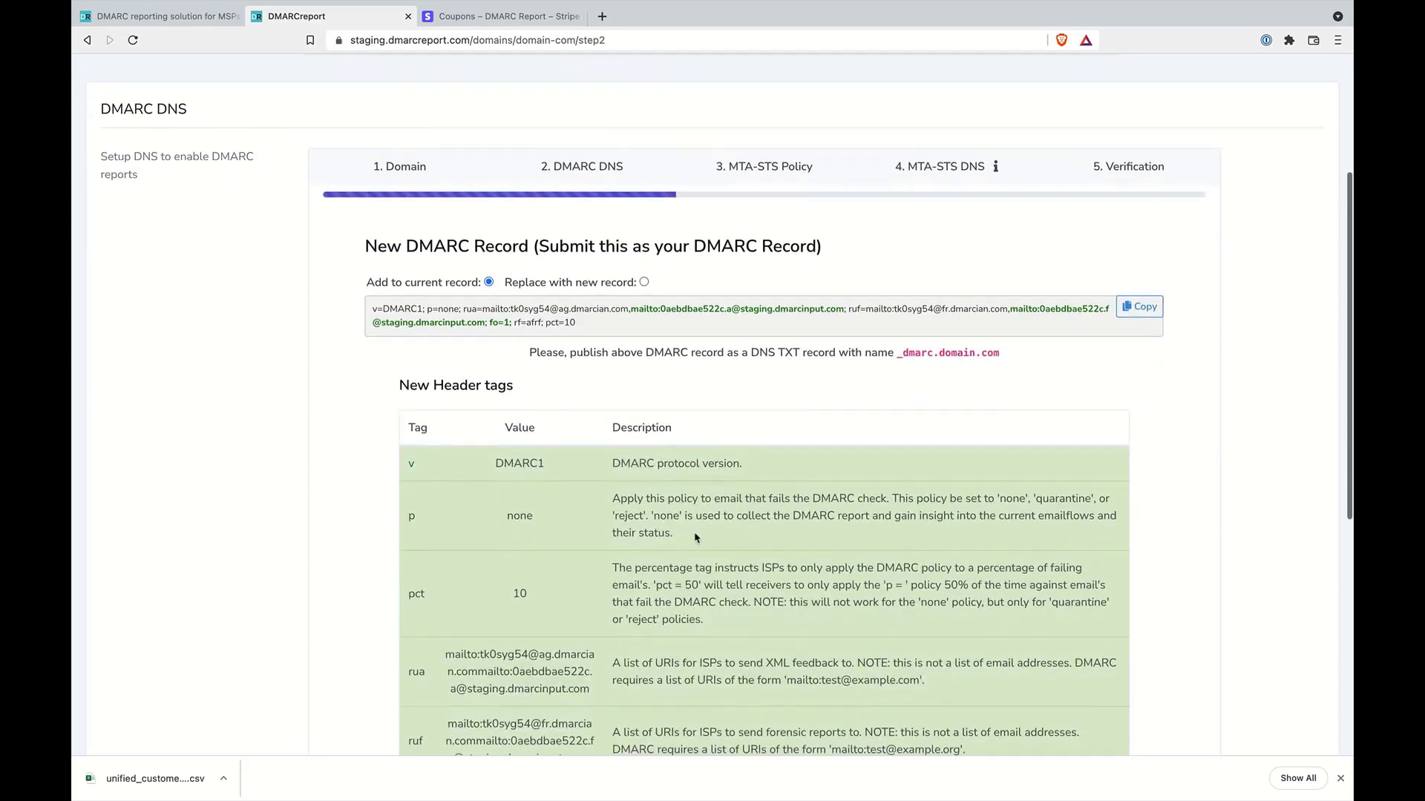
{"action": "scroll", "coordinate": [712, 512], "scroll_direction": "down", "scroll_amount": 2}
{"action": "scroll", "coordinate": [742, 475], "scroll_direction": "up", "scroll_amount": 2}
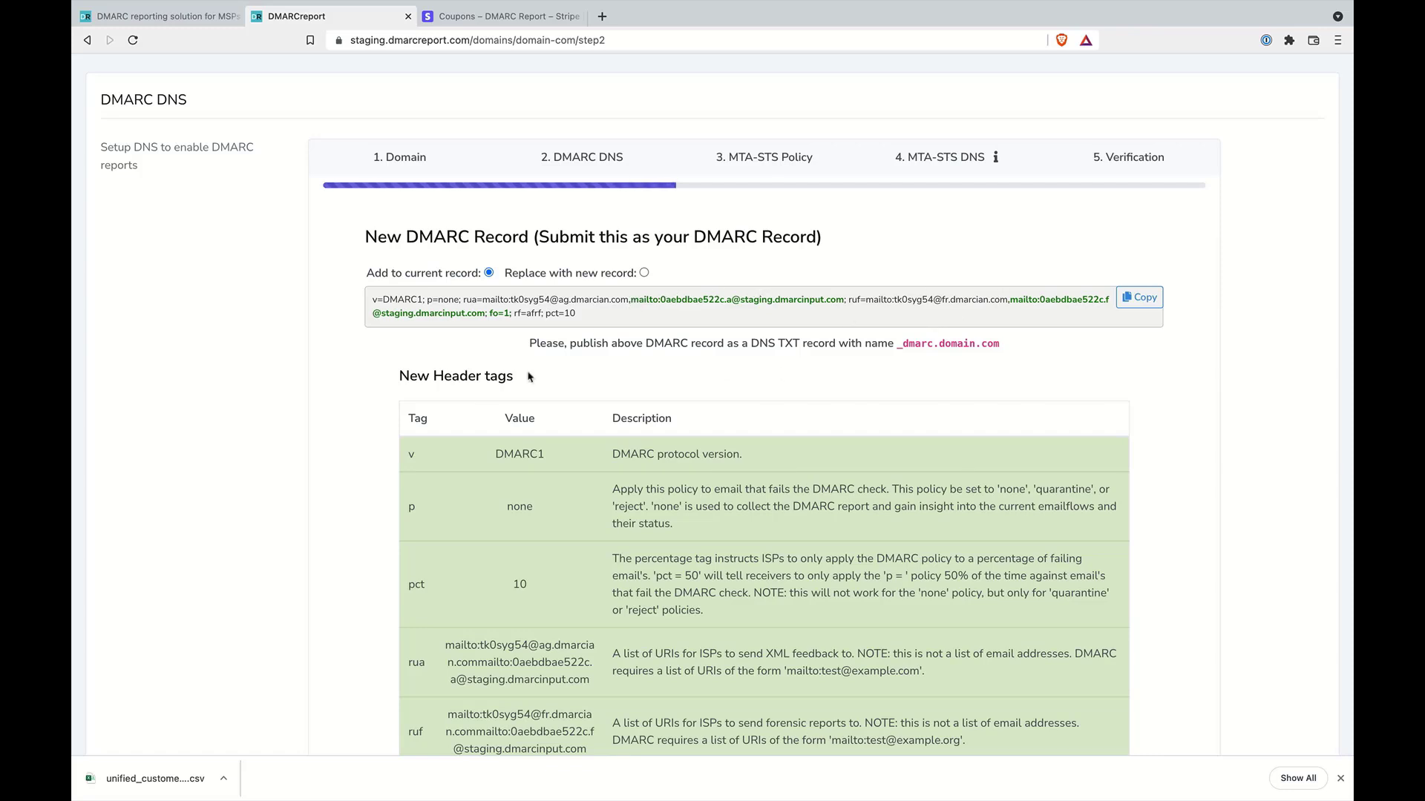
{"action": "scroll", "coordinate": [530, 377], "scroll_direction": "down", "scroll_amount": 3}
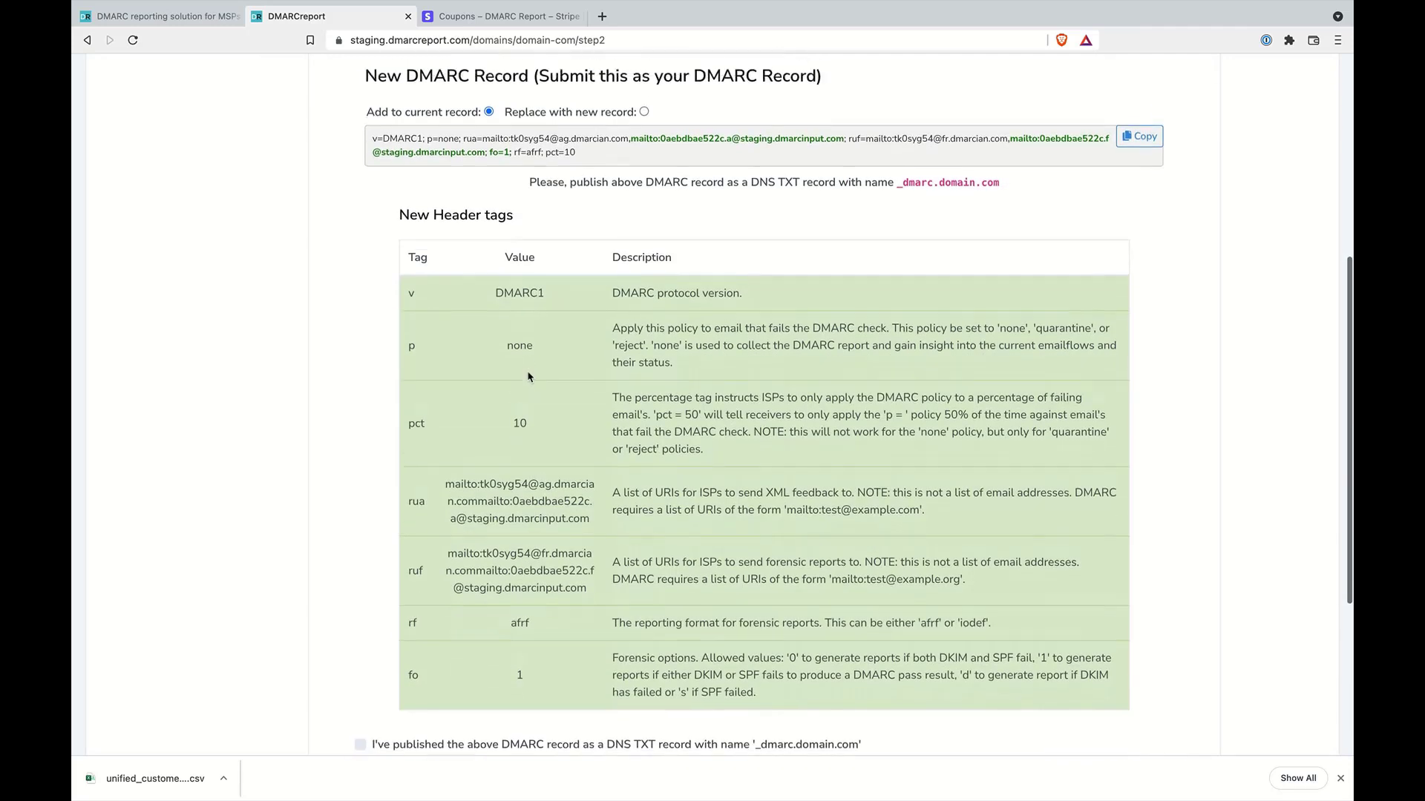
{"action": "scroll", "coordinate": [530, 376], "scroll_direction": "up", "scroll_amount": 2}
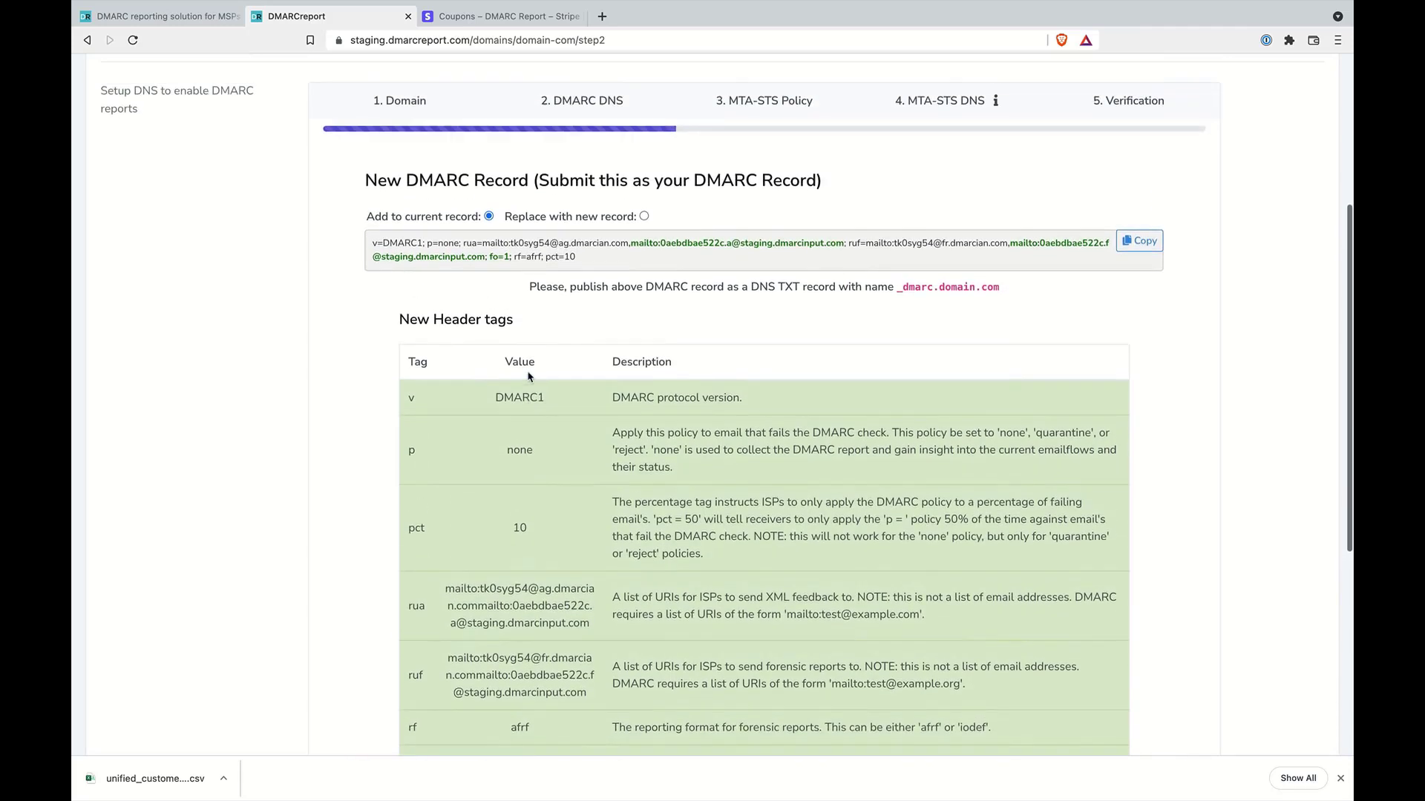
{"action": "left_click", "coordinate": [644, 217]}
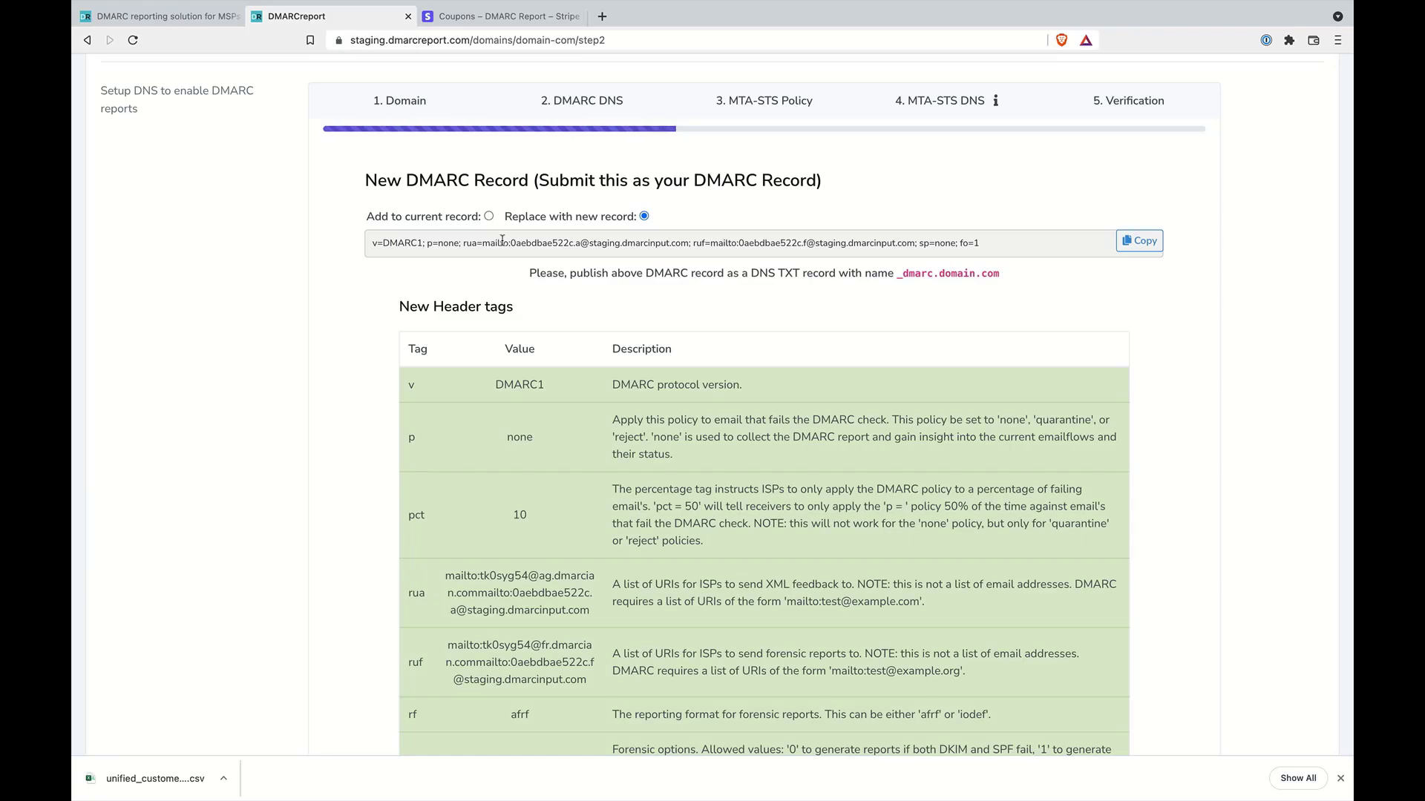
{"action": "left_click", "coordinate": [1139, 241]}
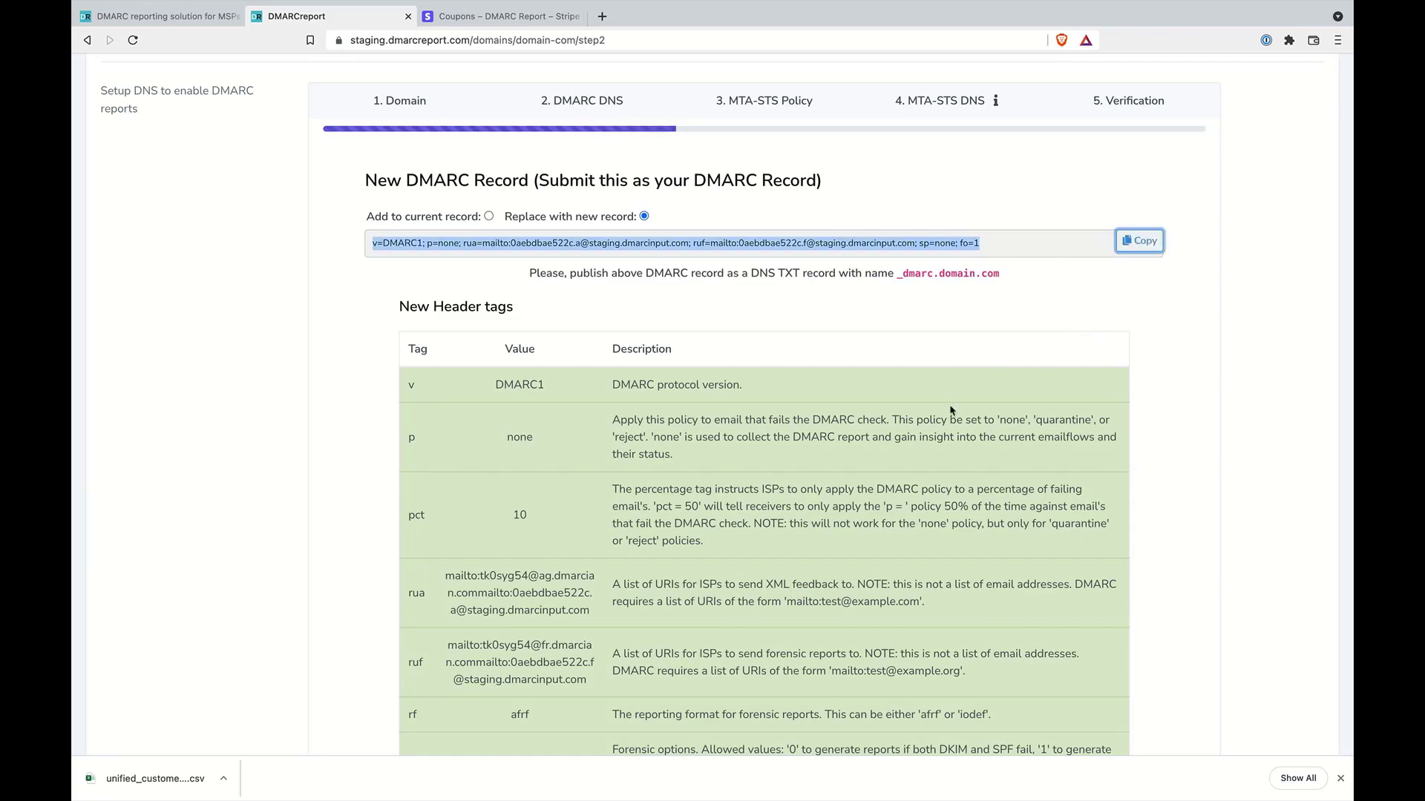
Mark the DMARC record as published as a DNS TXT record named _dmarc.domain.com, and dismiss the downloads bar.
{"action": "scroll", "coordinate": [951, 410], "scroll_direction": "down", "scroll_amount": 5}
{"action": "scroll", "coordinate": [950, 386], "scroll_direction": "up", "scroll_amount": 3}
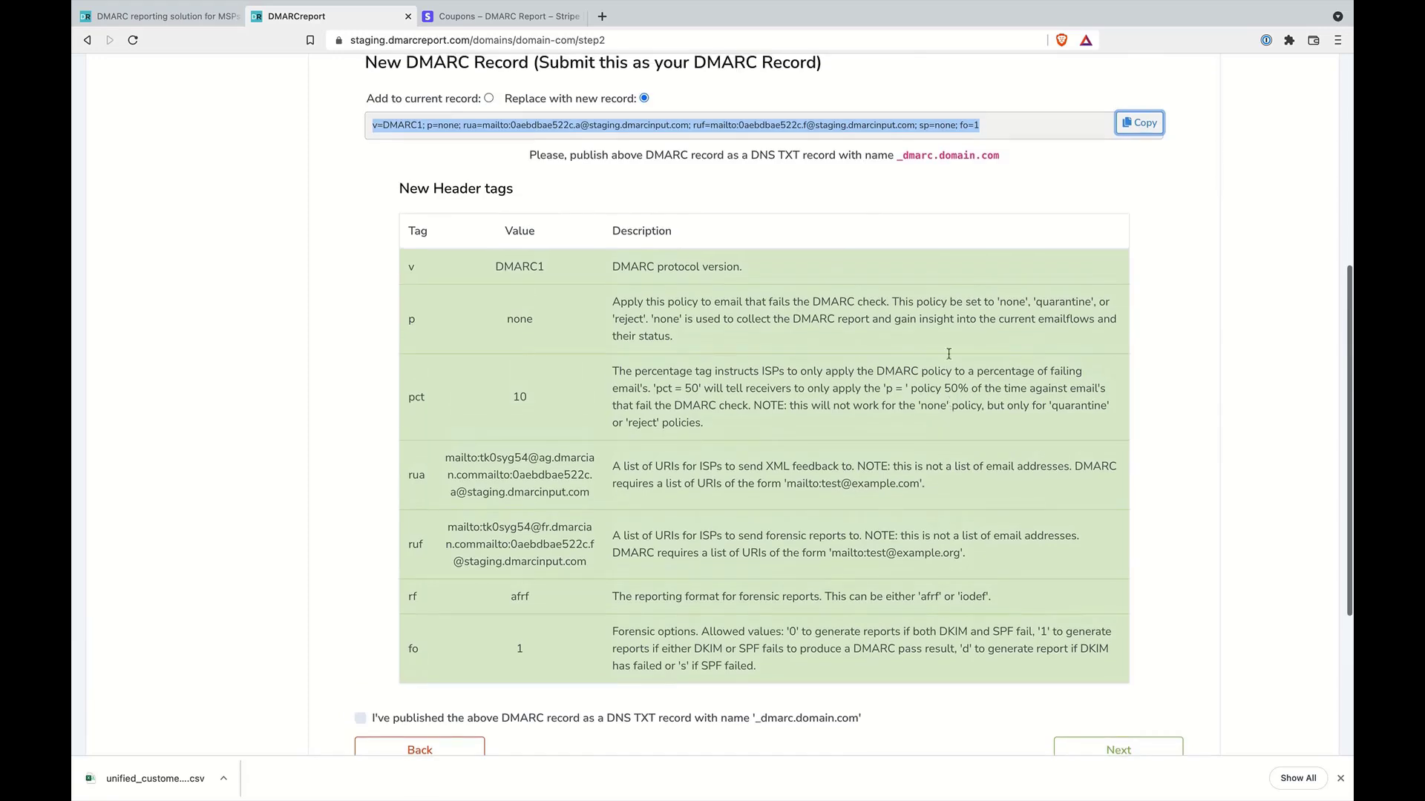
{"action": "left_click_drag", "start_coordinate": [897, 158], "coordinate": [936, 156]}
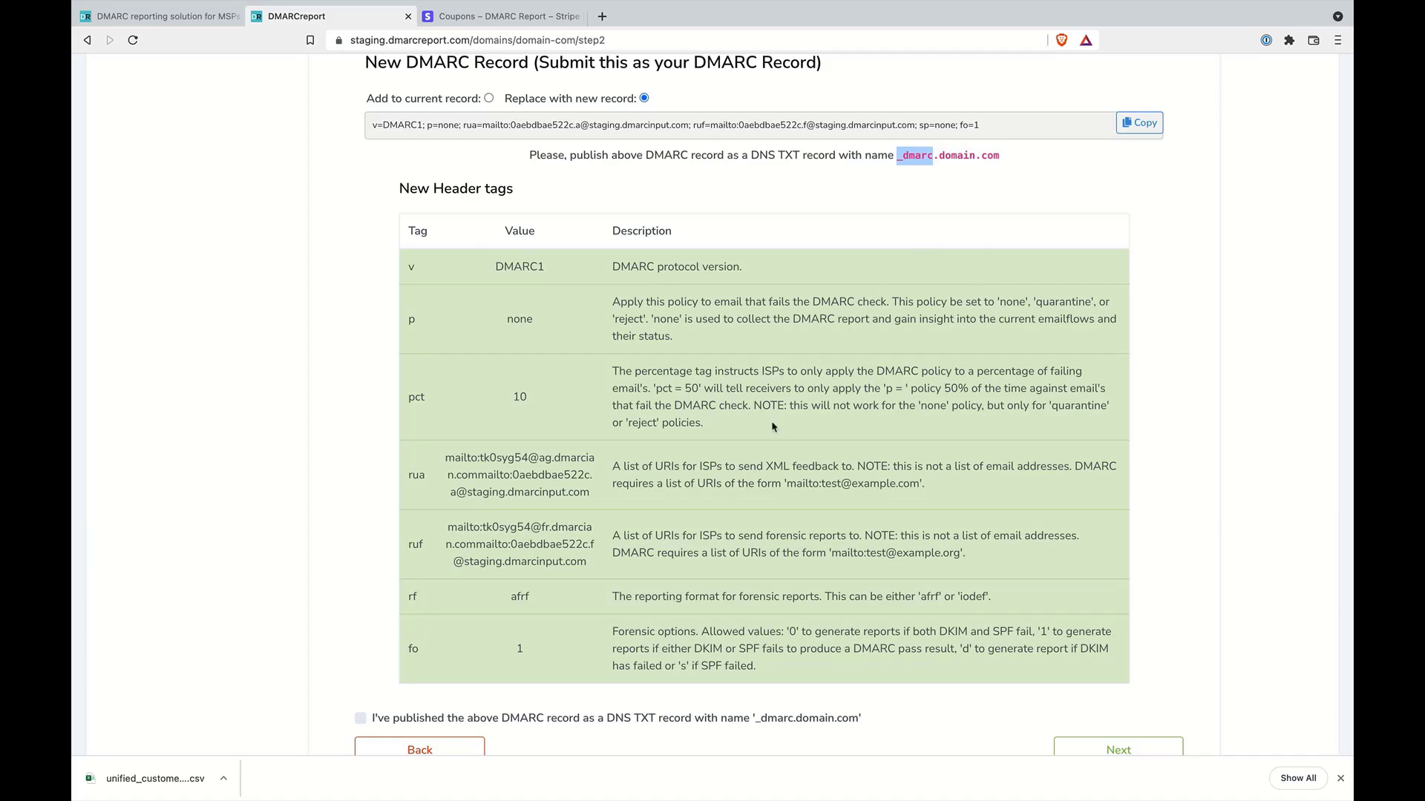
{"action": "scroll", "coordinate": [771, 430], "scroll_direction": "down", "scroll_amount": 3}
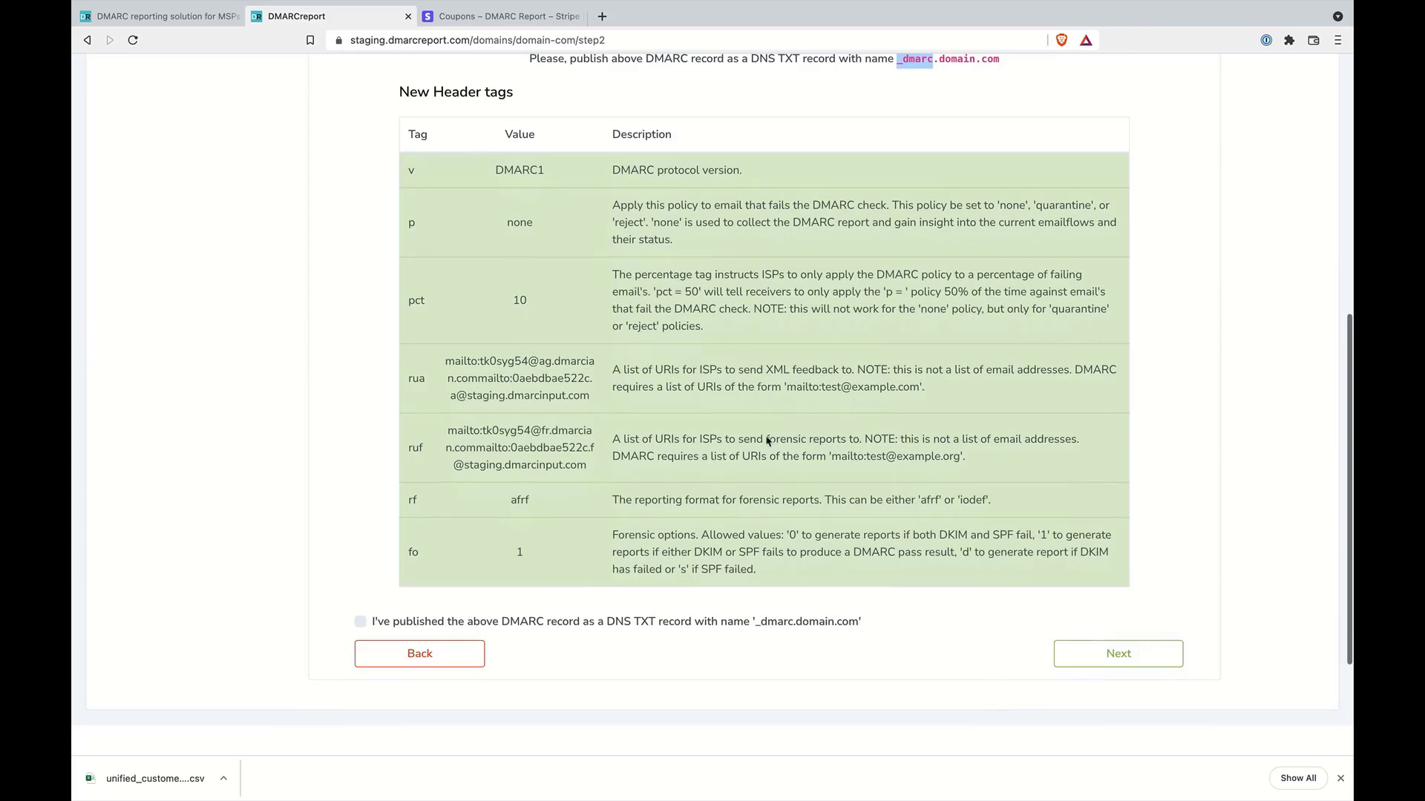
{"action": "left_click", "coordinate": [526, 628]}
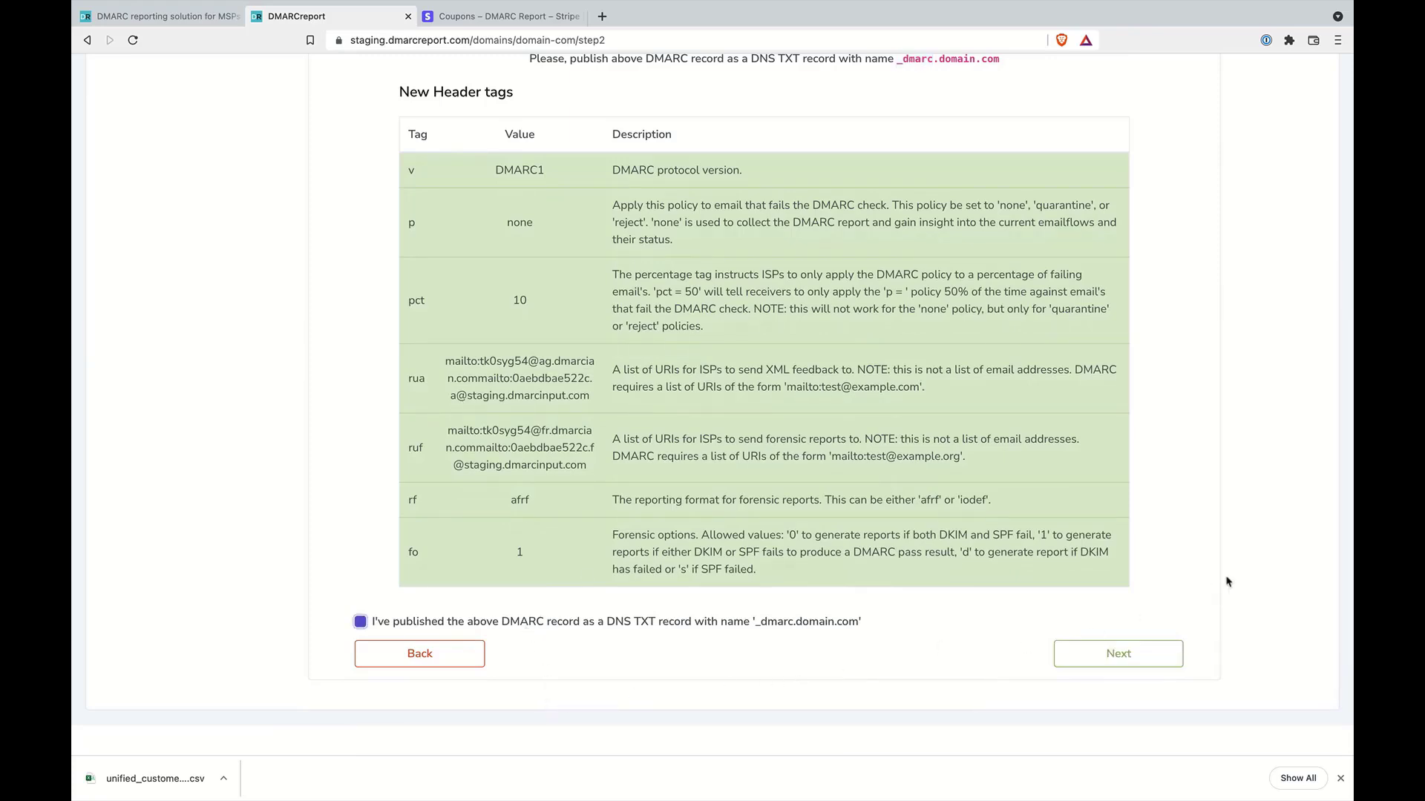
{"action": "left_click", "coordinate": [1341, 778]}
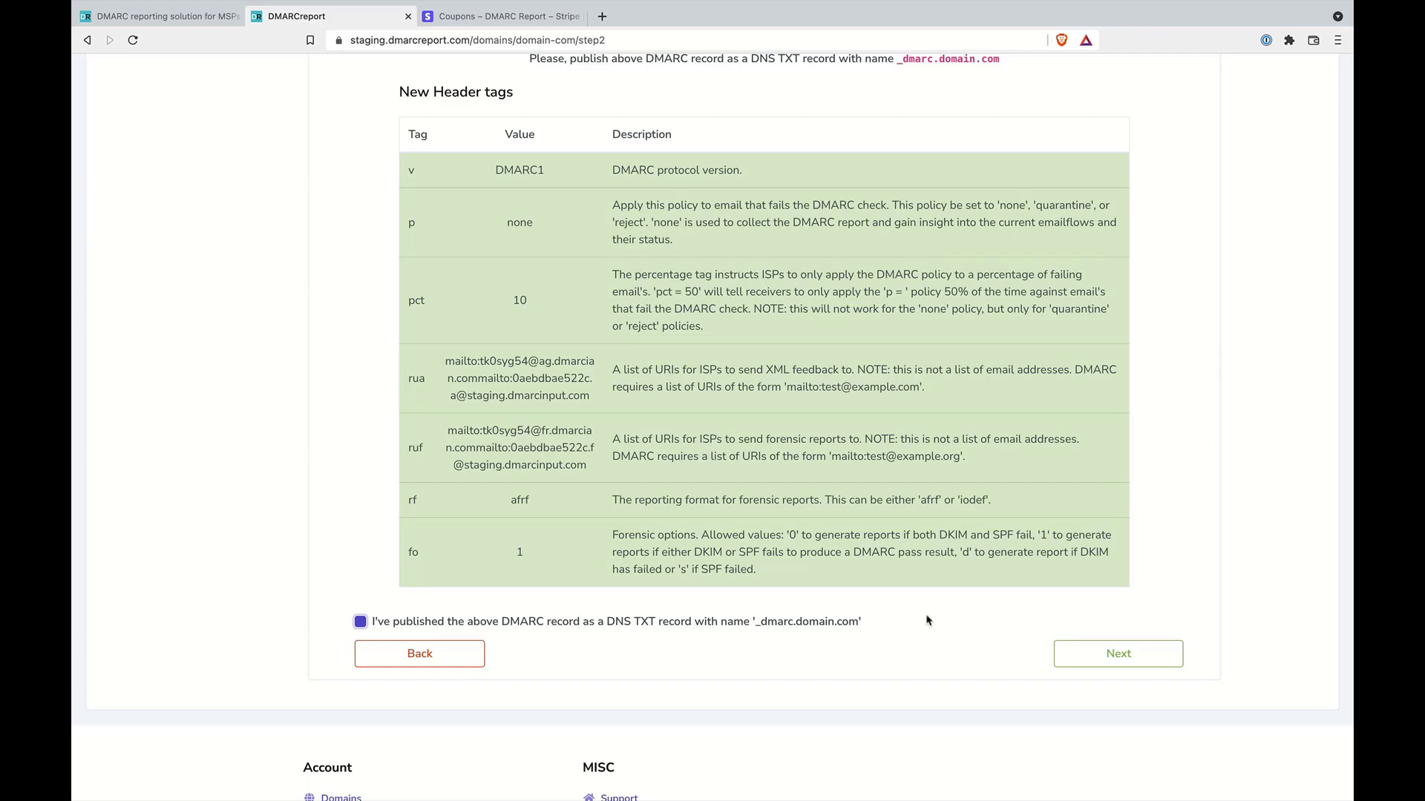
Proceed to the MTA-STS policy and submit it with Testing mode, mail record mx.domain.com and a policy age of 1 day.
{"action": "left_click", "coordinate": [1091, 653]}
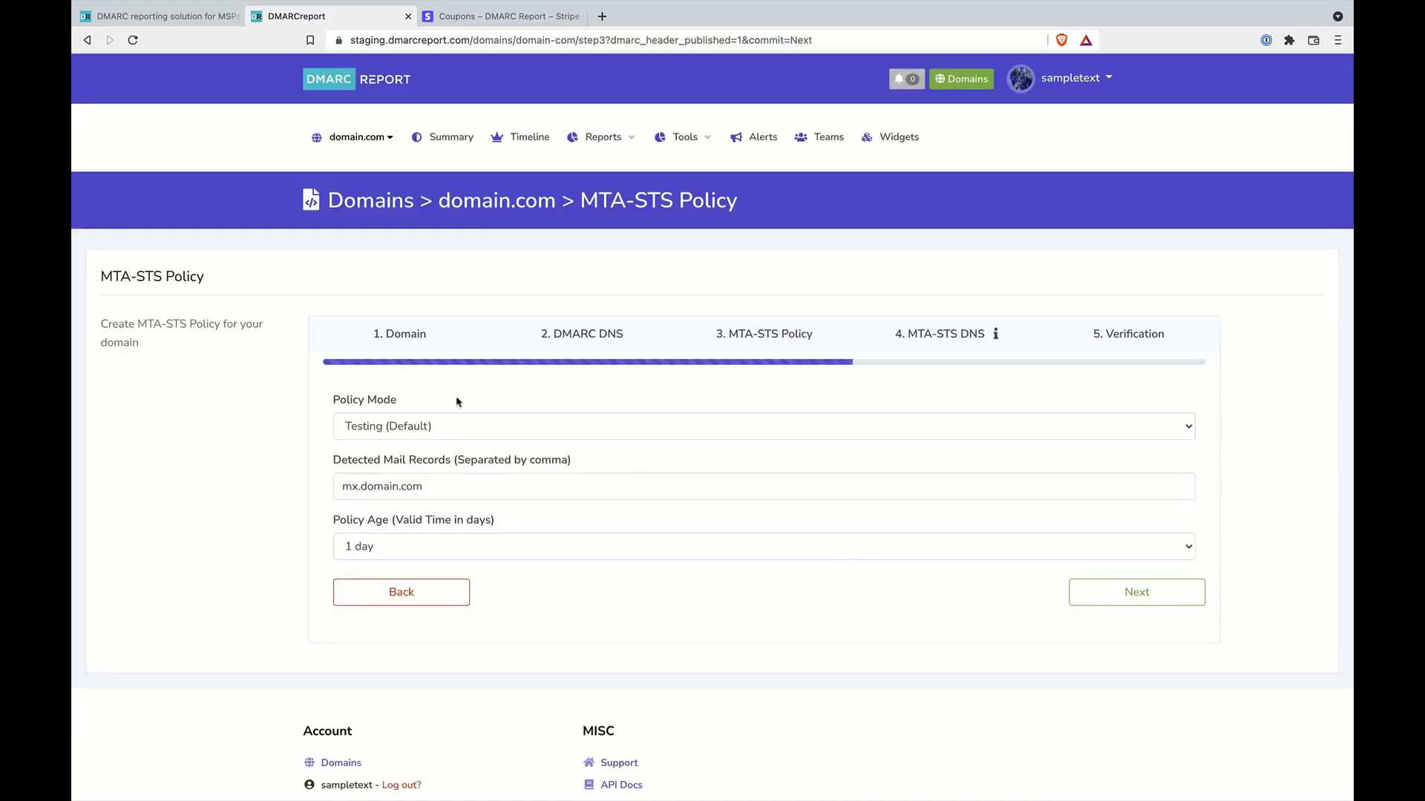
{"action": "left_click", "coordinate": [436, 488]}
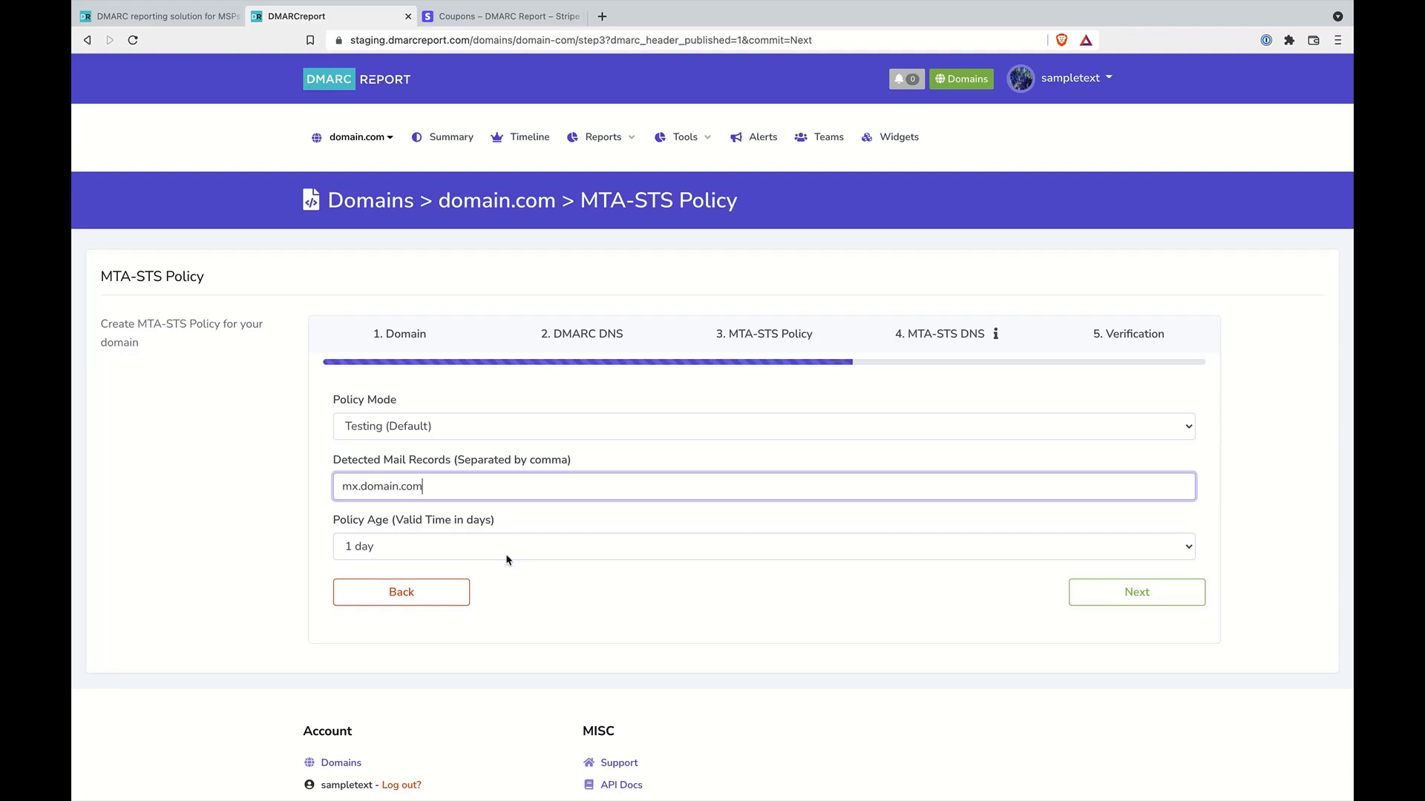
{"action": "left_click", "coordinate": [1102, 593]}
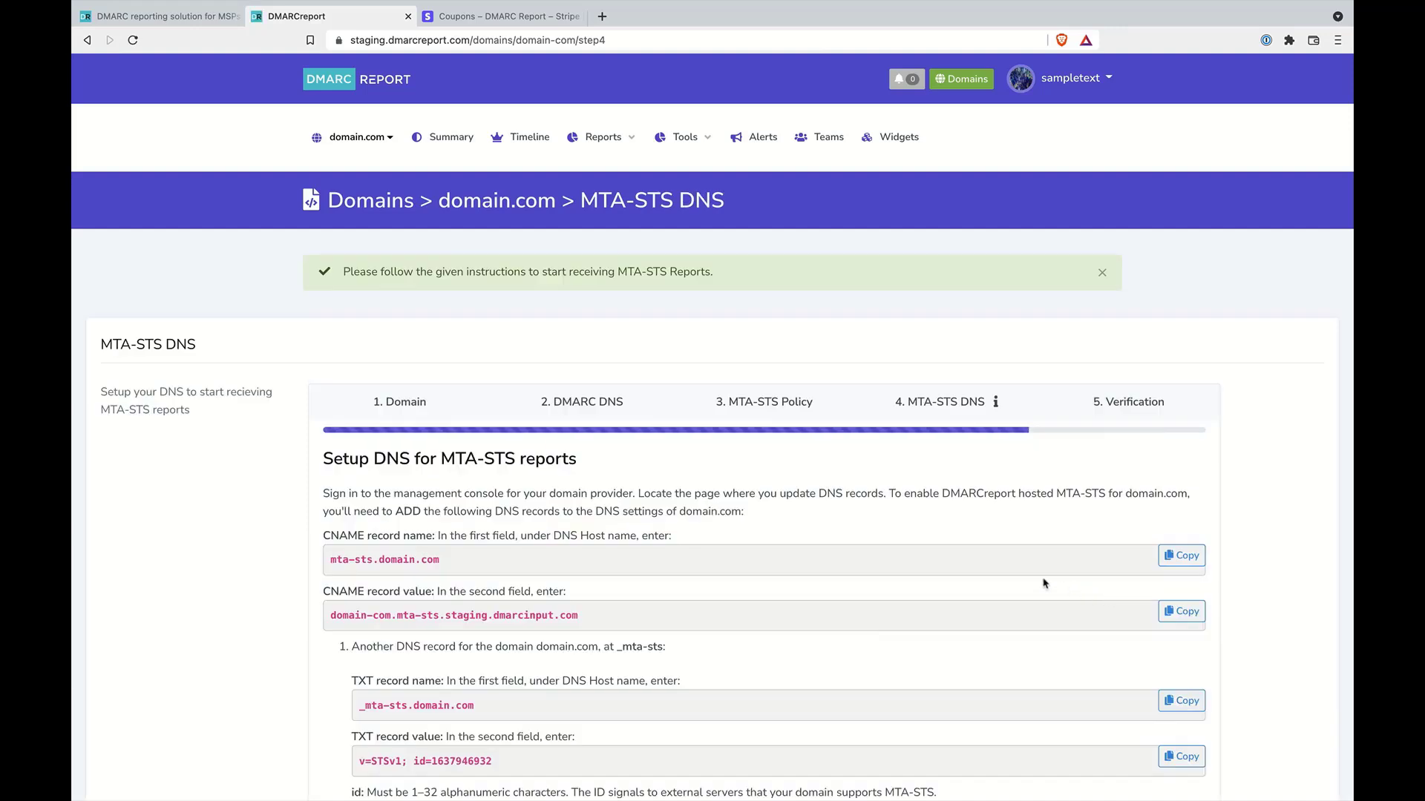
Review the MTA-STS DNS records, mark the SMTP-TLS and MTA-STS headers as published, and finish the domain setup.
{"action": "scroll", "coordinate": [874, 625], "scroll_direction": "down", "scroll_amount": 2}
{"action": "scroll", "coordinate": [874, 626], "scroll_direction": "down", "scroll_amount": 1}
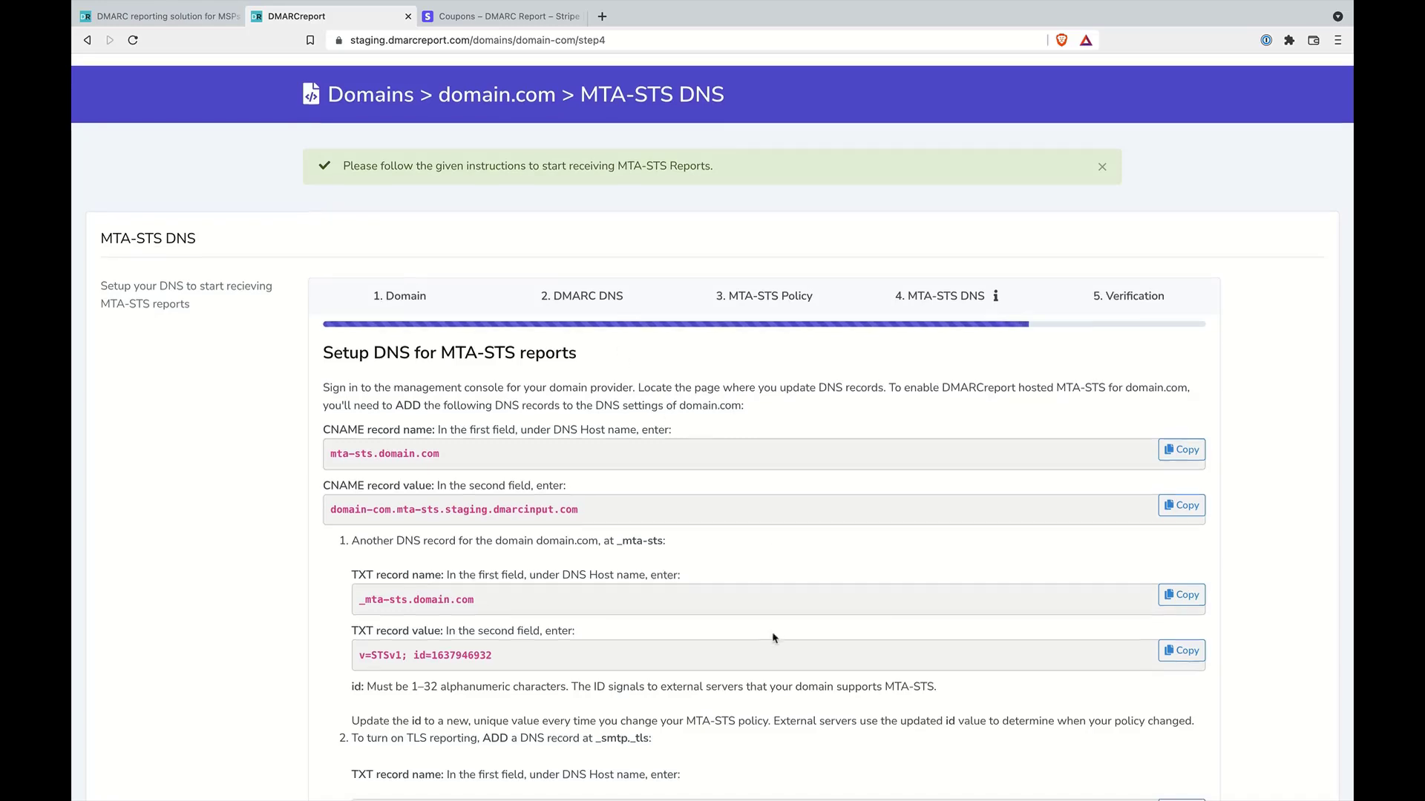
{"action": "scroll", "coordinate": [772, 634], "scroll_direction": "down", "scroll_amount": 3}
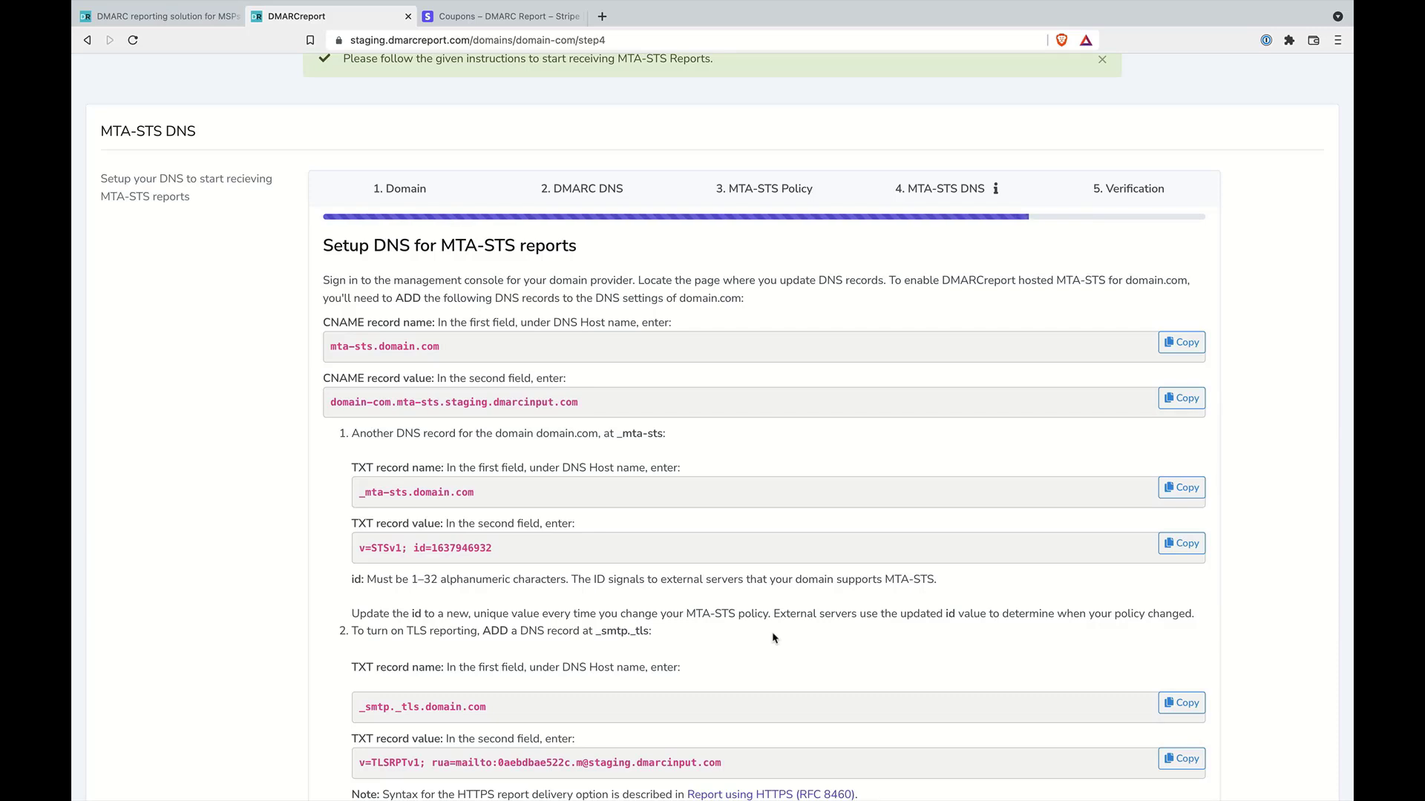
{"action": "scroll", "coordinate": [753, 397], "scroll_direction": "down", "scroll_amount": 2}
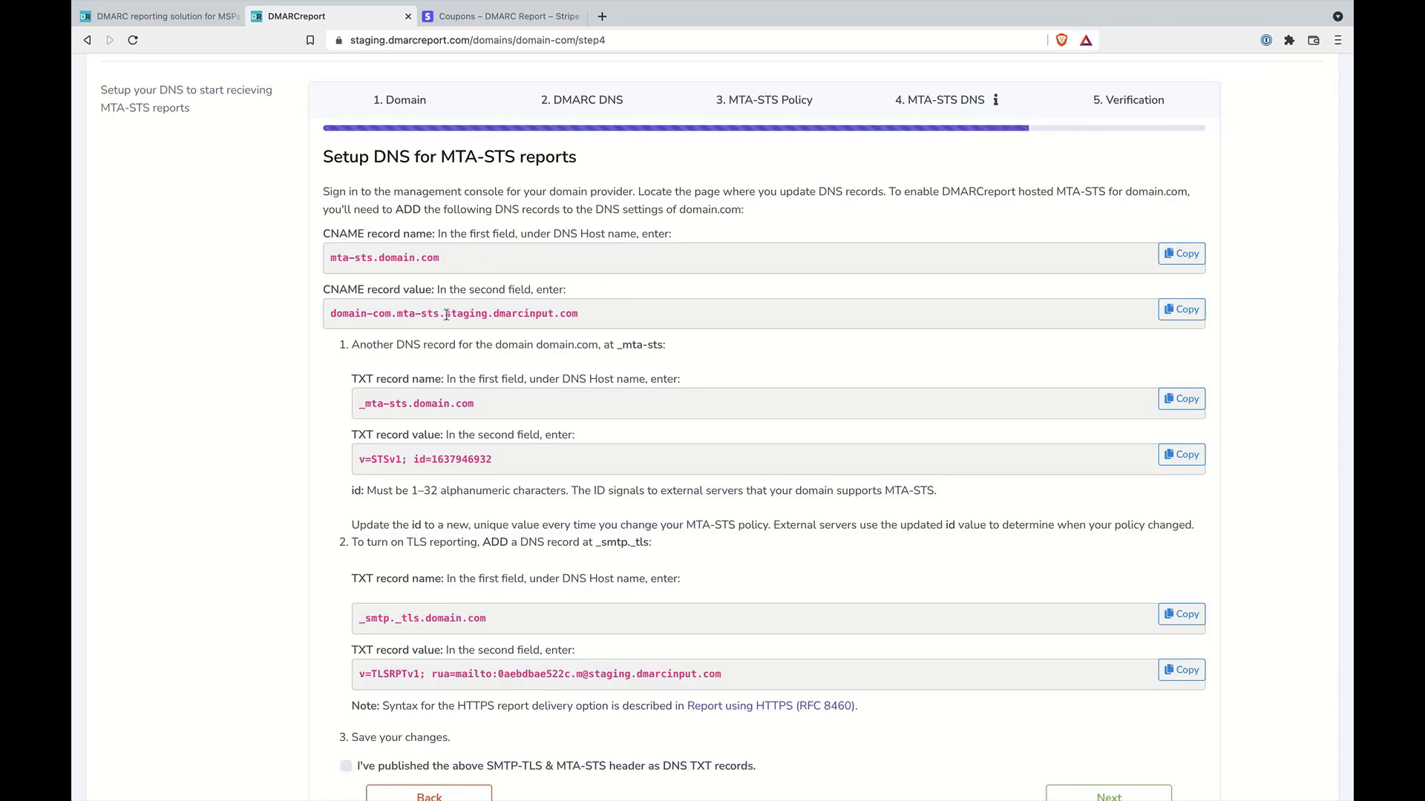
{"action": "scroll", "coordinate": [440, 408], "scroll_direction": "down", "scroll_amount": 2}
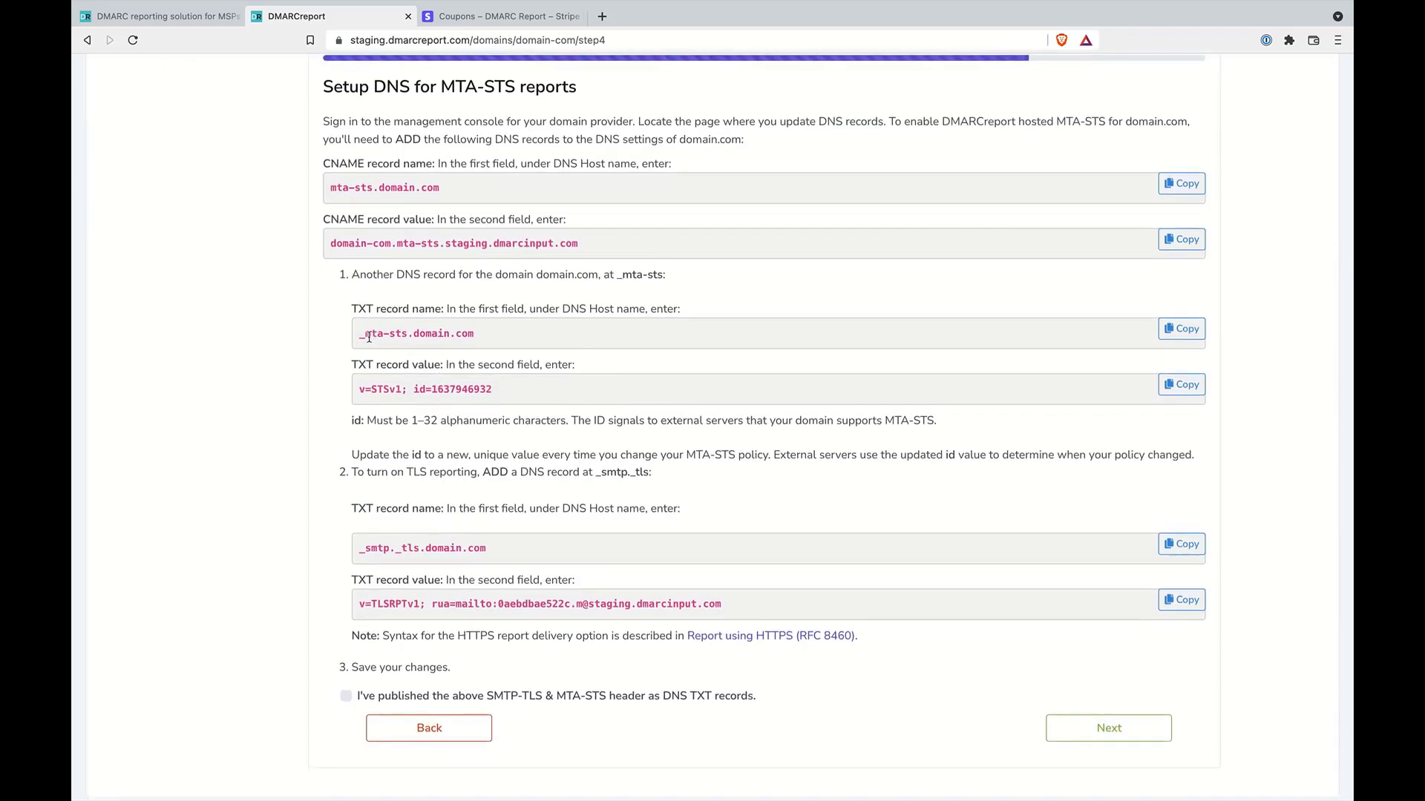
{"action": "scroll", "coordinate": [417, 499], "scroll_direction": "down", "scroll_amount": 2}
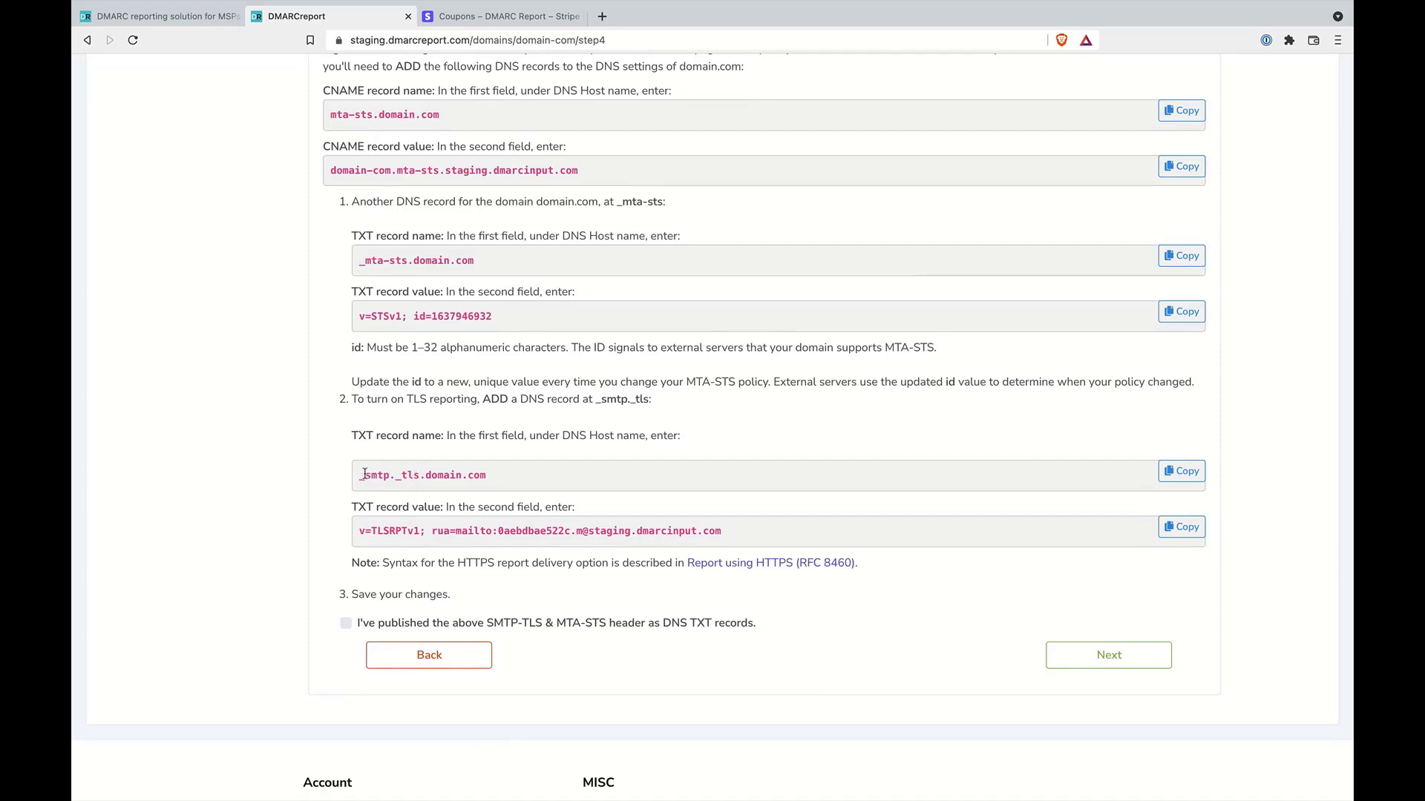
{"action": "left_click", "coordinate": [345, 624]}
{"action": "left_click", "coordinate": [1108, 658]}
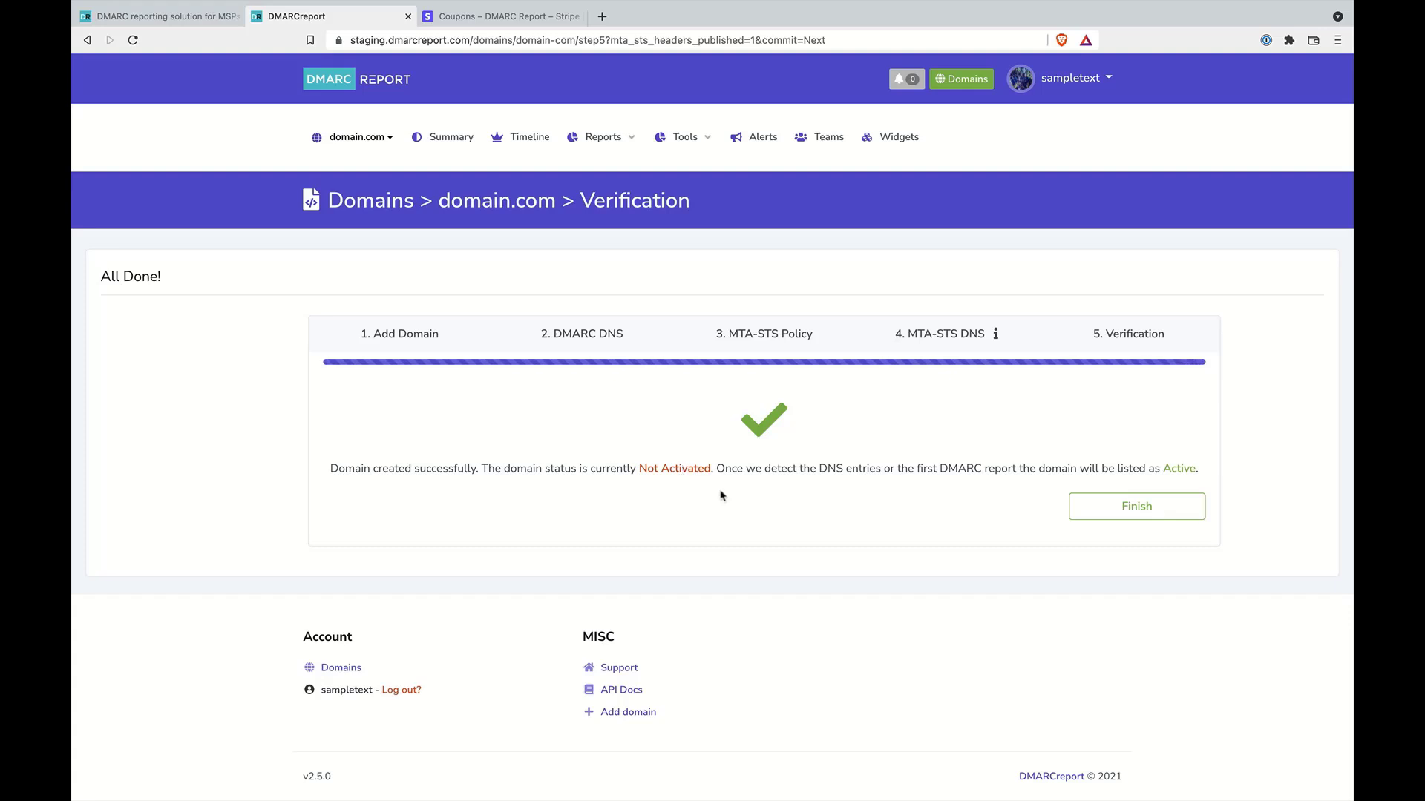
{"action": "left_click", "coordinate": [1135, 509]}
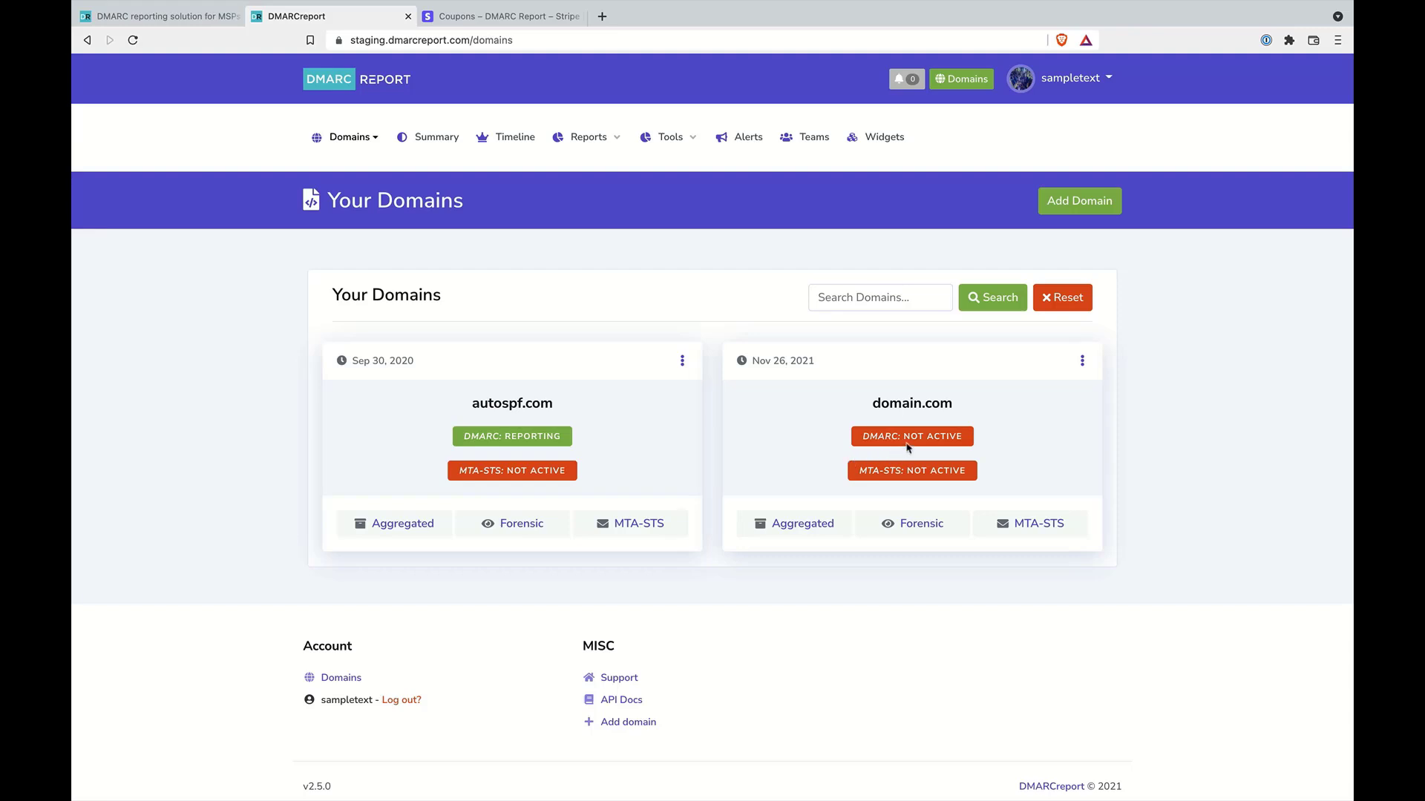
Return to the dashboard overview of all domains, view the domain switcher's choices, and open the aggregate reports for autospf.com.
{"action": "mouse_move", "coordinate": [943, 431]}
{"action": "left_click", "coordinate": [373, 89]}
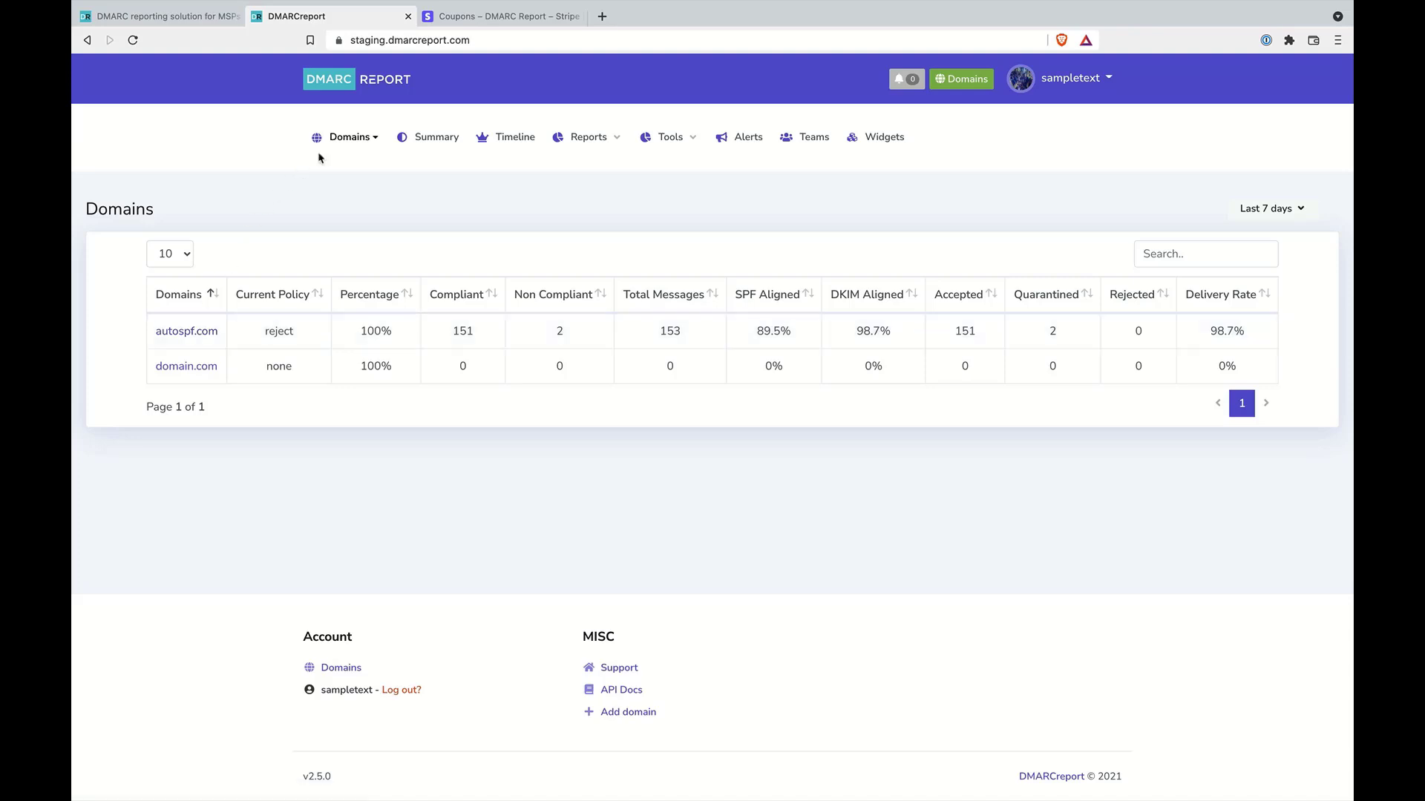
{"action": "left_click", "coordinate": [350, 141]}
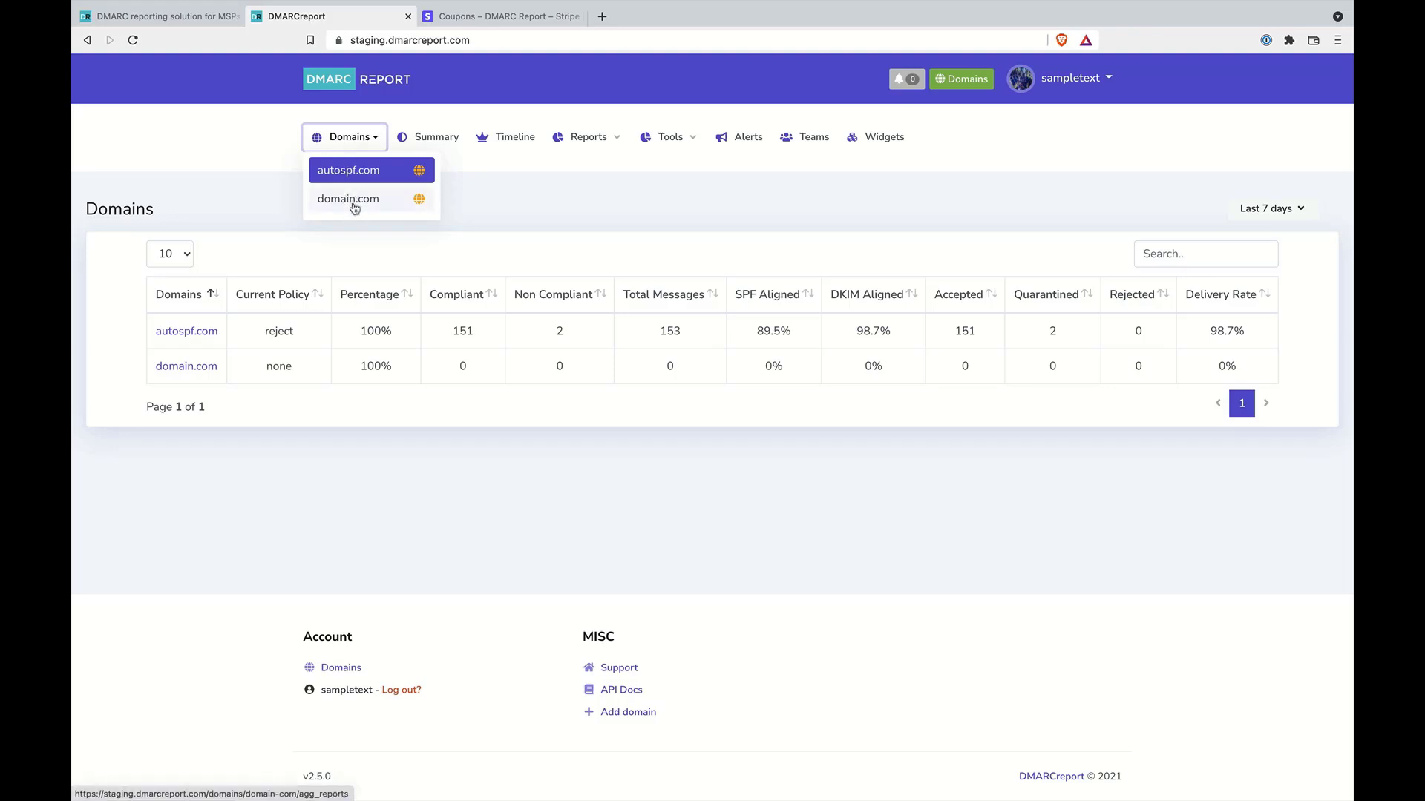
{"action": "left_click", "coordinate": [280, 256]}
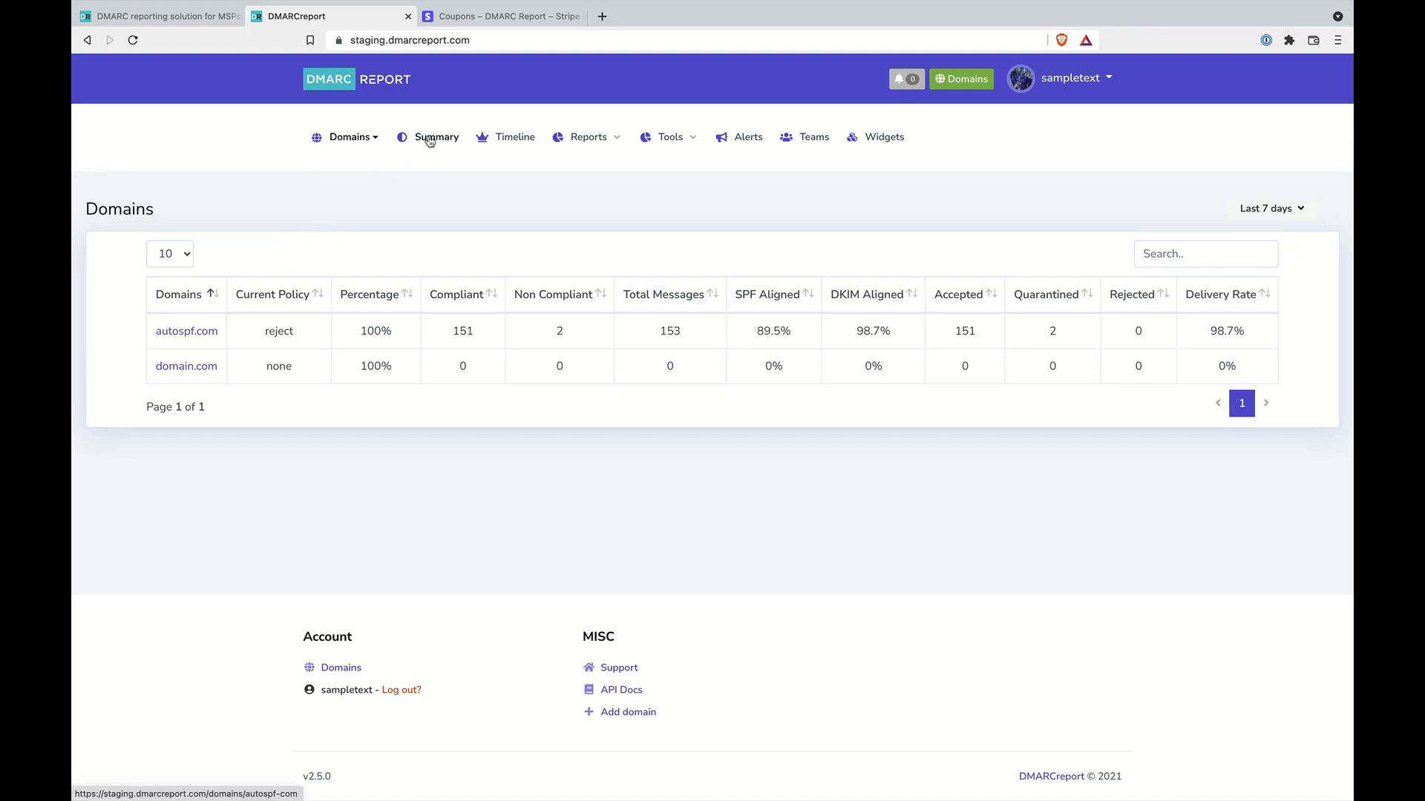
{"action": "left_click", "coordinate": [207, 335]}
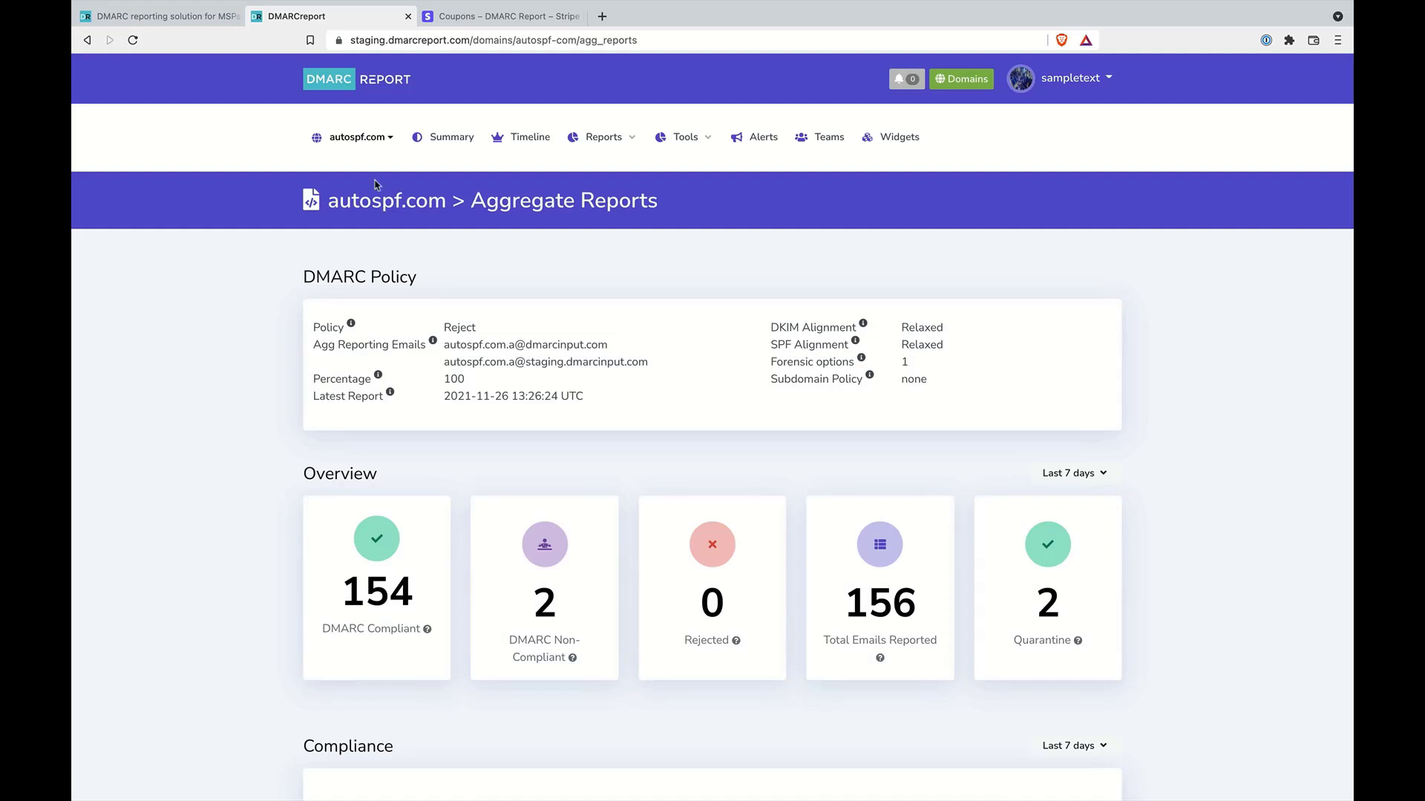
Open the autospf.com summary and examine its DMARC, SPF and DKIM records.
{"action": "left_click", "coordinate": [452, 142]}
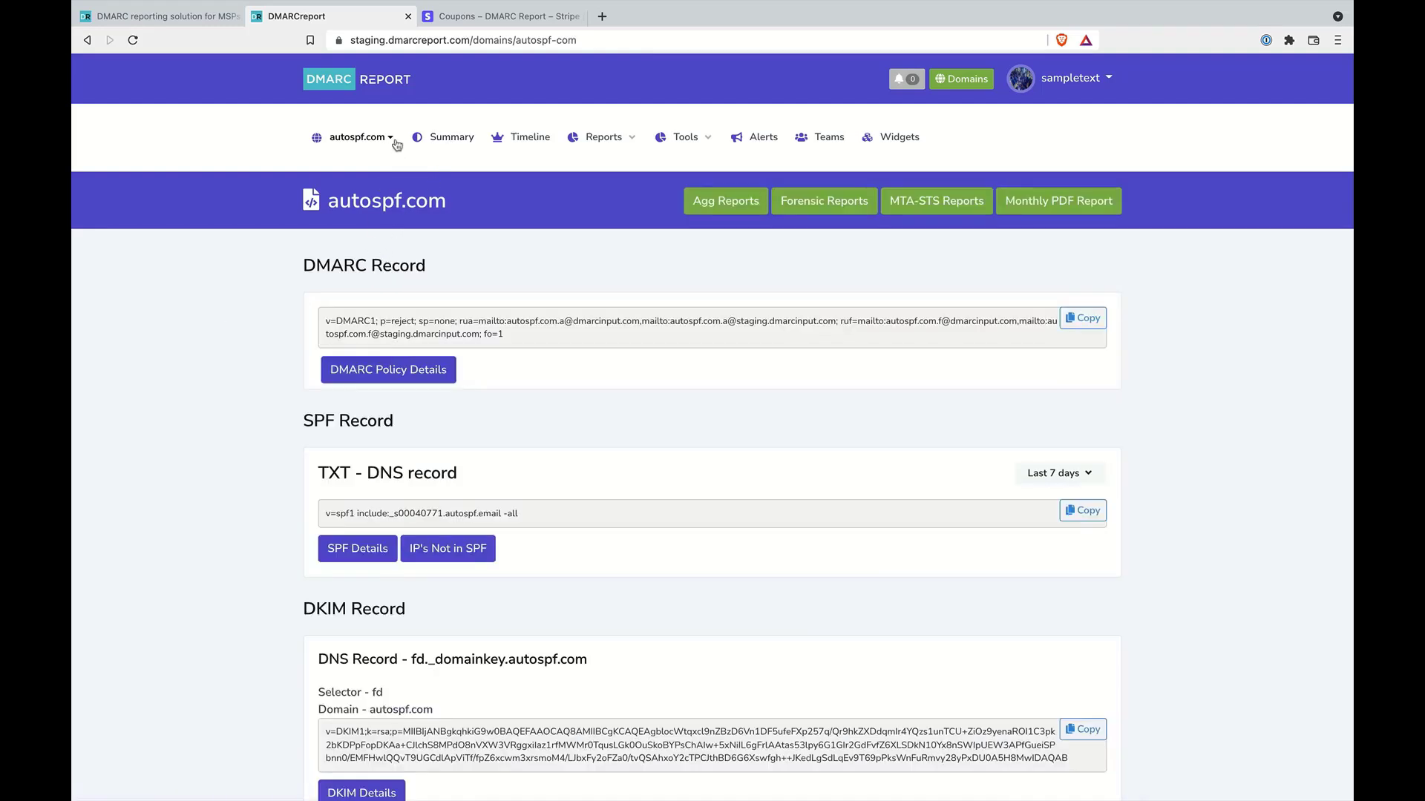
{"action": "scroll", "coordinate": [379, 256], "scroll_direction": "down", "scroll_amount": 2}
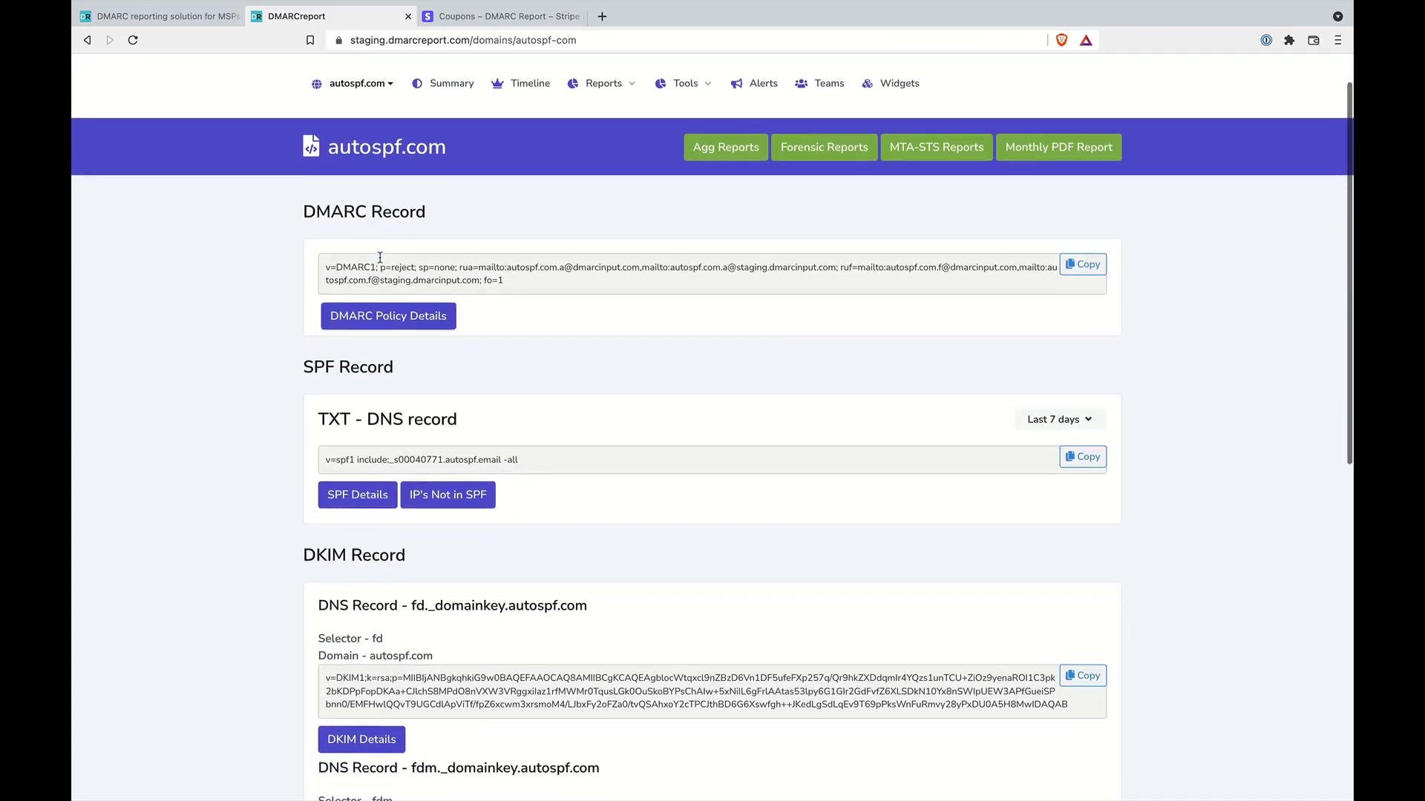
{"action": "scroll", "coordinate": [369, 394], "scroll_direction": "down", "scroll_amount": 2}
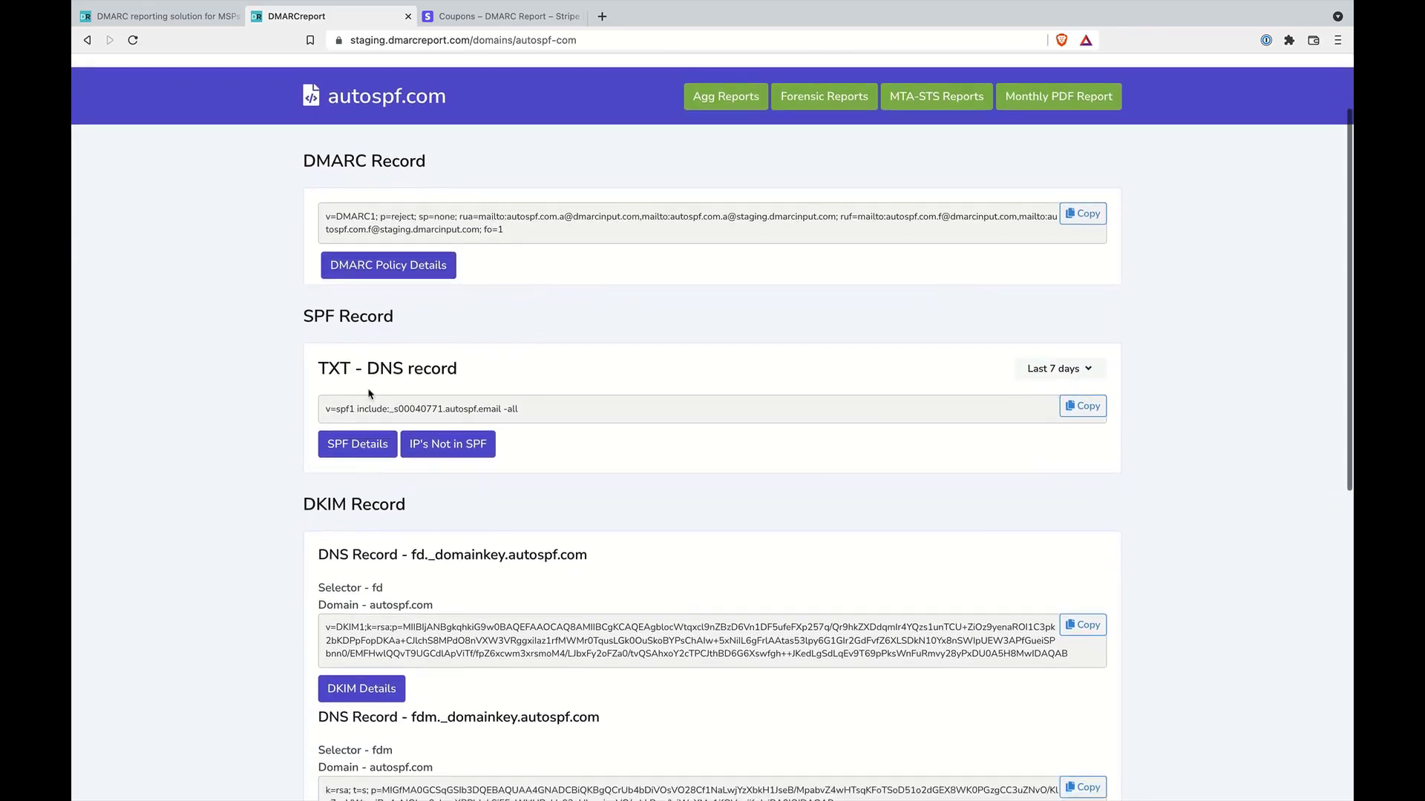
{"action": "scroll", "coordinate": [360, 435], "scroll_direction": "down", "scroll_amount": 3}
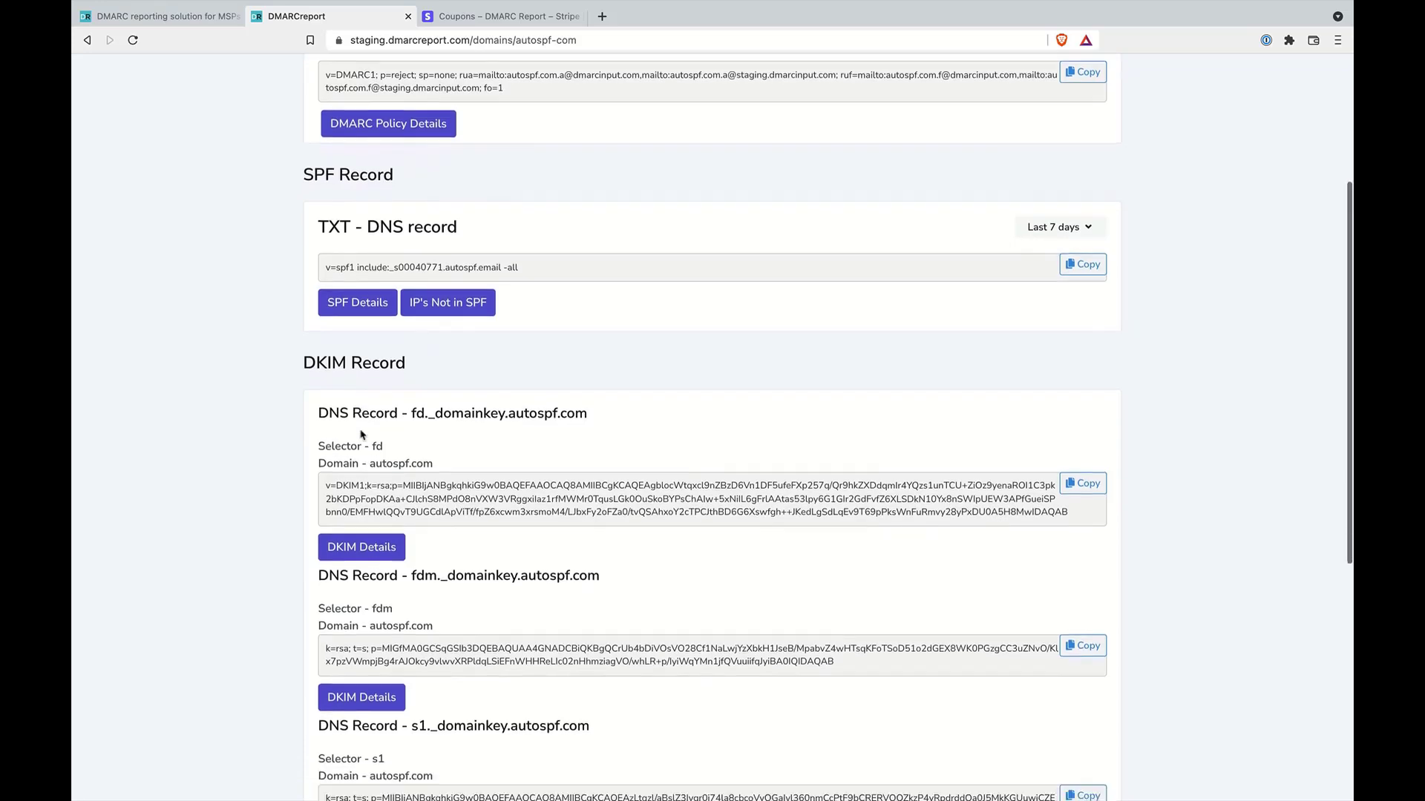
{"action": "scroll", "coordinate": [361, 431], "scroll_direction": "down", "scroll_amount": 2}
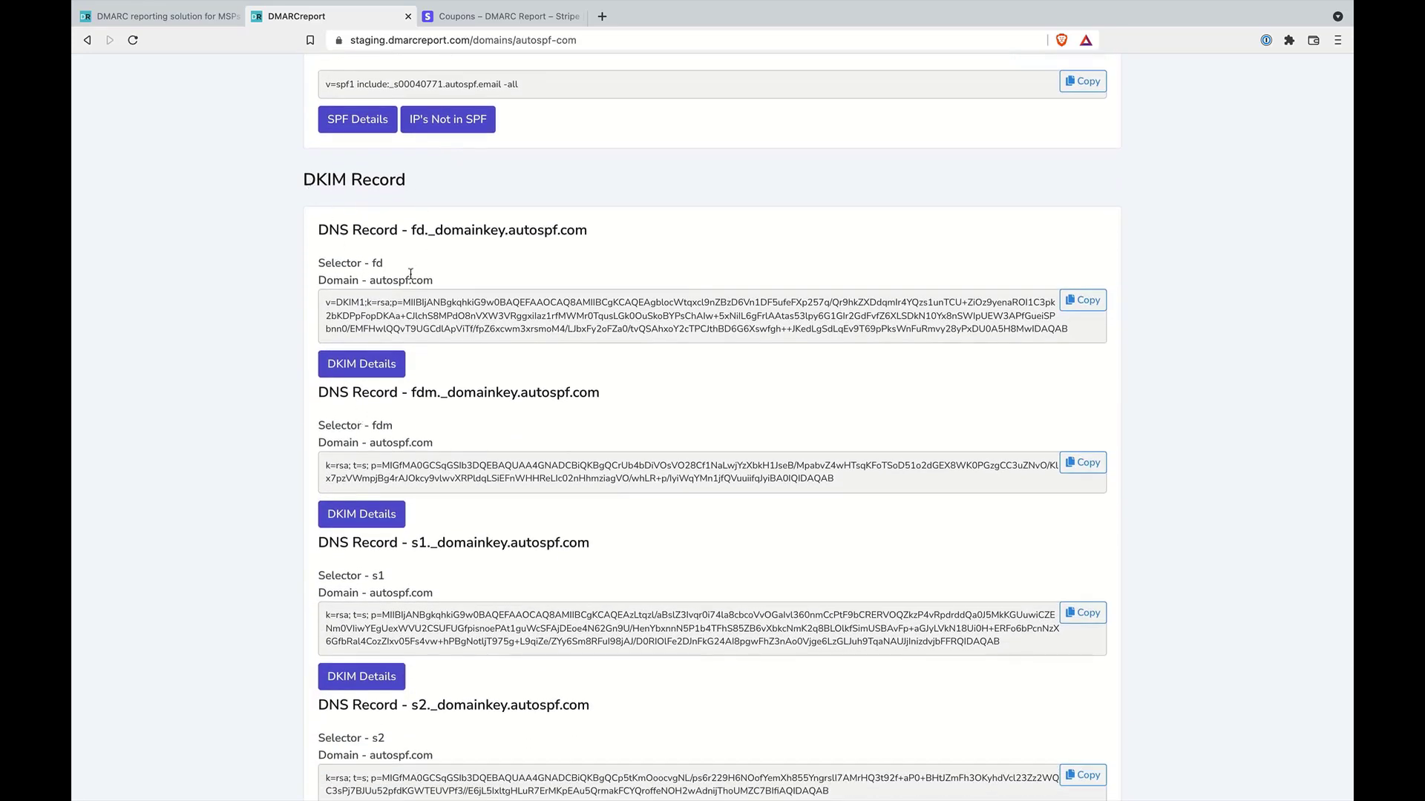
{"action": "scroll", "coordinate": [411, 274], "scroll_direction": "down", "scroll_amount": 3}
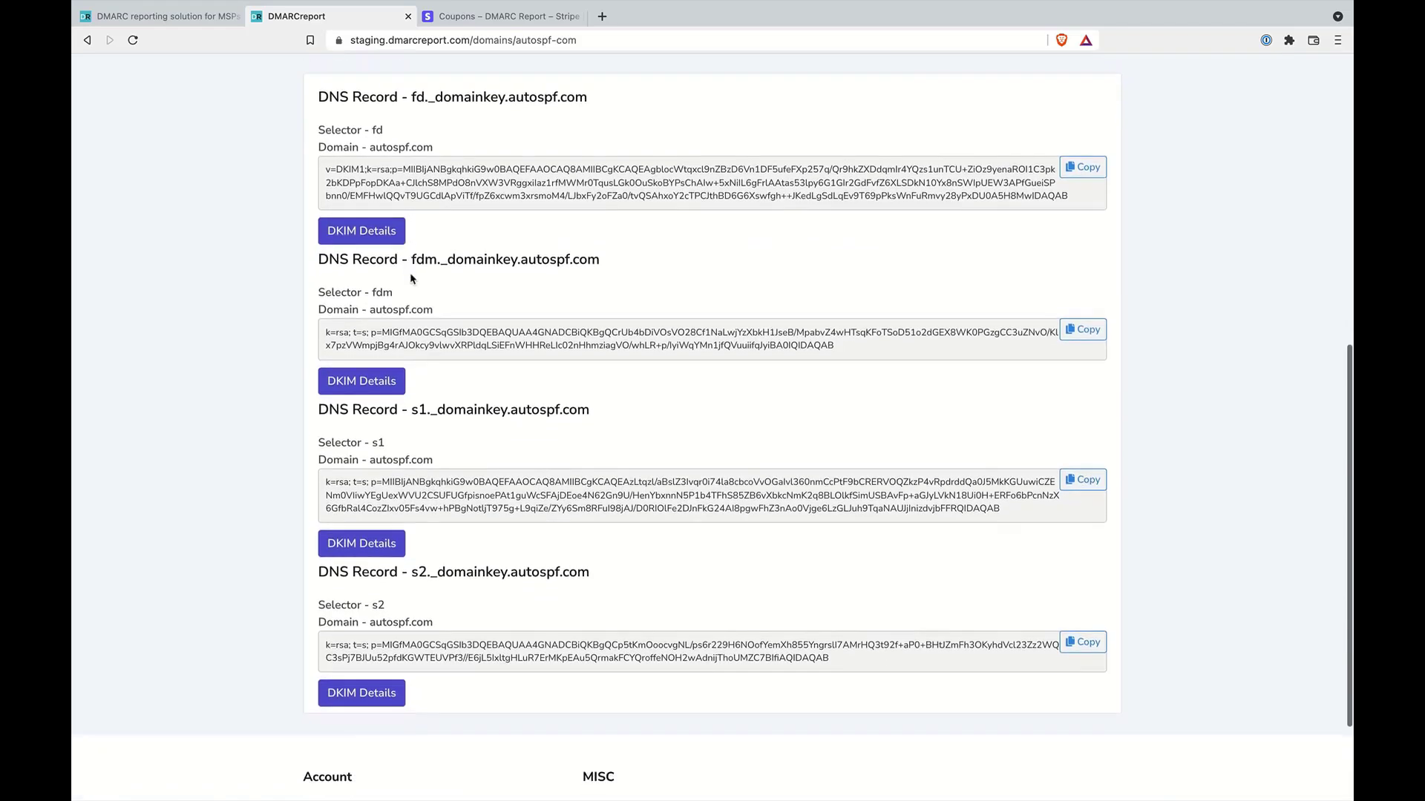
{"action": "scroll", "coordinate": [411, 279], "scroll_direction": "up", "scroll_amount": 2}
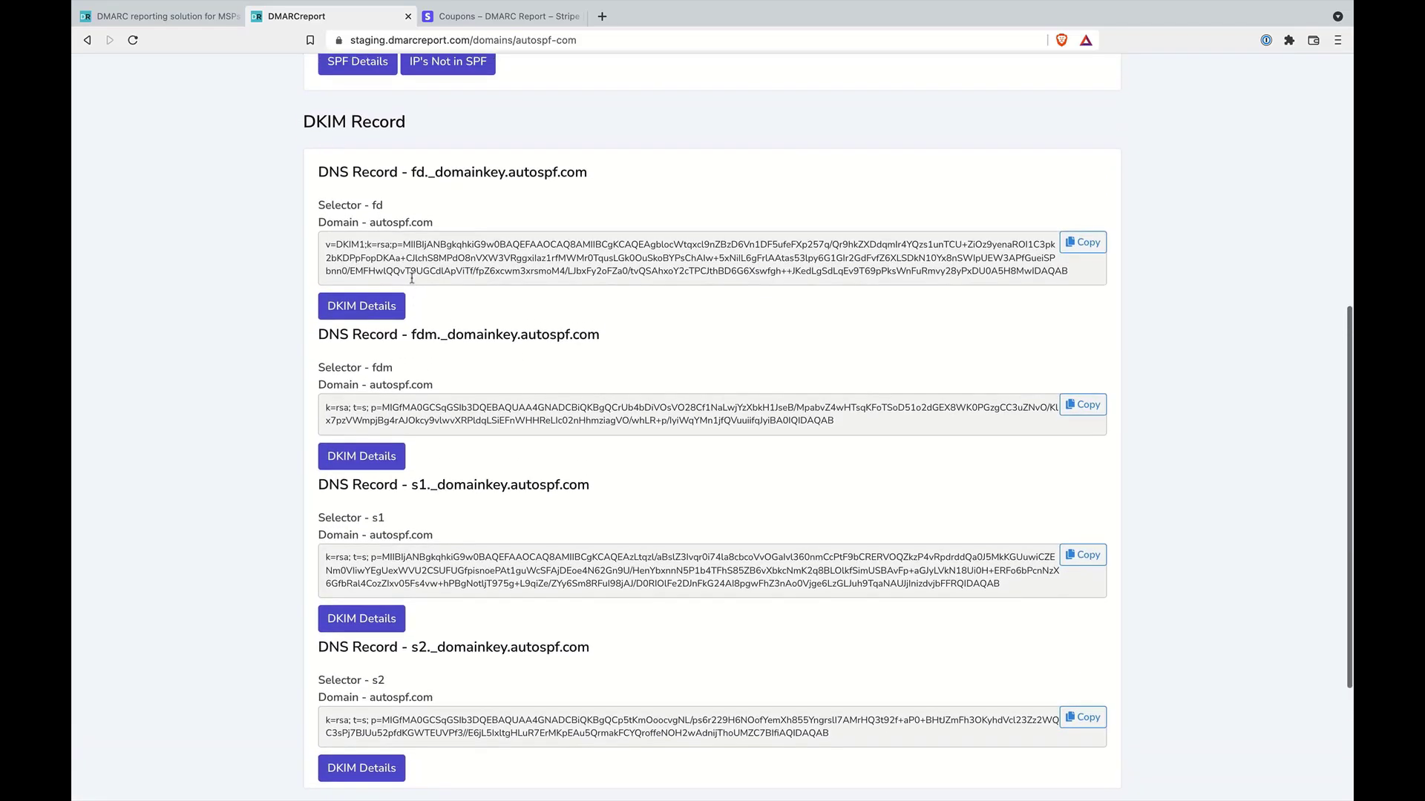
Expand the SPF details for autospf.com and examine the email and failure counts of the first included IP ranges.
{"action": "scroll", "coordinate": [607, 377], "scroll_direction": "up", "scroll_amount": 1}
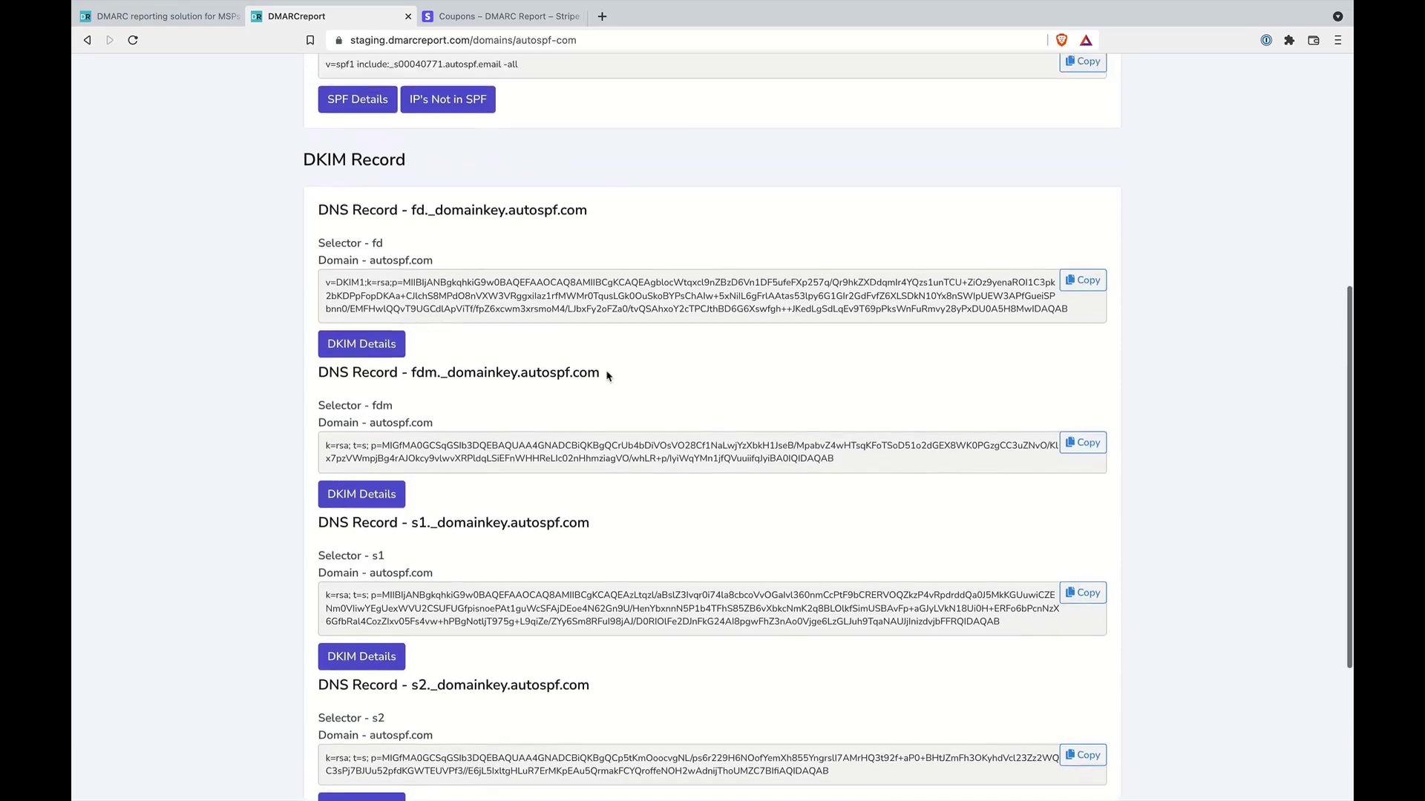
{"action": "scroll", "coordinate": [607, 377], "scroll_direction": "up", "scroll_amount": 8}
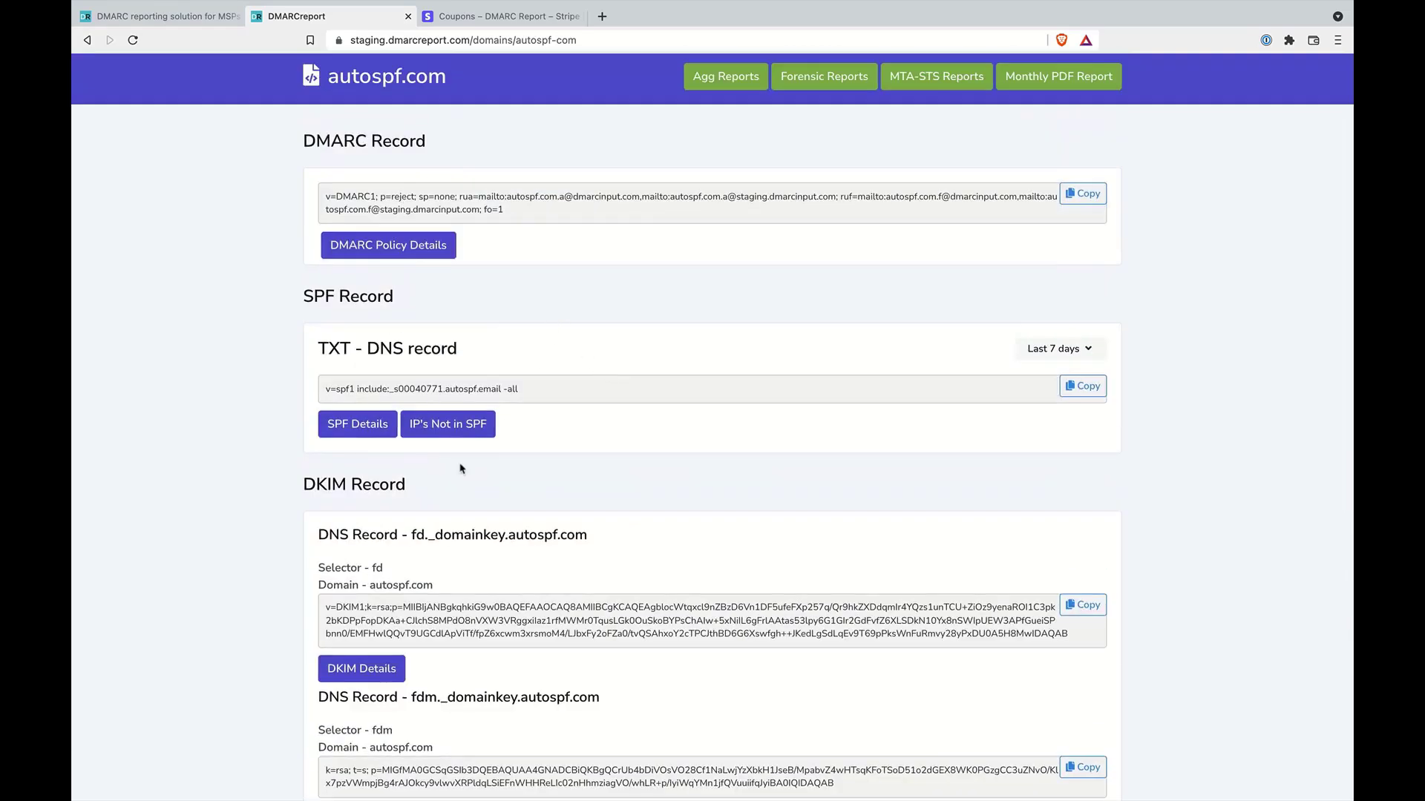
{"action": "scroll", "coordinate": [453, 478], "scroll_direction": "down", "scroll_amount": 1}
{"action": "scroll", "coordinate": [453, 479], "scroll_direction": "up", "scroll_amount": 2}
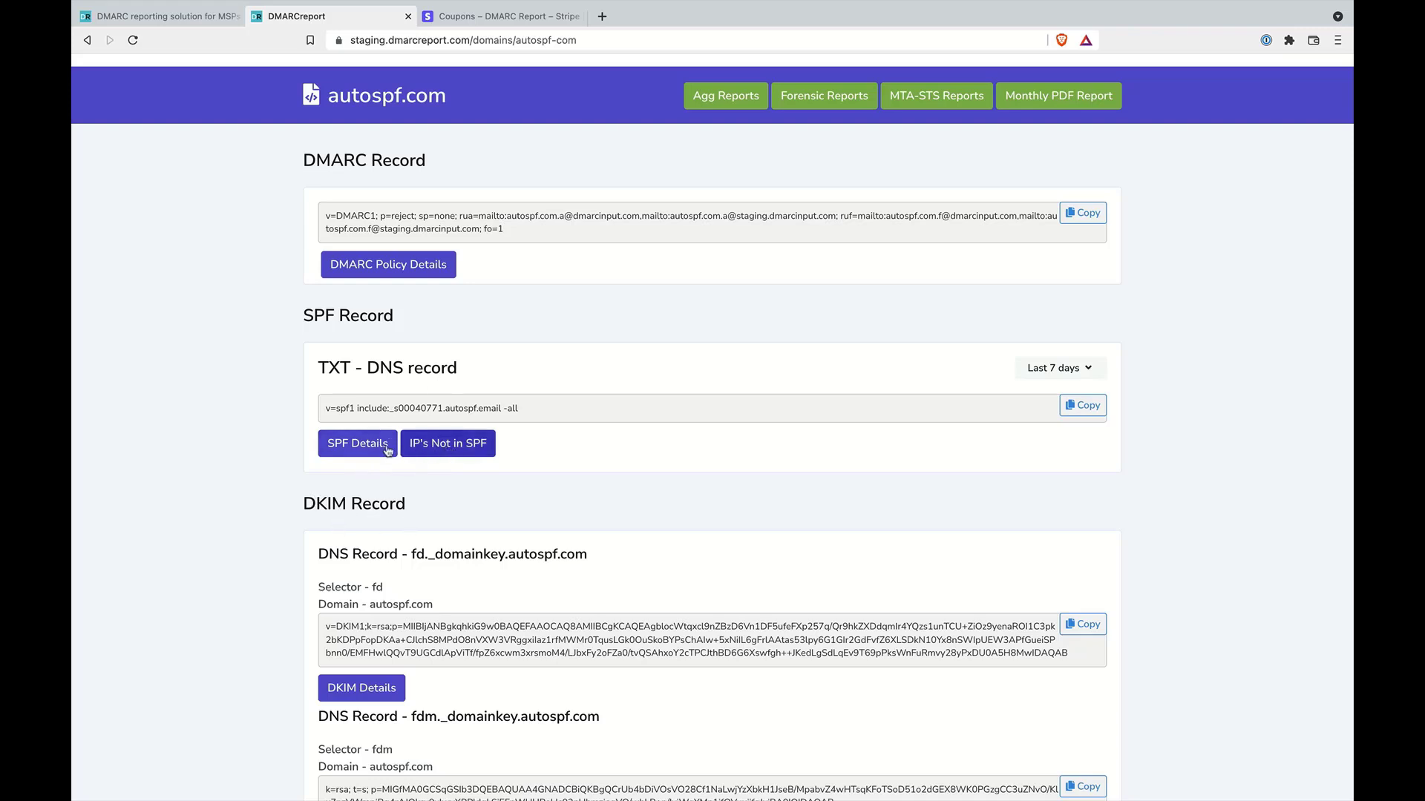
{"action": "left_click", "coordinate": [349, 454]}
{"action": "scroll", "coordinate": [304, 488], "scroll_direction": "down", "scroll_amount": 2}
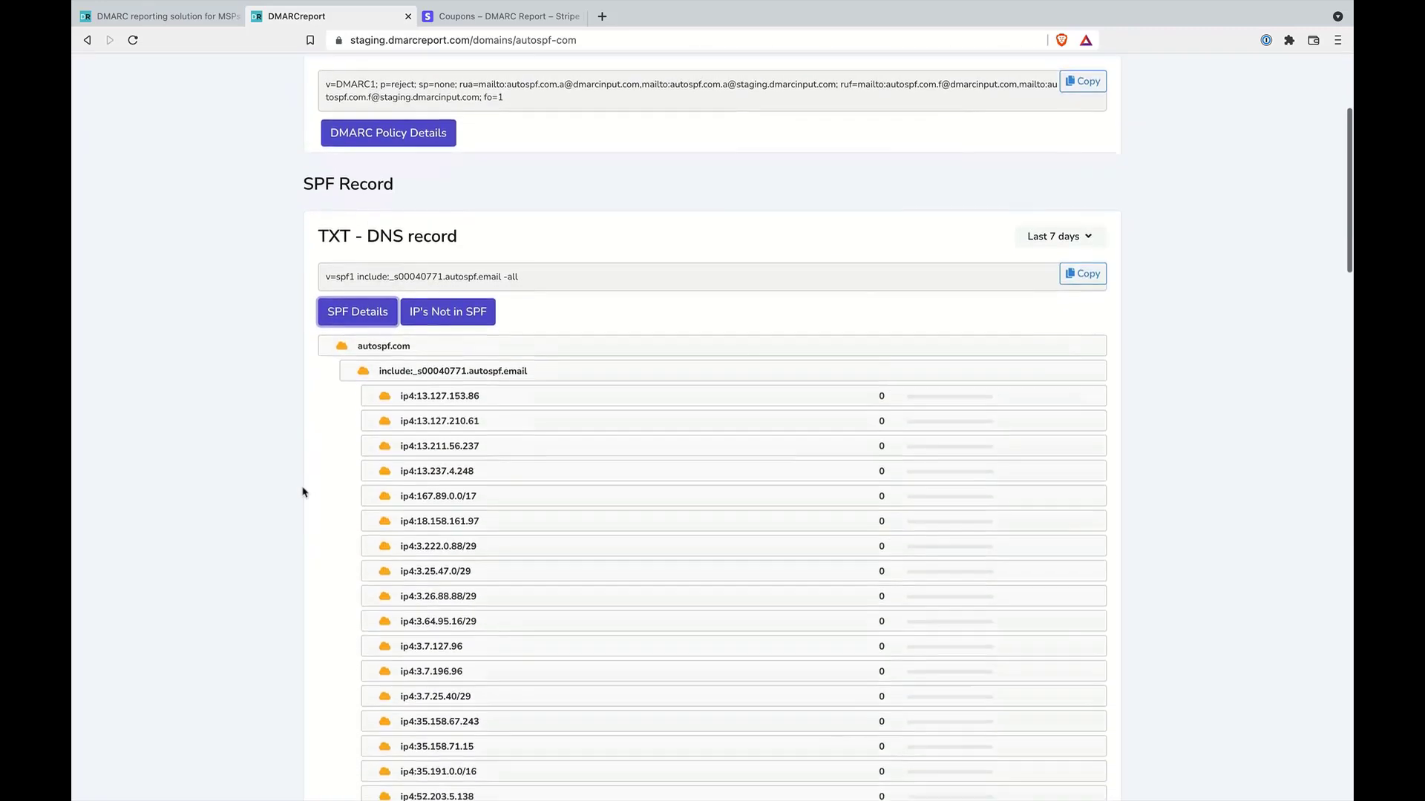
{"action": "scroll", "coordinate": [304, 492], "scroll_direction": "down", "scroll_amount": 4}
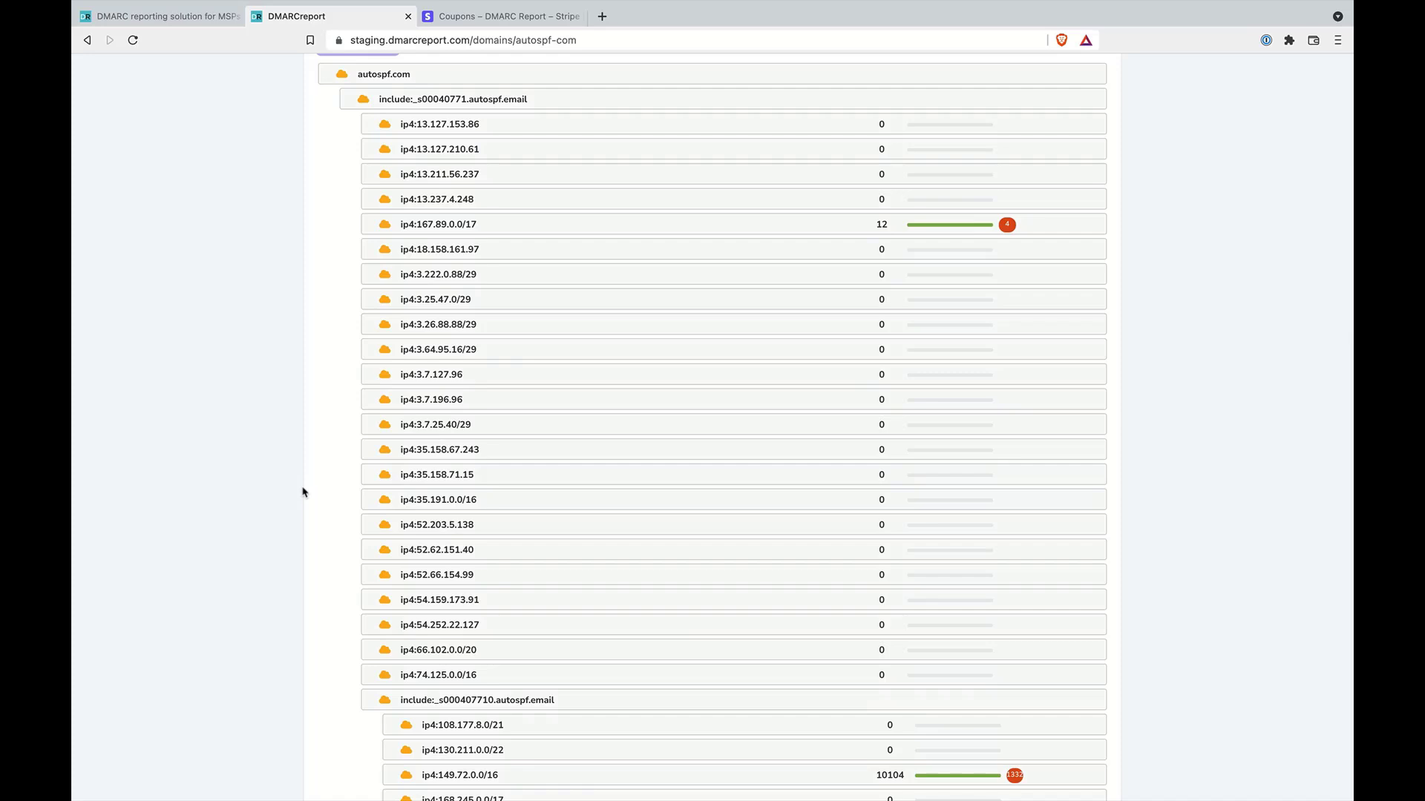
{"action": "scroll", "coordinate": [303, 491], "scroll_direction": "up", "scroll_amount": 1}
{"action": "scroll", "coordinate": [381, 196], "scroll_direction": "up", "scroll_amount": 1}
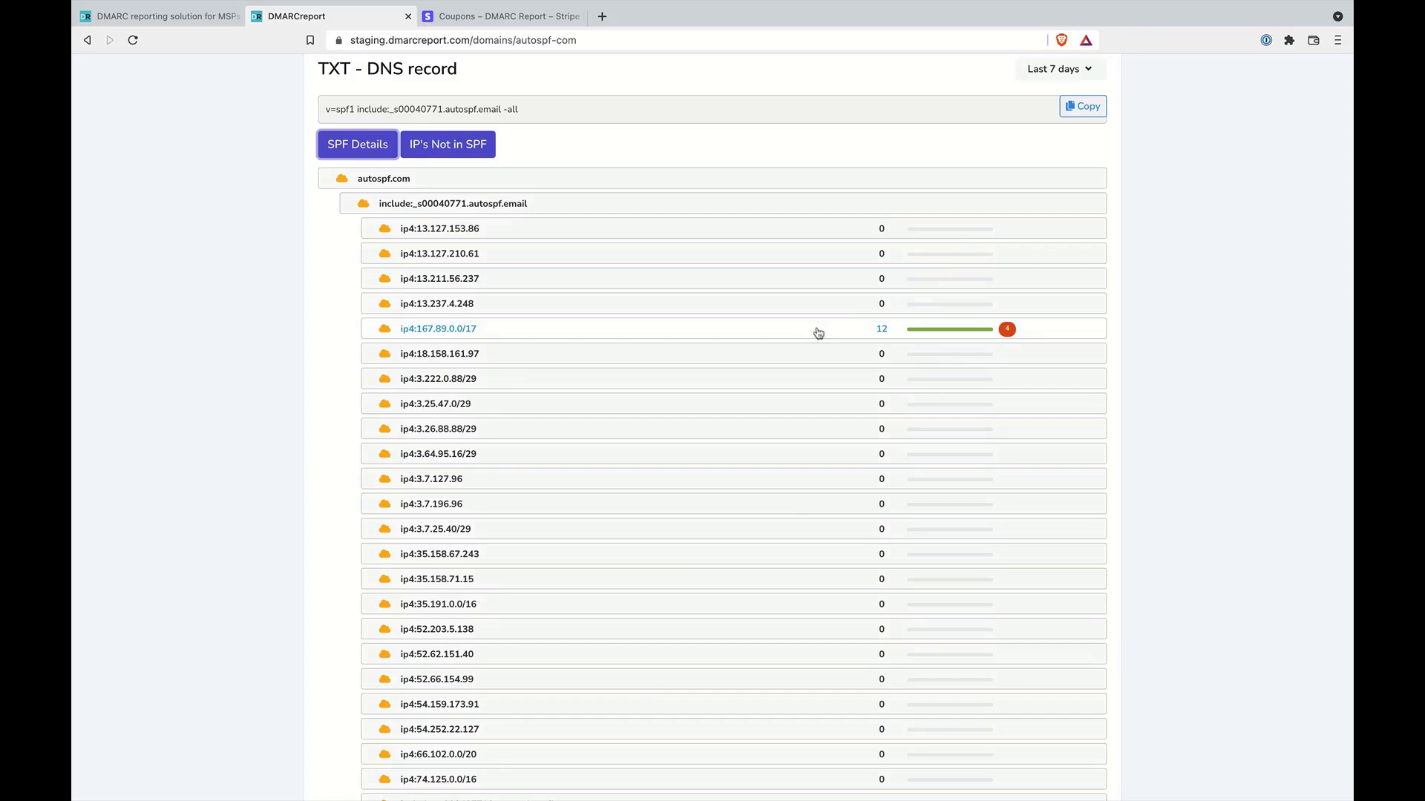
{"action": "mouse_move", "coordinate": [1009, 335]}
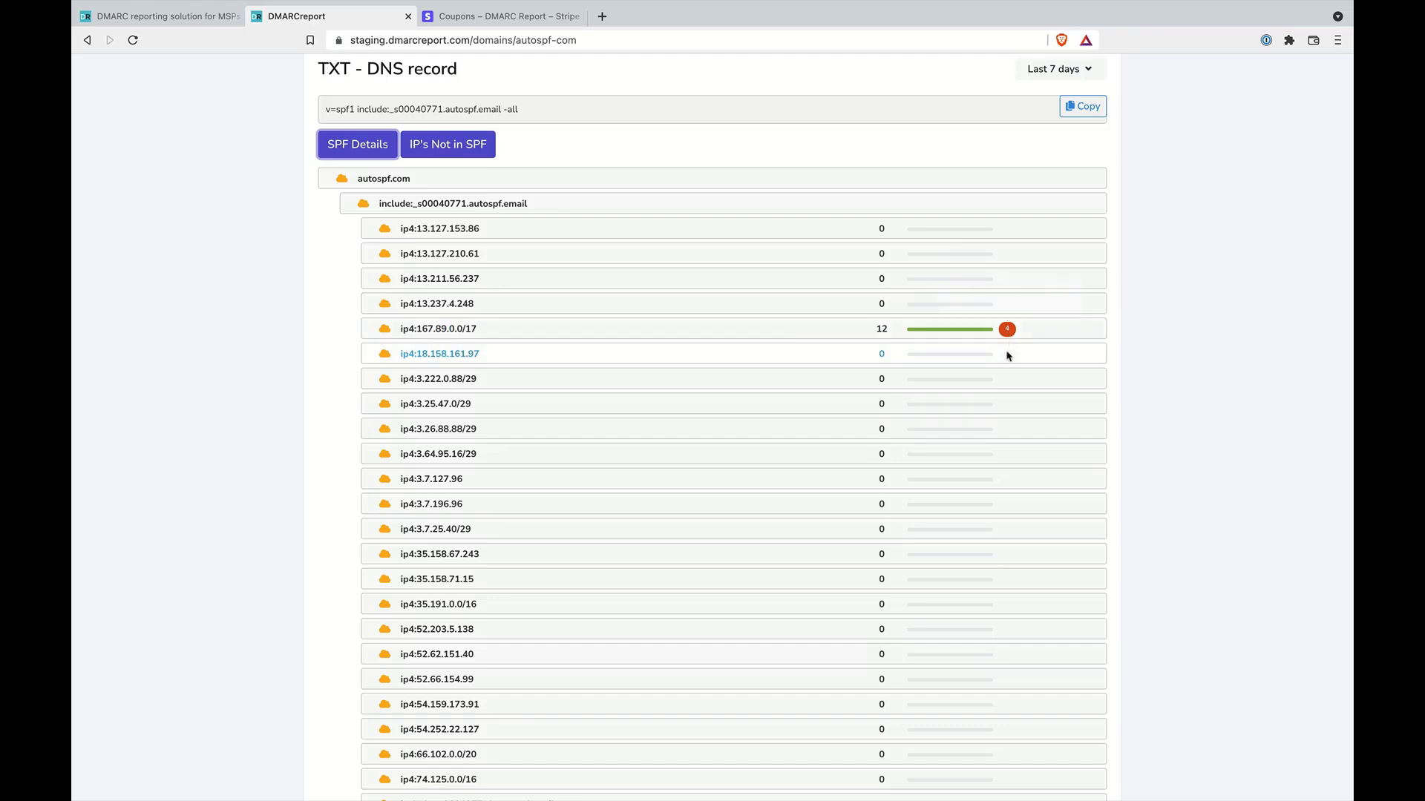
{"action": "scroll", "coordinate": [998, 394], "scroll_direction": "down", "scroll_amount": 4}
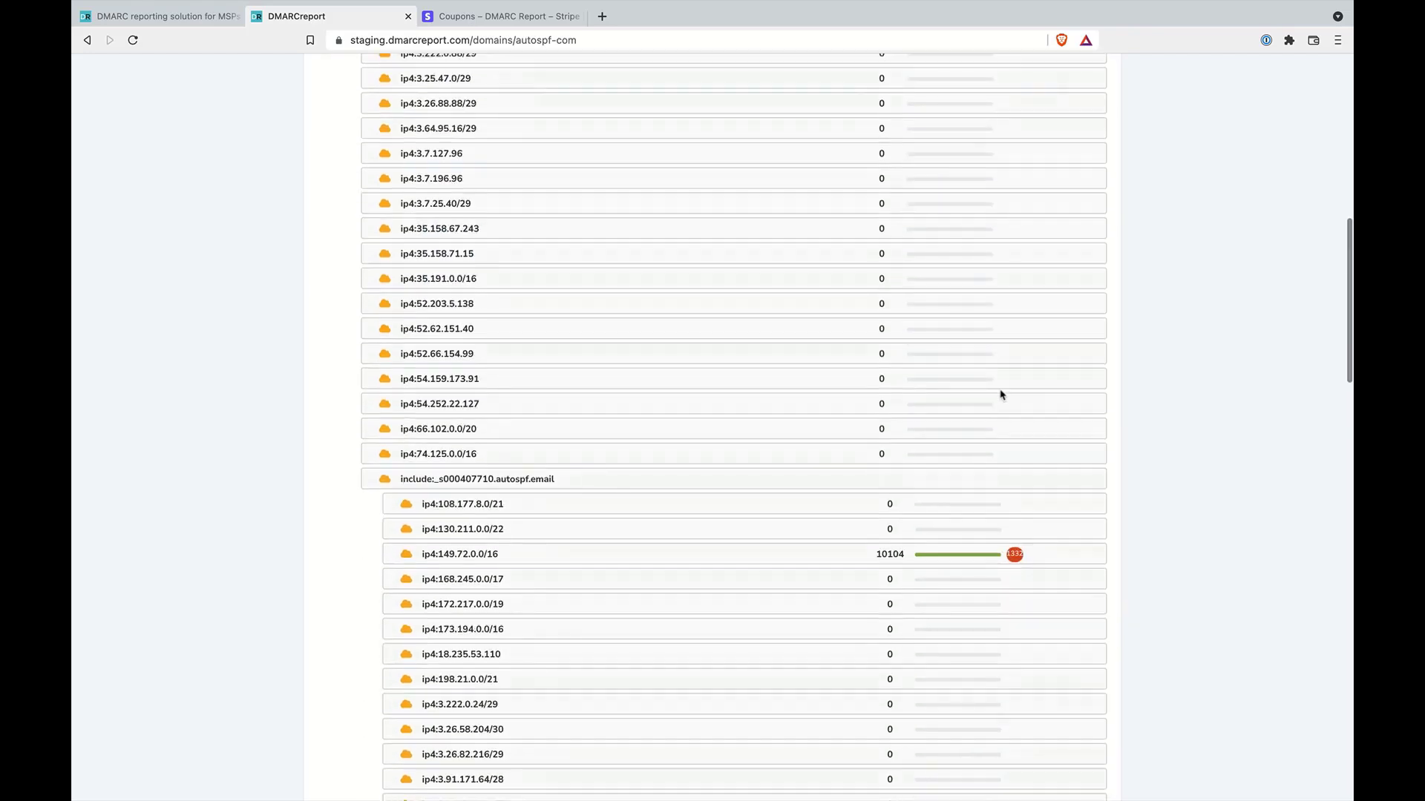
{"action": "scroll", "coordinate": [1000, 394], "scroll_direction": "up", "scroll_amount": 3}
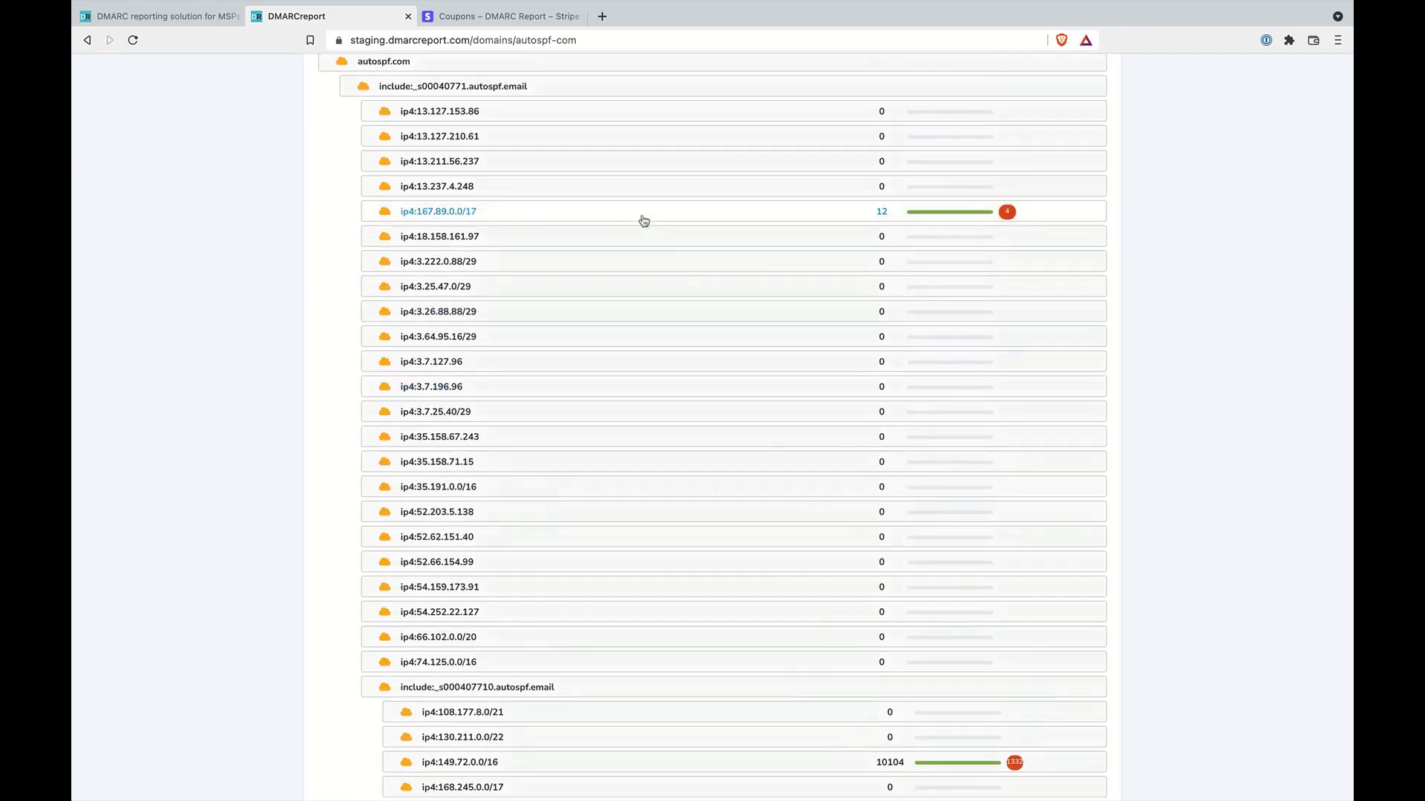
Examine the IP ranges and email counts under the nested SPF includes, through _s000407712.autospf.email.
{"action": "scroll", "coordinate": [601, 307], "scroll_direction": "down", "scroll_amount": 2}
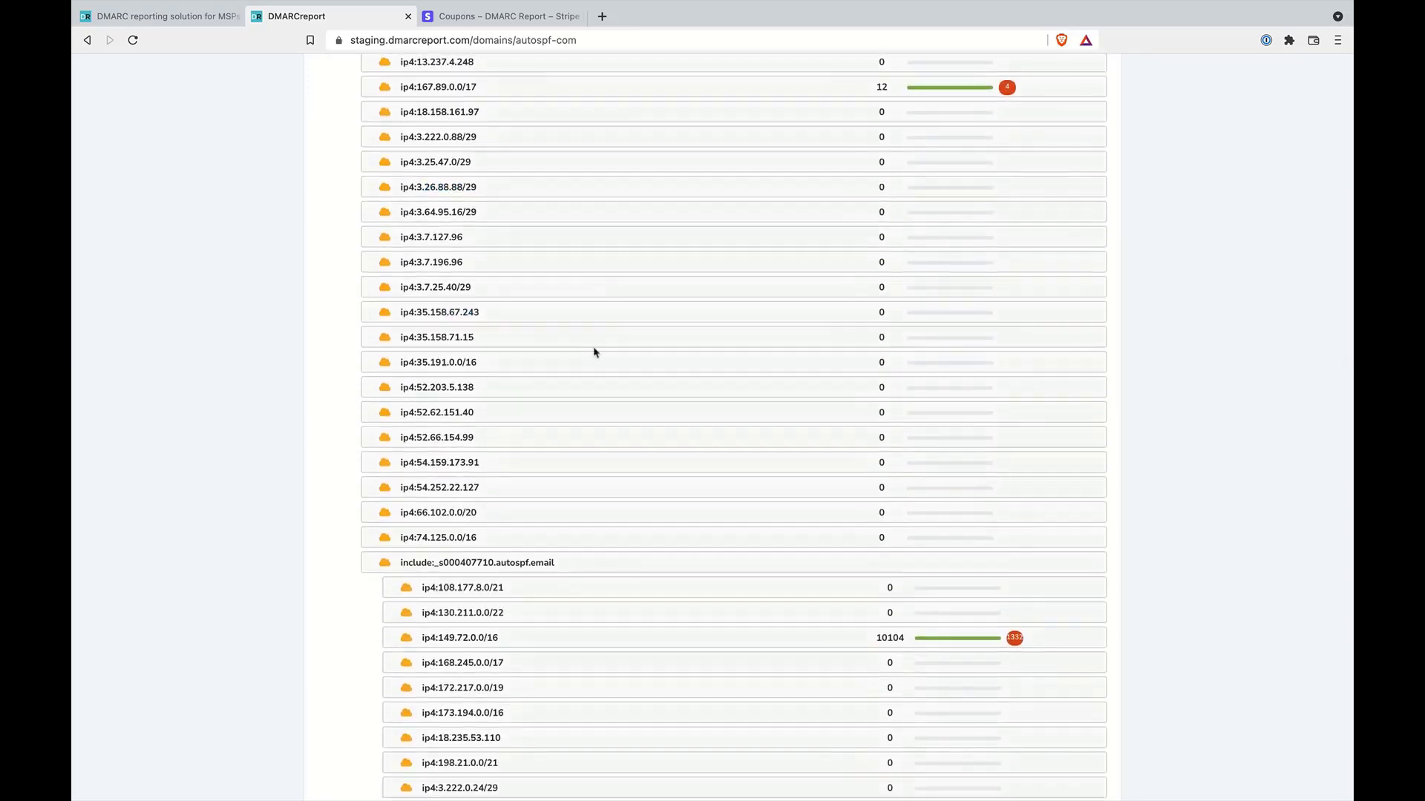
{"action": "scroll", "coordinate": [594, 353], "scroll_direction": "down", "scroll_amount": 2}
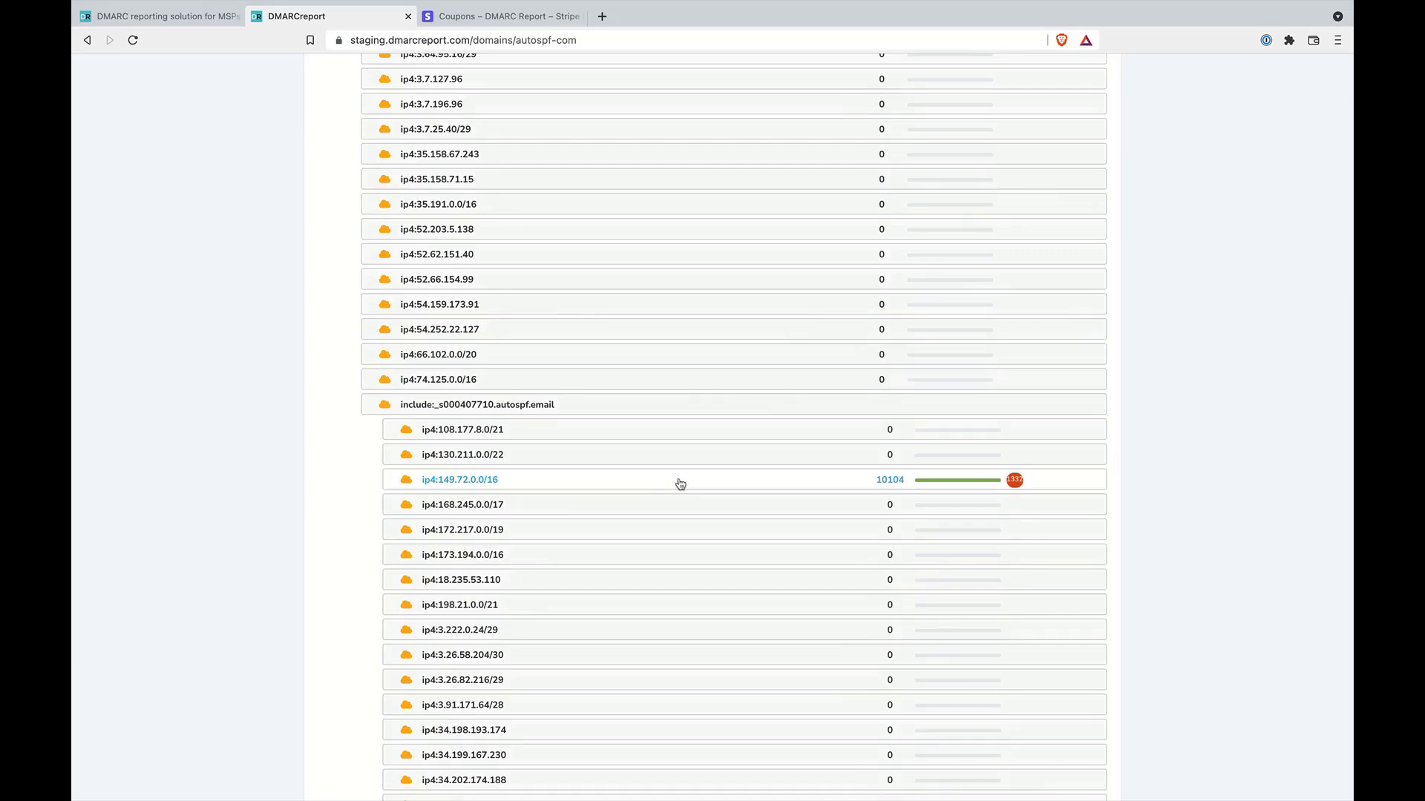
{"action": "scroll", "coordinate": [680, 484], "scroll_direction": "down", "scroll_amount": 7}
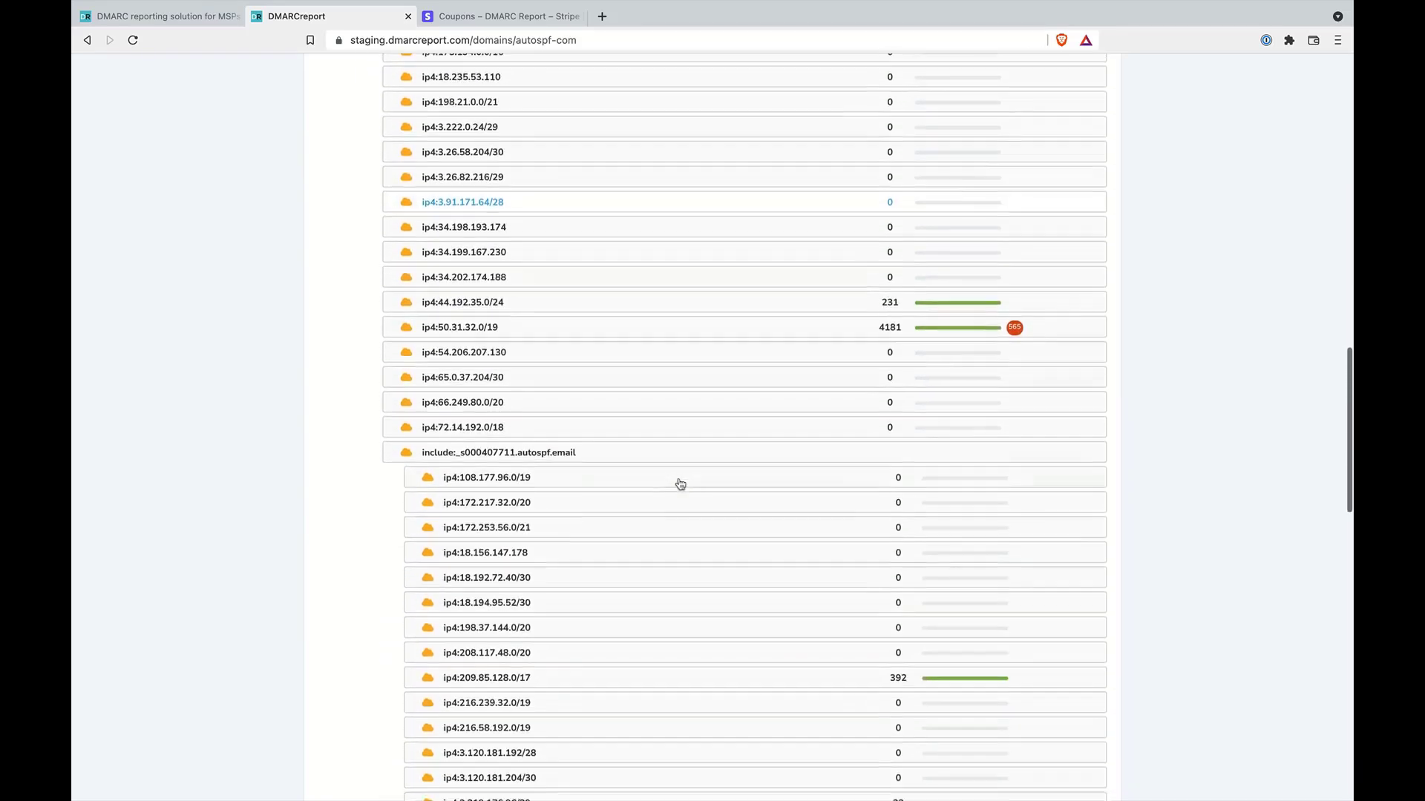
{"action": "scroll", "coordinate": [680, 484], "scroll_direction": "down", "scroll_amount": 5}
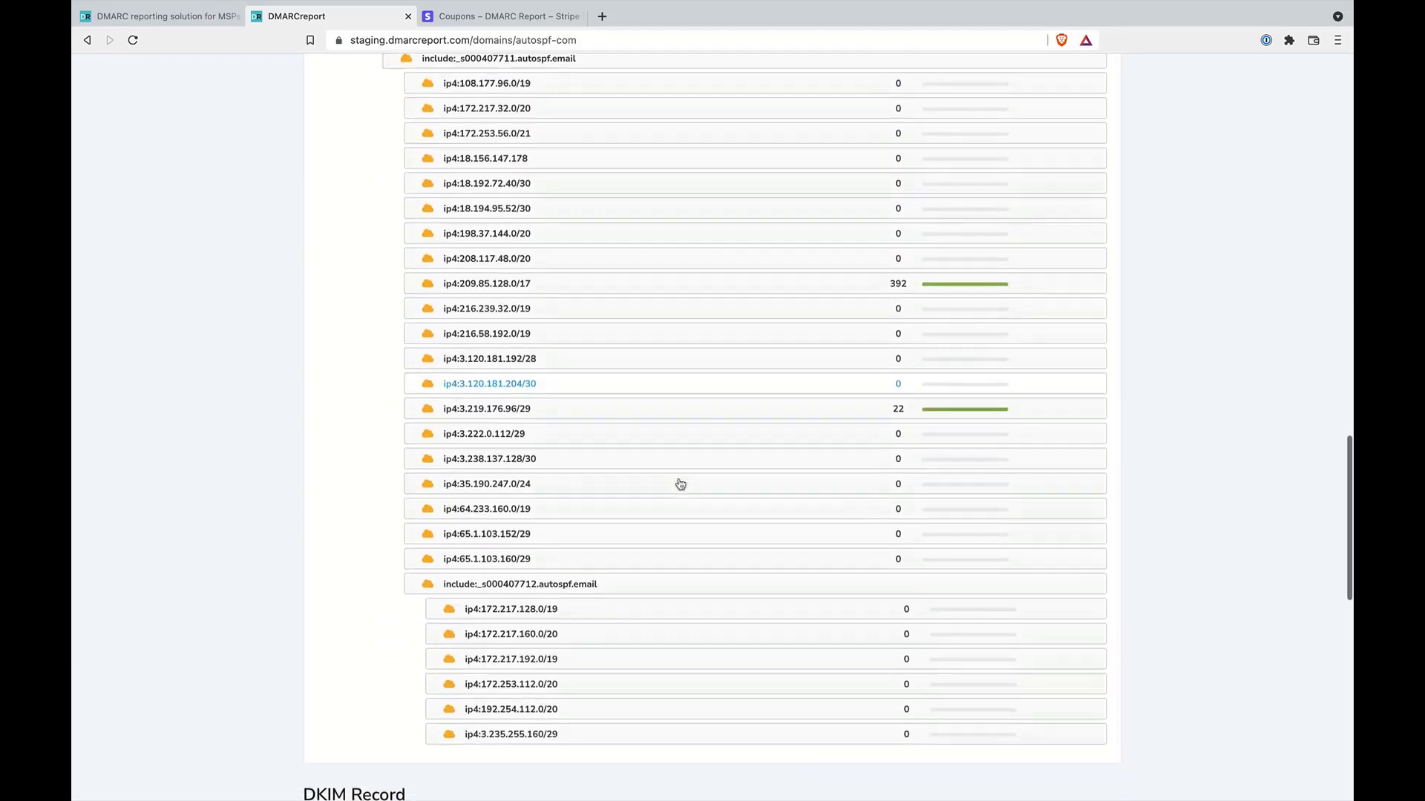
{"action": "scroll", "coordinate": [680, 484], "scroll_direction": "down", "scroll_amount": 1}
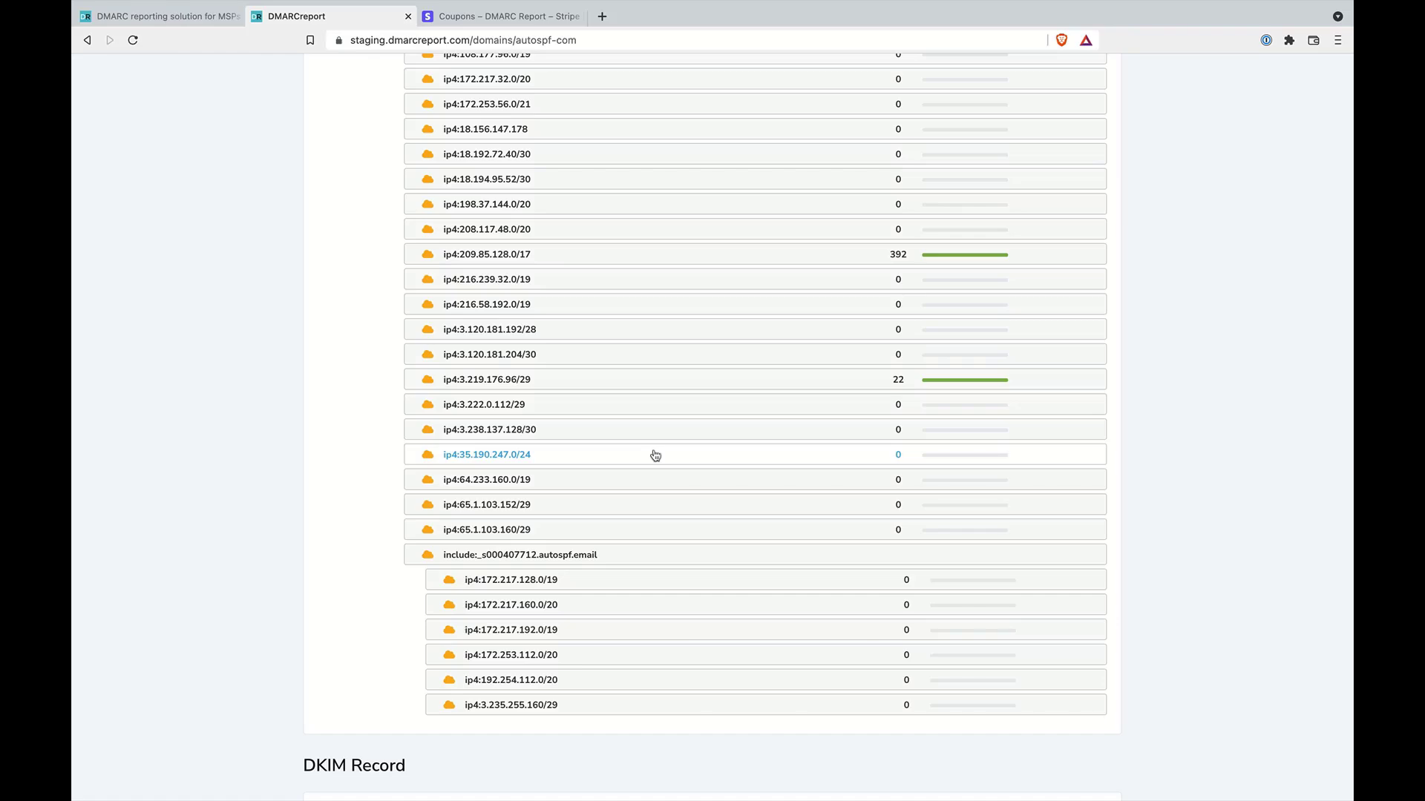
Show the sending IPs that are not in the SPF record and examine their email counts.
{"action": "scroll", "coordinate": [632, 381], "scroll_direction": "up", "scroll_amount": 15}
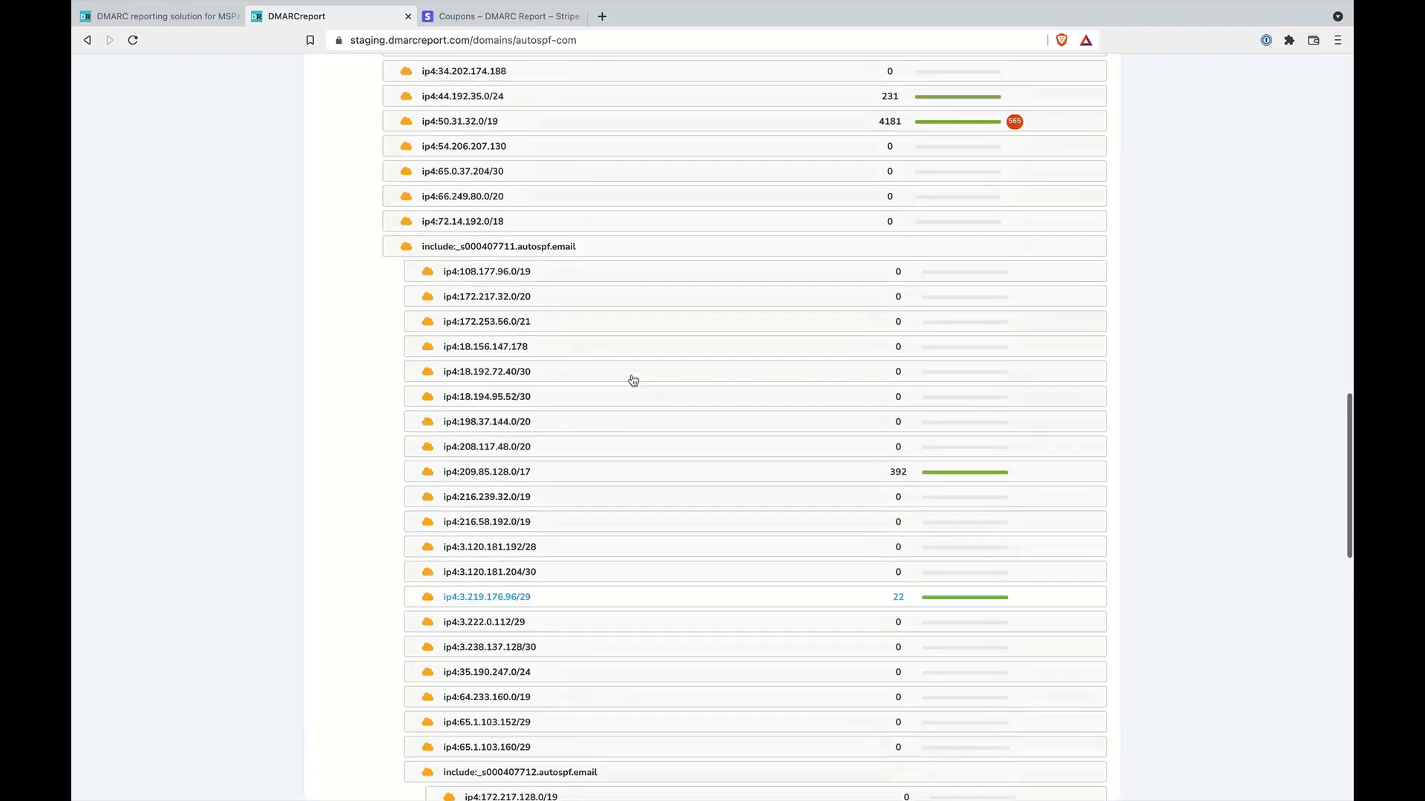
{"action": "scroll", "coordinate": [633, 381], "scroll_direction": "up", "scroll_amount": 4}
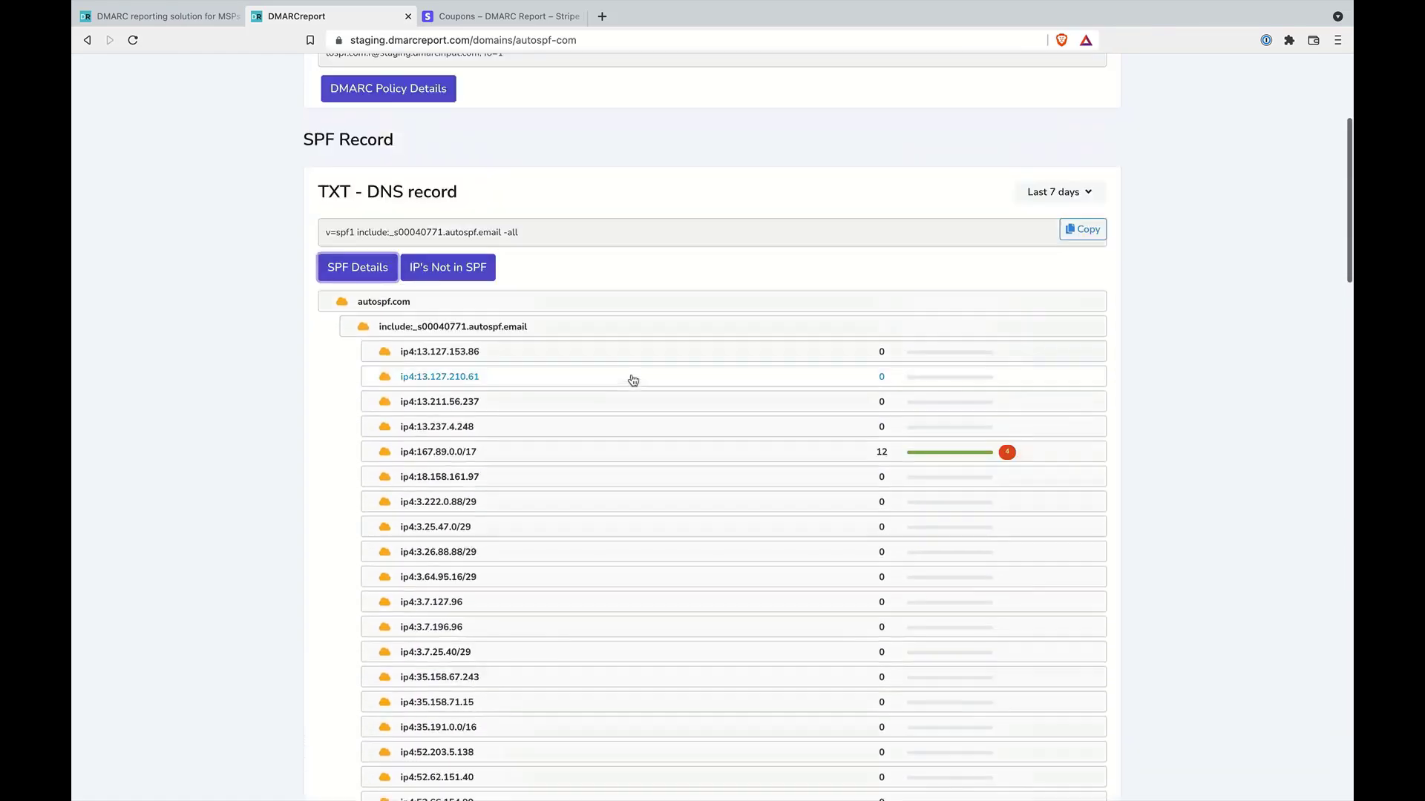
{"action": "left_click", "coordinate": [466, 276]}
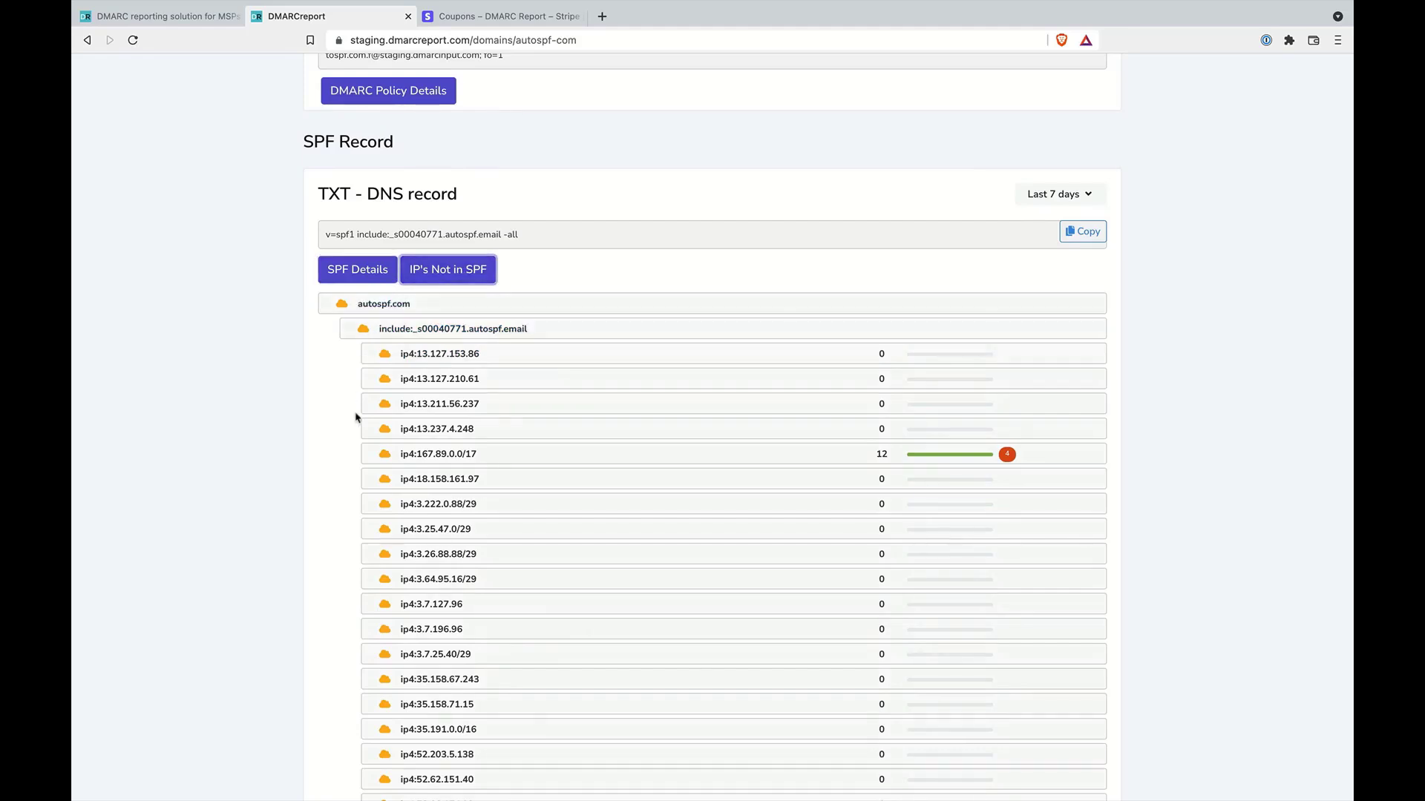
{"action": "scroll", "coordinate": [356, 413], "scroll_direction": "down", "scroll_amount": 15}
{"action": "scroll", "coordinate": [357, 414], "scroll_direction": "down", "scroll_amount": 5}
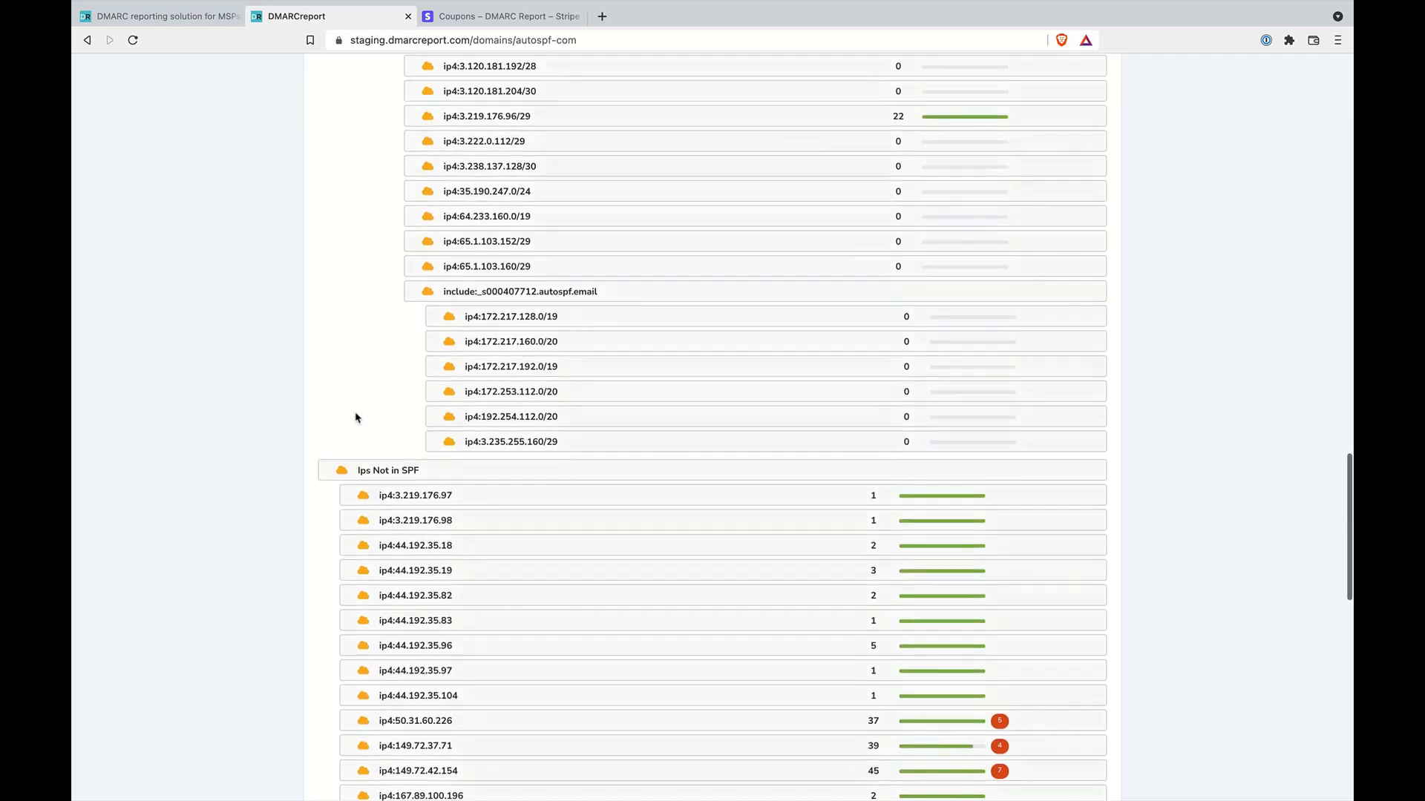
{"action": "scroll", "coordinate": [350, 502], "scroll_direction": "down", "scroll_amount": 3}
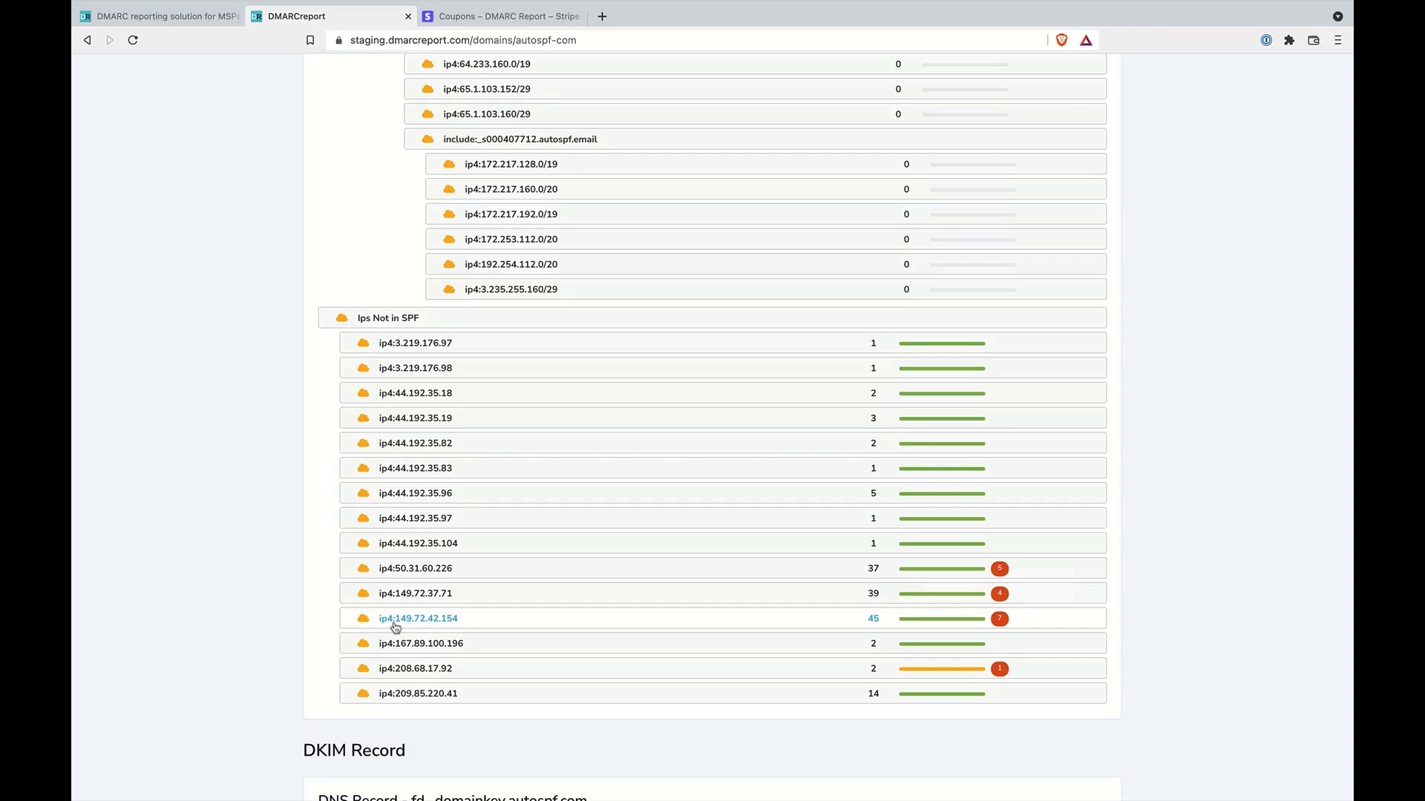
Open the aggregate reports for autospf.com and examine the DMARC policy, overview figures and daily compliance chart.
{"action": "scroll", "coordinate": [360, 580], "scroll_direction": "up", "scroll_amount": 10}
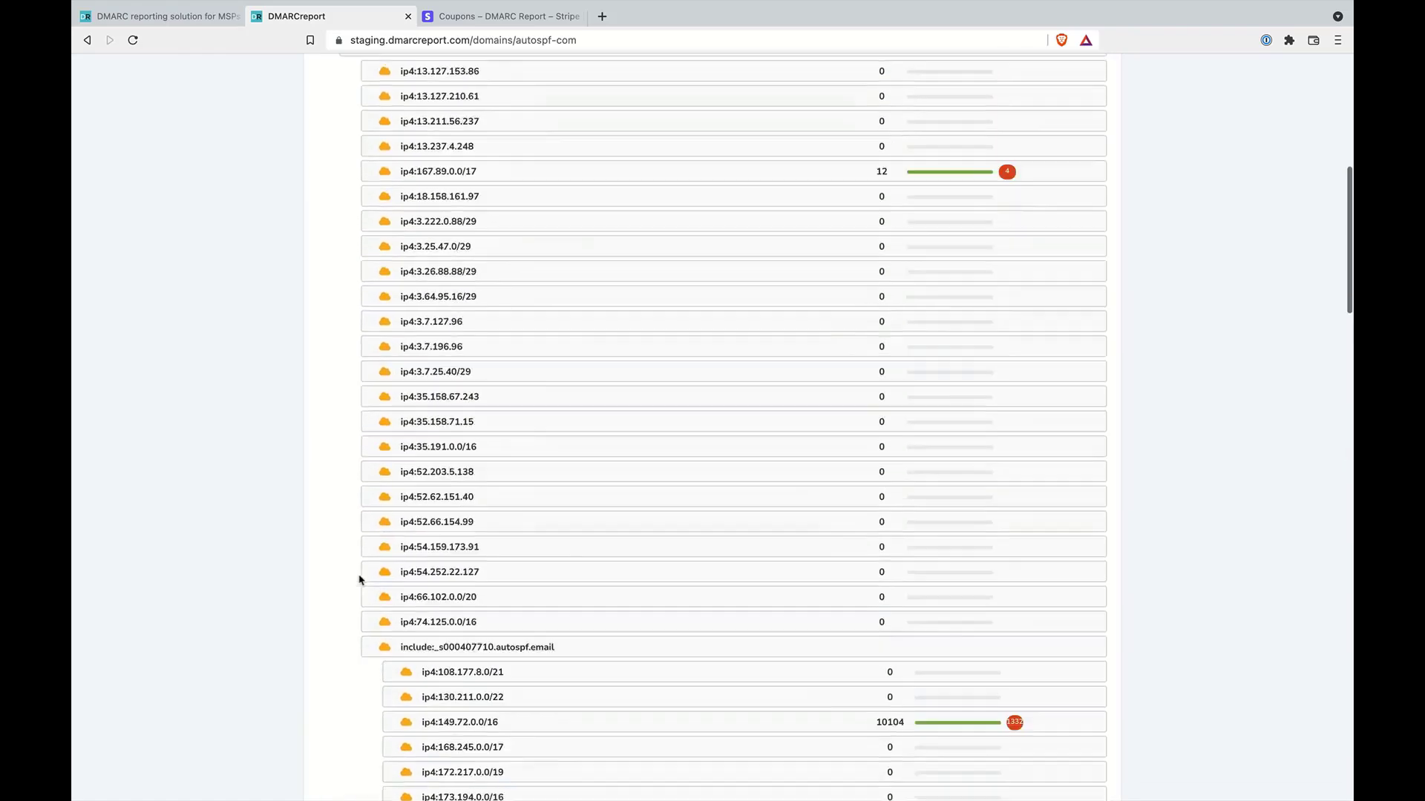
{"action": "scroll", "coordinate": [361, 581], "scroll_direction": "up", "scroll_amount": 8}
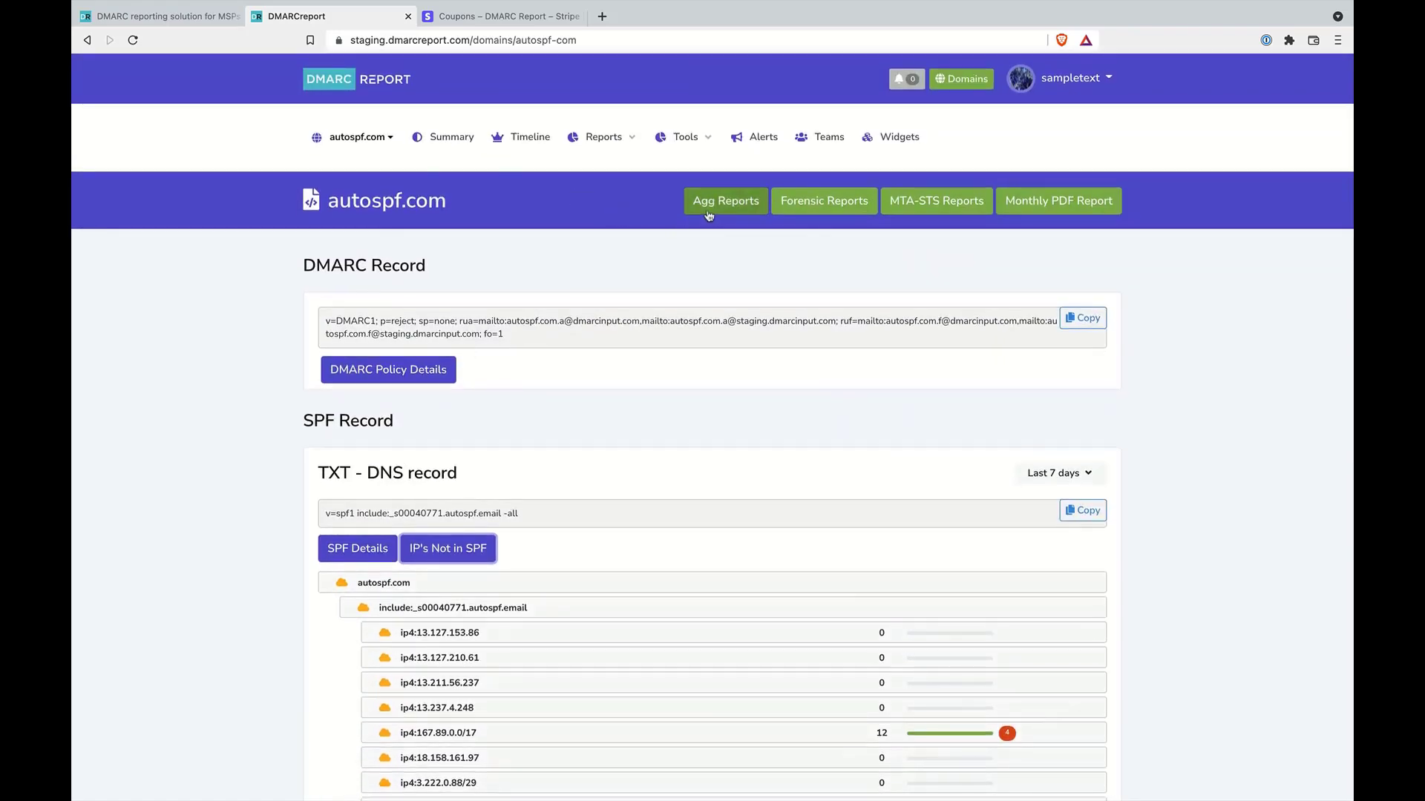
{"action": "left_click", "coordinate": [708, 215]}
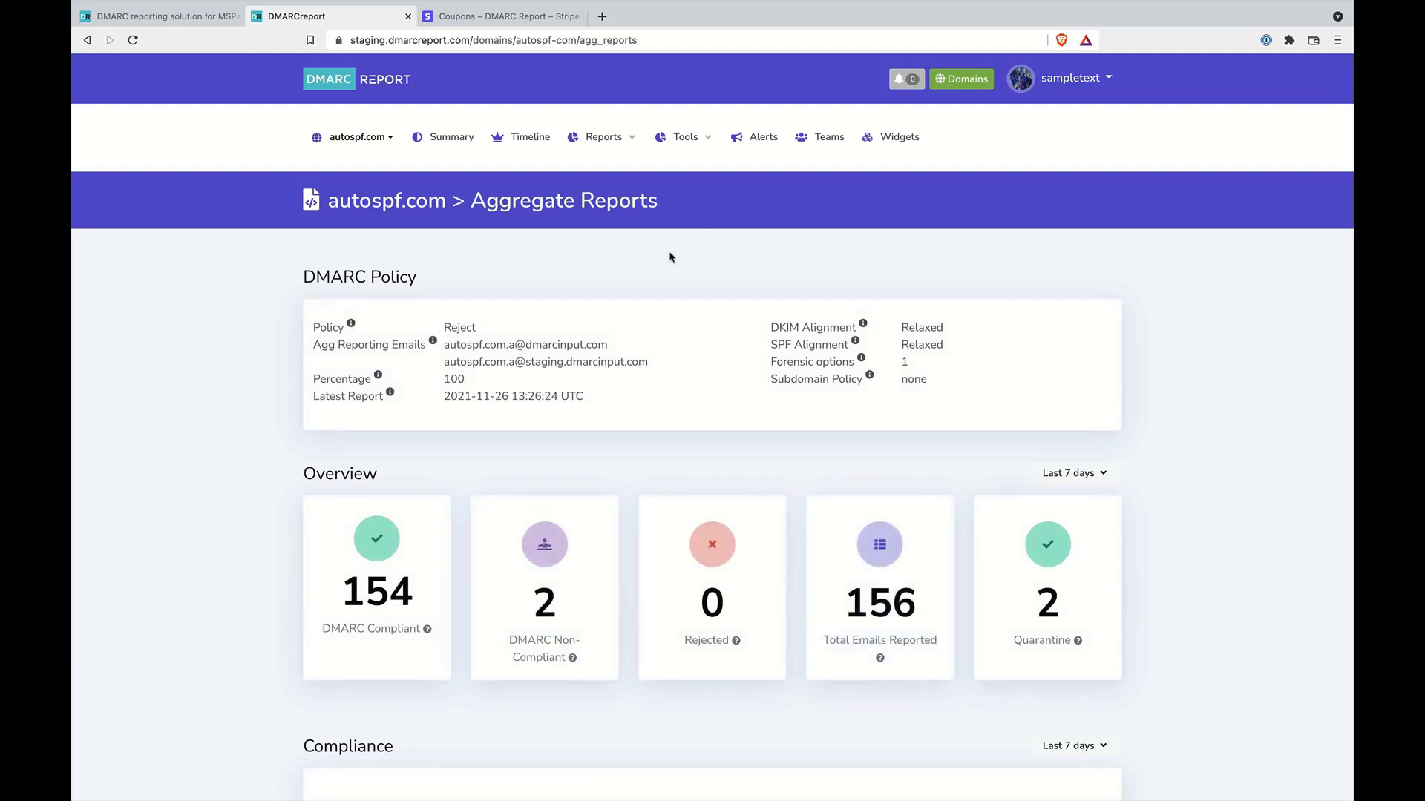
{"action": "scroll", "coordinate": [589, 365], "scroll_direction": "down", "scroll_amount": 2}
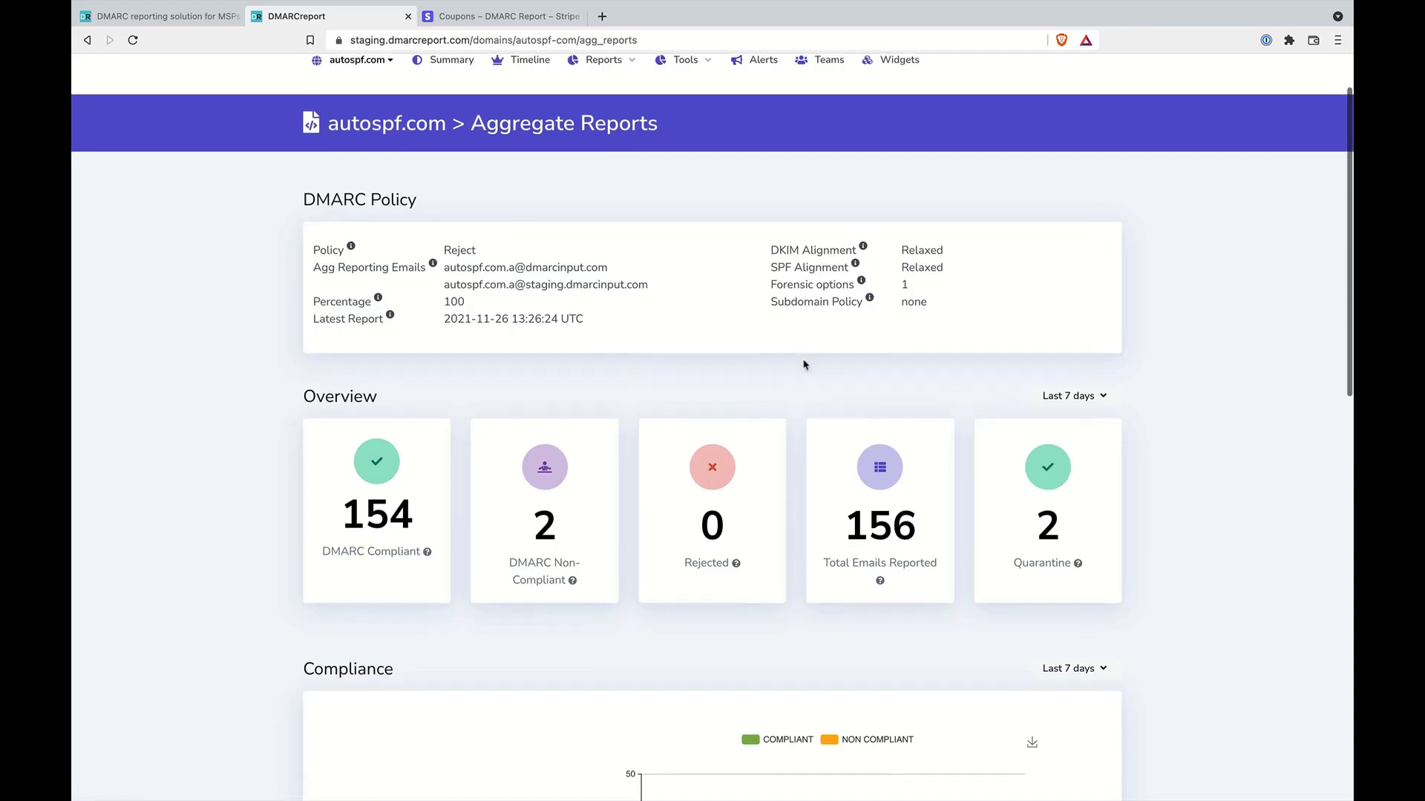
{"action": "scroll", "coordinate": [801, 363], "scroll_direction": "down", "scroll_amount": 2}
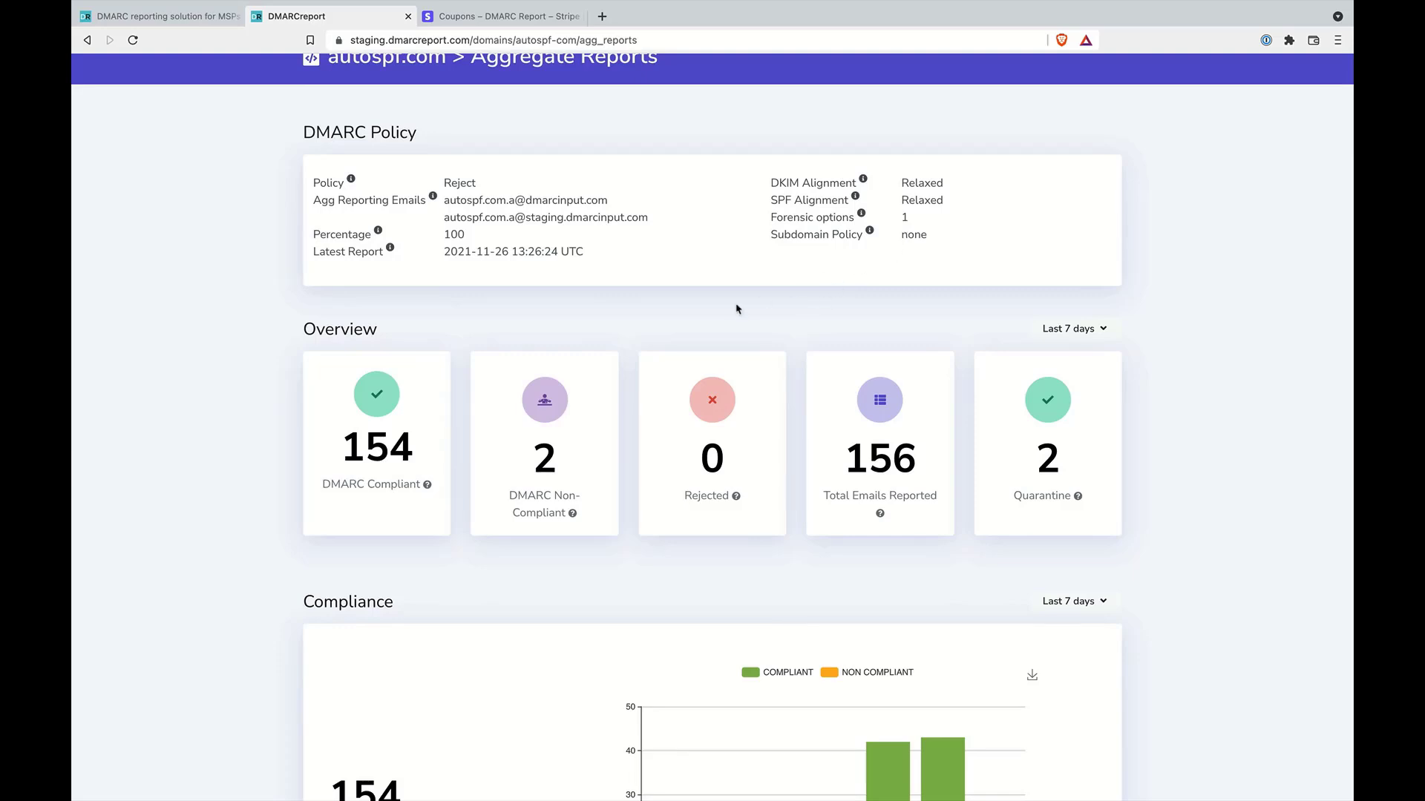
{"action": "scroll", "coordinate": [678, 328], "scroll_direction": "down", "scroll_amount": 5}
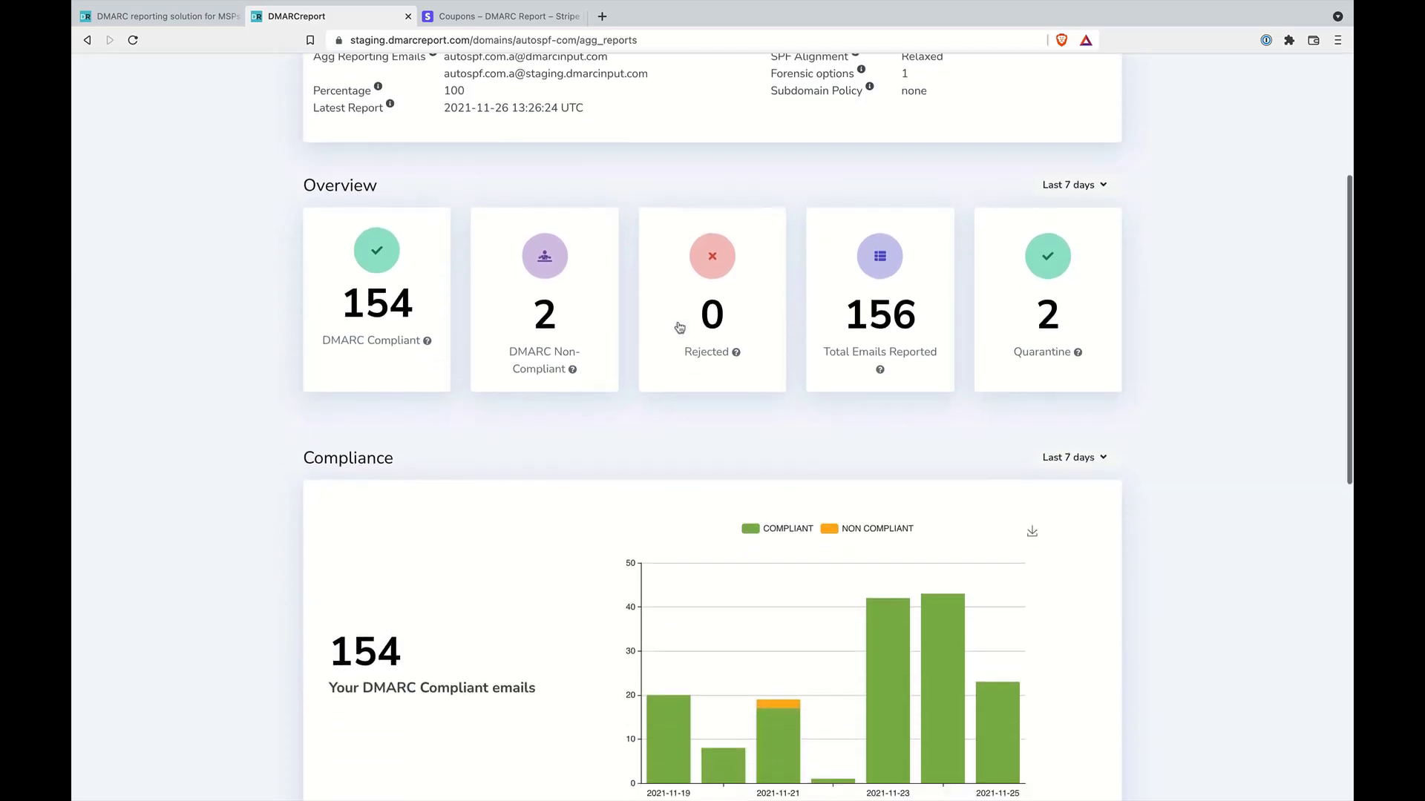
{"action": "scroll", "coordinate": [681, 341], "scroll_direction": "down", "scroll_amount": 1}
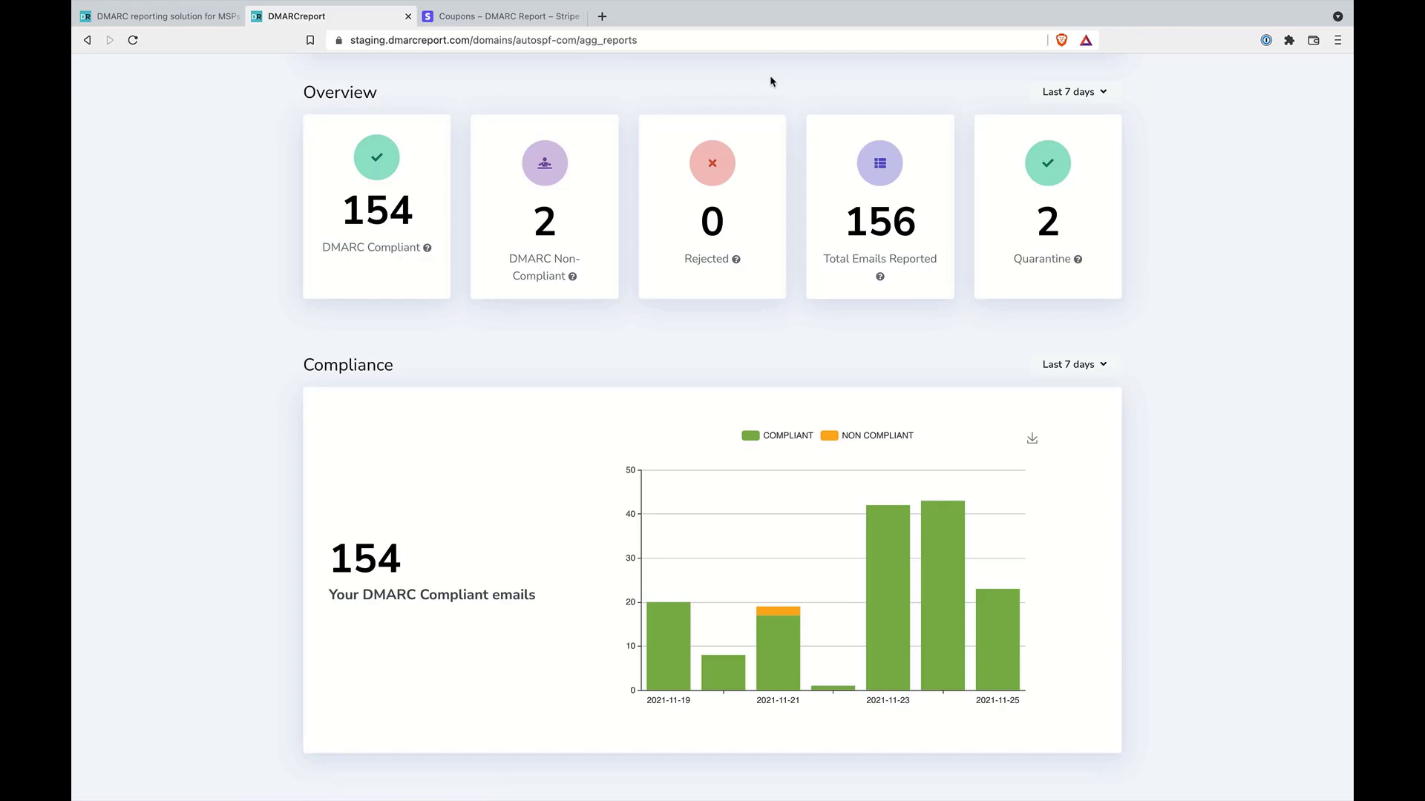
{"action": "scroll", "coordinate": [765, 345], "scroll_direction": "down", "scroll_amount": 1}
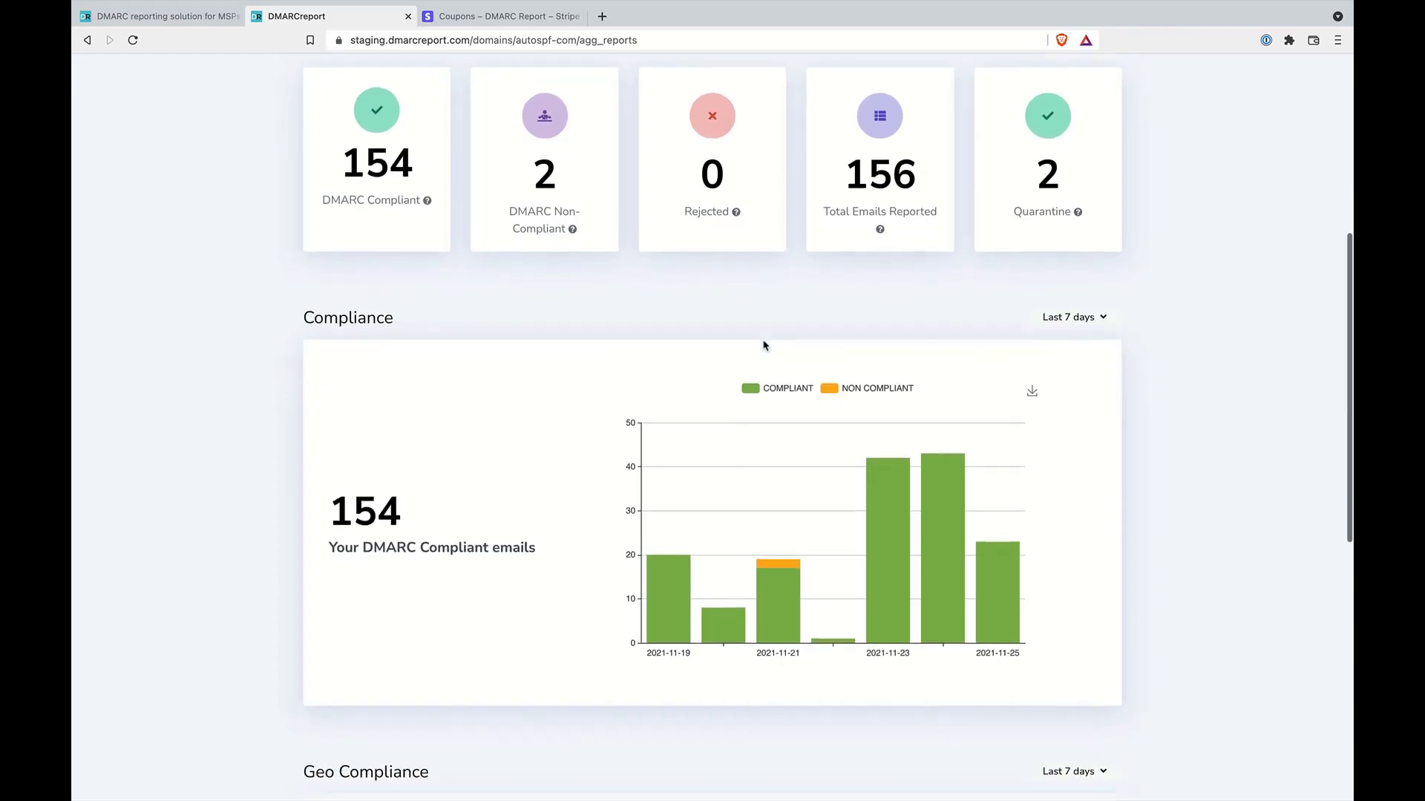
{"action": "scroll", "coordinate": [764, 345], "scroll_direction": "up", "scroll_amount": 1}
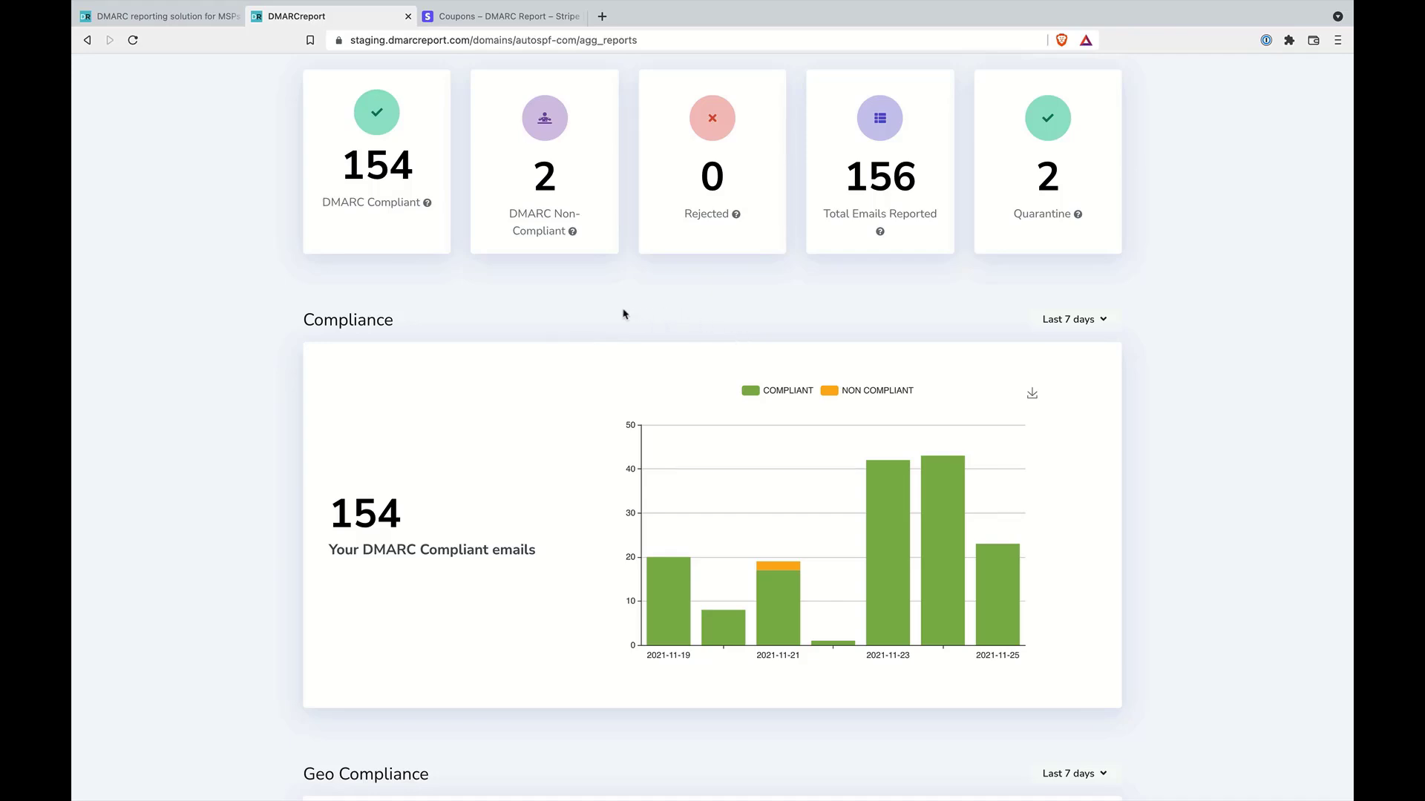
{"action": "scroll", "coordinate": [623, 314], "scroll_direction": "up", "scroll_amount": 1}
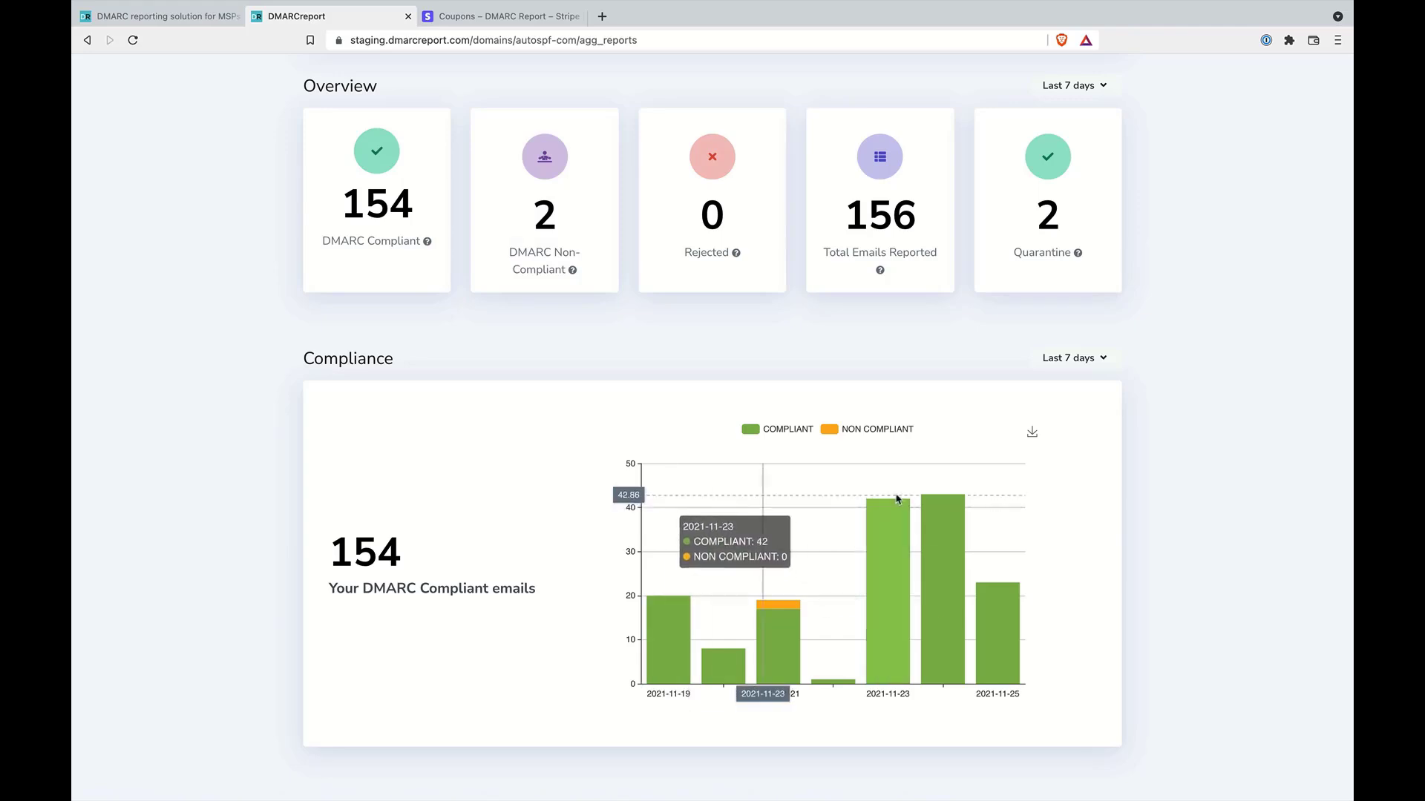
Set the Compliance chart's date range to the last 30 days and inspect the daily results.
{"action": "left_click", "coordinate": [1085, 357]}
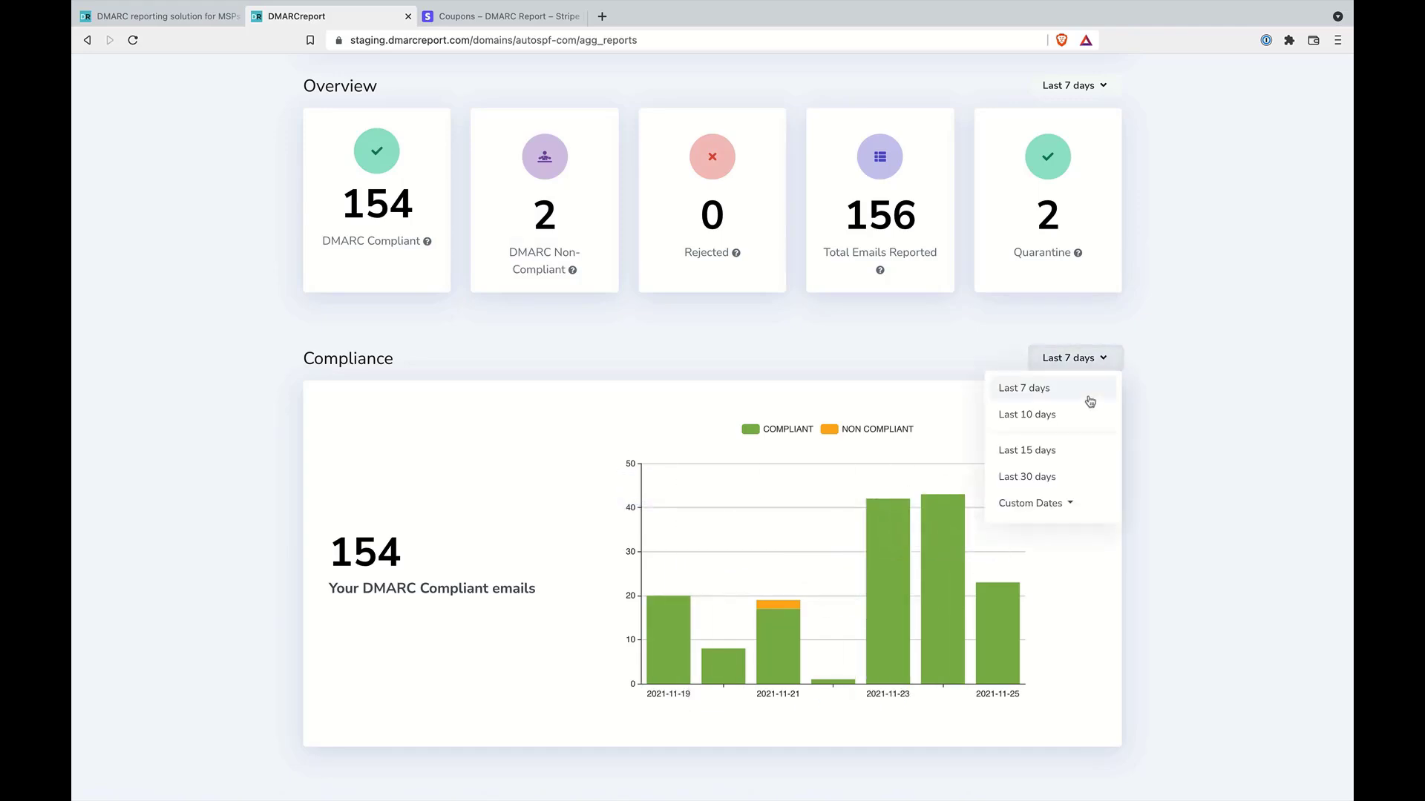
{"action": "left_click", "coordinate": [1062, 478]}
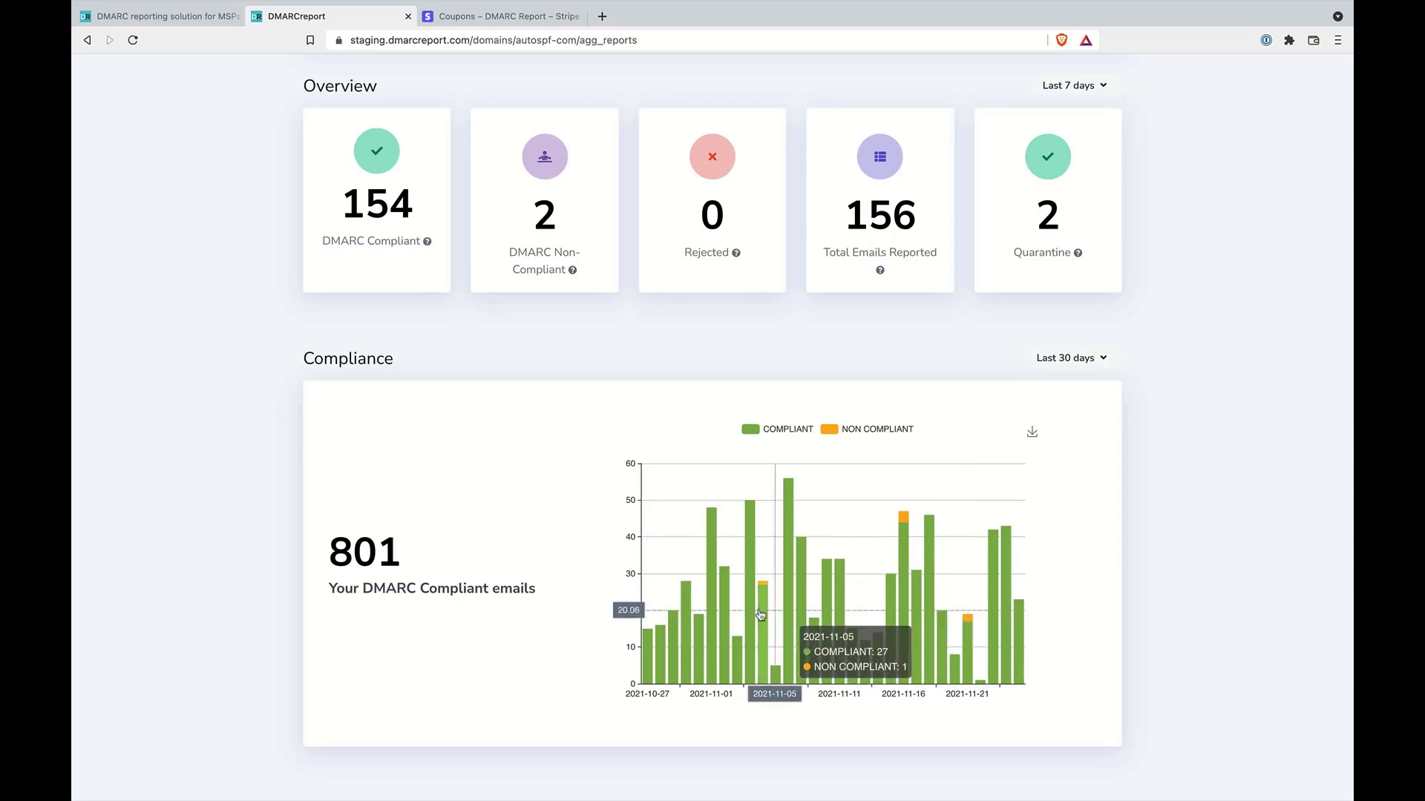
{"action": "scroll", "coordinate": [760, 614], "scroll_direction": "down", "scroll_amount": 3}
{"action": "scroll", "coordinate": [760, 613], "scroll_direction": "up", "scroll_amount": 3}
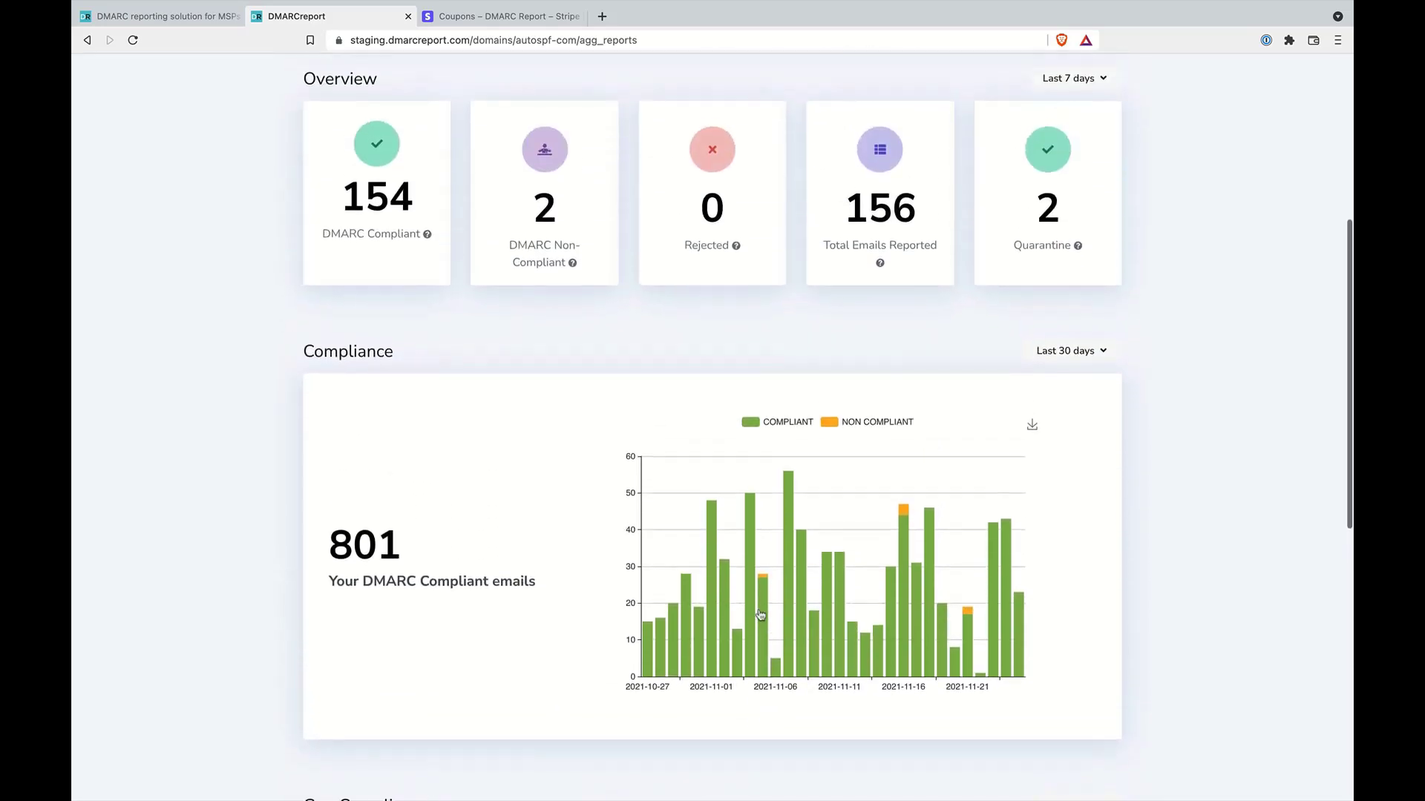
View the Geo Compliance map in the aggregate reports.
{"action": "scroll", "coordinate": [760, 613], "scroll_direction": "down", "scroll_amount": 2}
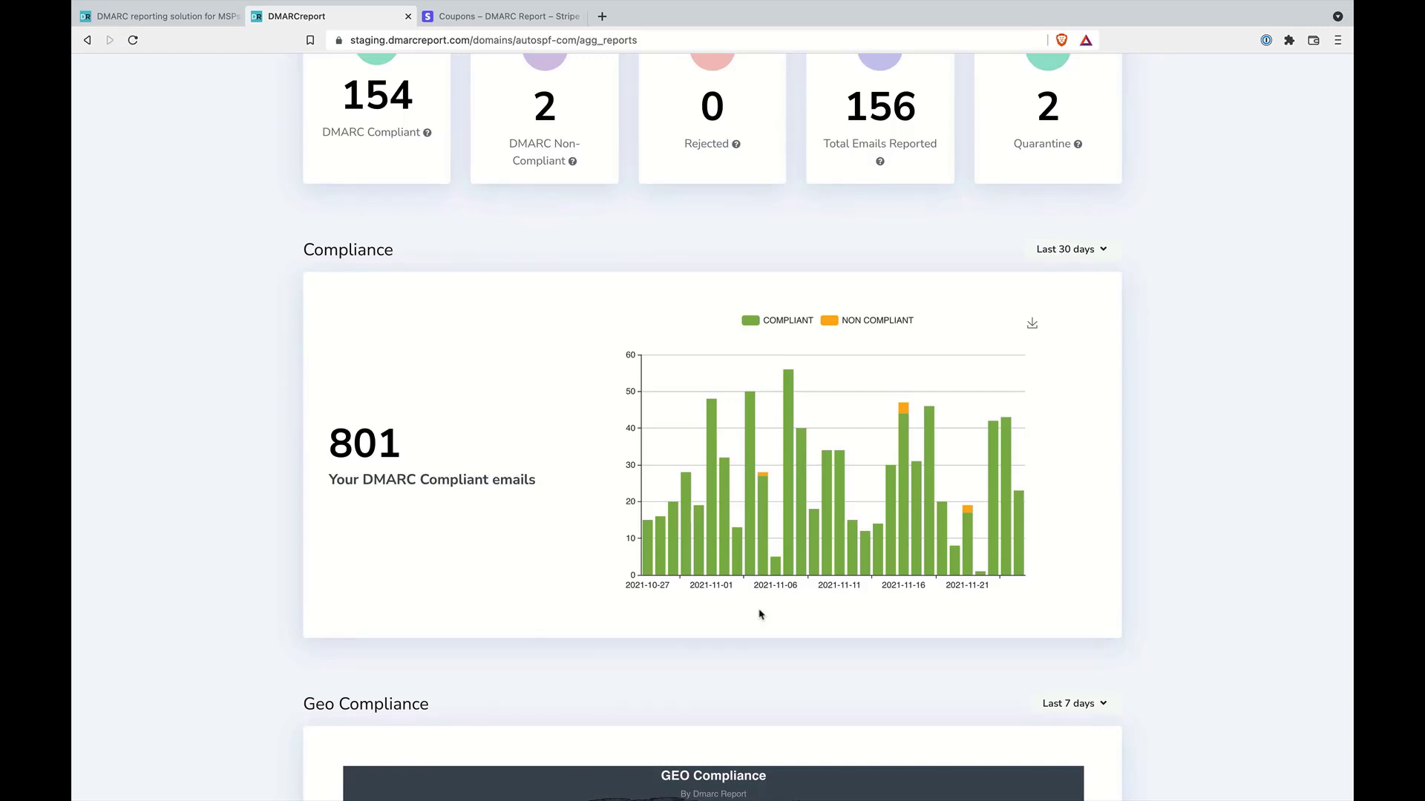
{"action": "scroll", "coordinate": [760, 614], "scroll_direction": "down", "scroll_amount": 3}
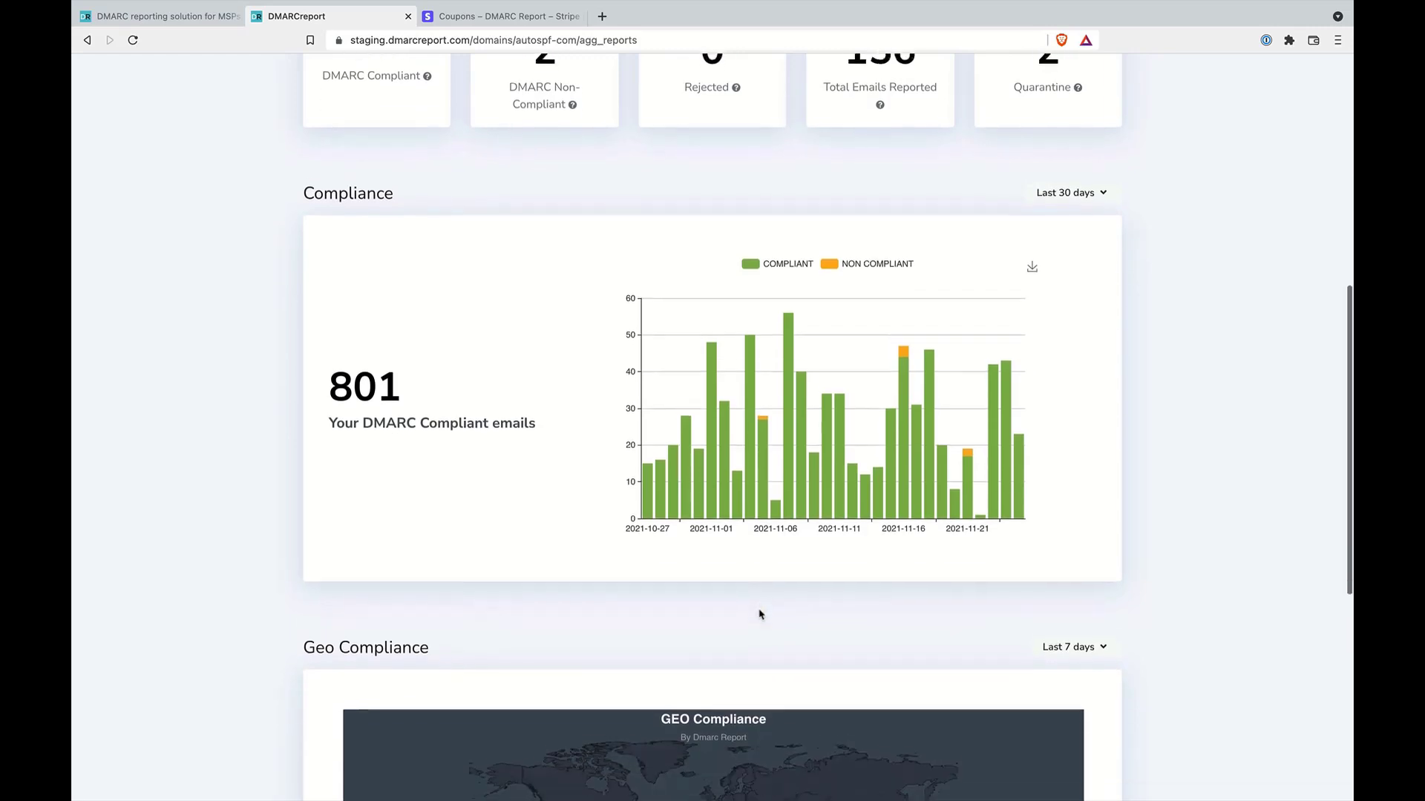
{"action": "scroll", "coordinate": [760, 613], "scroll_direction": "down", "scroll_amount": 1}
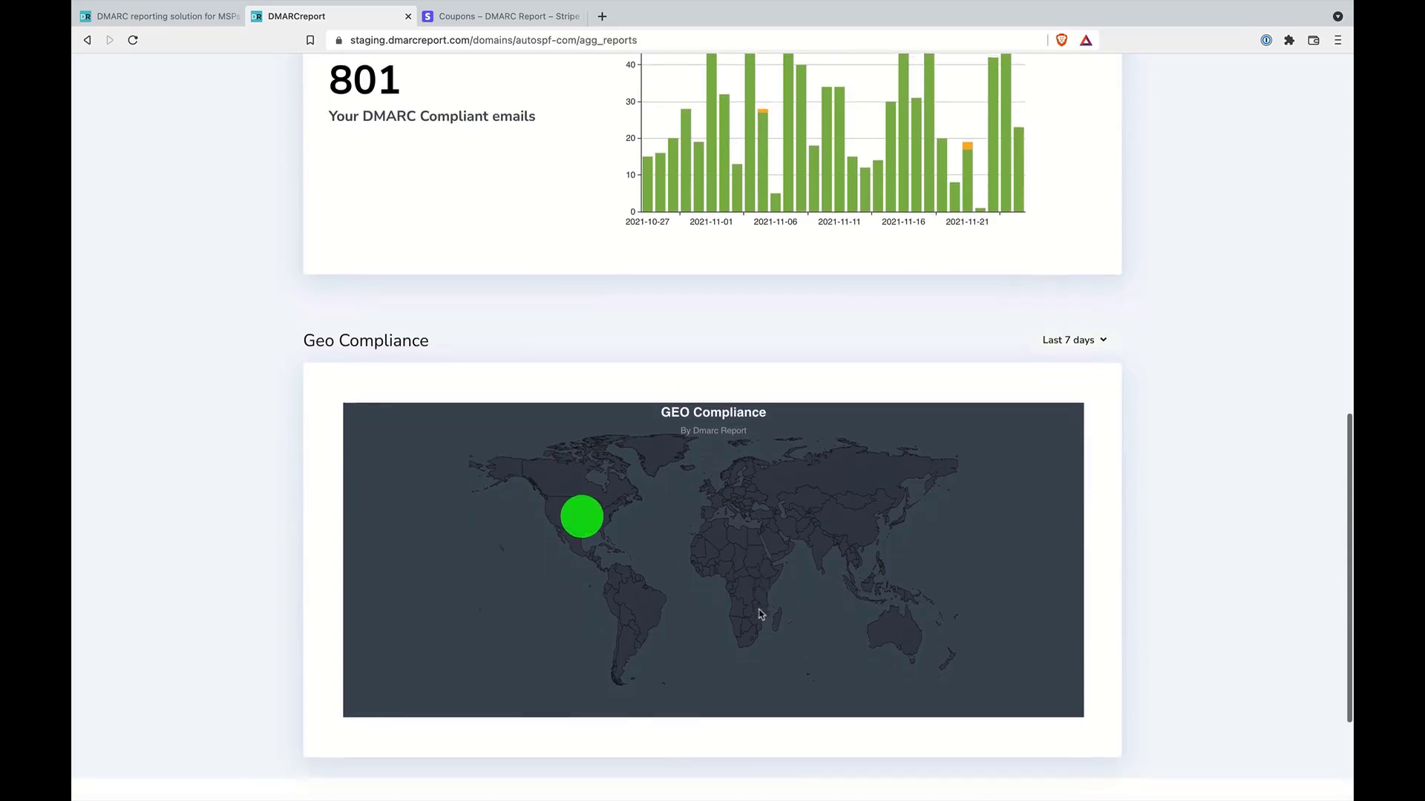
Check the United States figures on the Geo Compliance map and open the listing of DMARC compliant emails from the overview.
{"action": "mouse_move", "coordinate": [590, 522]}
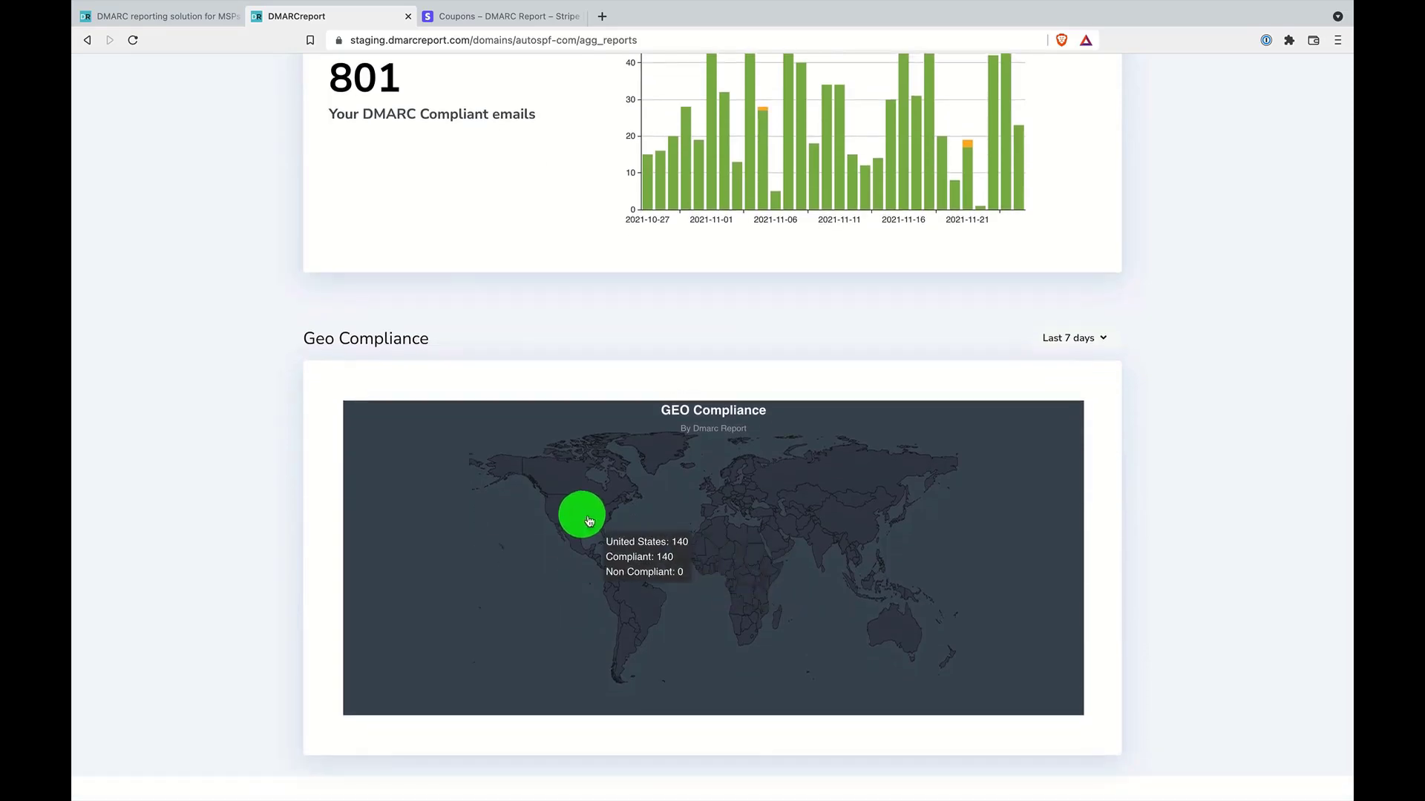
{"action": "scroll", "coordinate": [592, 413], "scroll_direction": "up", "scroll_amount": 3}
{"action": "scroll", "coordinate": [592, 413], "scroll_direction": "up", "scroll_amount": 4}
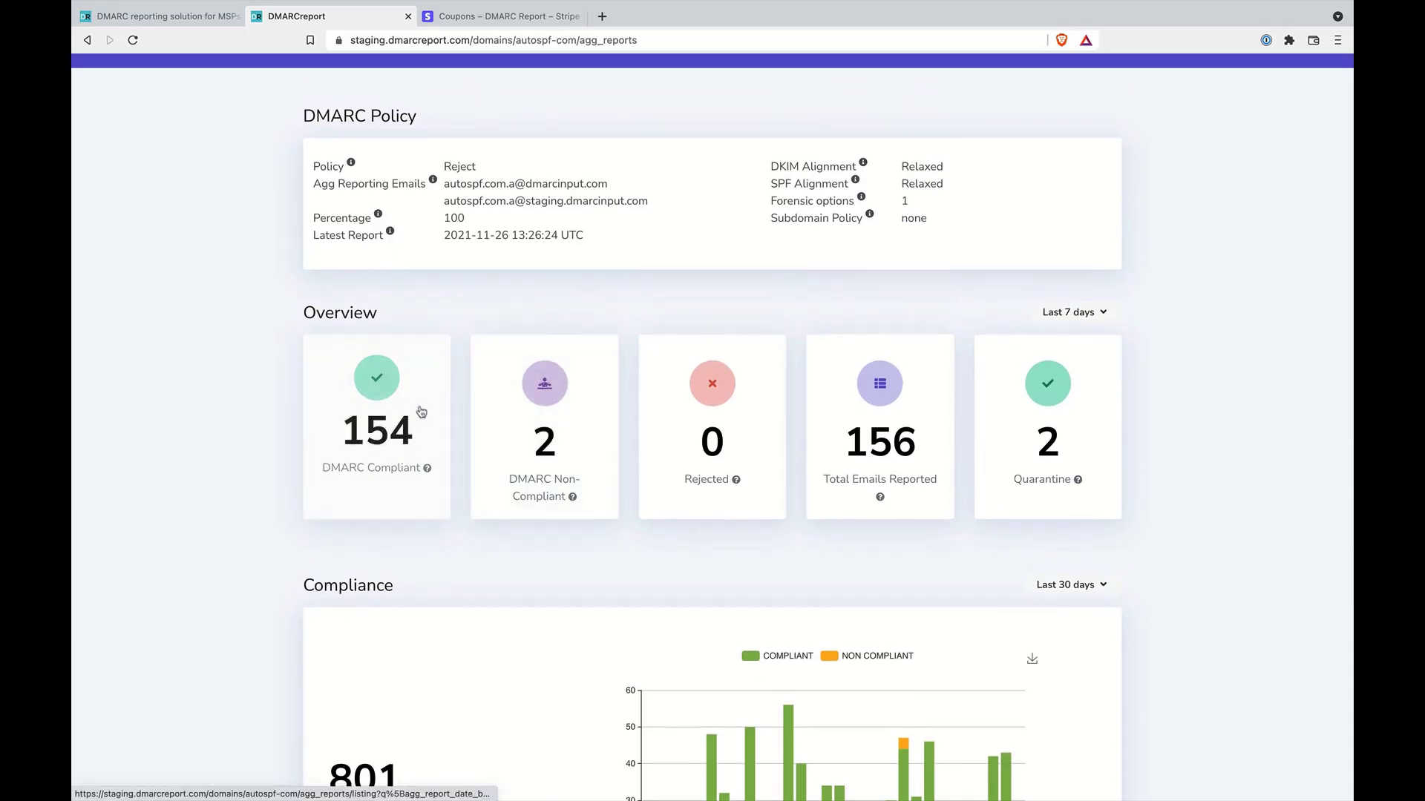
{"action": "left_click", "coordinate": [421, 412]}
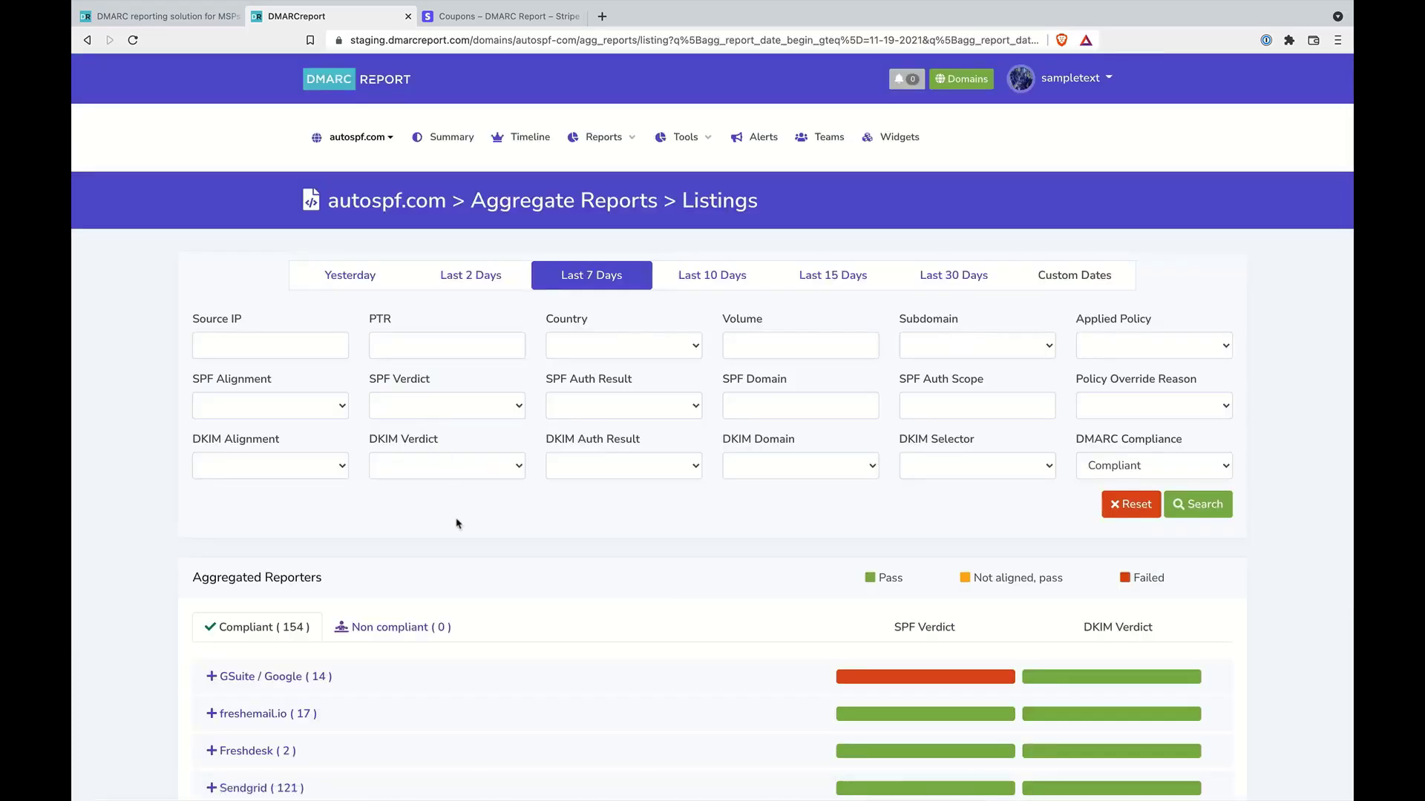
{"action": "scroll", "coordinate": [458, 524], "scroll_direction": "down", "scroll_amount": 2}
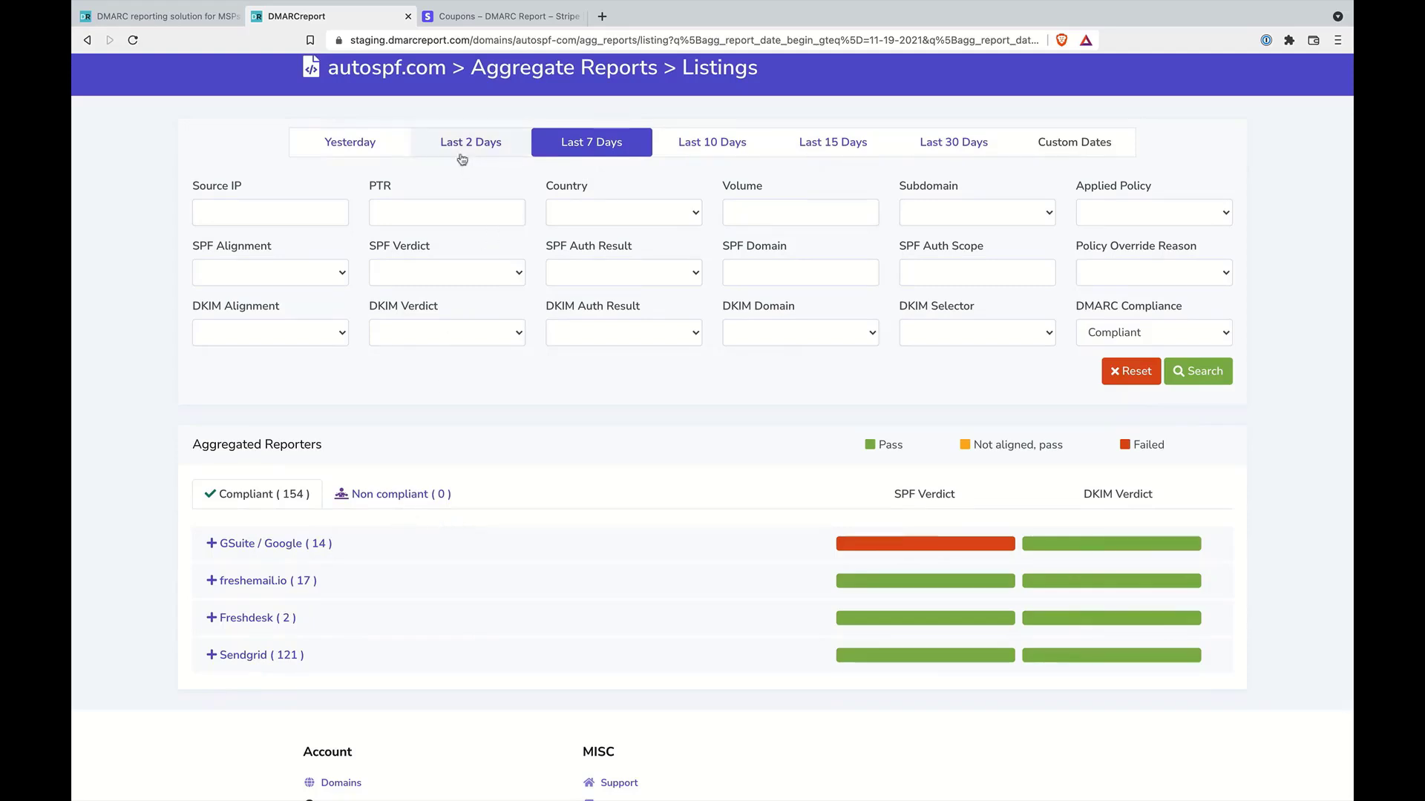
Look at the SPF Alignment and DKIM Domain filter options in the aggregate report listing without applying either.
{"action": "left_click", "coordinate": [334, 276]}
{"action": "left_click", "coordinate": [478, 280]}
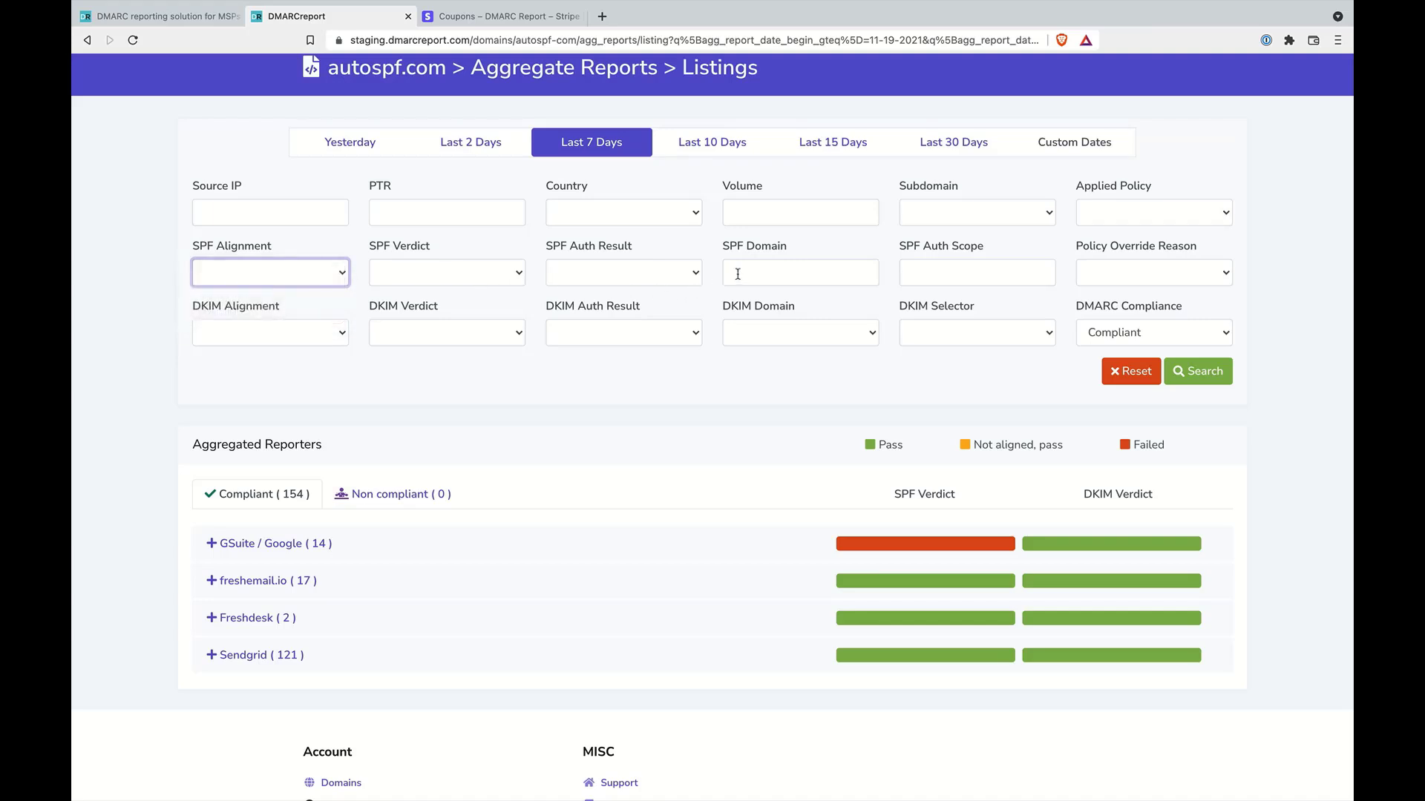
{"action": "left_click", "coordinate": [872, 334]}
{"action": "left_click", "coordinate": [950, 370]}
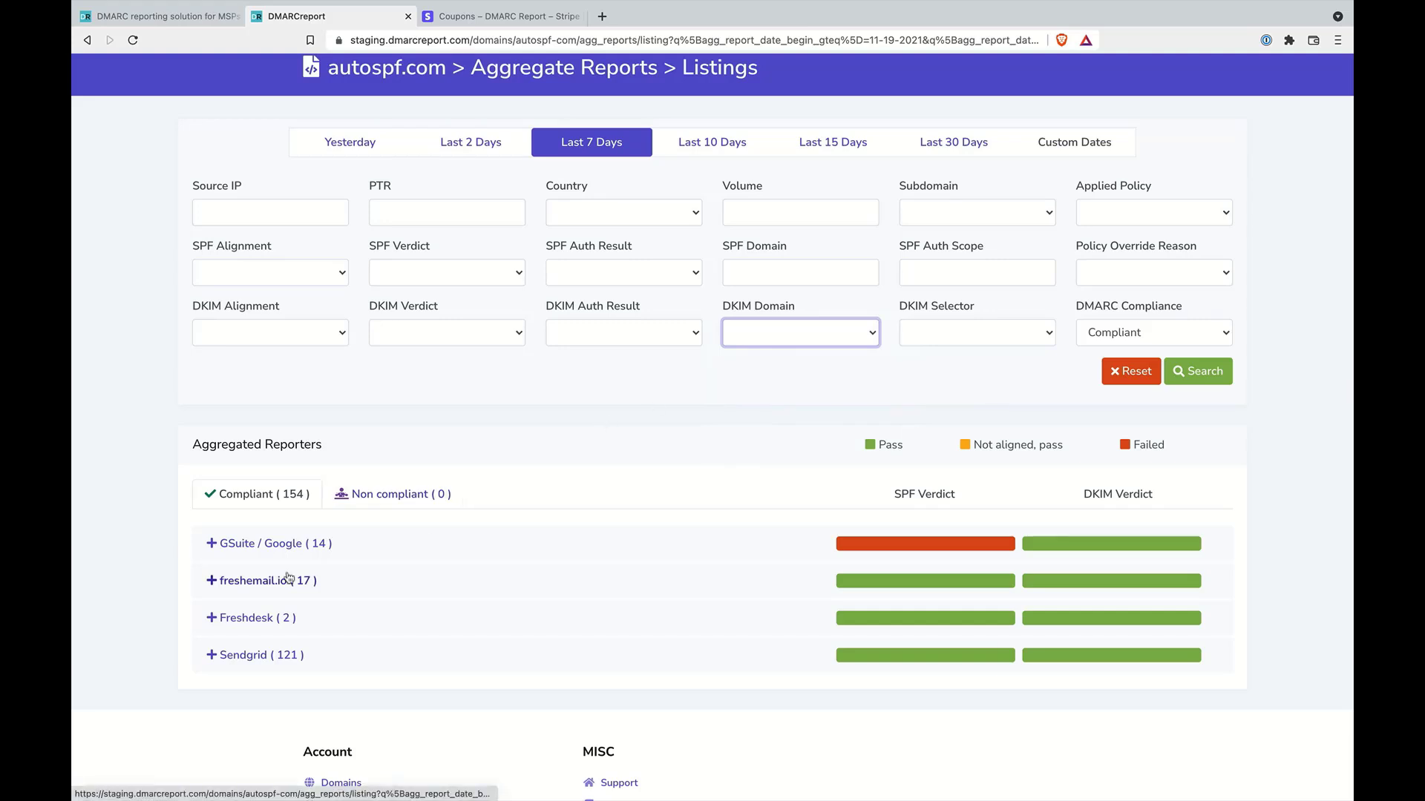
Expand the GSuite / Google reporter group and examine each record's SPF and DKIM alignment and verdict.
{"action": "scroll", "coordinate": [213, 550], "scroll_direction": "down", "scroll_amount": 2}
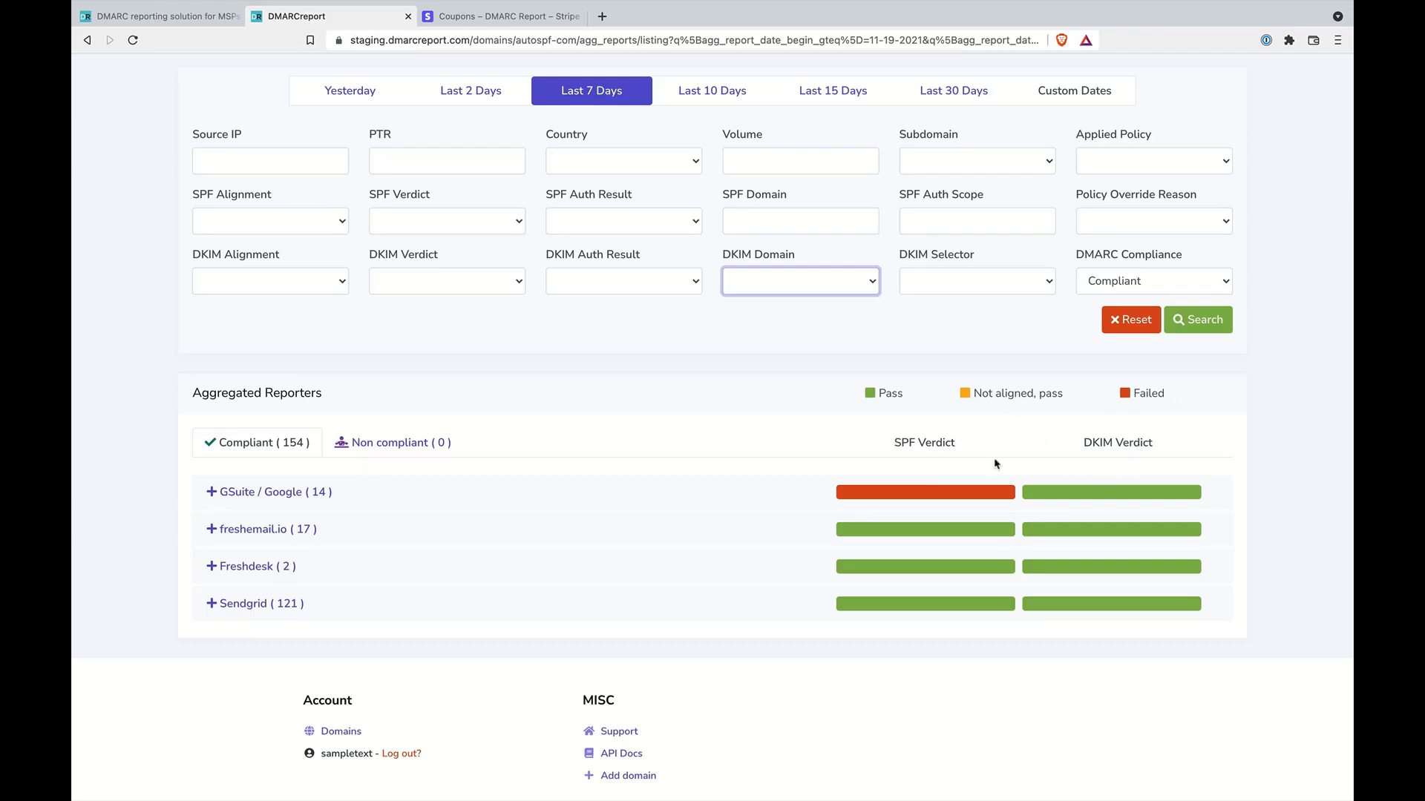
{"action": "left_click", "coordinate": [212, 493]}
{"action": "scroll", "coordinate": [212, 499], "scroll_direction": "down", "scroll_amount": 2}
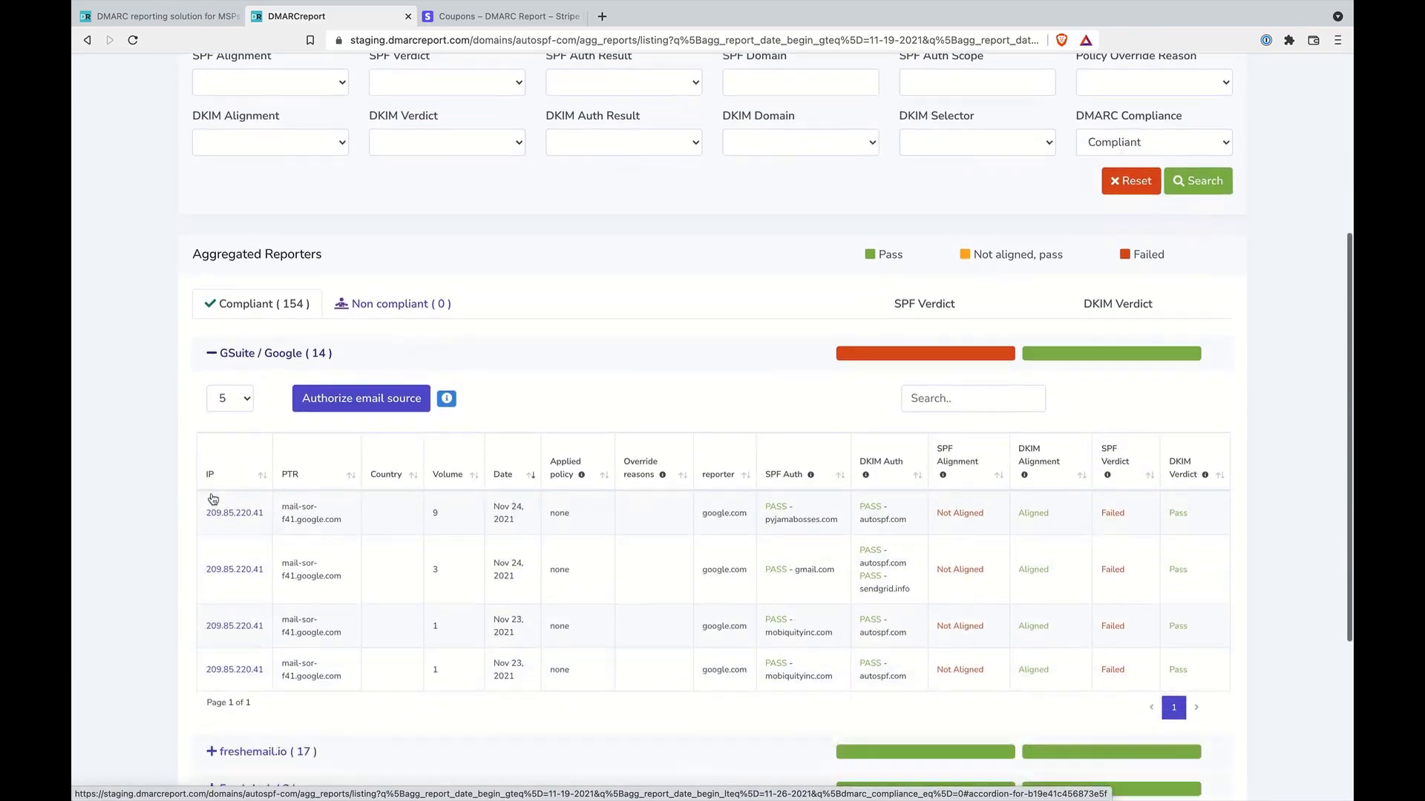
{"action": "scroll", "coordinate": [213, 499], "scroll_direction": "down", "scroll_amount": 1}
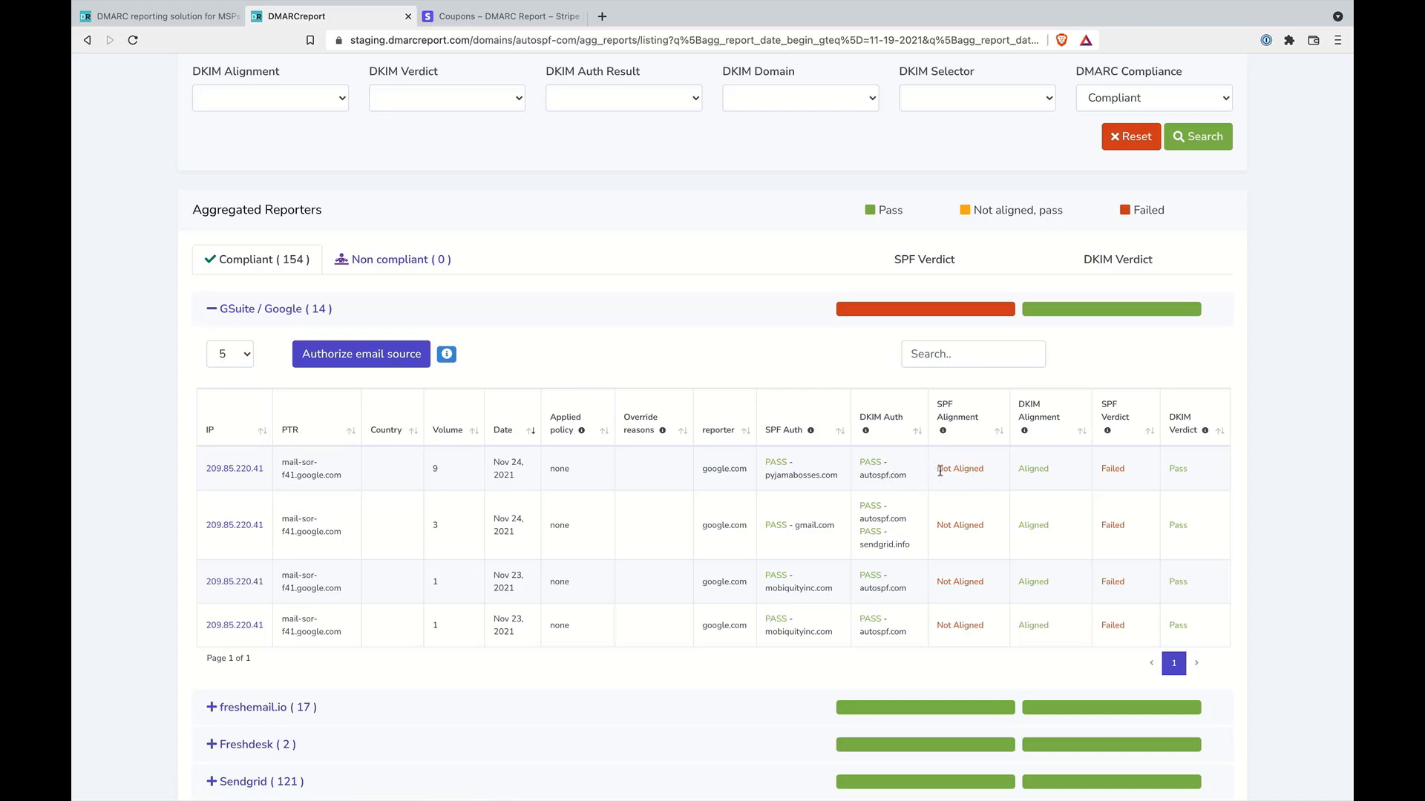
{"action": "mouse_move", "coordinate": [946, 425]}
{"action": "scroll", "coordinate": [1282, 548], "scroll_direction": "down", "scroll_amount": 3}
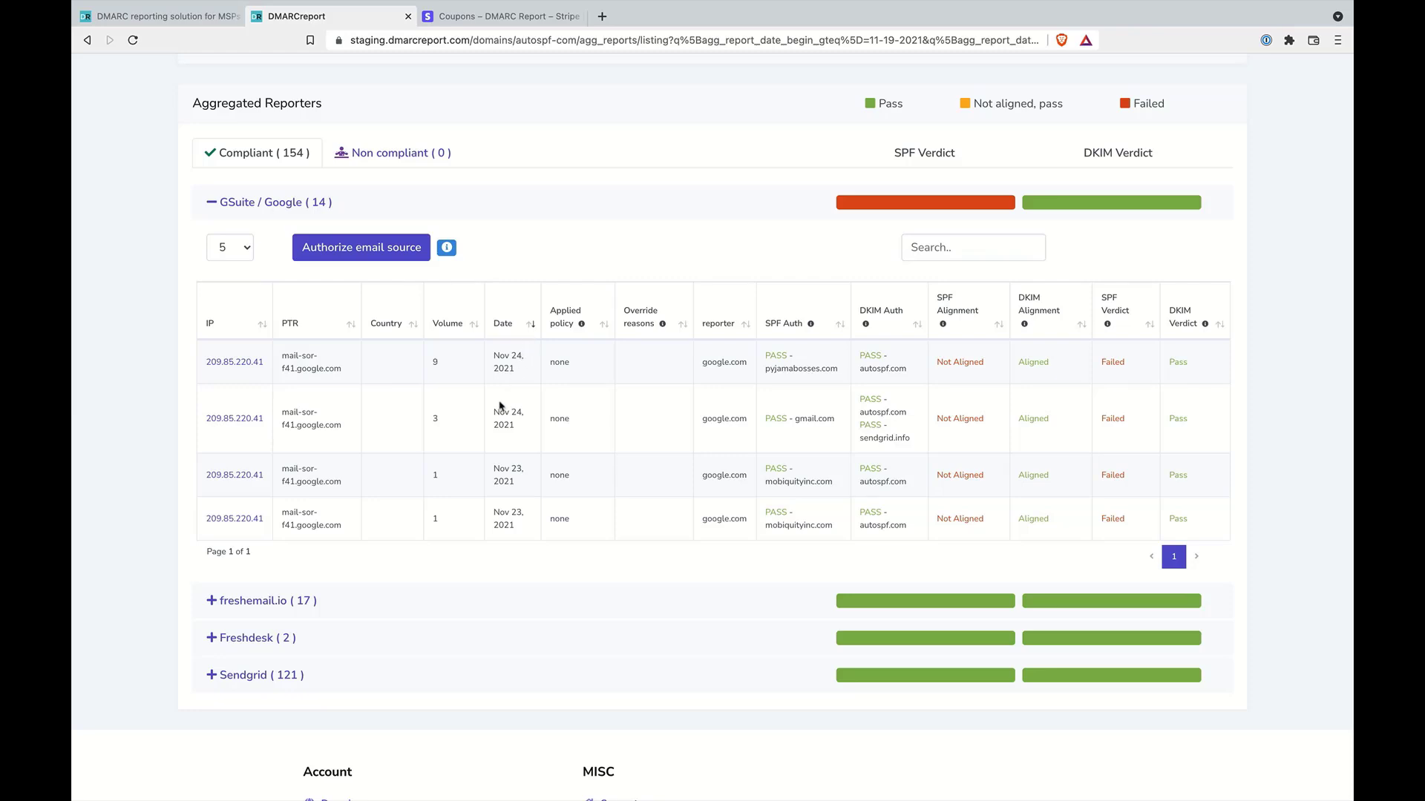
Try to authorize google.com as an email source with the description "My G Suite Account".
{"action": "left_click", "coordinate": [397, 258]}
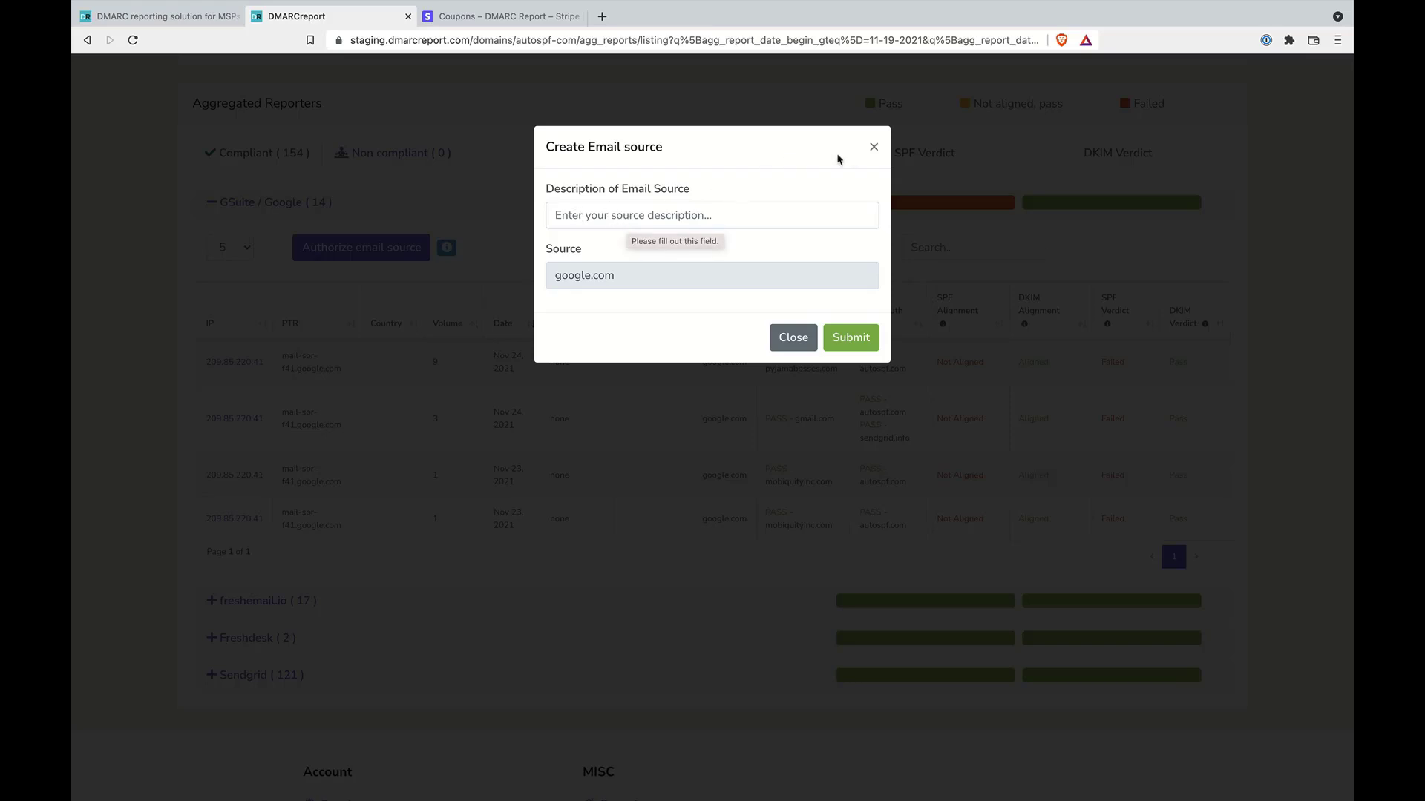
{"action": "left_click", "coordinate": [755, 214]}
{"action": "type", "text": "M"}
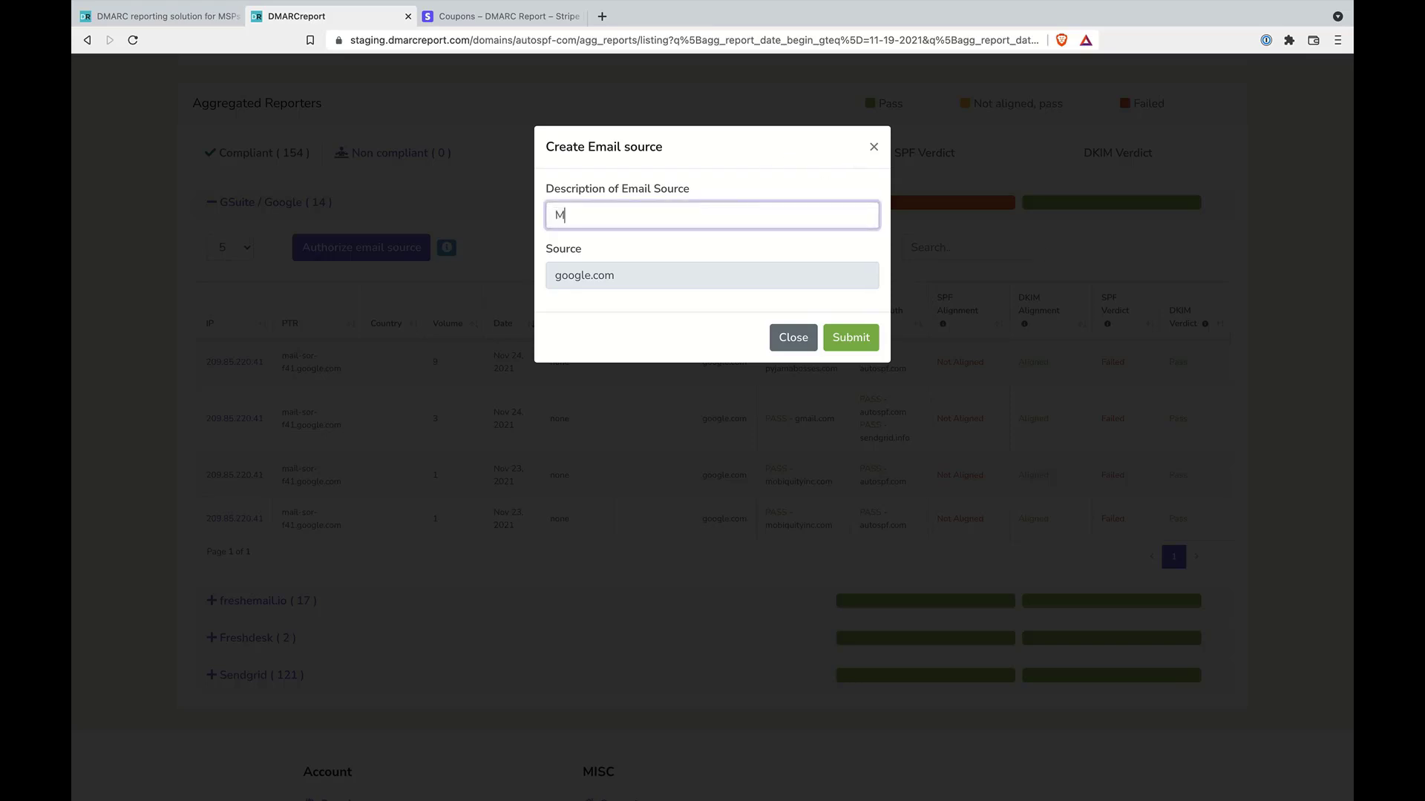
{"action": "type", "text": "y G Suite Account"}
{"action": "key", "text": "Return"}
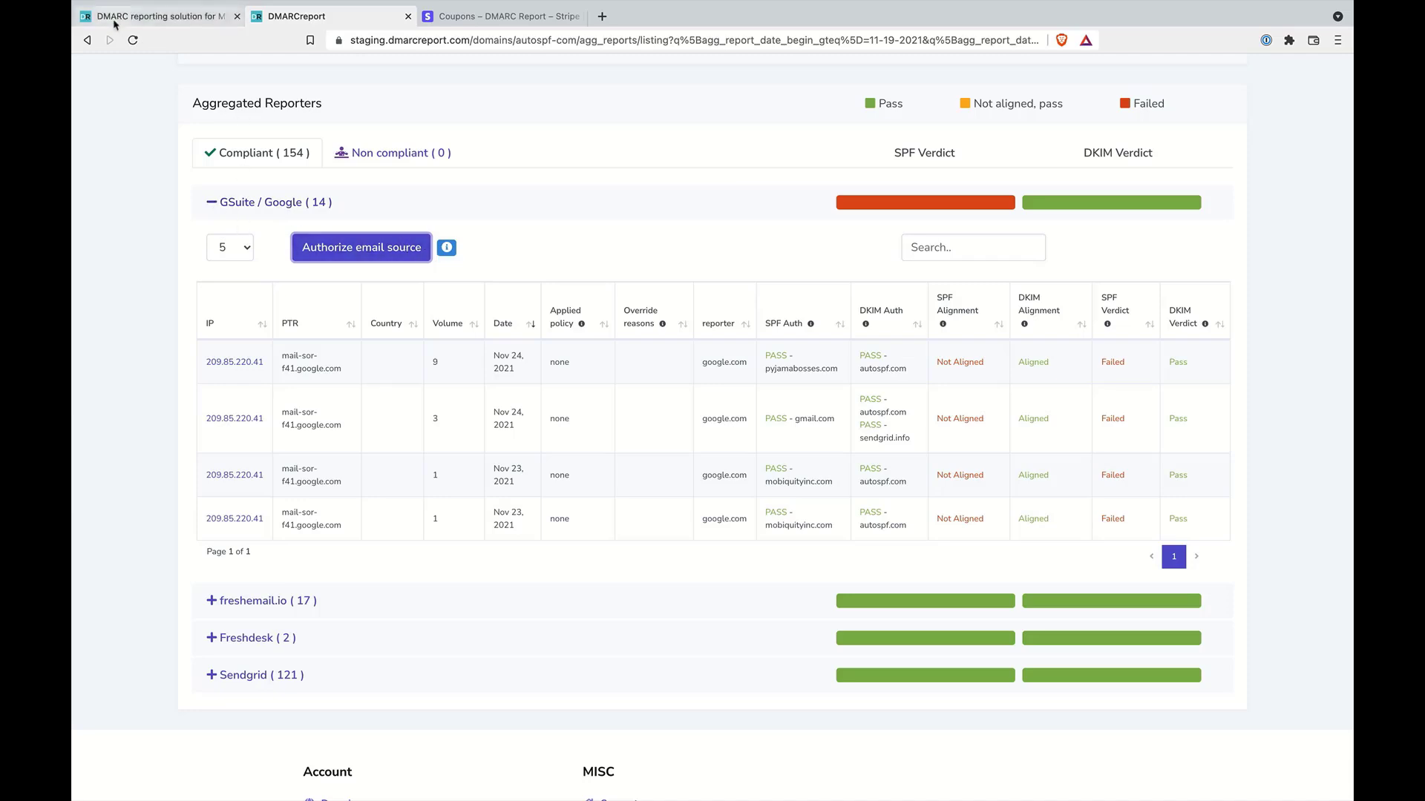
Reload the listing and authorize the google.com email source of the GSuite / Google group with the description "G Suite".
{"action": "left_click", "coordinate": [133, 41]}
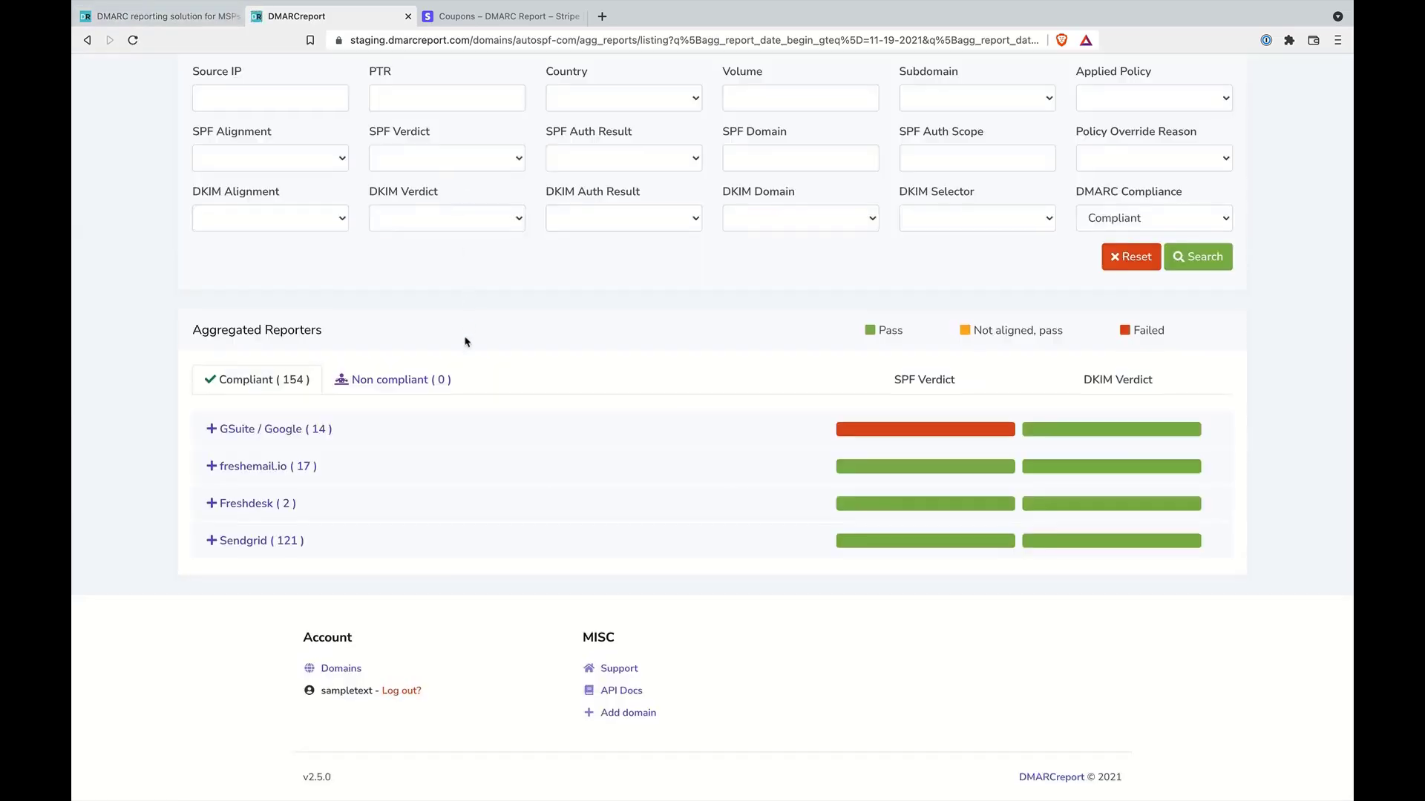
{"action": "left_click", "coordinate": [210, 481]}
{"action": "left_click", "coordinate": [380, 527]}
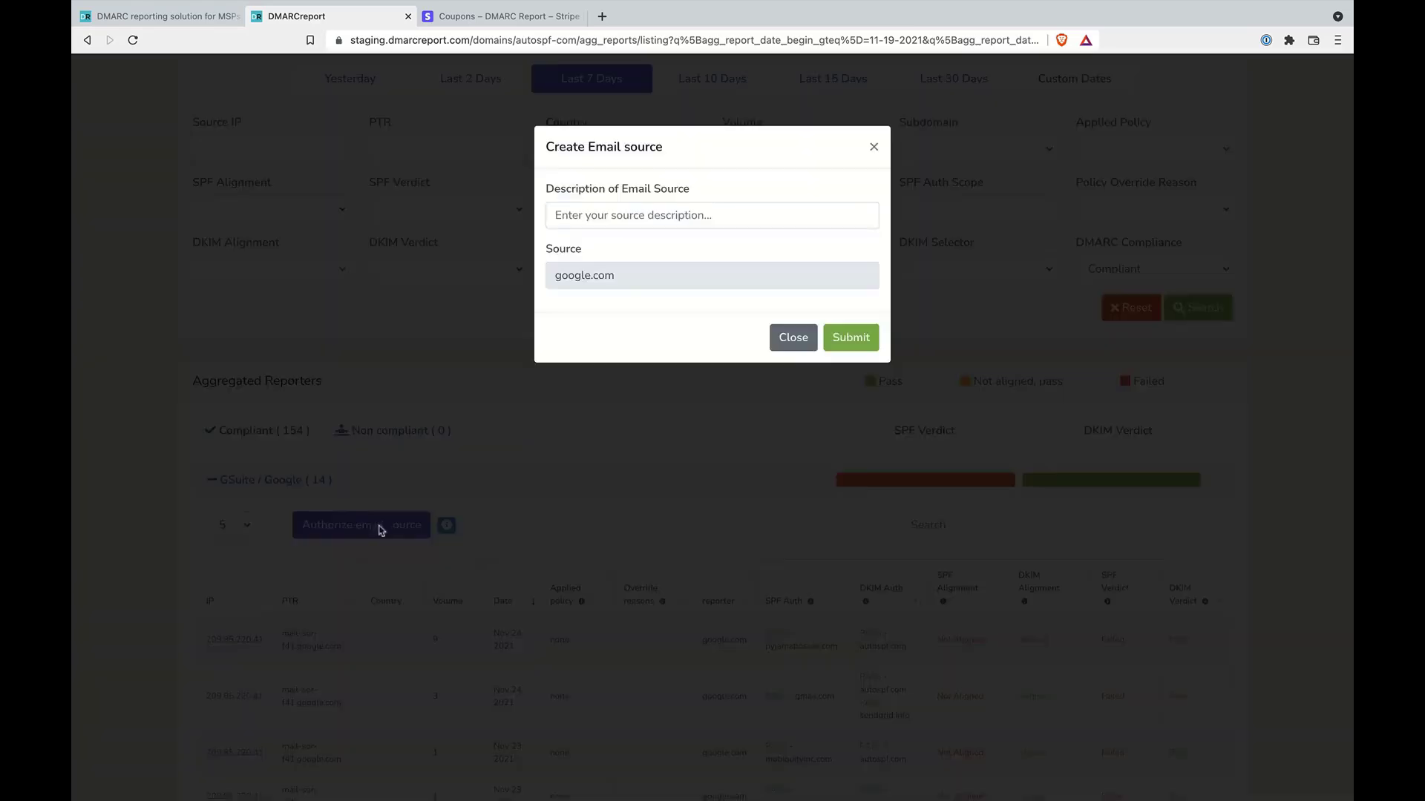
{"action": "left_click", "coordinate": [644, 280]}
{"action": "left_click", "coordinate": [665, 217]}
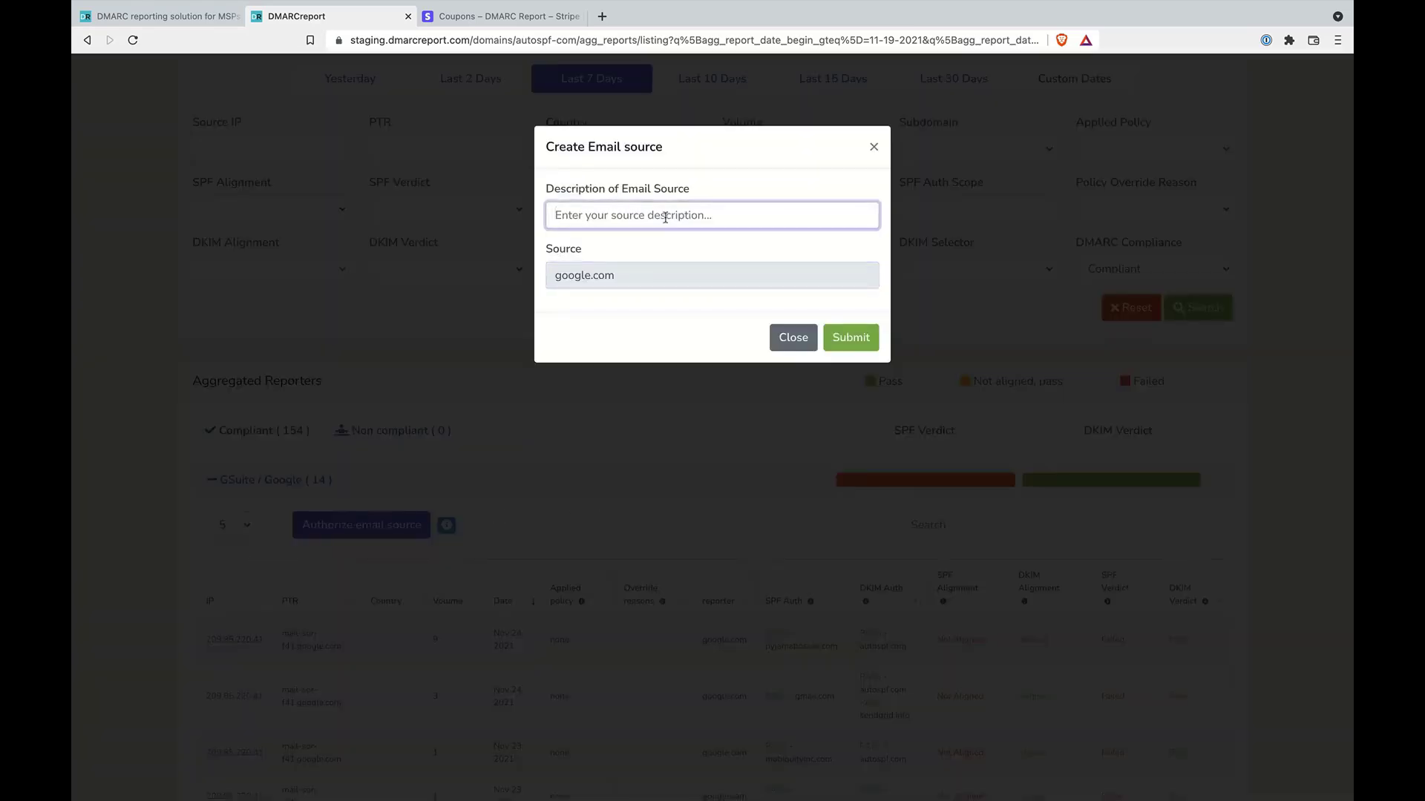
{"action": "type", "text": "G Suite"}
{"action": "left_click", "coordinate": [845, 333]}
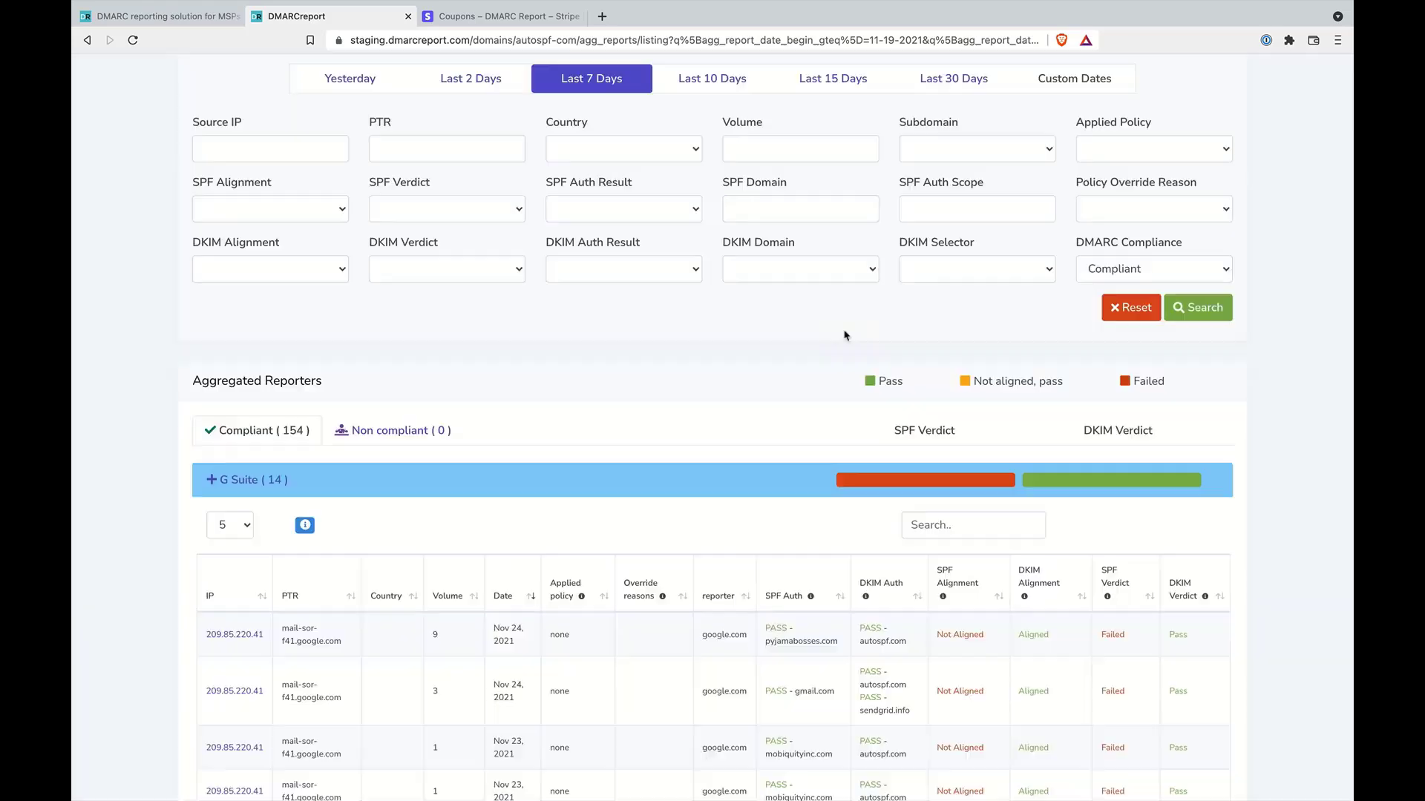
Examine the records of the authorized G Suite group and view the links in its SPF and DKIM setup guide.
{"action": "scroll", "coordinate": [476, 532], "scroll_direction": "down", "scroll_amount": 2}
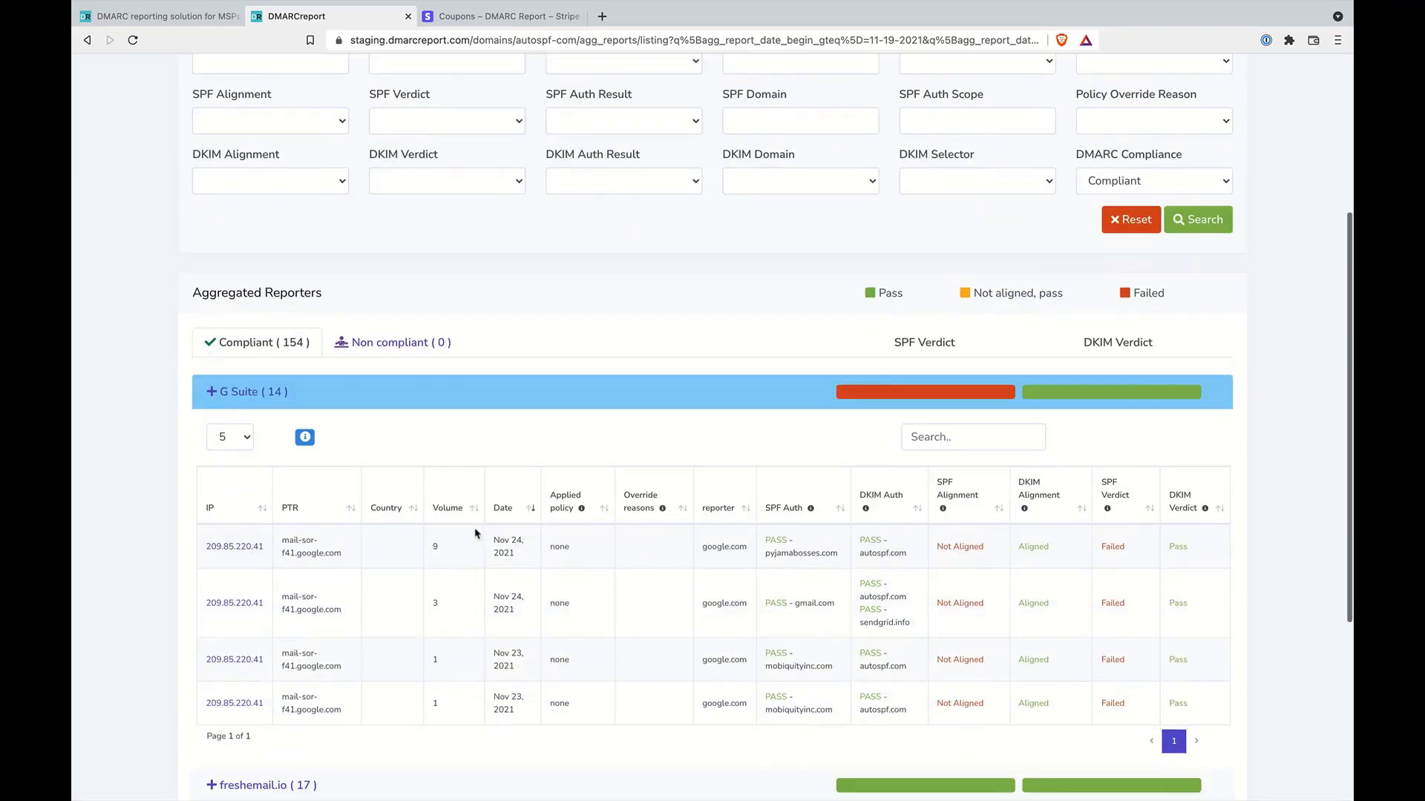
{"action": "left_click", "coordinate": [211, 393]}
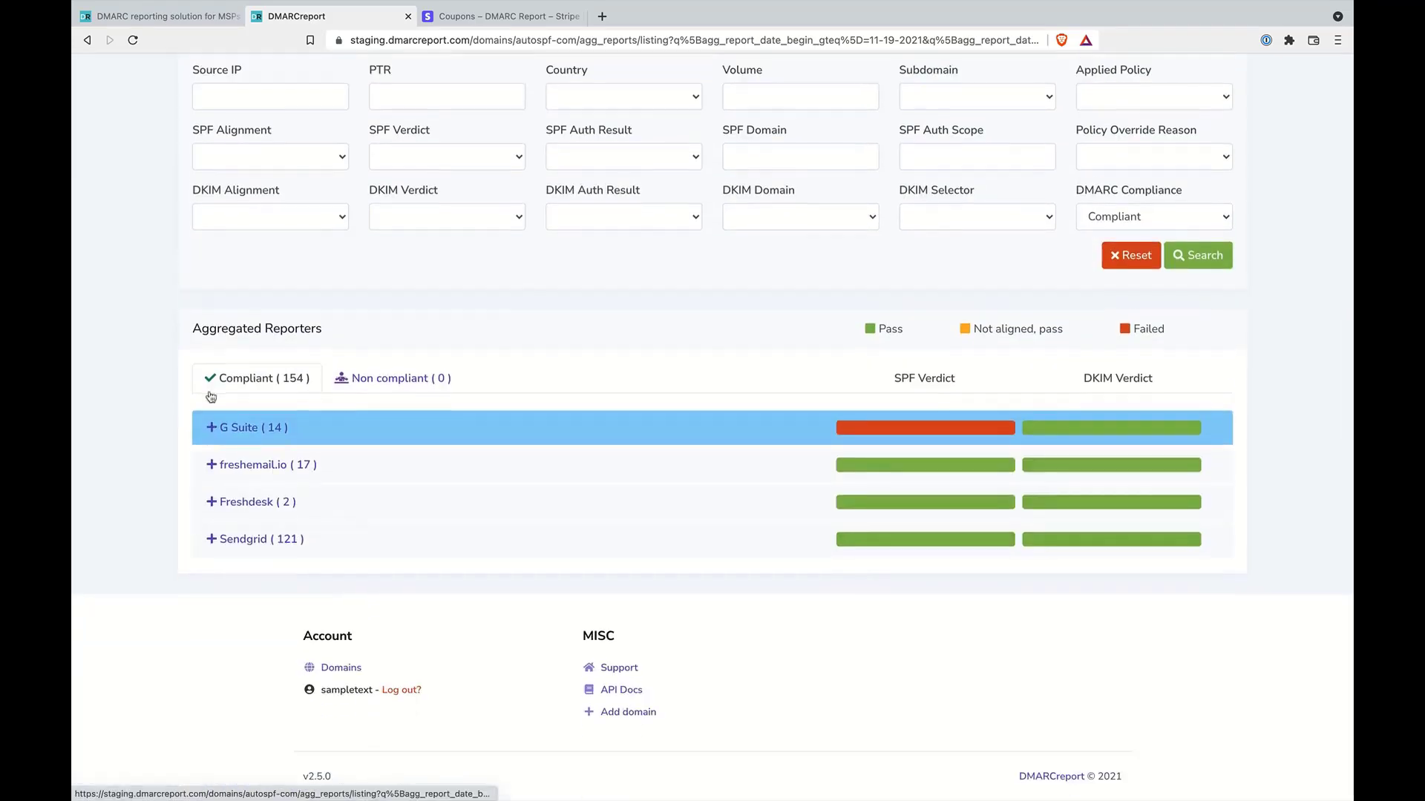
{"action": "left_click", "coordinate": [209, 435]}
{"action": "scroll", "coordinate": [272, 531], "scroll_direction": "down", "scroll_amount": 2}
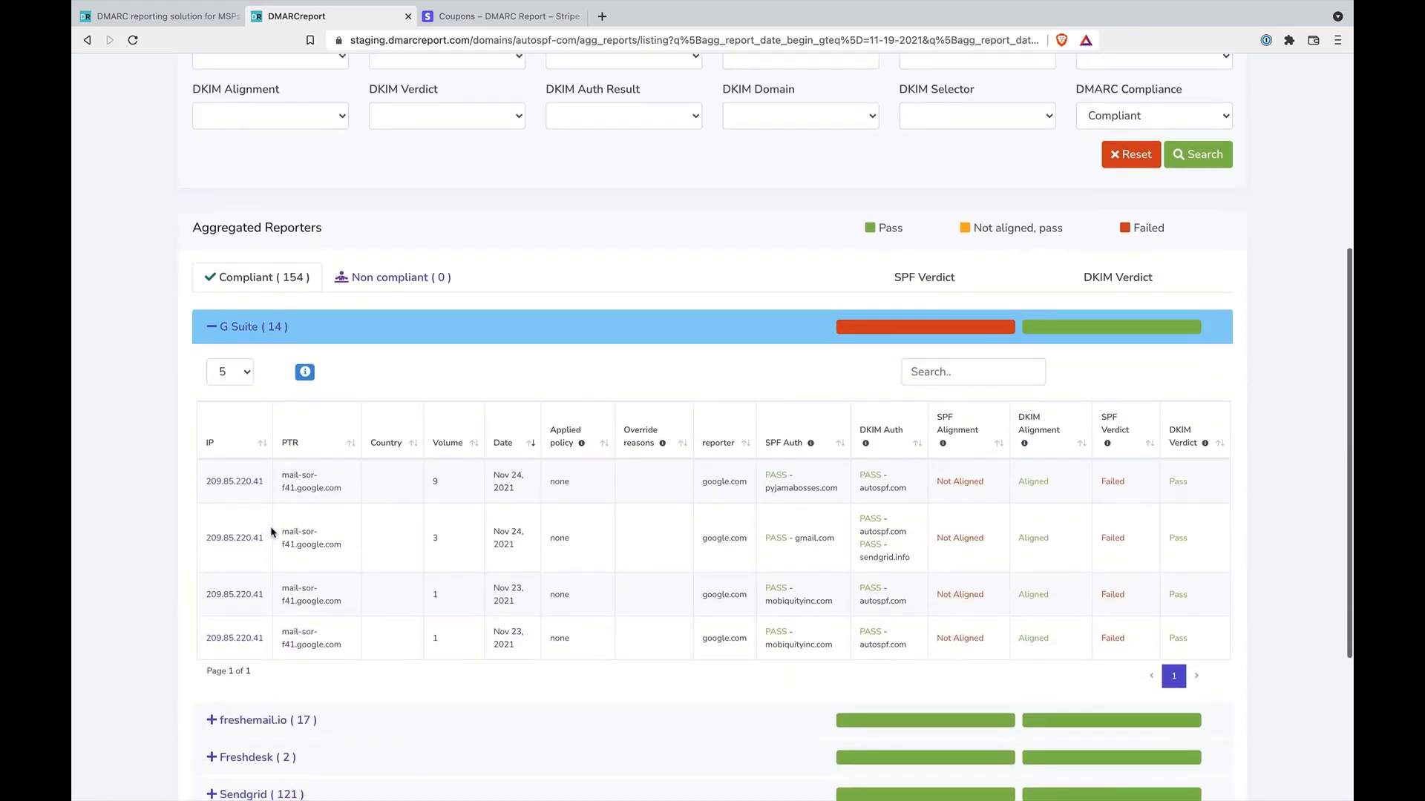
{"action": "left_click", "coordinate": [212, 331]}
{"action": "left_click", "coordinate": [210, 434]}
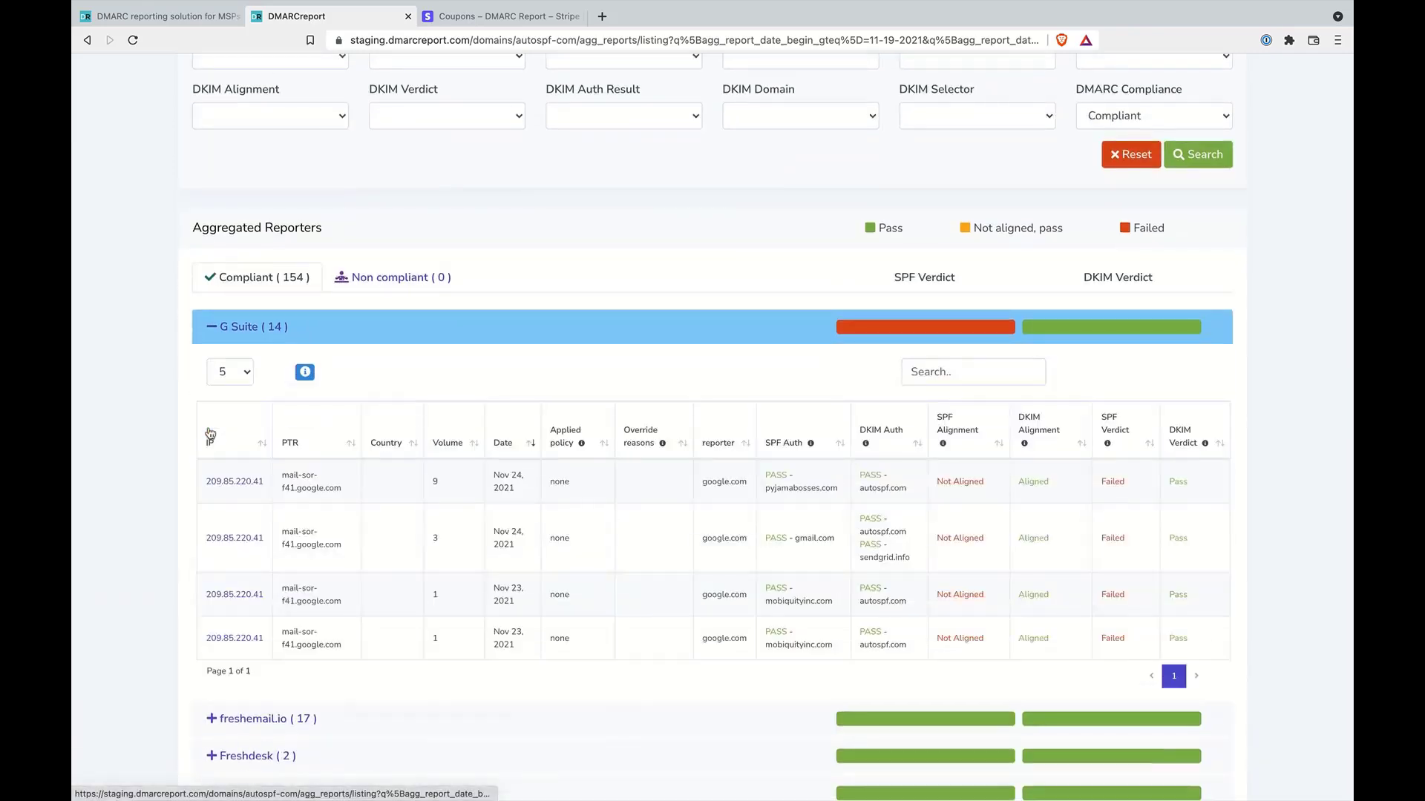
{"action": "left_click", "coordinate": [305, 372]}
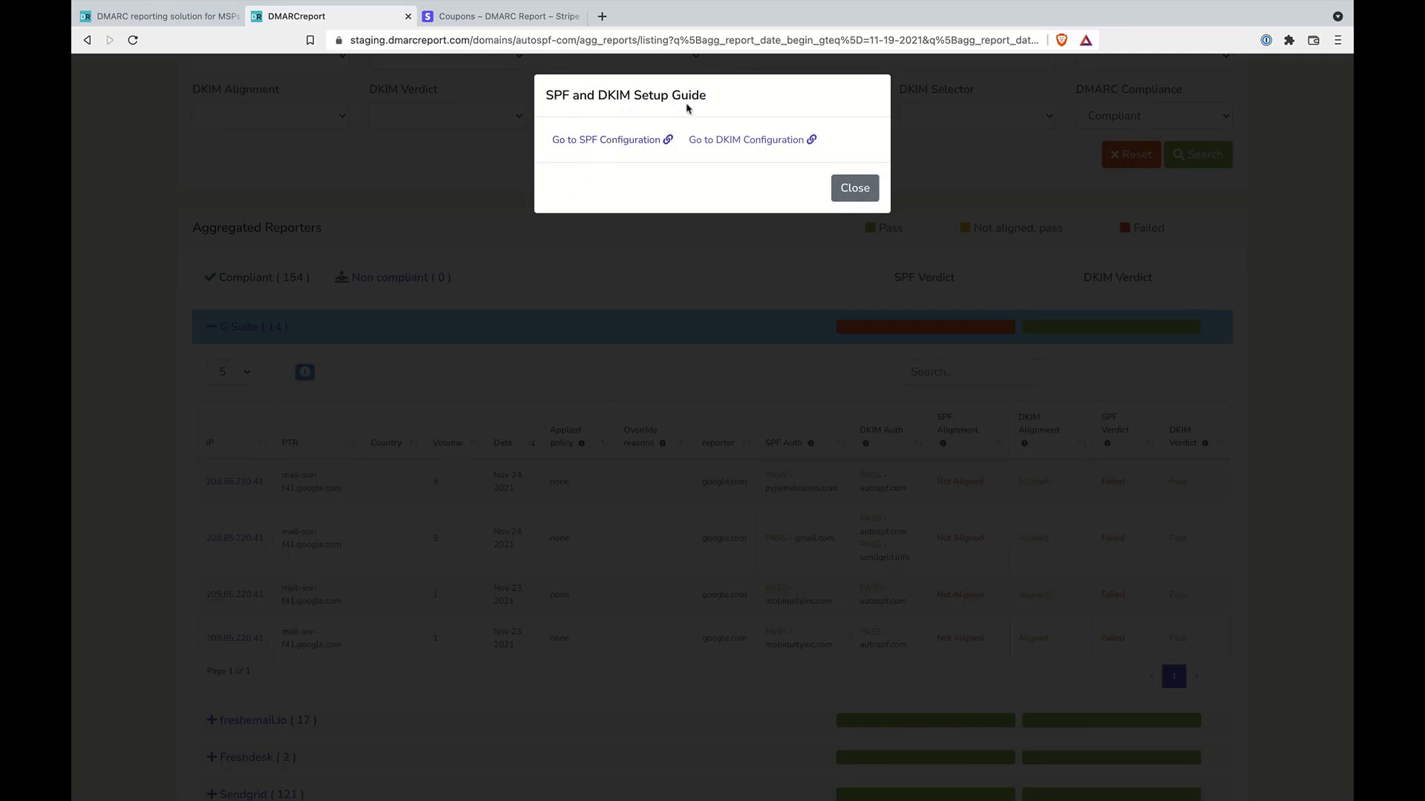
{"action": "left_click", "coordinate": [854, 189]}
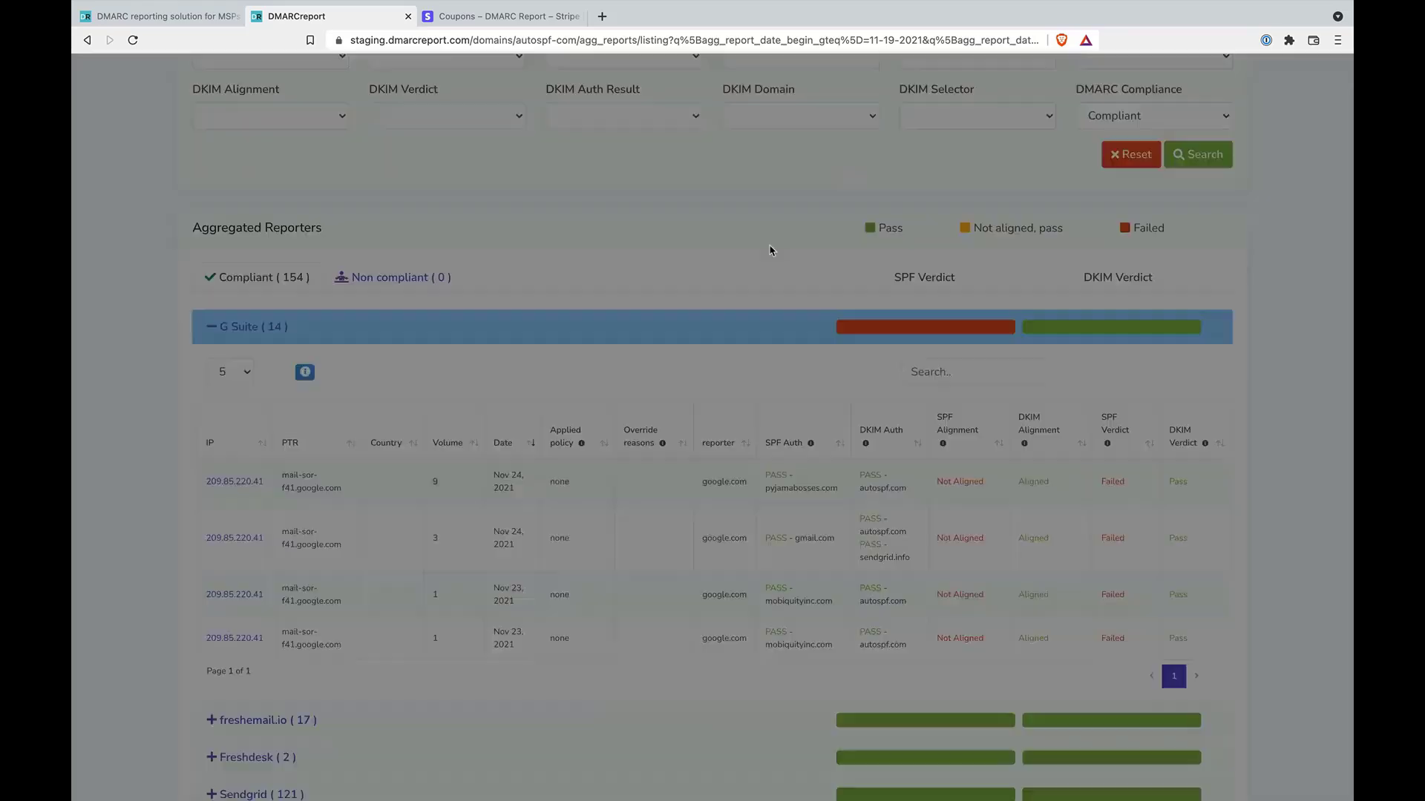
Expand the freshemail.io group to inspect its records, and collapse both the G Suite and freshemail.io groups.
{"action": "scroll", "coordinate": [507, 548], "scroll_direction": "down", "scroll_amount": 2}
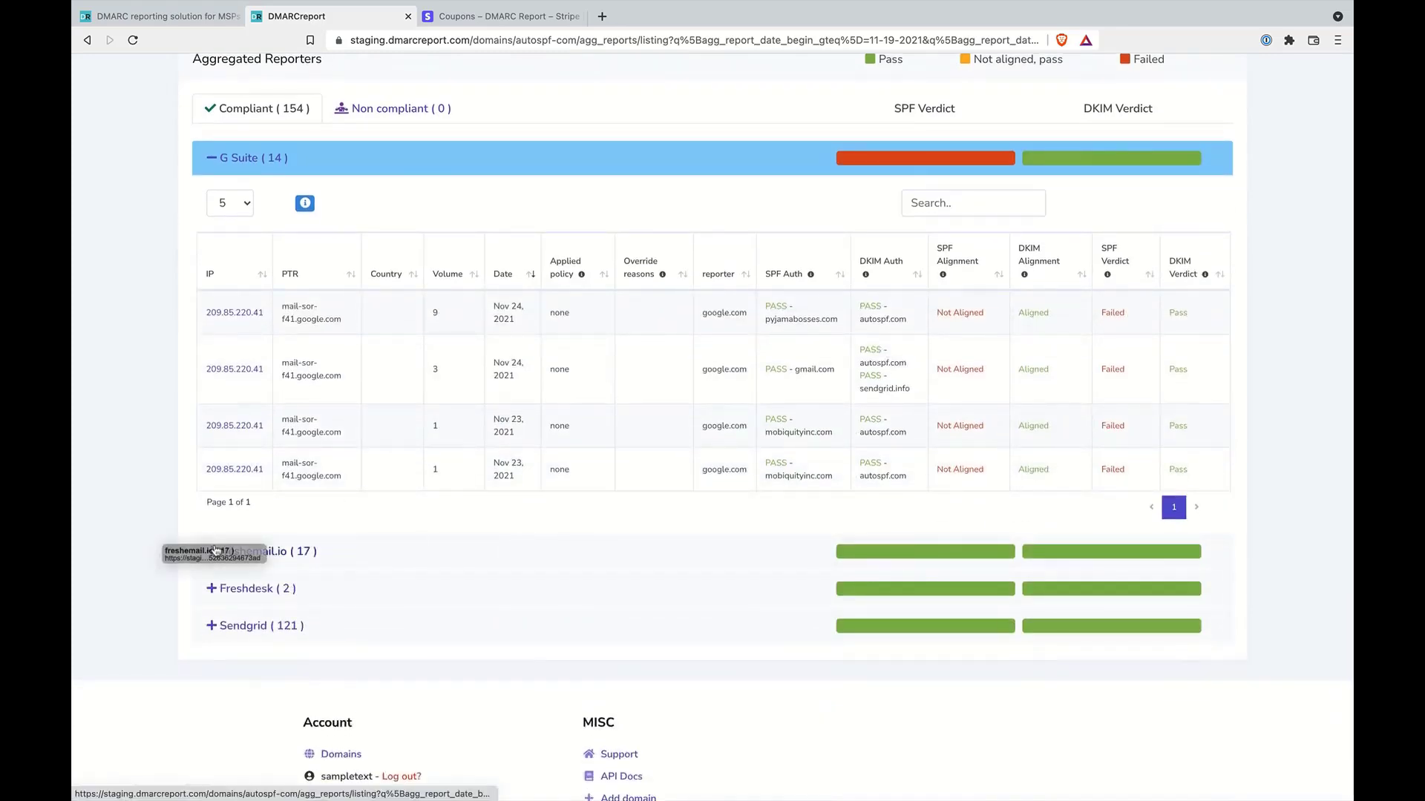
{"action": "left_click", "coordinate": [213, 552]}
{"action": "scroll", "coordinate": [261, 591], "scroll_direction": "down", "scroll_amount": 2}
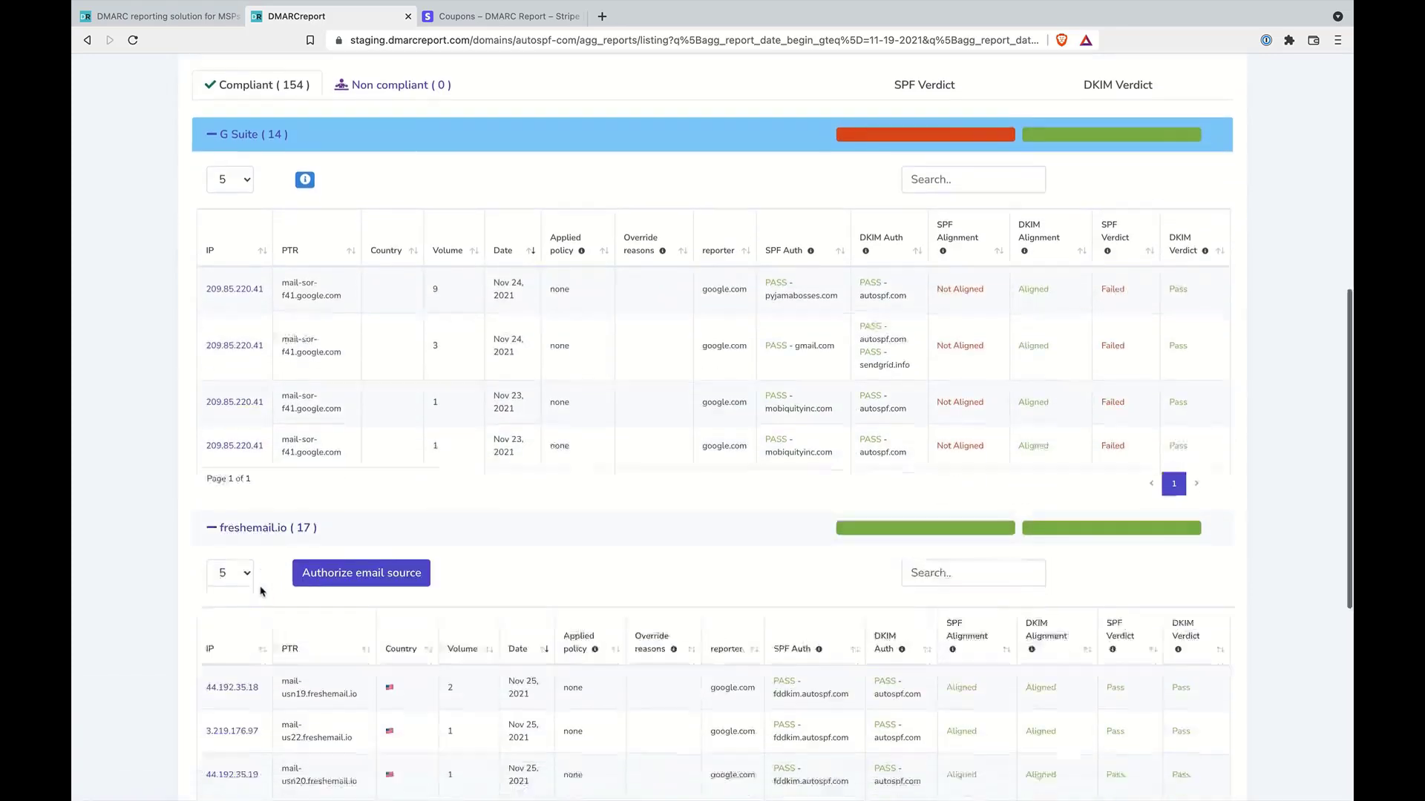
{"action": "scroll", "coordinate": [262, 591], "scroll_direction": "down", "scroll_amount": 3}
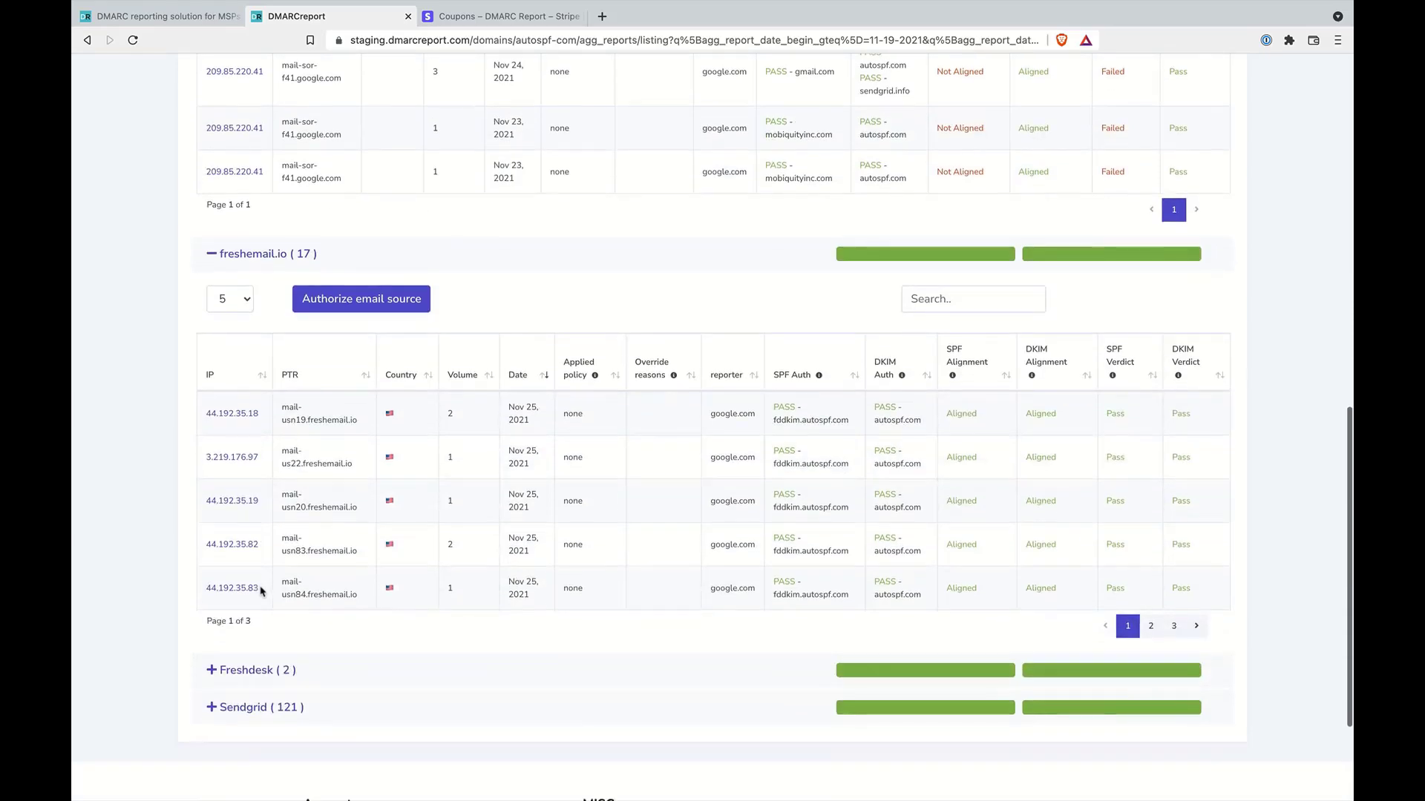
{"action": "scroll", "coordinate": [261, 591], "scroll_direction": "up", "scroll_amount": 8}
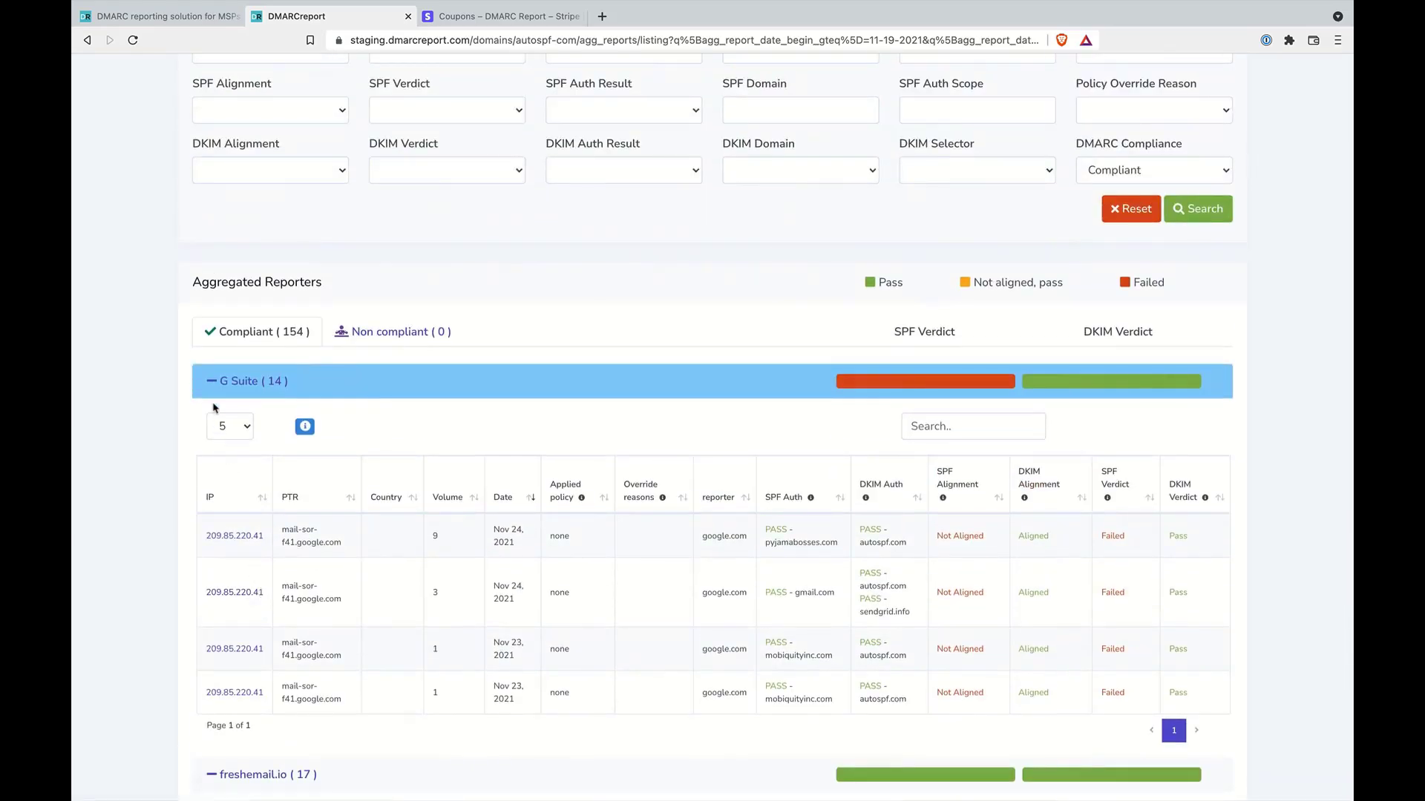
{"action": "left_click", "coordinate": [213, 386]}
{"action": "left_click", "coordinate": [212, 416]}
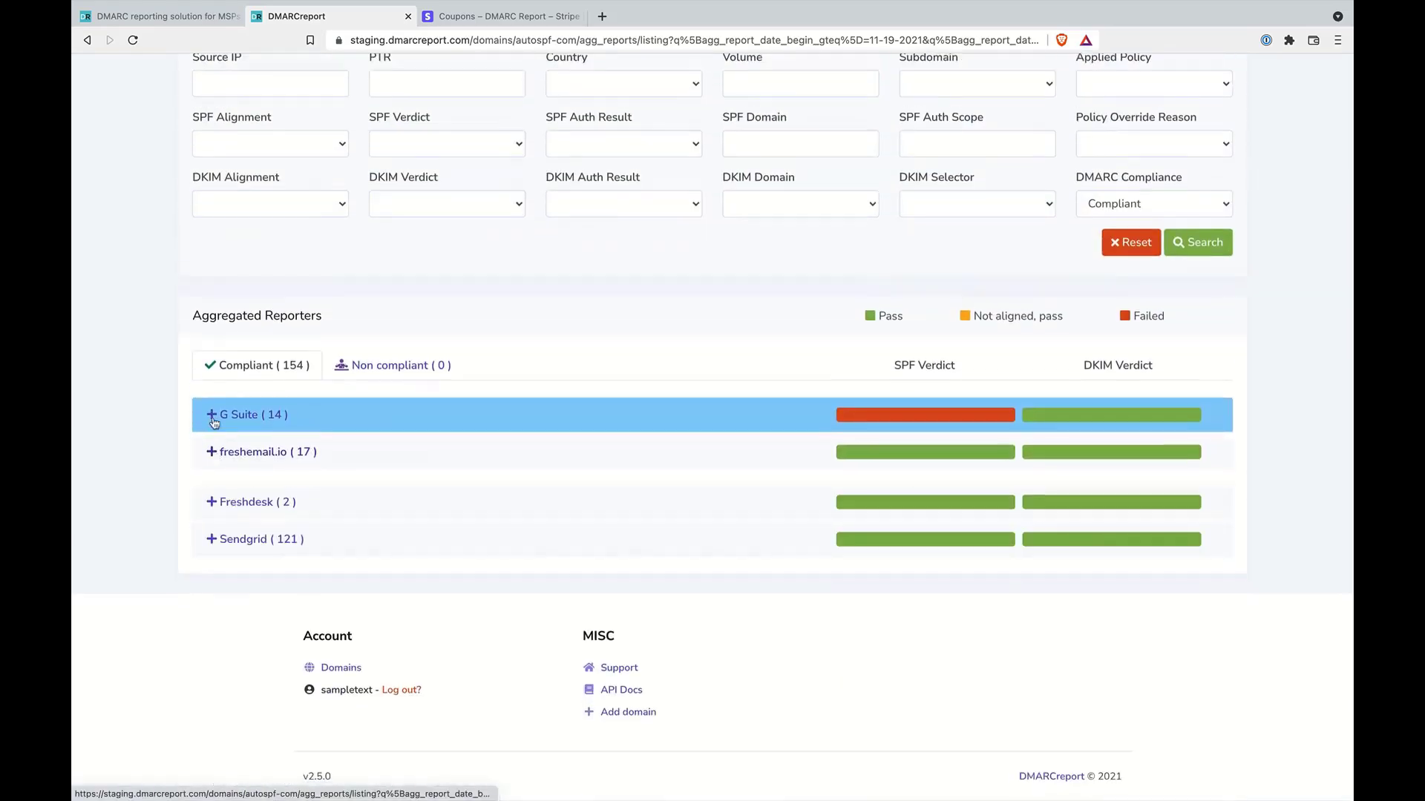
{"action": "scroll", "coordinate": [429, 445], "scroll_direction": "up", "scroll_amount": 1}
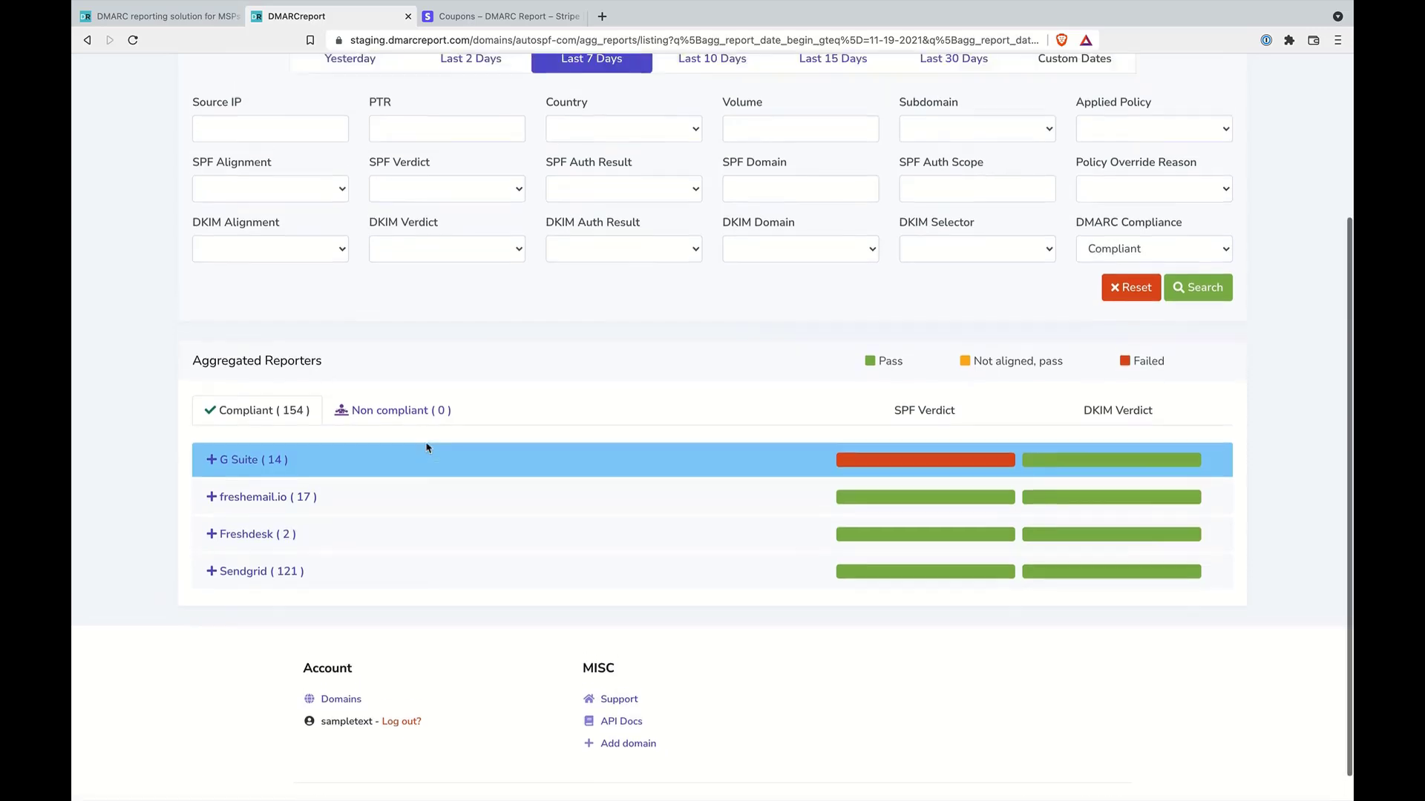
Expand the G Suite group and open the aggregate report for its first source IP, 209.85.220.41, with a volume of 9.
{"action": "left_click", "coordinate": [244, 486]}
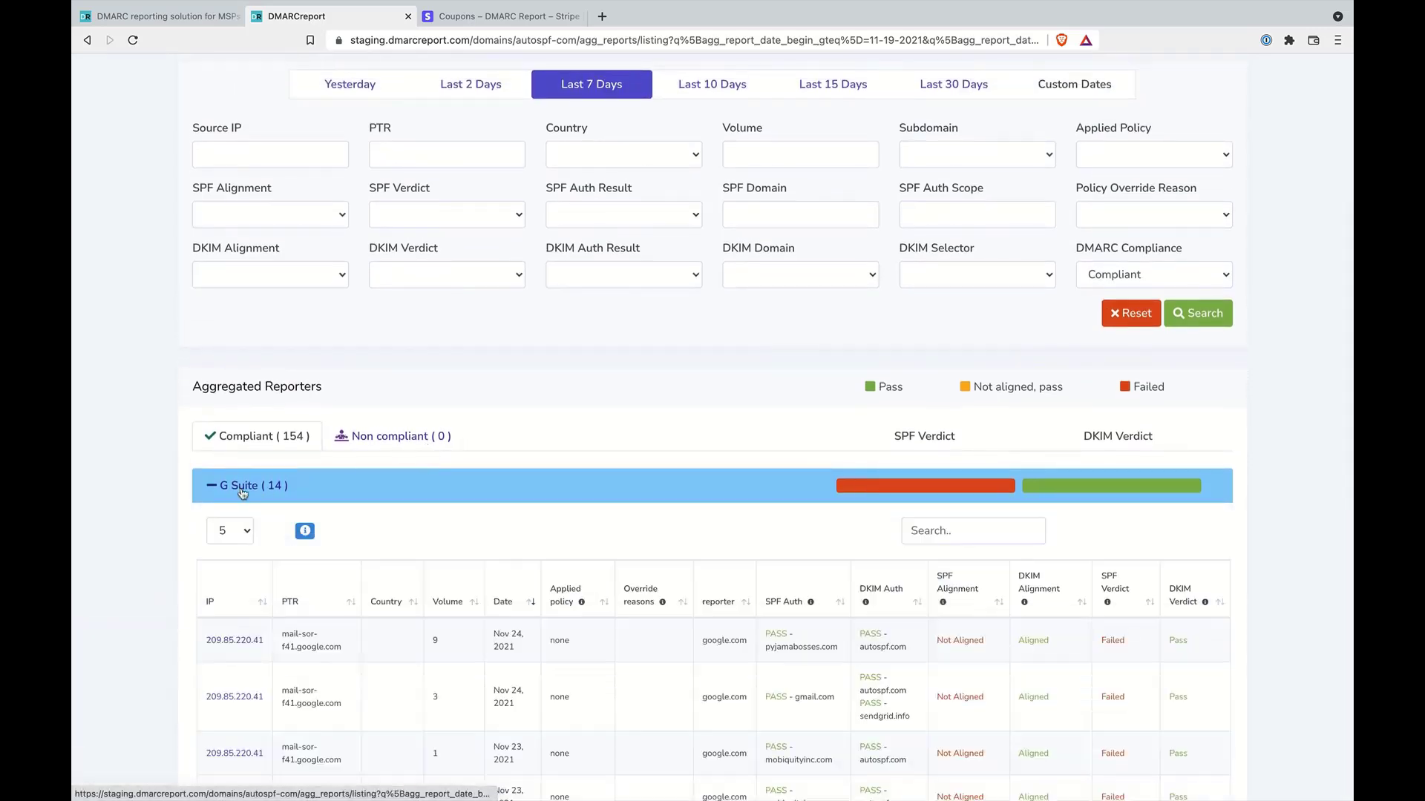
{"action": "scroll", "coordinate": [268, 565], "scroll_direction": "down", "scroll_amount": 2}
{"action": "scroll", "coordinate": [267, 566], "scroll_direction": "down", "scroll_amount": 1}
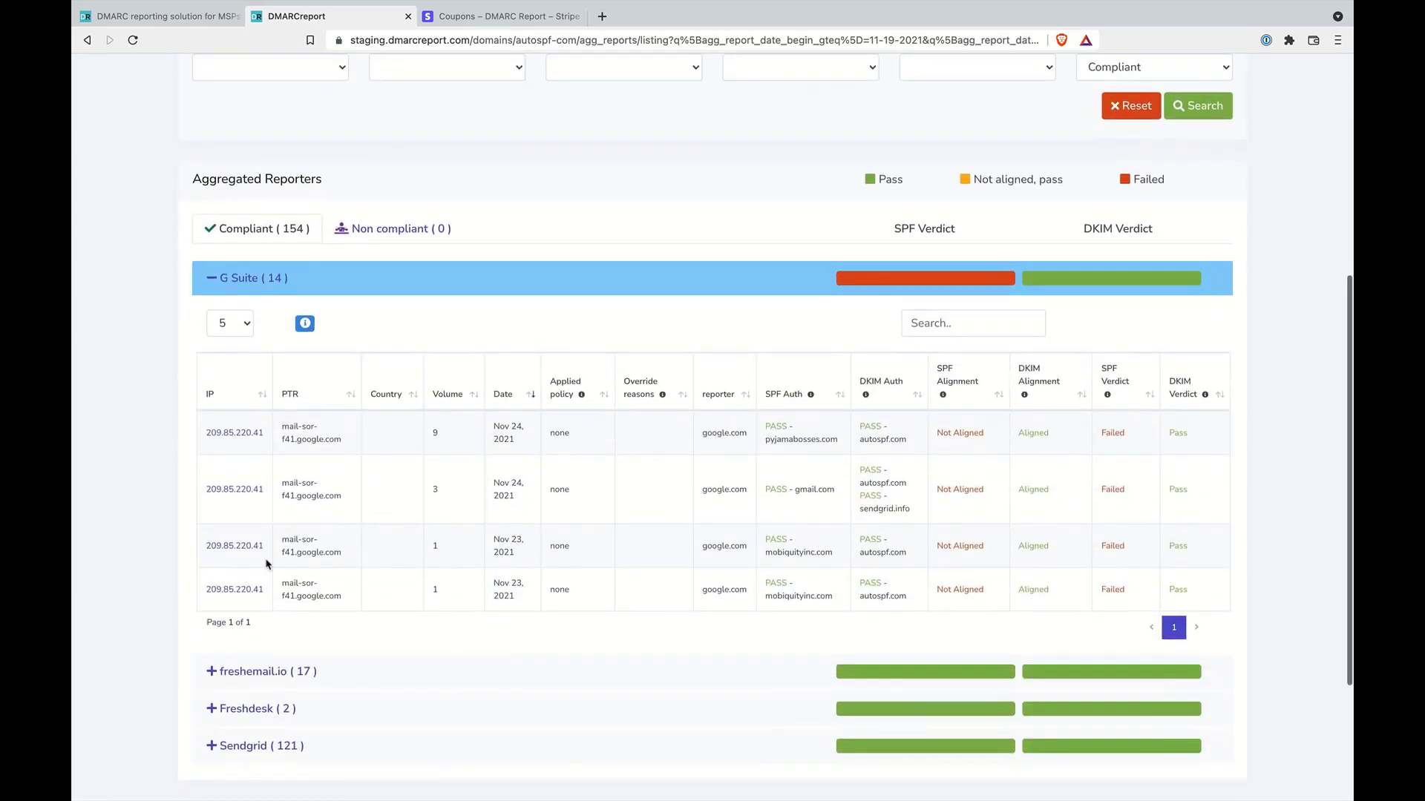
{"action": "left_click", "coordinate": [235, 435]}
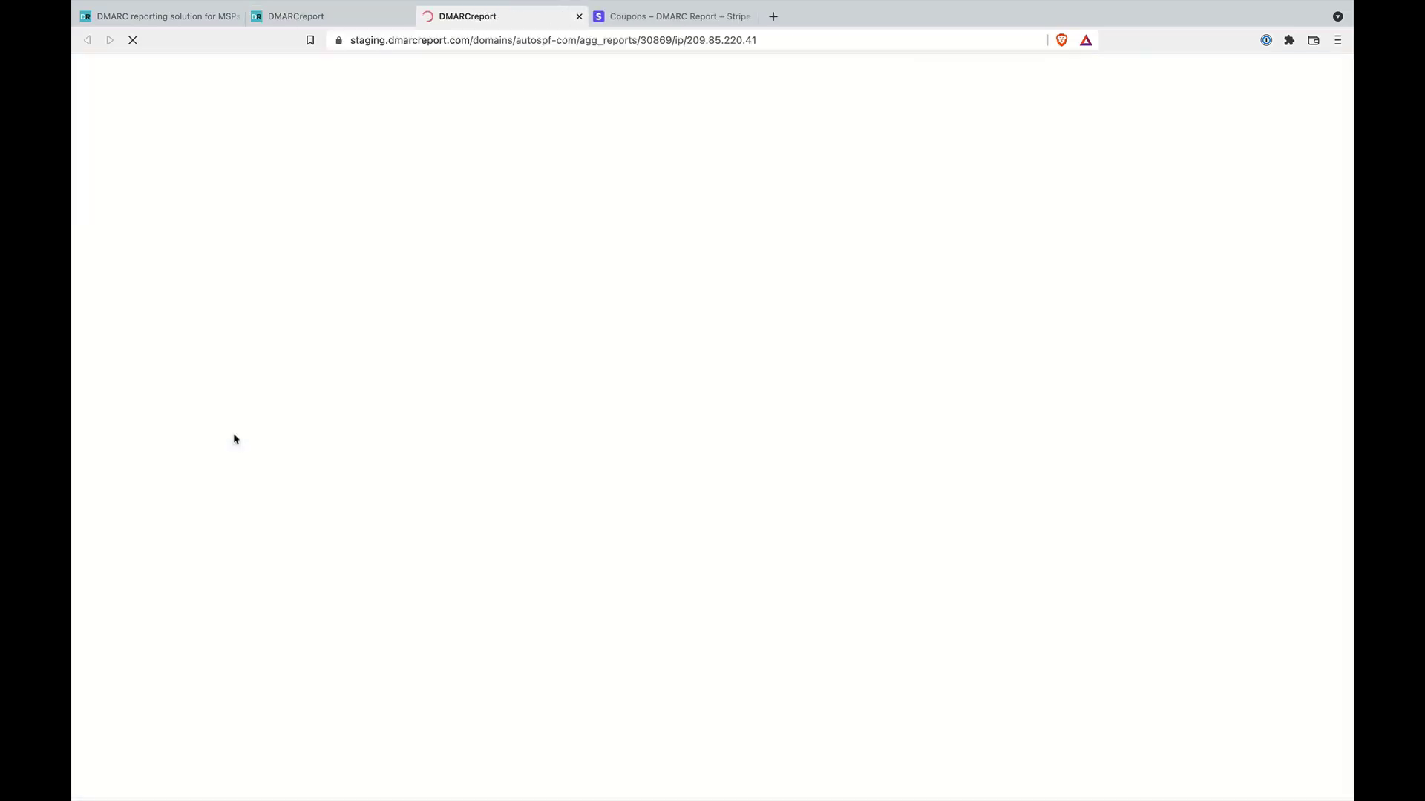
Examine the report records, report metadata and raw XML feedback in the aggregate report for 209.85.220.41.
{"action": "scroll", "coordinate": [247, 510], "scroll_direction": "down", "scroll_amount": 6}
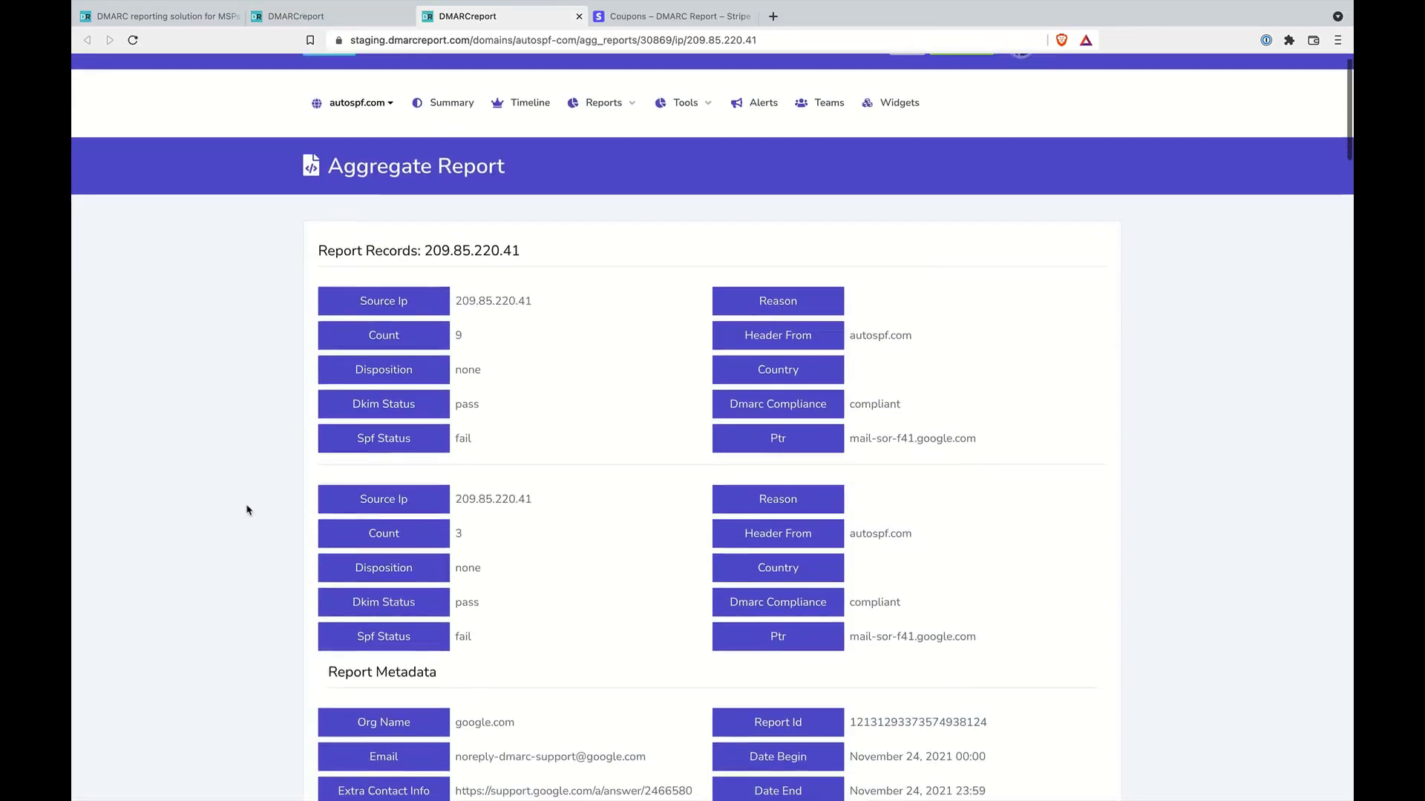
{"action": "scroll", "coordinate": [247, 510], "scroll_direction": "down", "scroll_amount": 7}
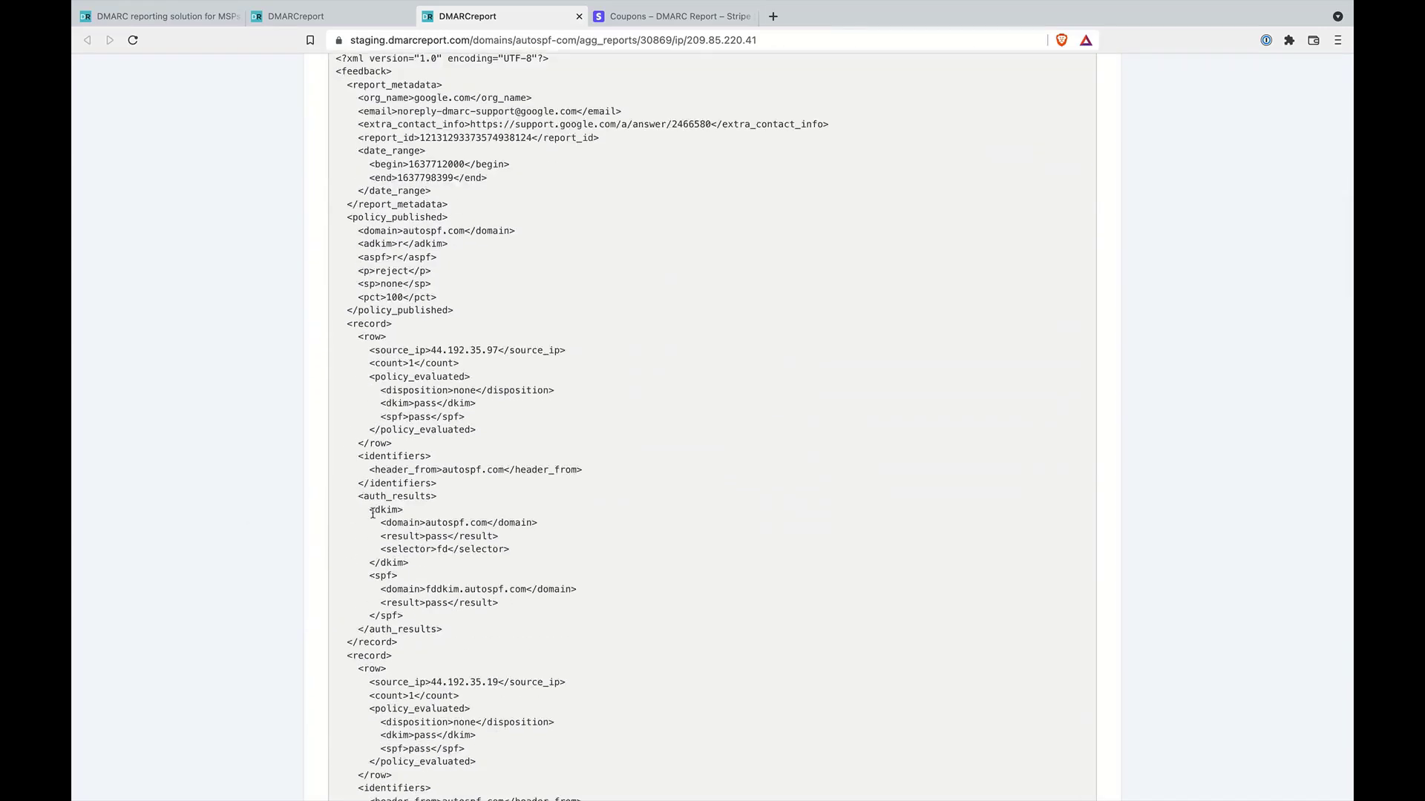
{"action": "scroll", "coordinate": [374, 517], "scroll_direction": "down", "scroll_amount": 7}
{"action": "scroll", "coordinate": [374, 518], "scroll_direction": "down", "scroll_amount": 20}
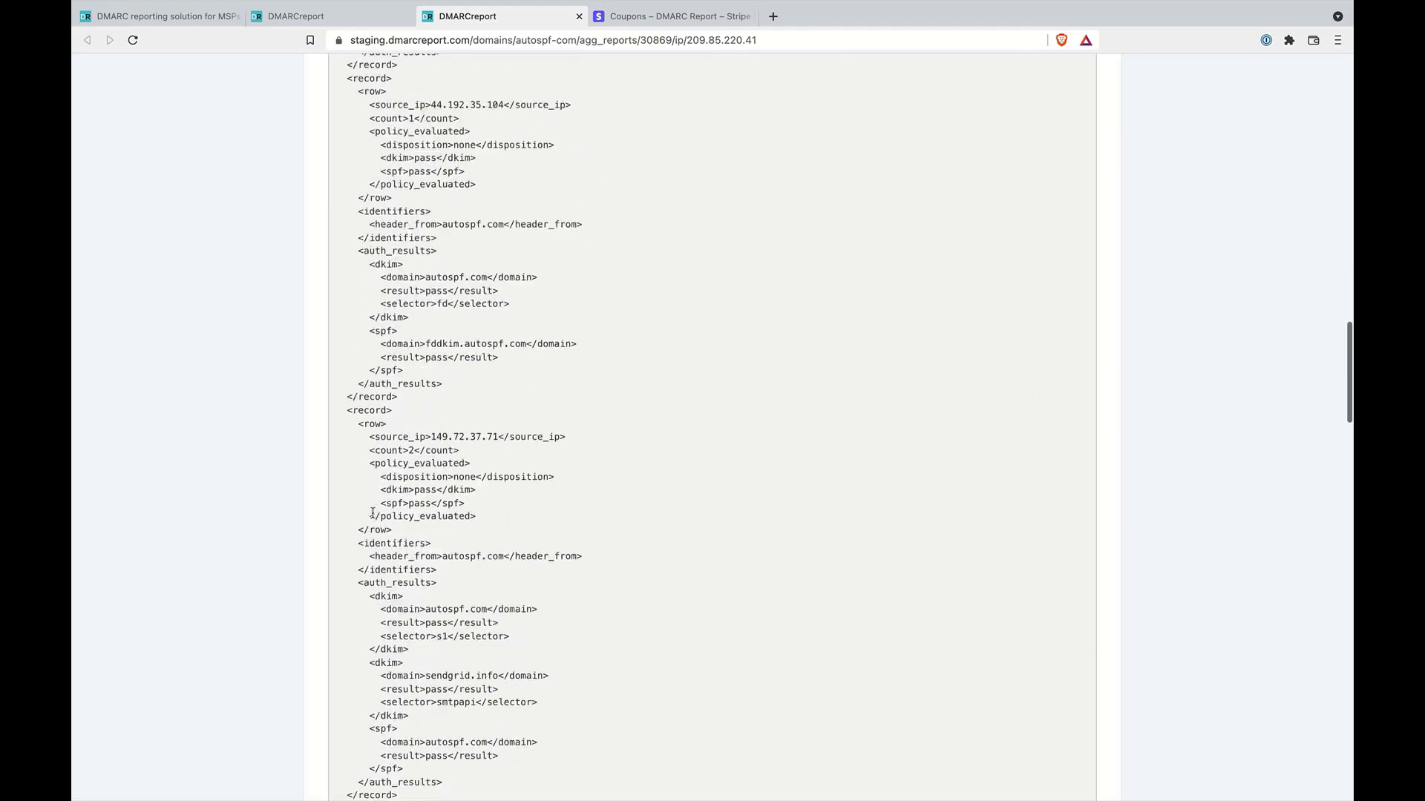
Read through the remaining records in the raw XML, and review the published policy, report metadata and report records for 209.85.220.41.
{"action": "scroll", "coordinate": [373, 514], "scroll_direction": "down", "scroll_amount": 15}
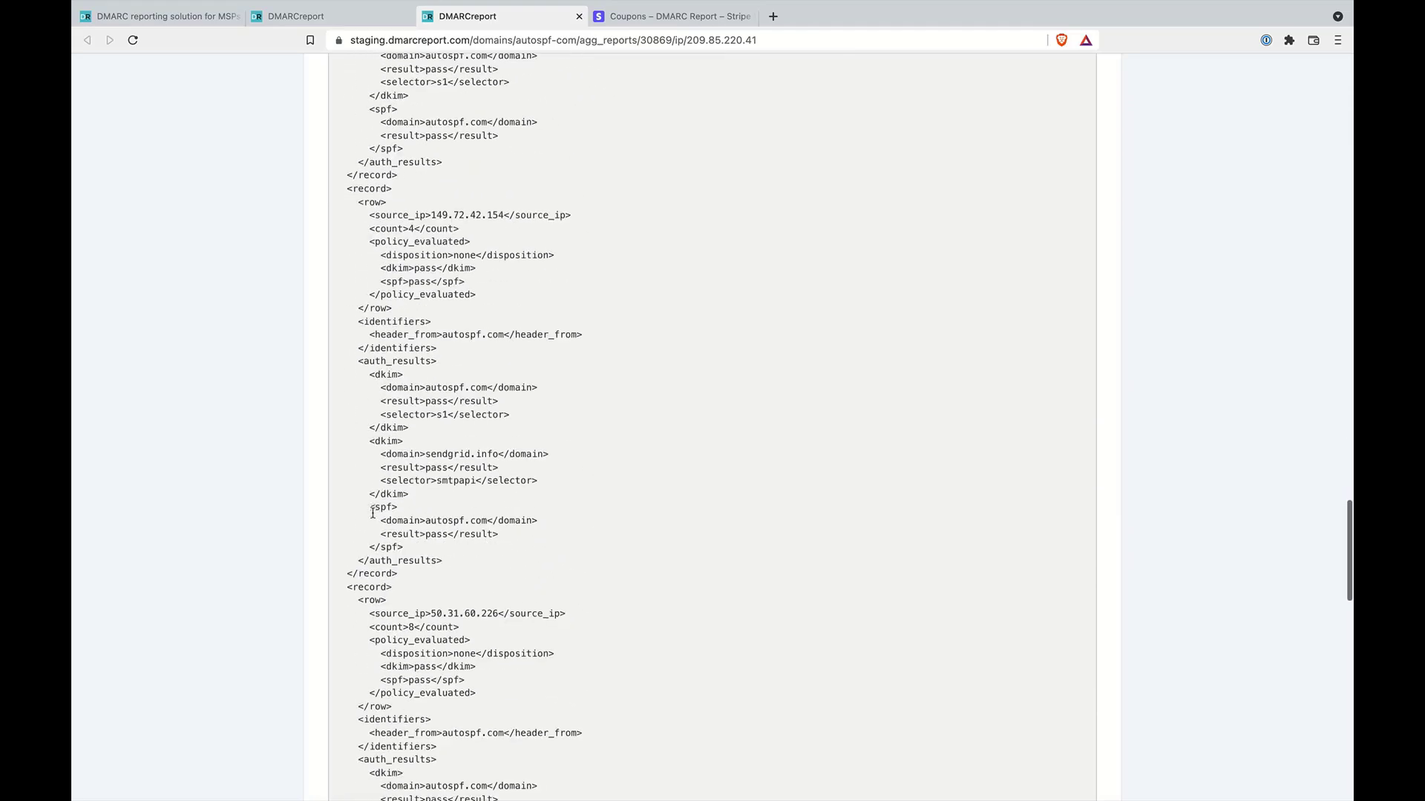
{"action": "scroll", "coordinate": [374, 515], "scroll_direction": "up", "scroll_amount": 20}
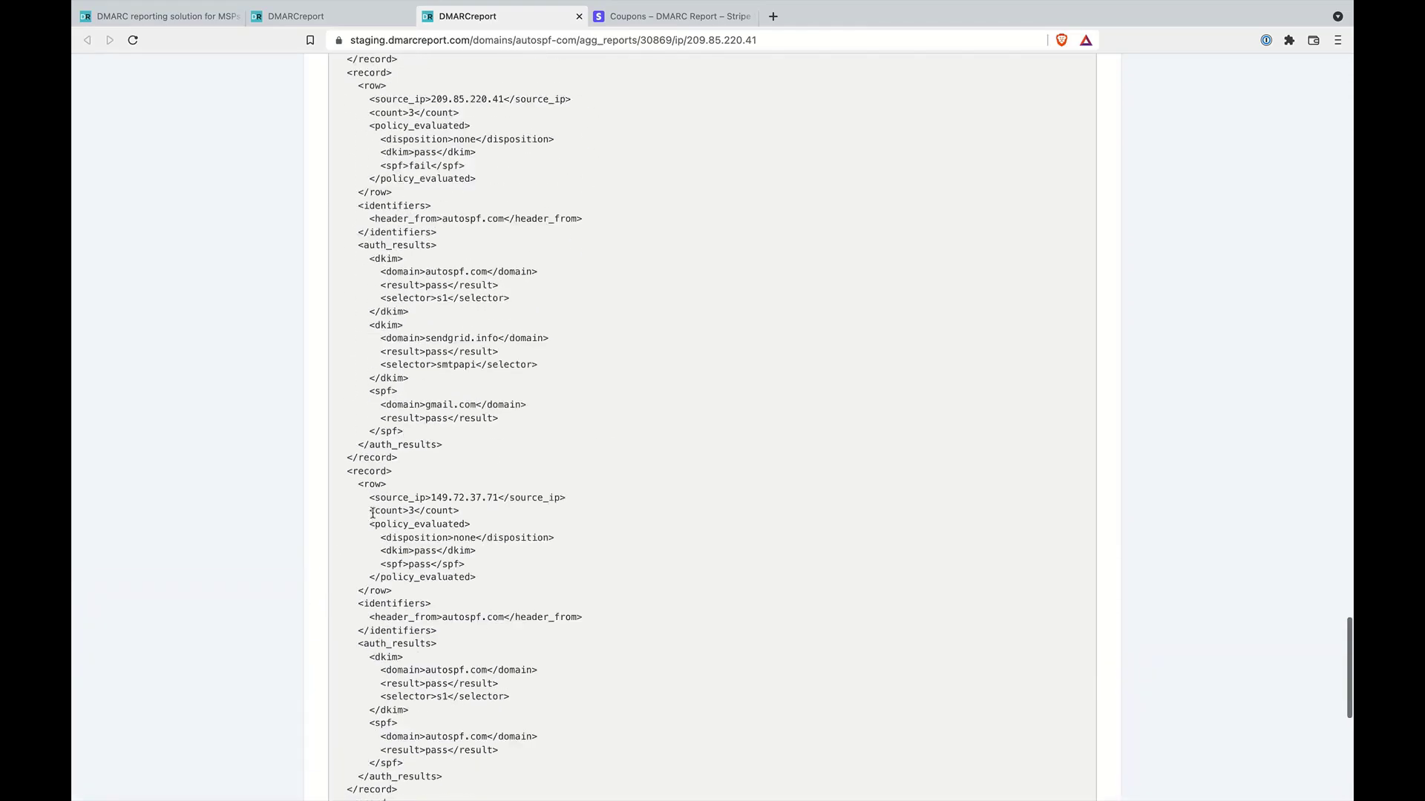
{"action": "scroll", "coordinate": [370, 526], "scroll_direction": "up", "scroll_amount": 4}
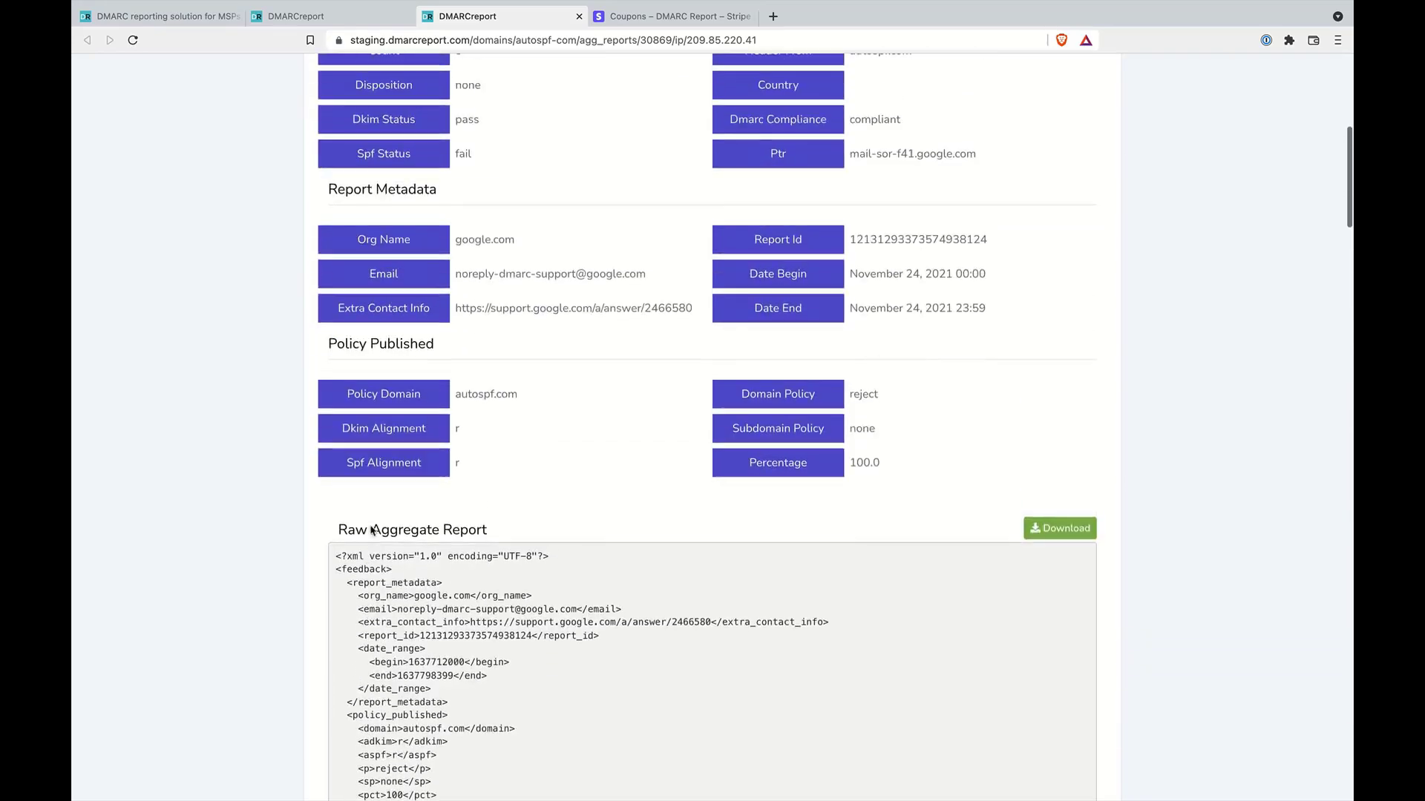
{"action": "scroll", "coordinate": [270, 198], "scroll_direction": "up", "scroll_amount": 4}
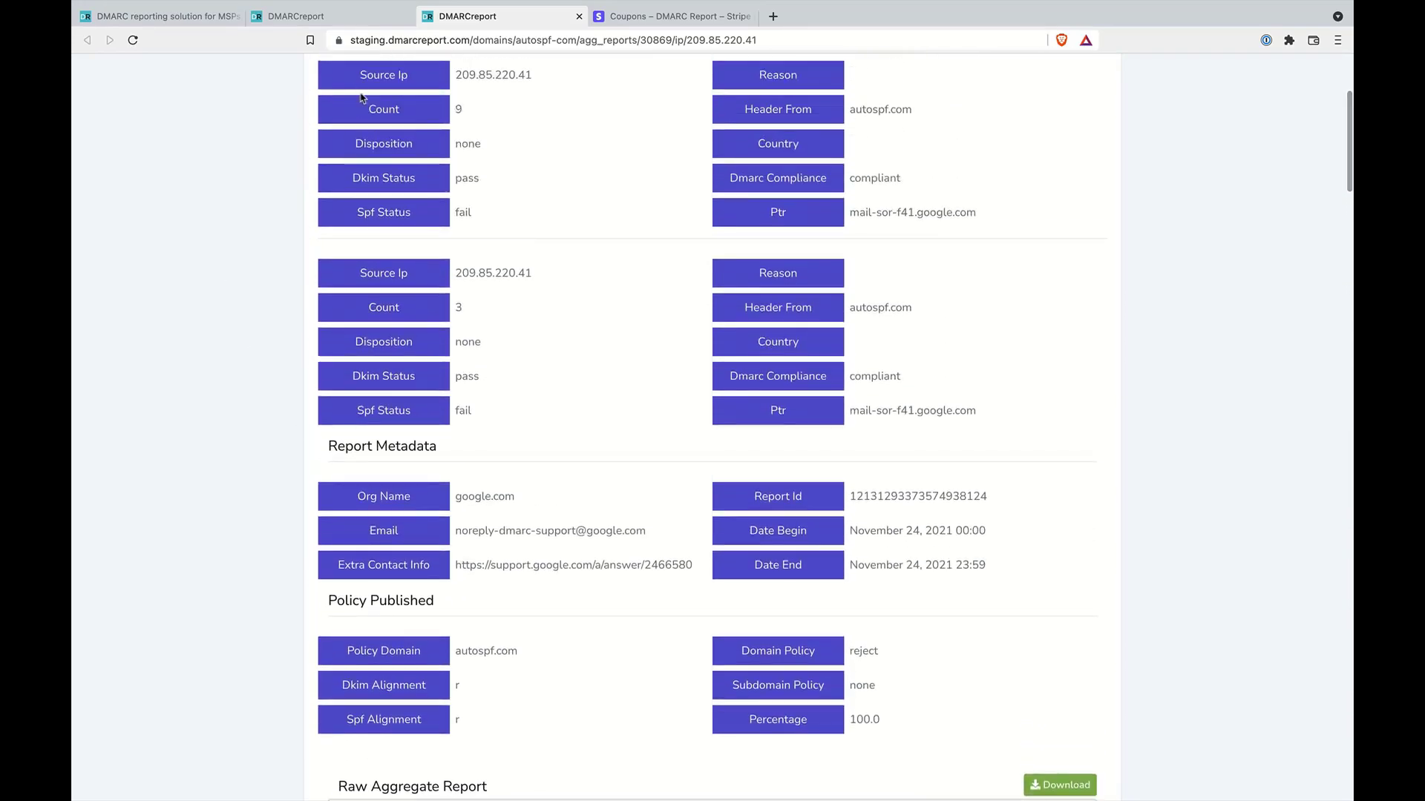
{"action": "scroll", "coordinate": [311, 134], "scroll_direction": "up", "scroll_amount": 1}
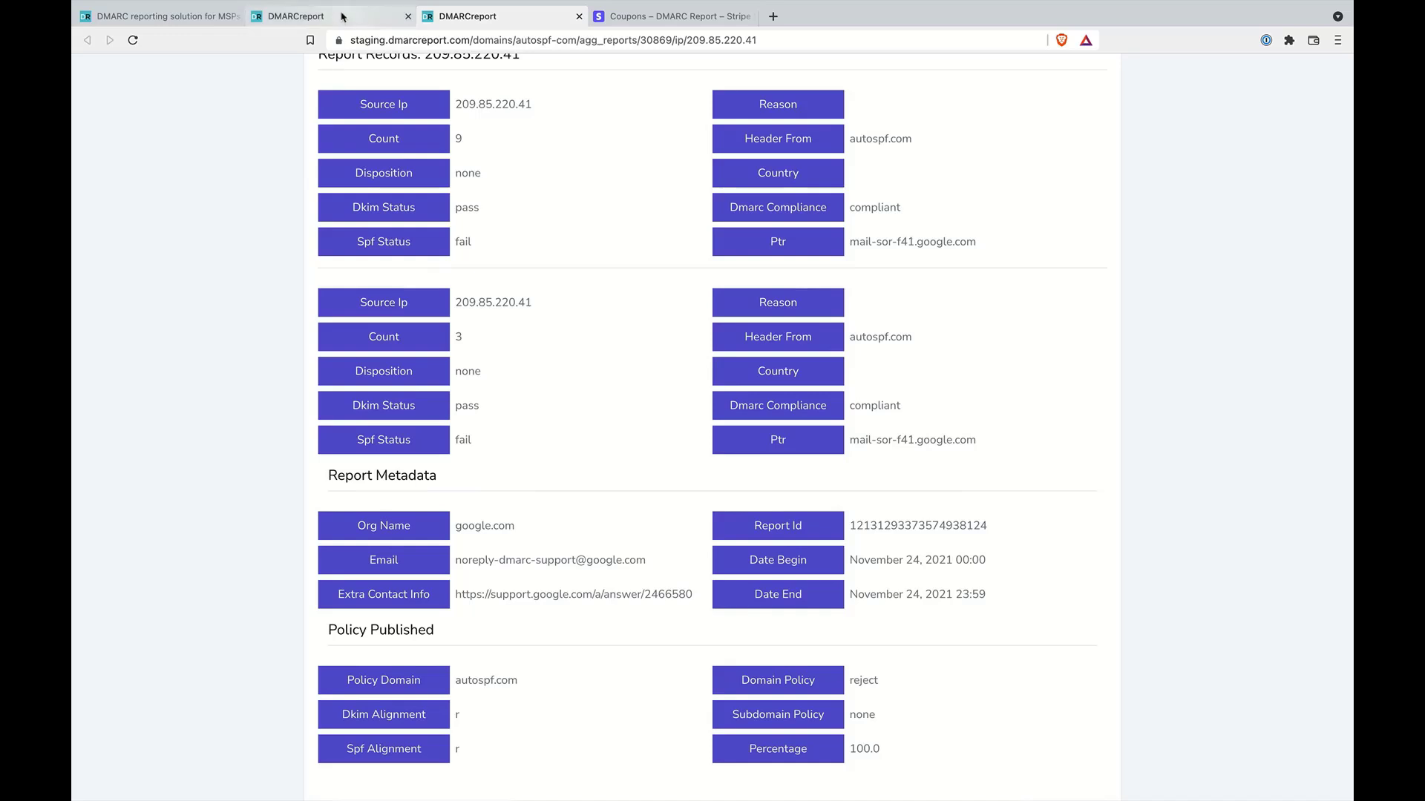
Return to the browser tab with the aggregate report listings and open autospf.com's summary.
{"action": "left_click", "coordinate": [296, 15]}
{"action": "scroll", "coordinate": [405, 304], "scroll_direction": "up", "scroll_amount": 5}
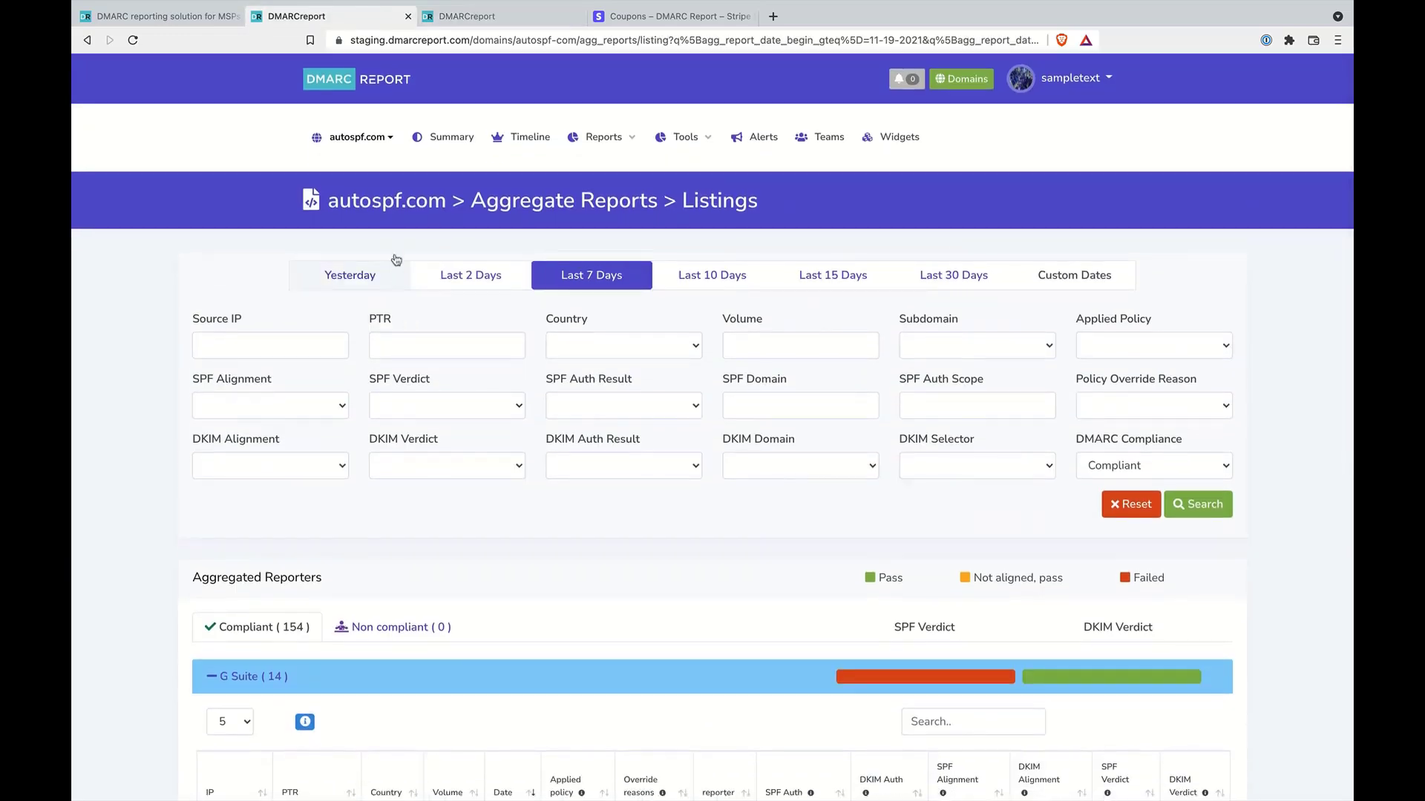
{"action": "left_click", "coordinate": [432, 140]}
{"action": "scroll", "coordinate": [389, 349], "scroll_direction": "down", "scroll_amount": 1}
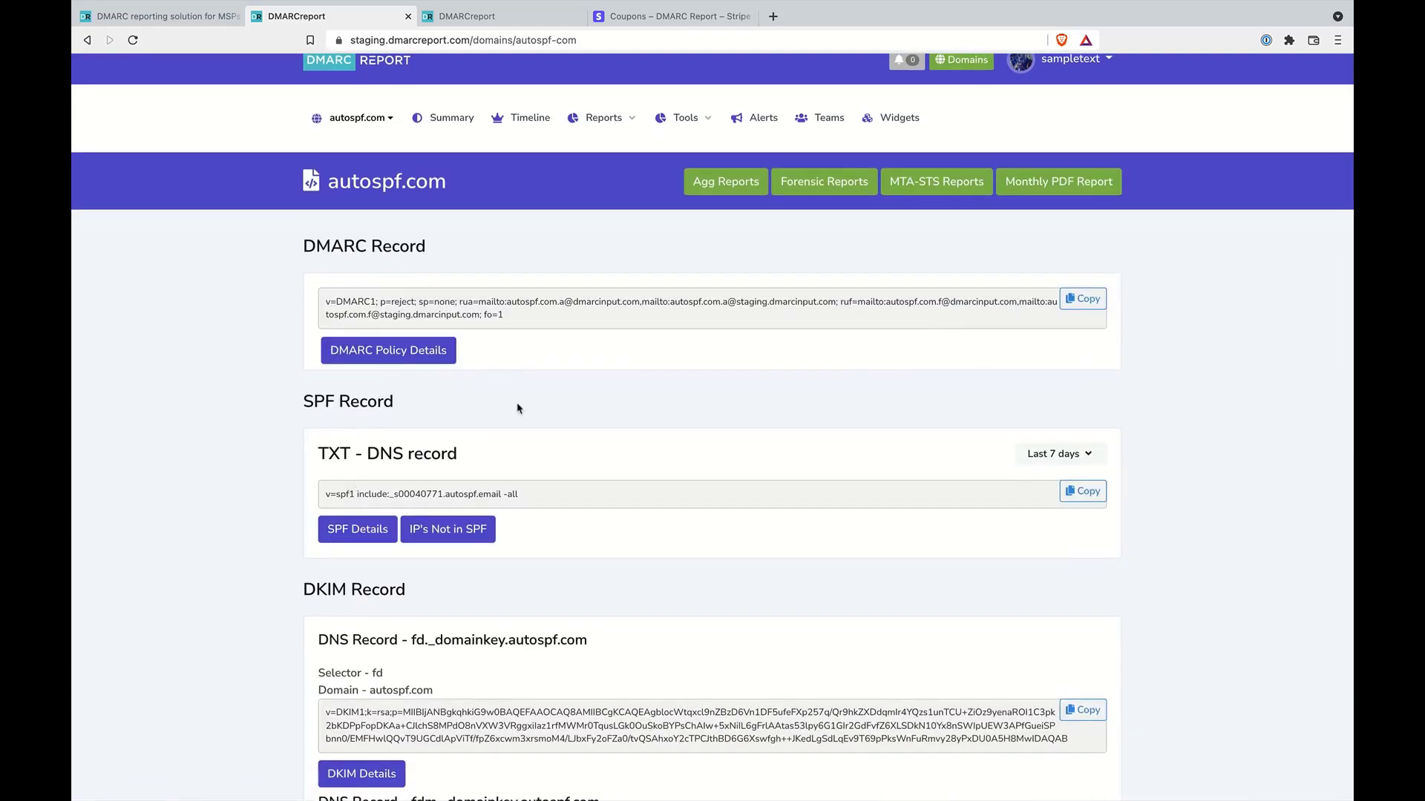
Open autospf.com's forensic reports and review the DMARC policy, overview and failures sections.
{"action": "left_click", "coordinate": [814, 194]}
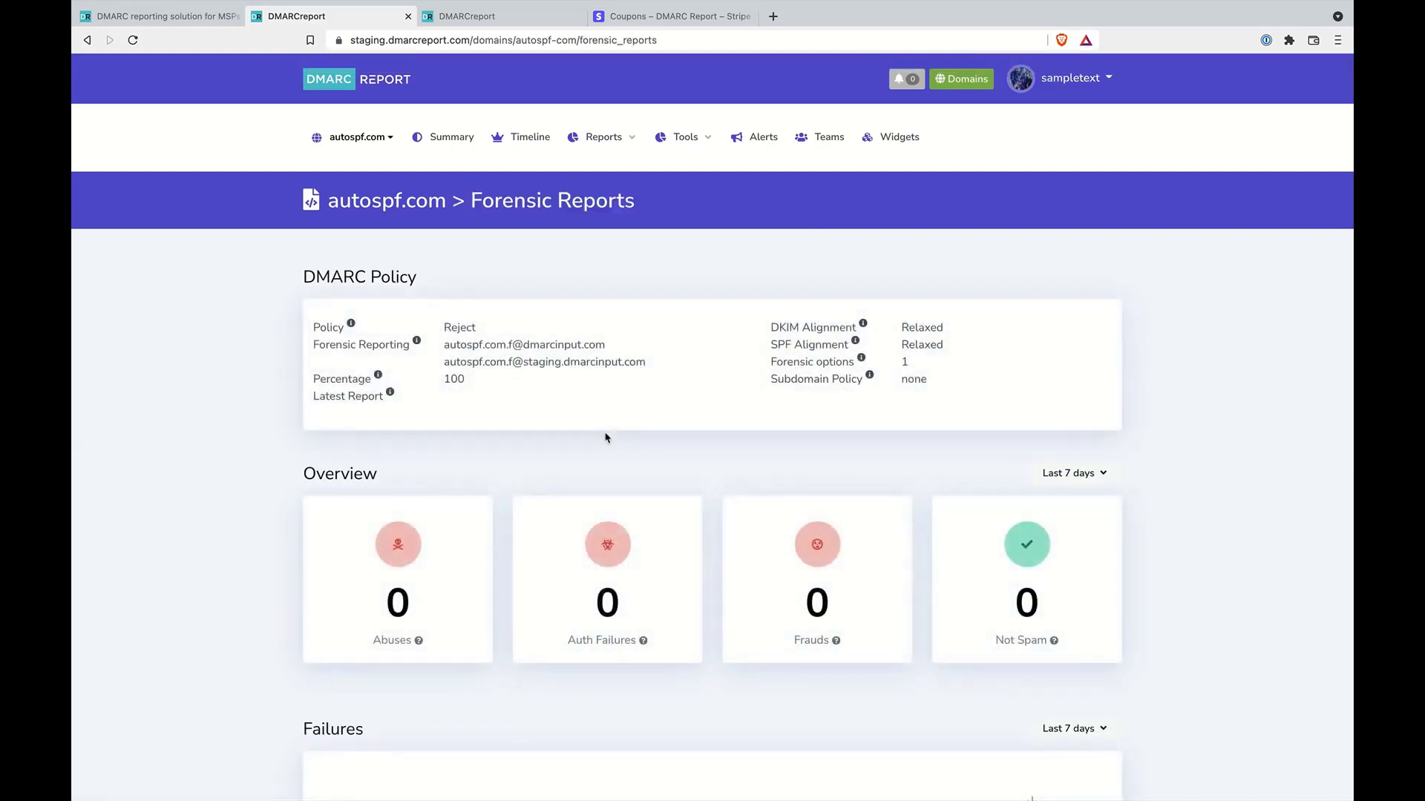
{"action": "scroll", "coordinate": [606, 438], "scroll_direction": "down", "scroll_amount": 3}
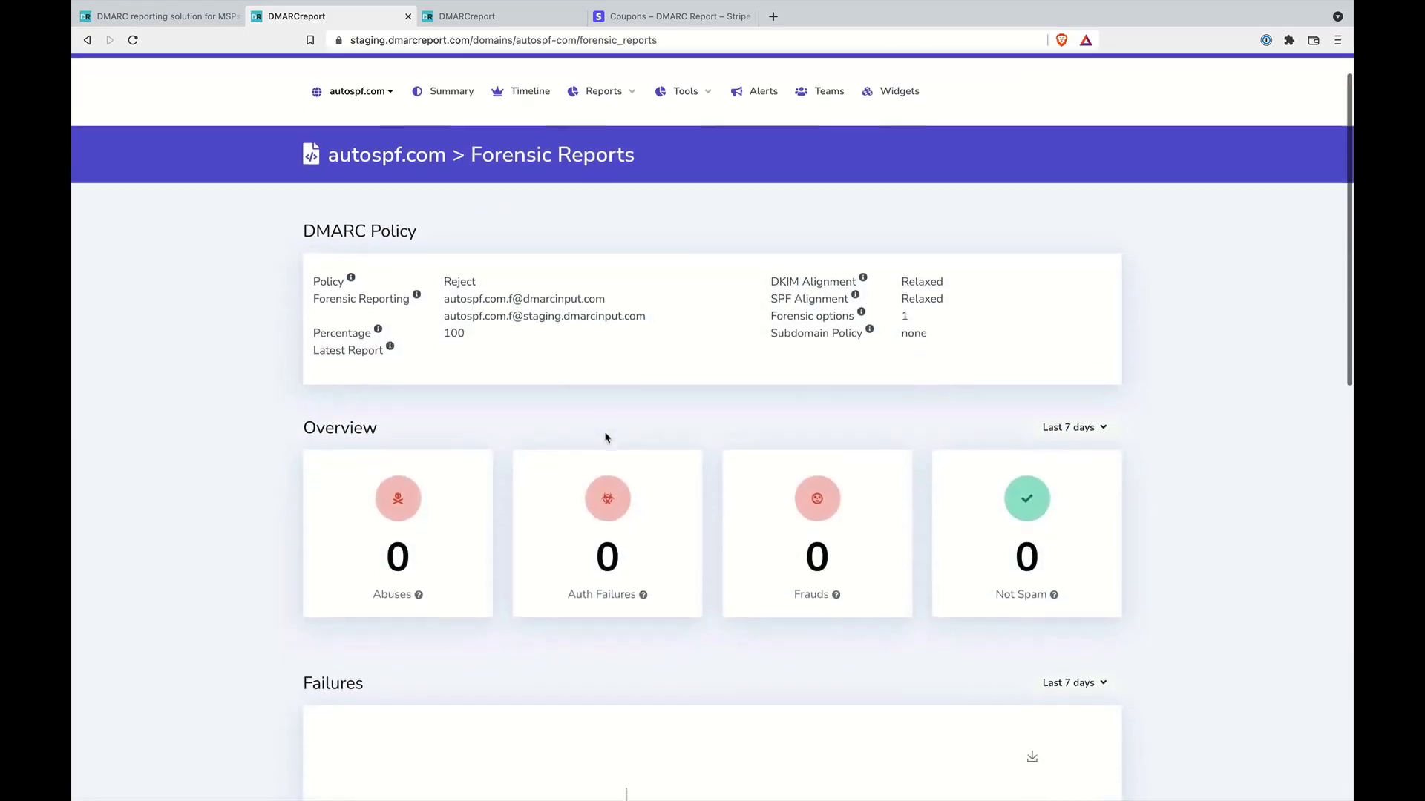
{"action": "scroll", "coordinate": [572, 512], "scroll_direction": "down", "scroll_amount": 3}
{"action": "scroll", "coordinate": [540, 582], "scroll_direction": "up", "scroll_amount": 6}
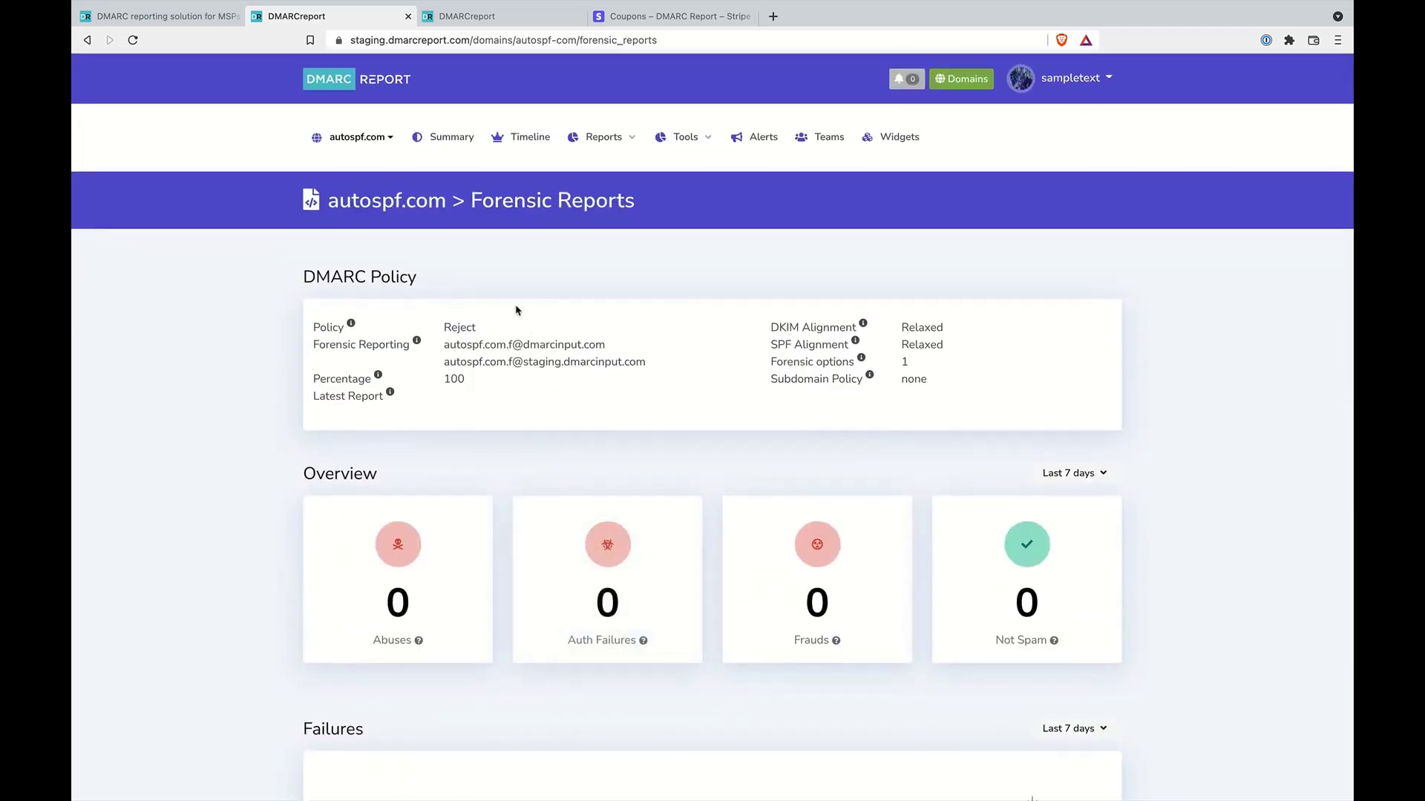
Open autospf.com's MTA-STS reports from its summary and review the policy, overview and compliance sections.
{"action": "left_click", "coordinate": [419, 140]}
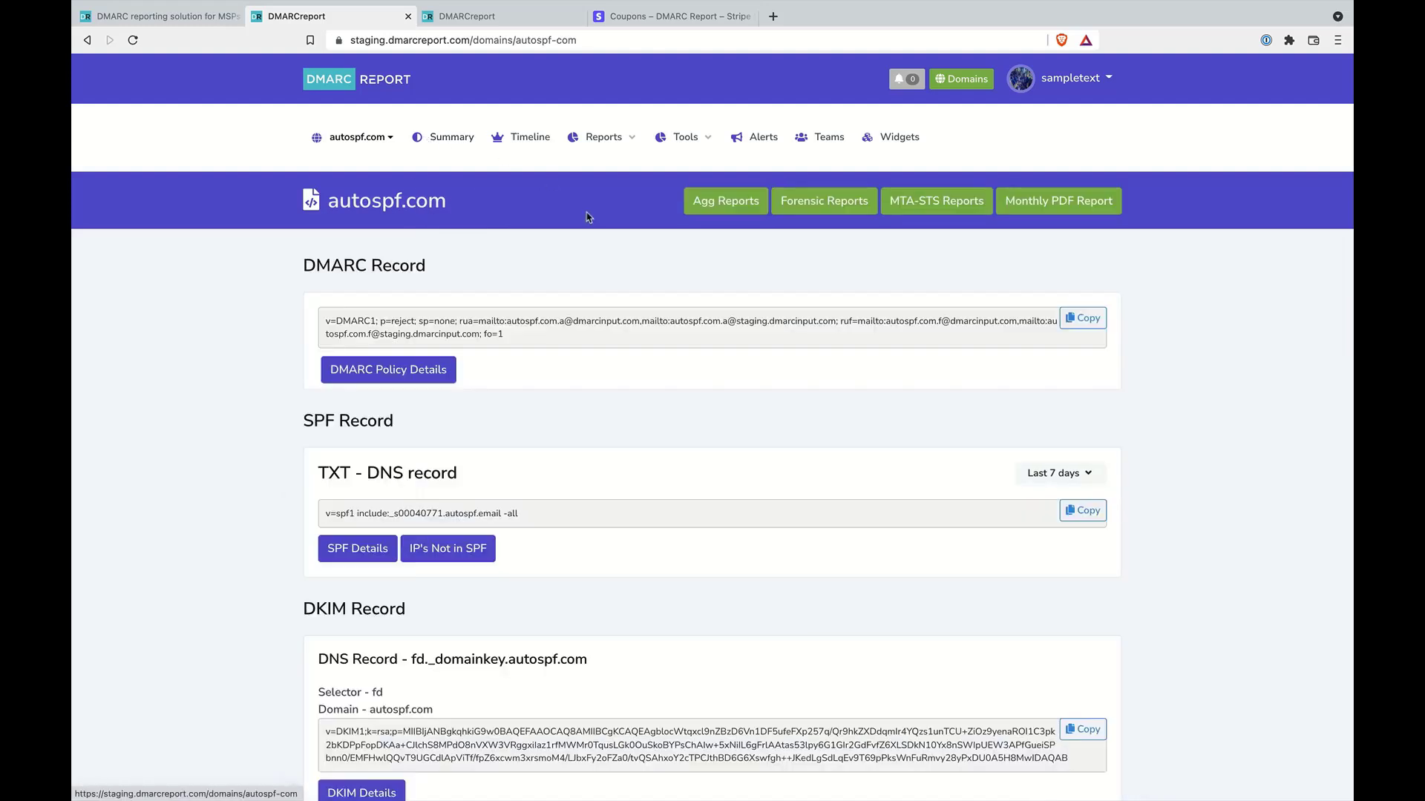
{"action": "left_click", "coordinate": [931, 202]}
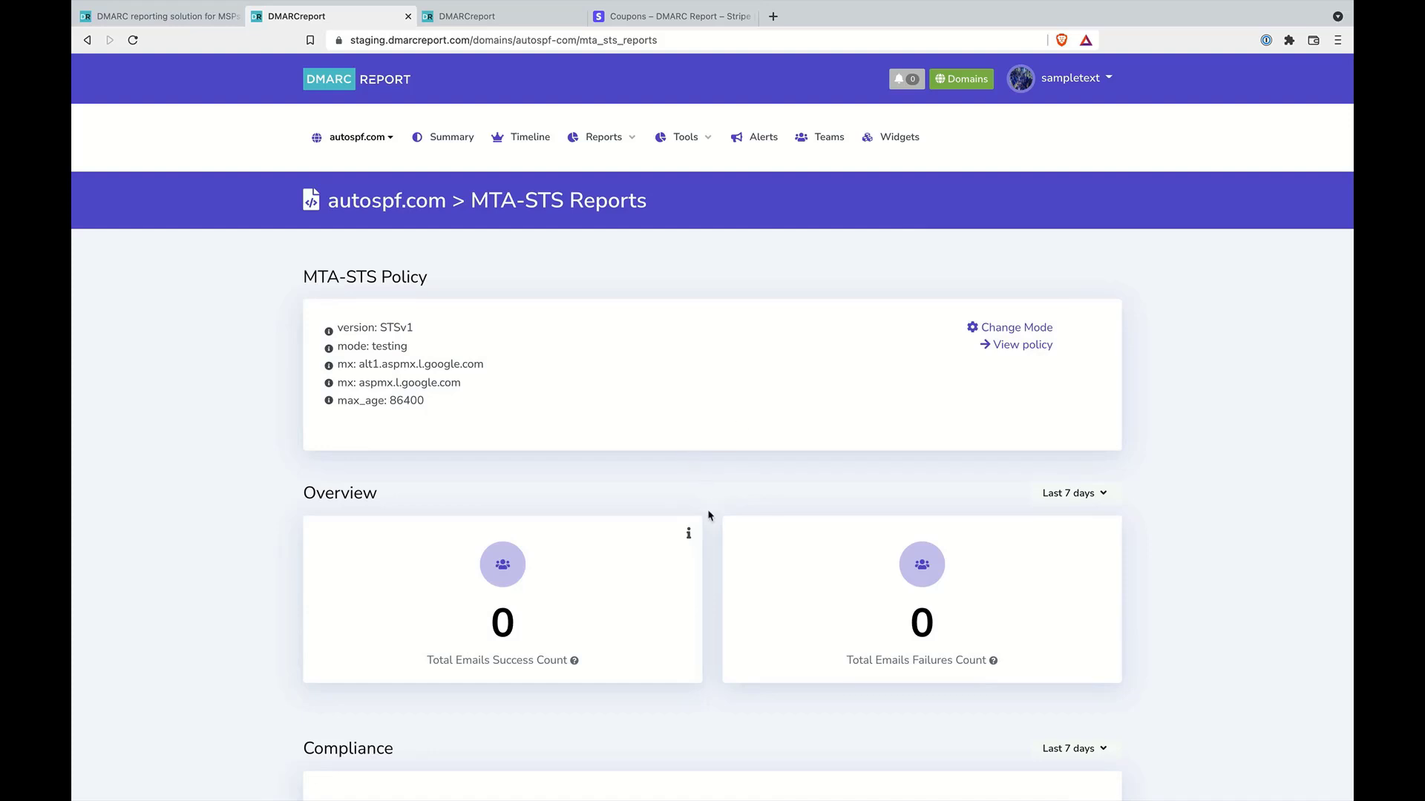
{"action": "scroll", "coordinate": [708, 523], "scroll_direction": "down", "scroll_amount": 3}
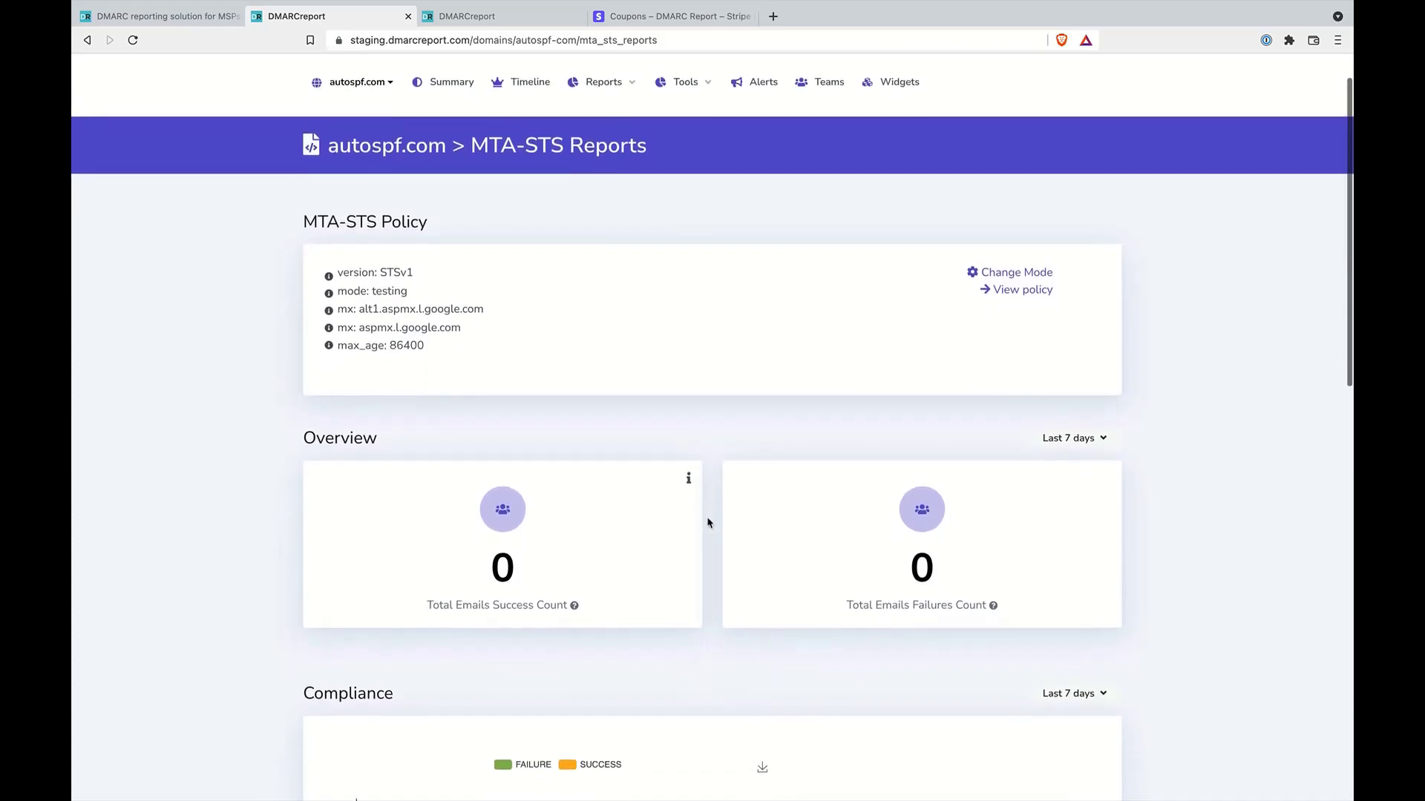
{"action": "scroll", "coordinate": [708, 523], "scroll_direction": "up", "scroll_amount": 2}
{"action": "scroll", "coordinate": [707, 523], "scroll_direction": "down", "scroll_amount": 4}
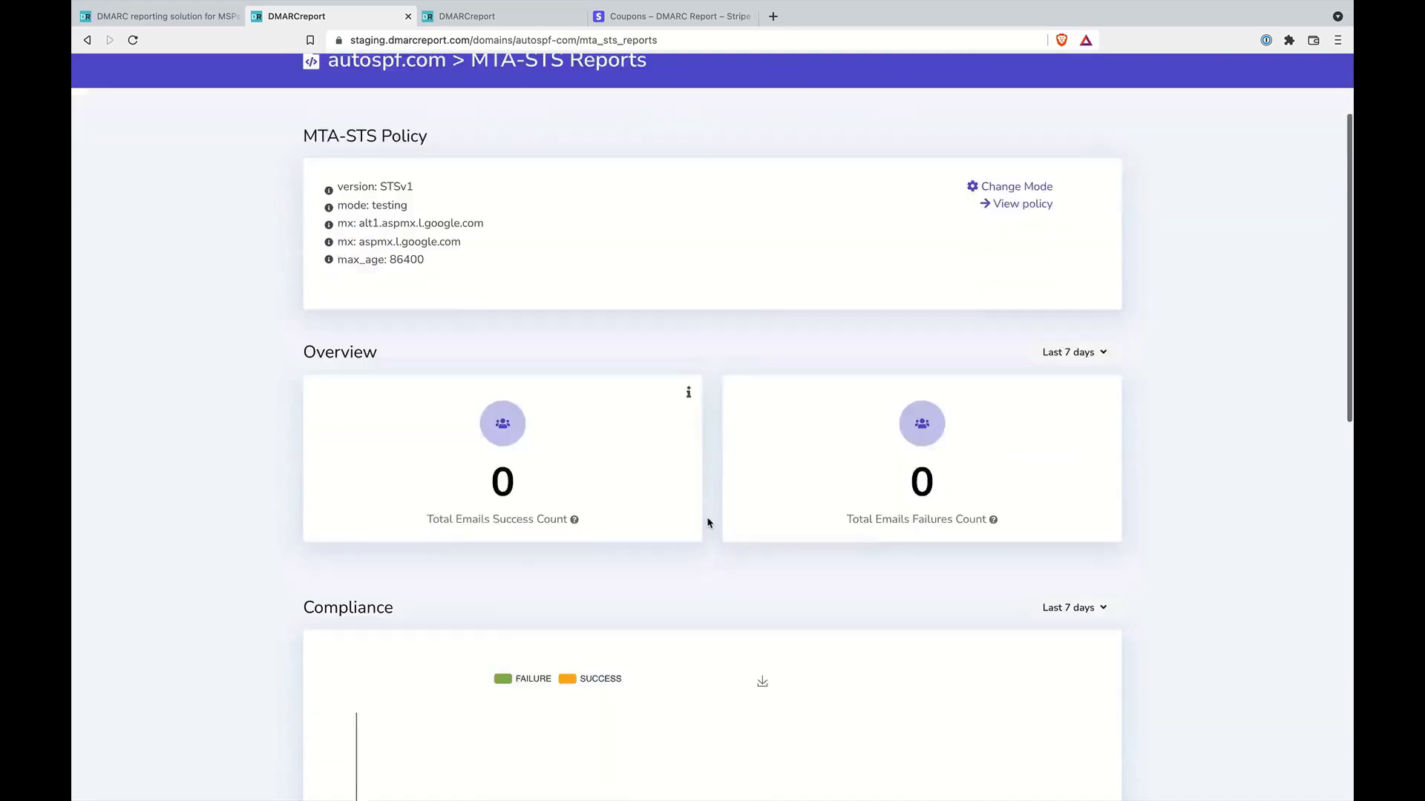
{"action": "scroll", "coordinate": [707, 523], "scroll_direction": "up", "scroll_amount": 3}
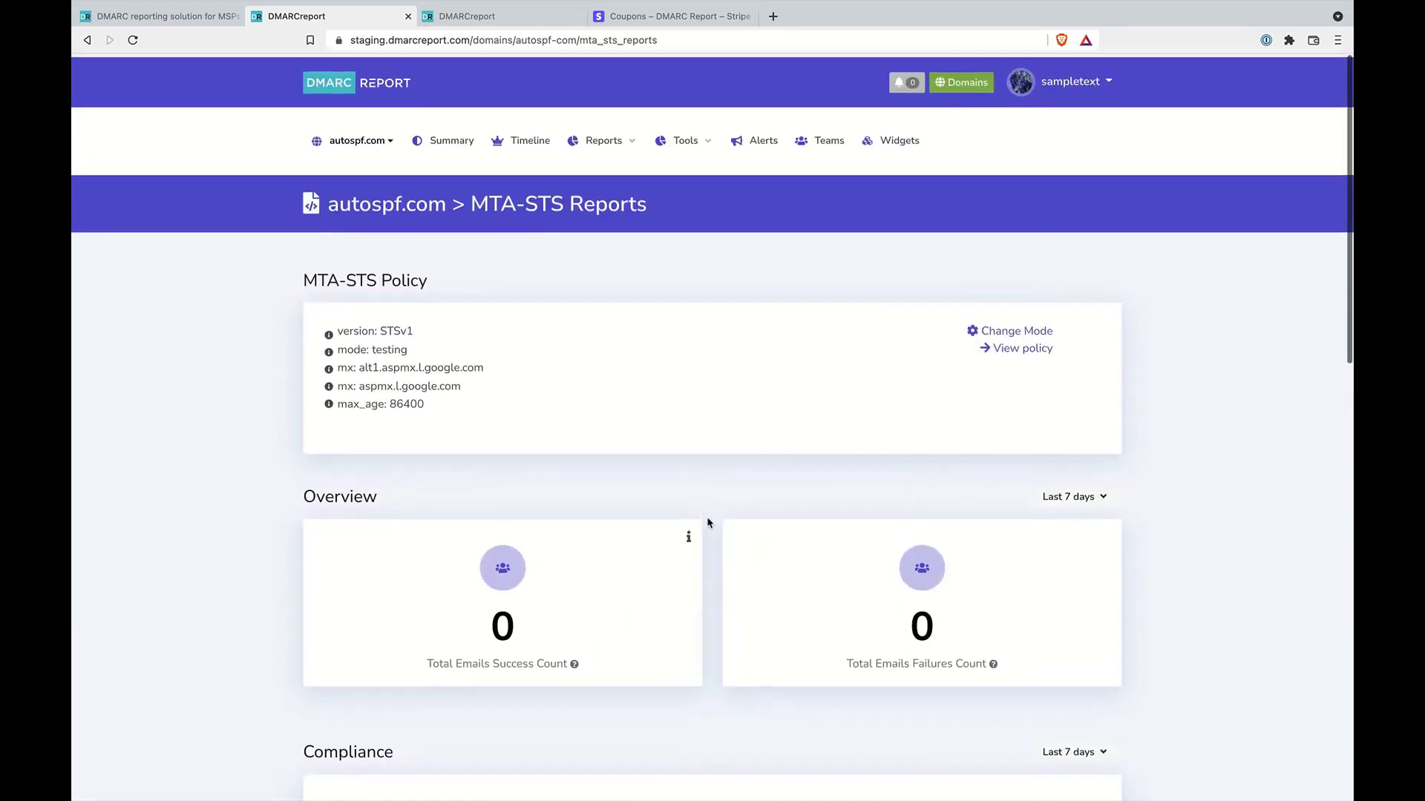
Go back to autospf.com's summary, then open its timeline and examine the DKIM, SPF and DMARC record events.
{"action": "left_click", "coordinate": [451, 141]}
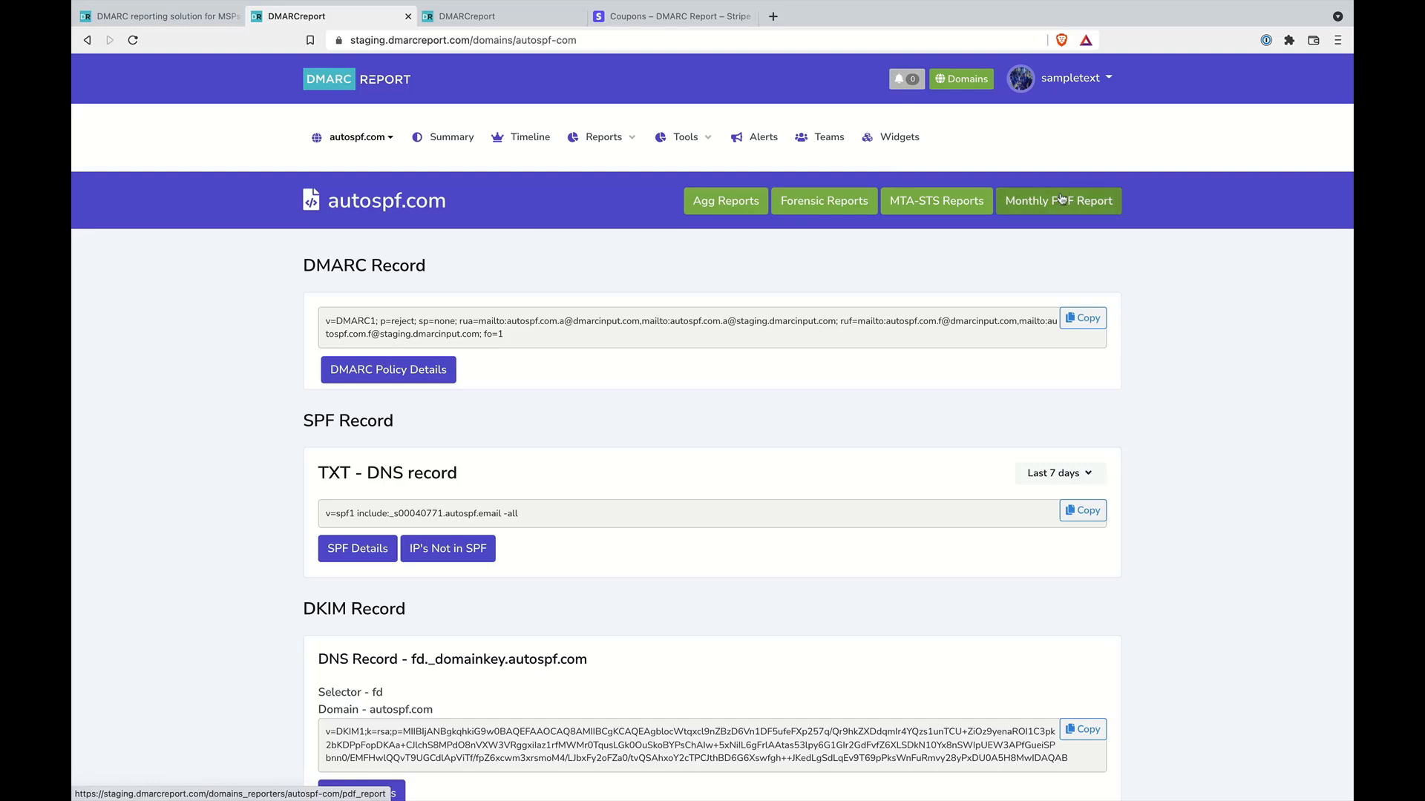
{"action": "left_click", "coordinate": [540, 145]}
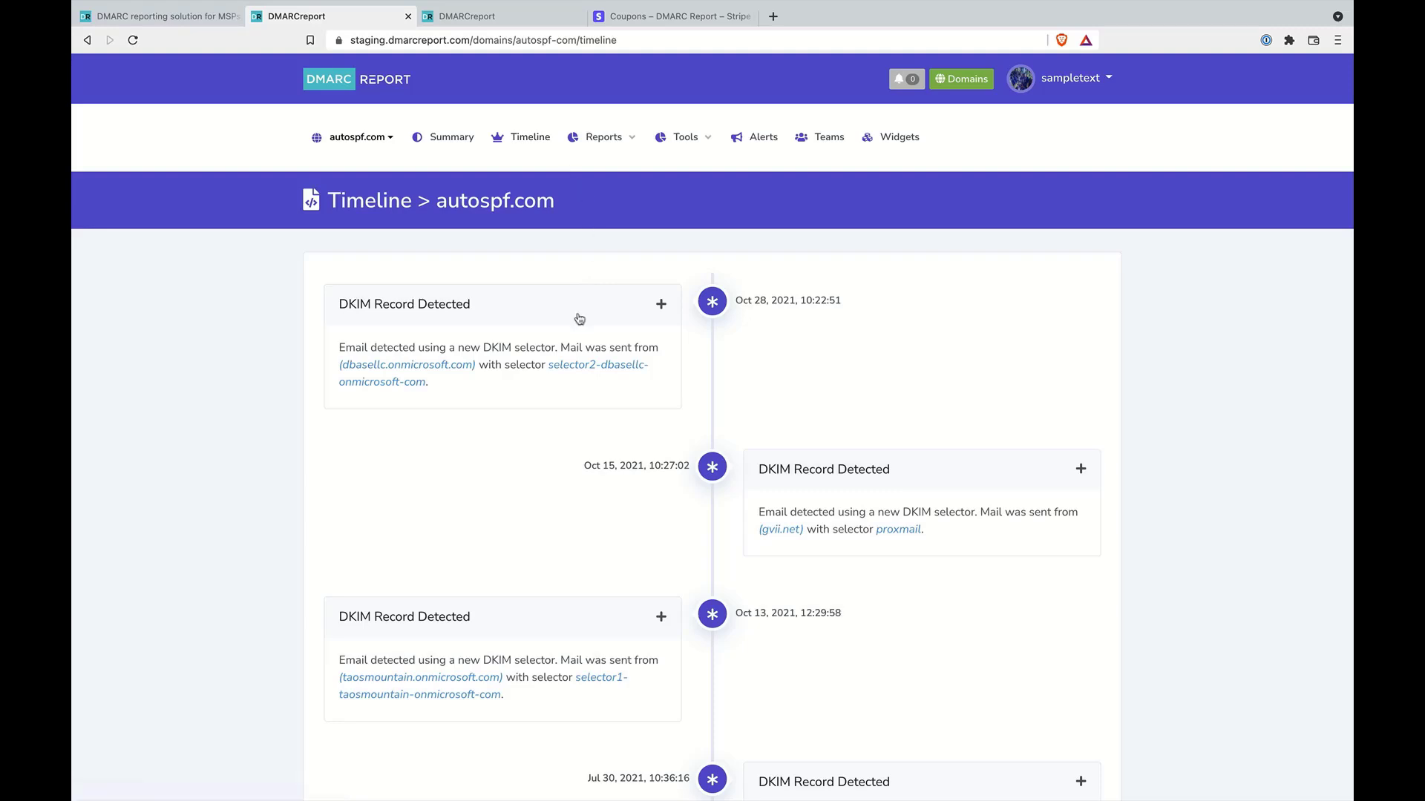
{"action": "scroll", "coordinate": [582, 319], "scroll_direction": "down", "scroll_amount": 9}
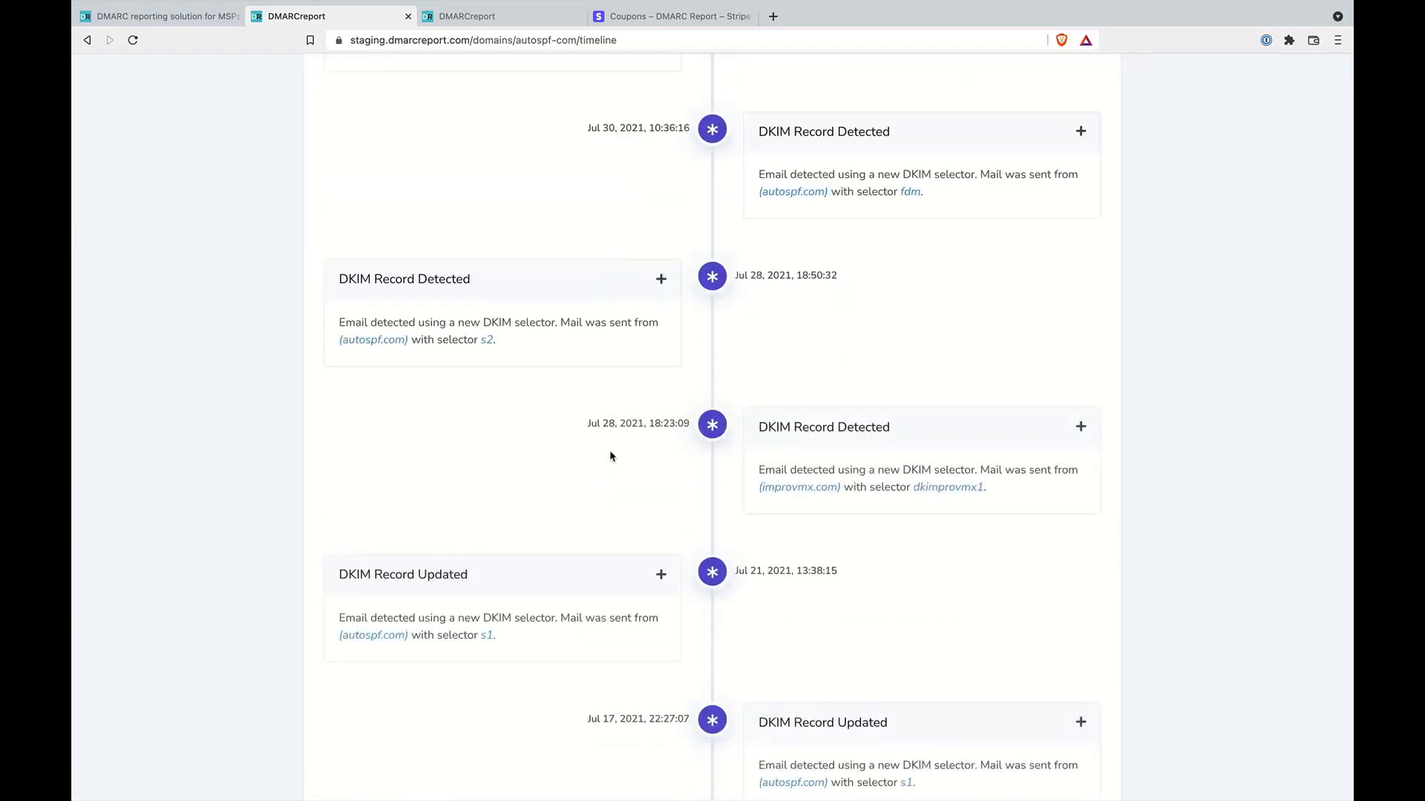
{"action": "scroll", "coordinate": [577, 466], "scroll_direction": "down", "scroll_amount": 2}
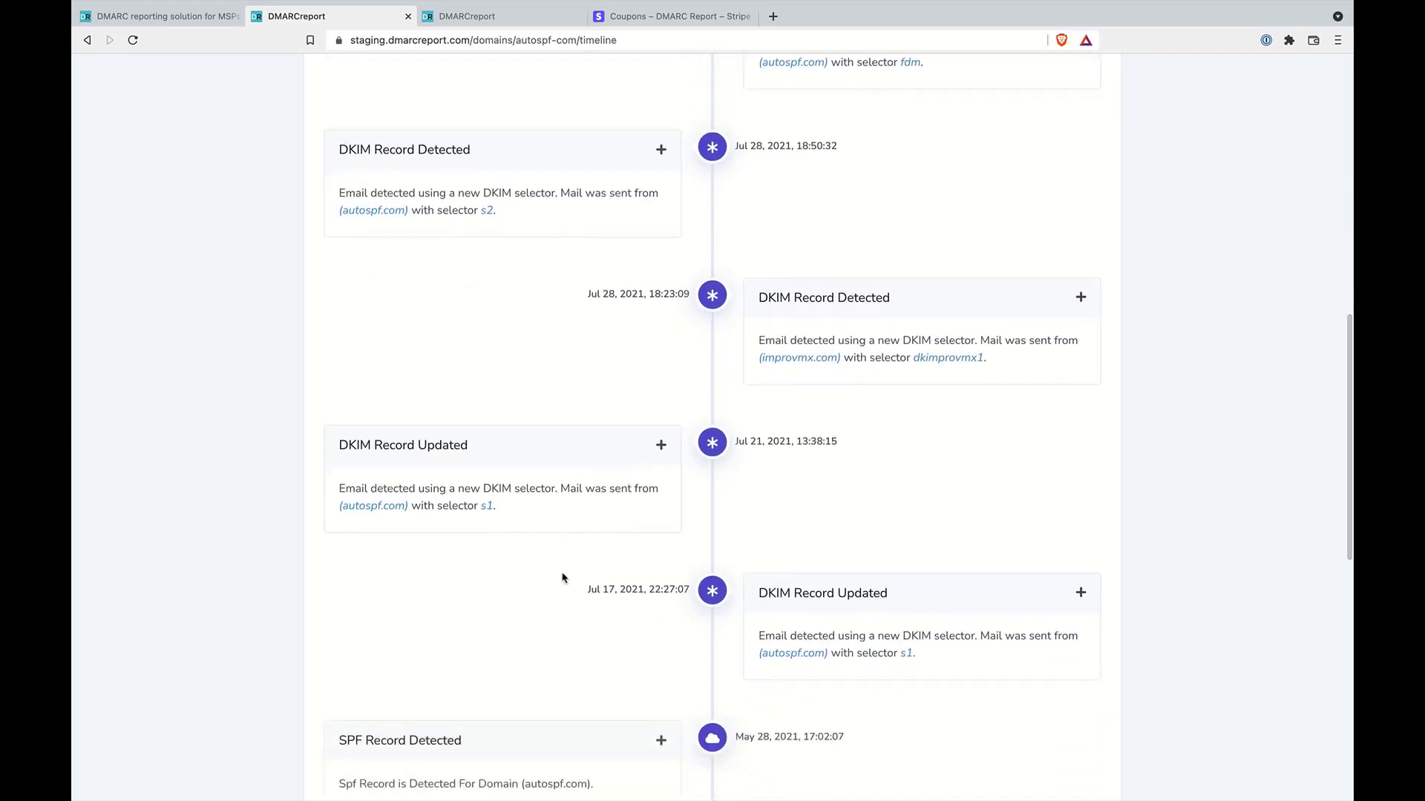
{"action": "scroll", "coordinate": [562, 578], "scroll_direction": "down", "scroll_amount": 4}
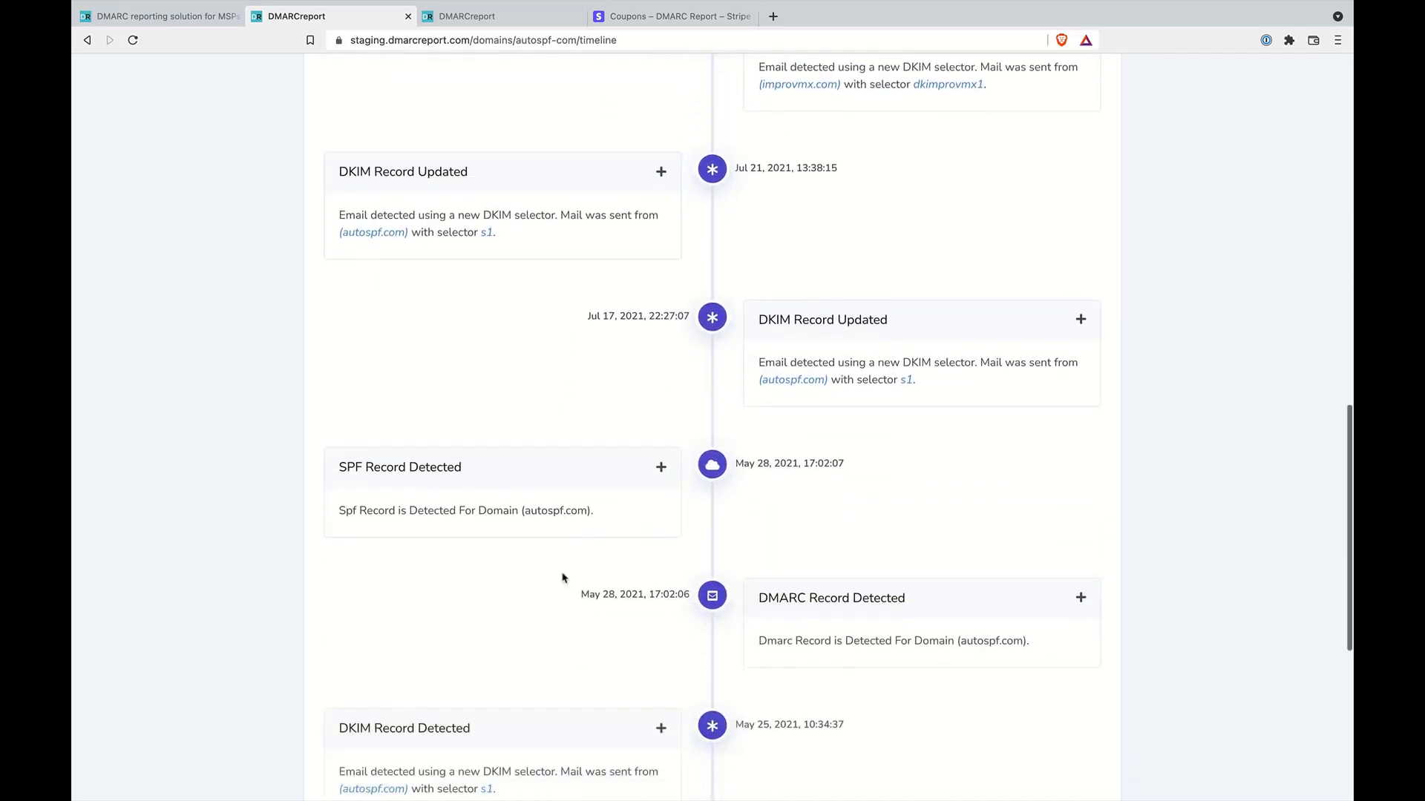
{"action": "scroll", "coordinate": [562, 577], "scroll_direction": "down", "scroll_amount": 2}
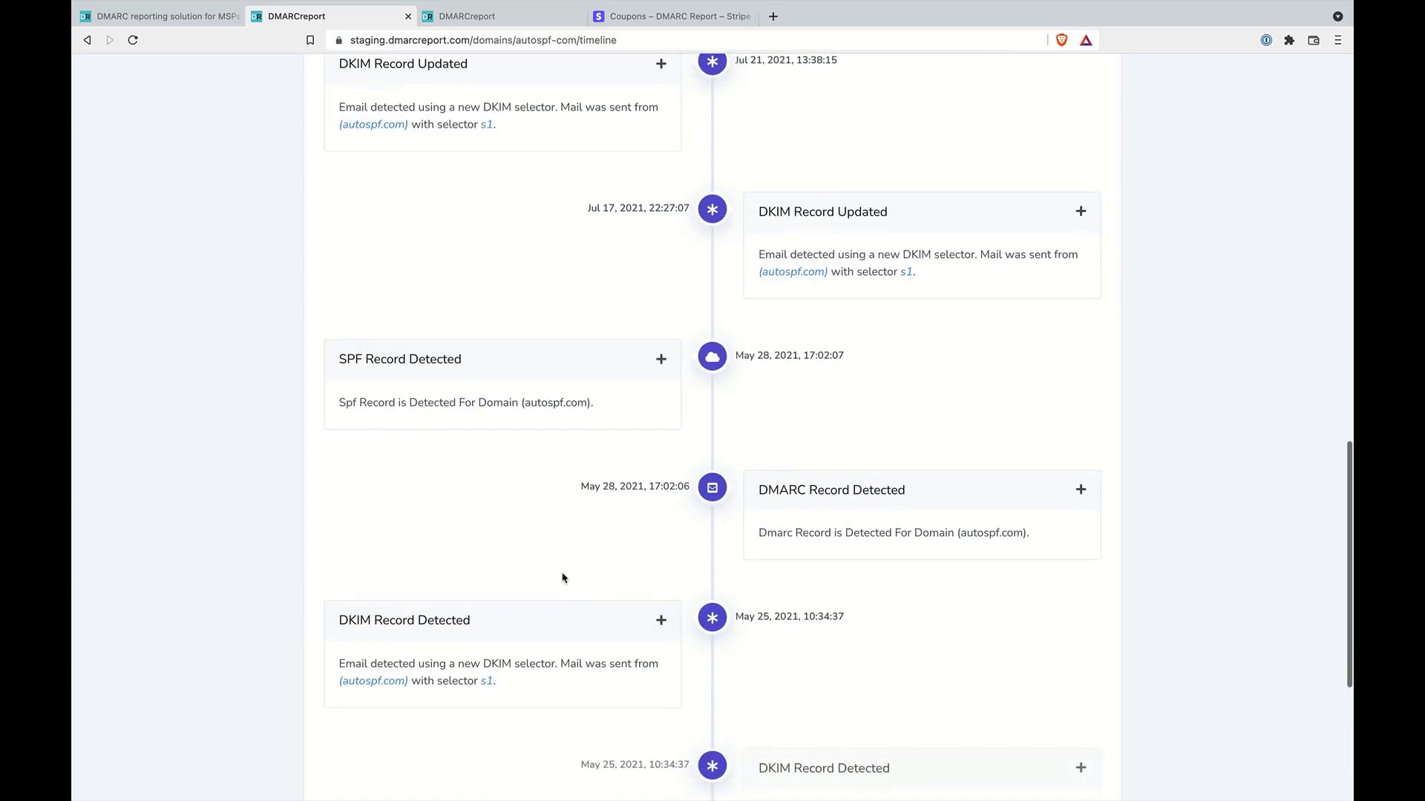
{"action": "scroll", "coordinate": [562, 578], "scroll_direction": "up", "scroll_amount": 9}
{"action": "scroll", "coordinate": [562, 577], "scroll_direction": "up", "scroll_amount": 8}
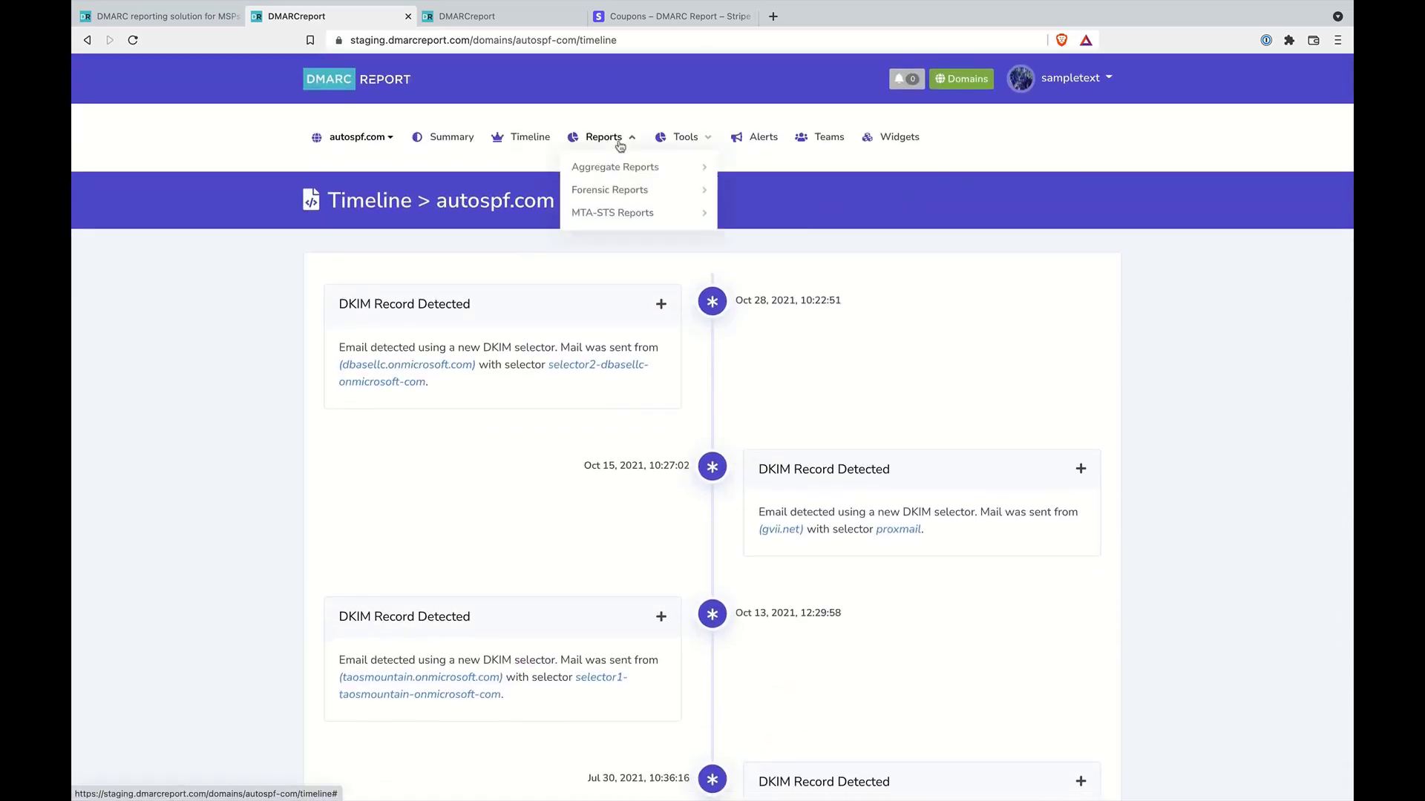
Return to autospf.com's summary and look over the available report types and the DMARC, DKIM, SPF, BIMI and MTA-STS tools.
{"action": "left_click", "coordinate": [452, 138]}
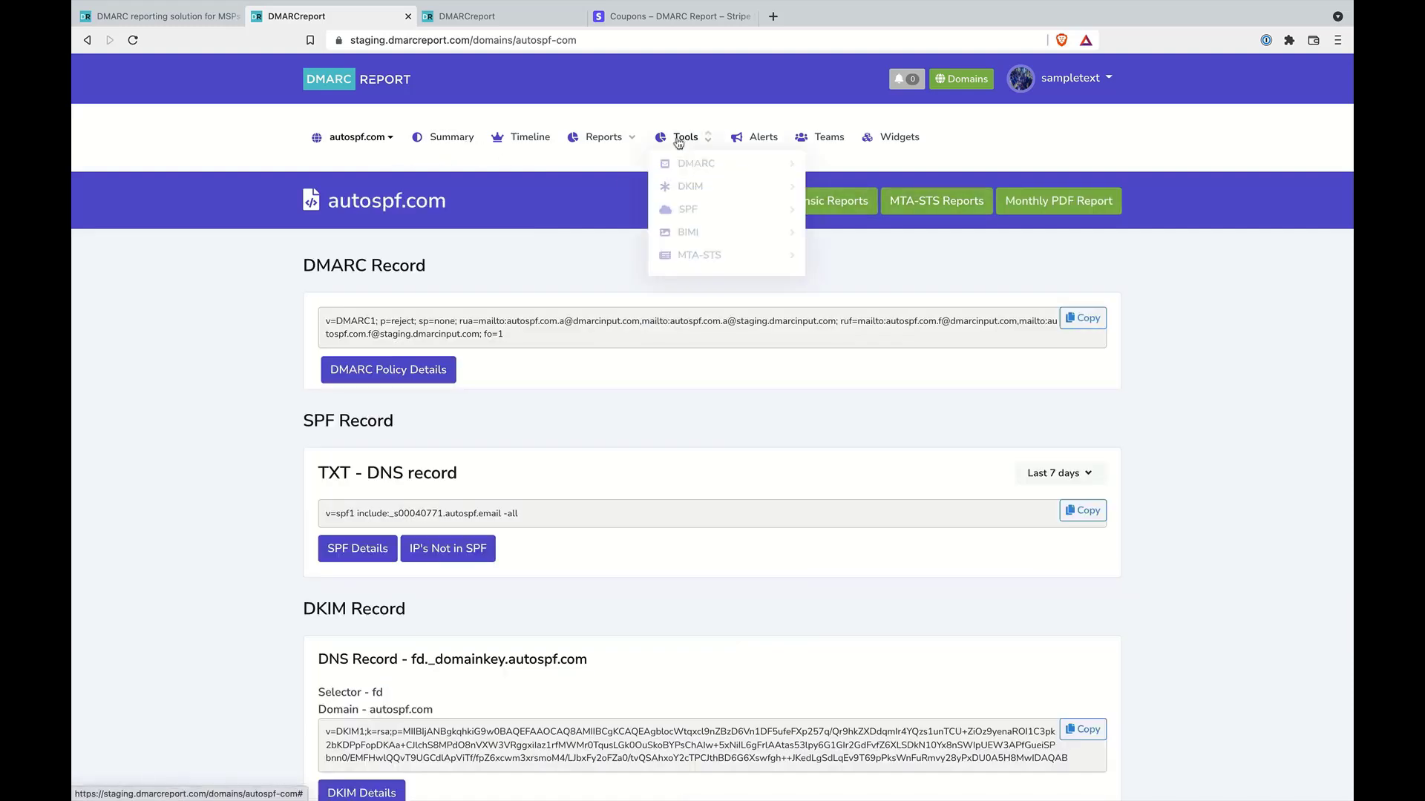
{"action": "mouse_move", "coordinate": [615, 135]}
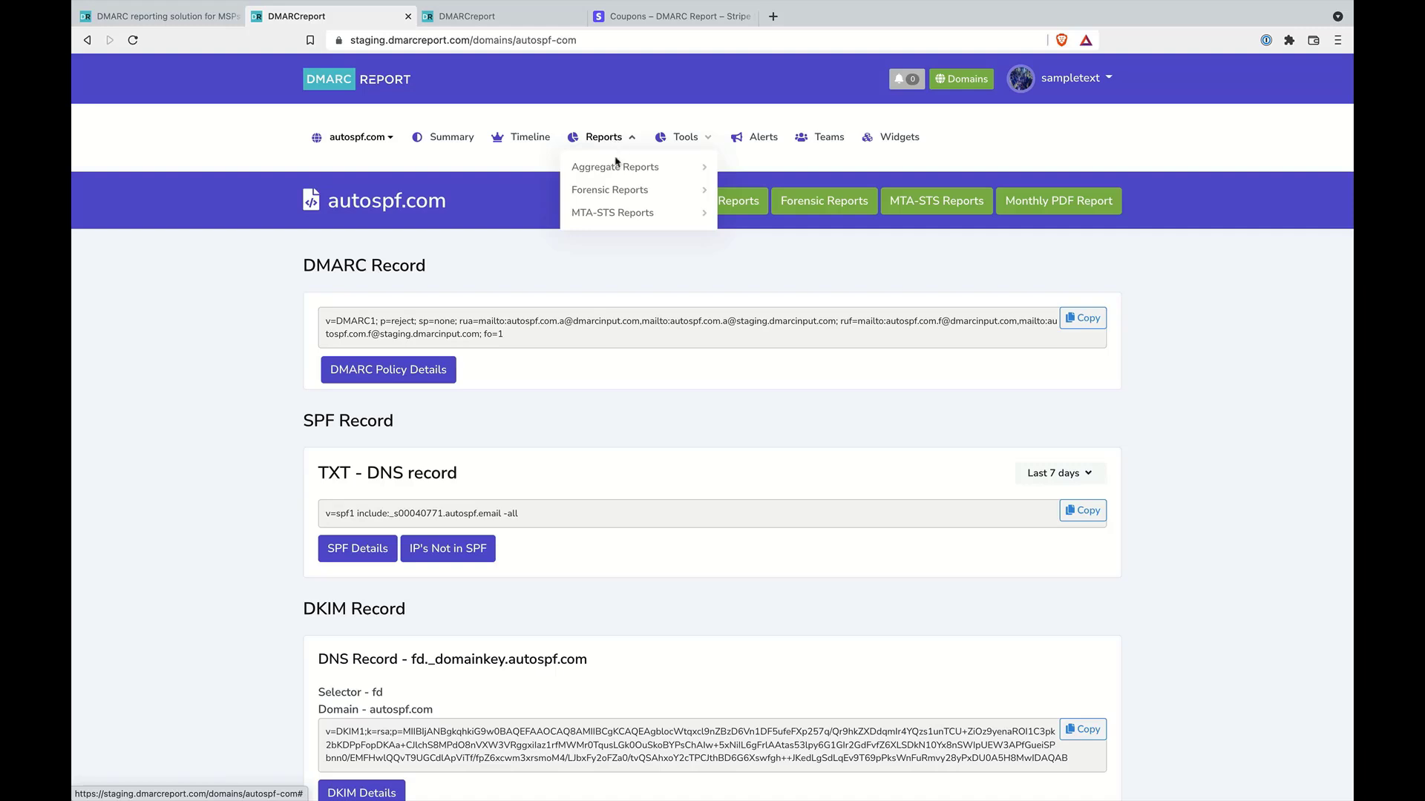
{"action": "mouse_move", "coordinate": [615, 188]}
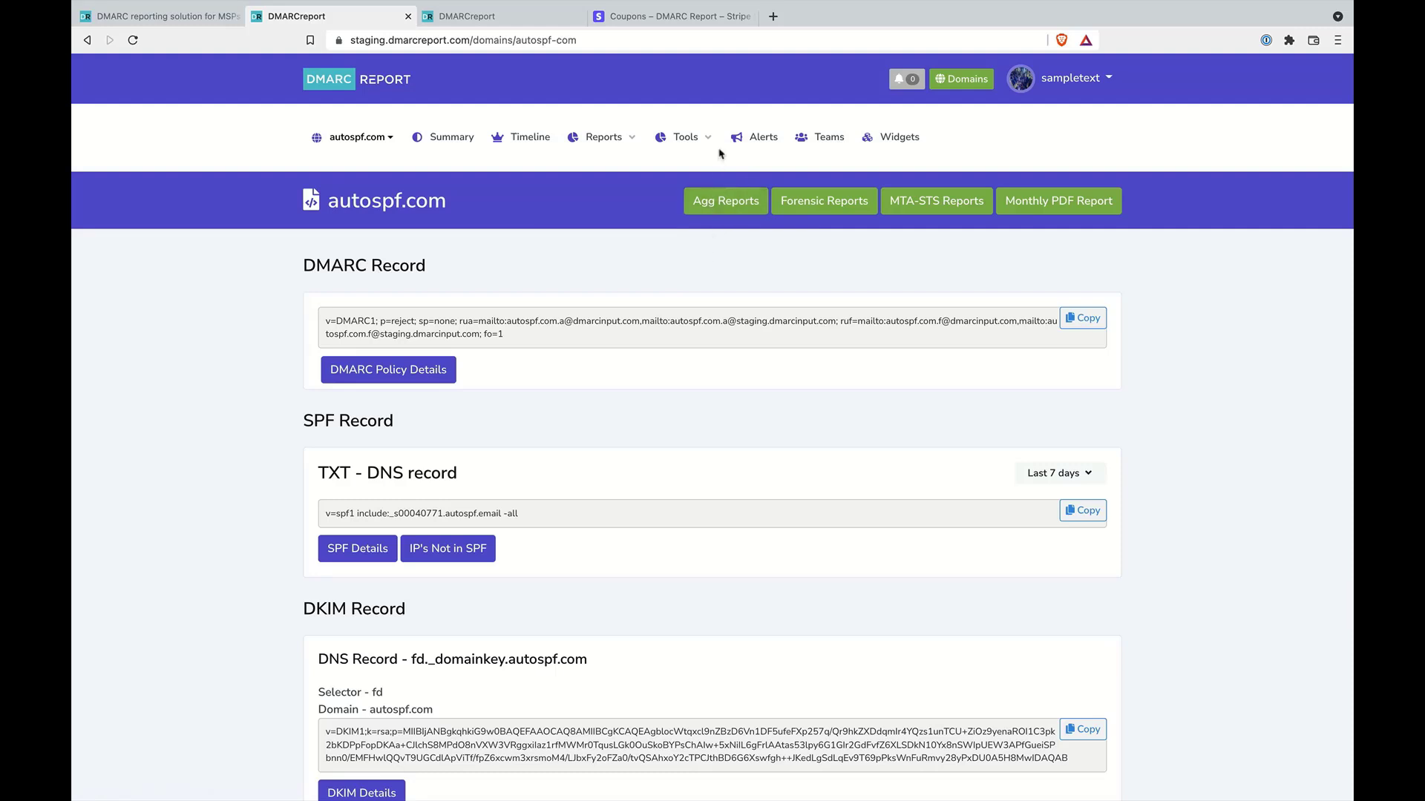
{"action": "mouse_move", "coordinate": [721, 141]}
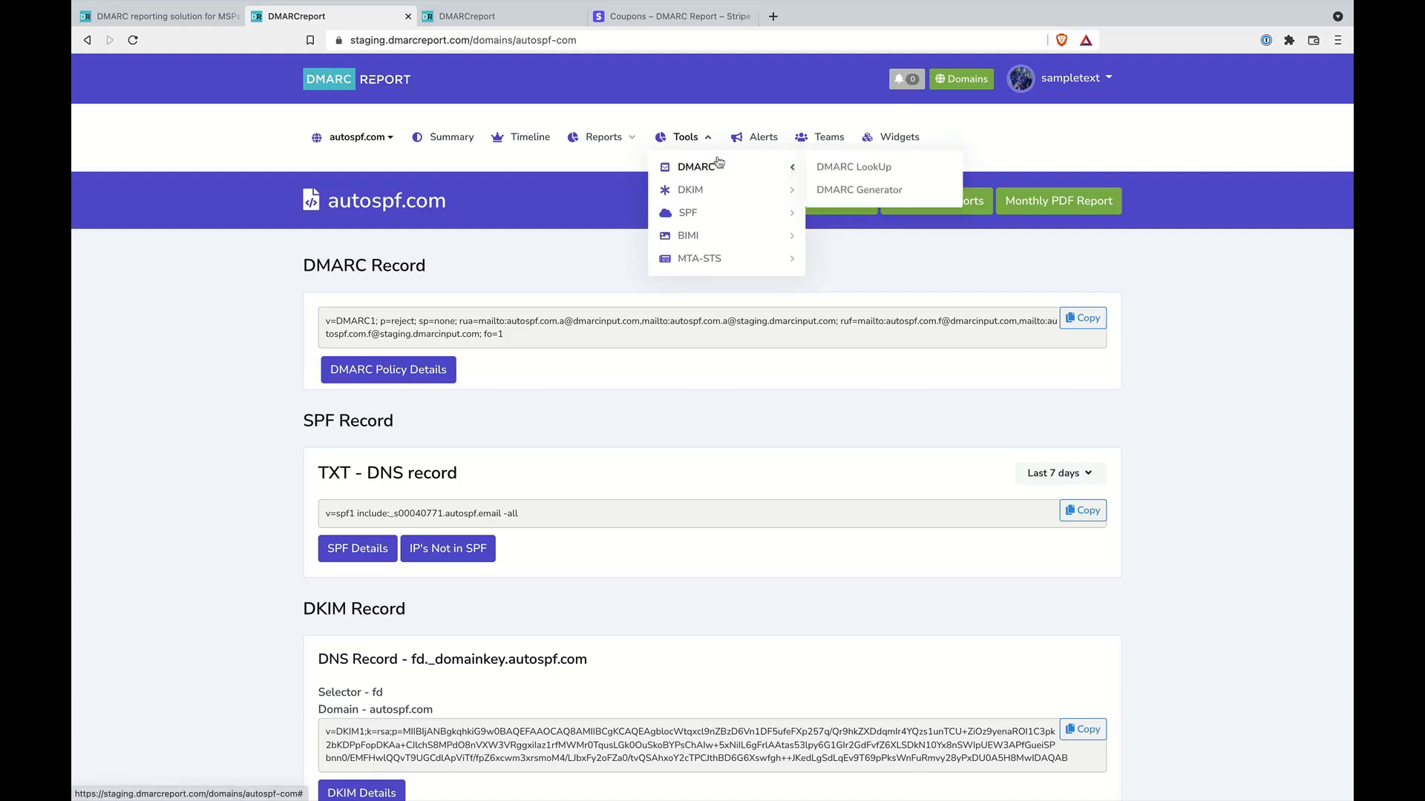
{"action": "mouse_move", "coordinate": [697, 171]}
{"action": "mouse_move", "coordinate": [702, 195]}
{"action": "mouse_move", "coordinate": [697, 220]}
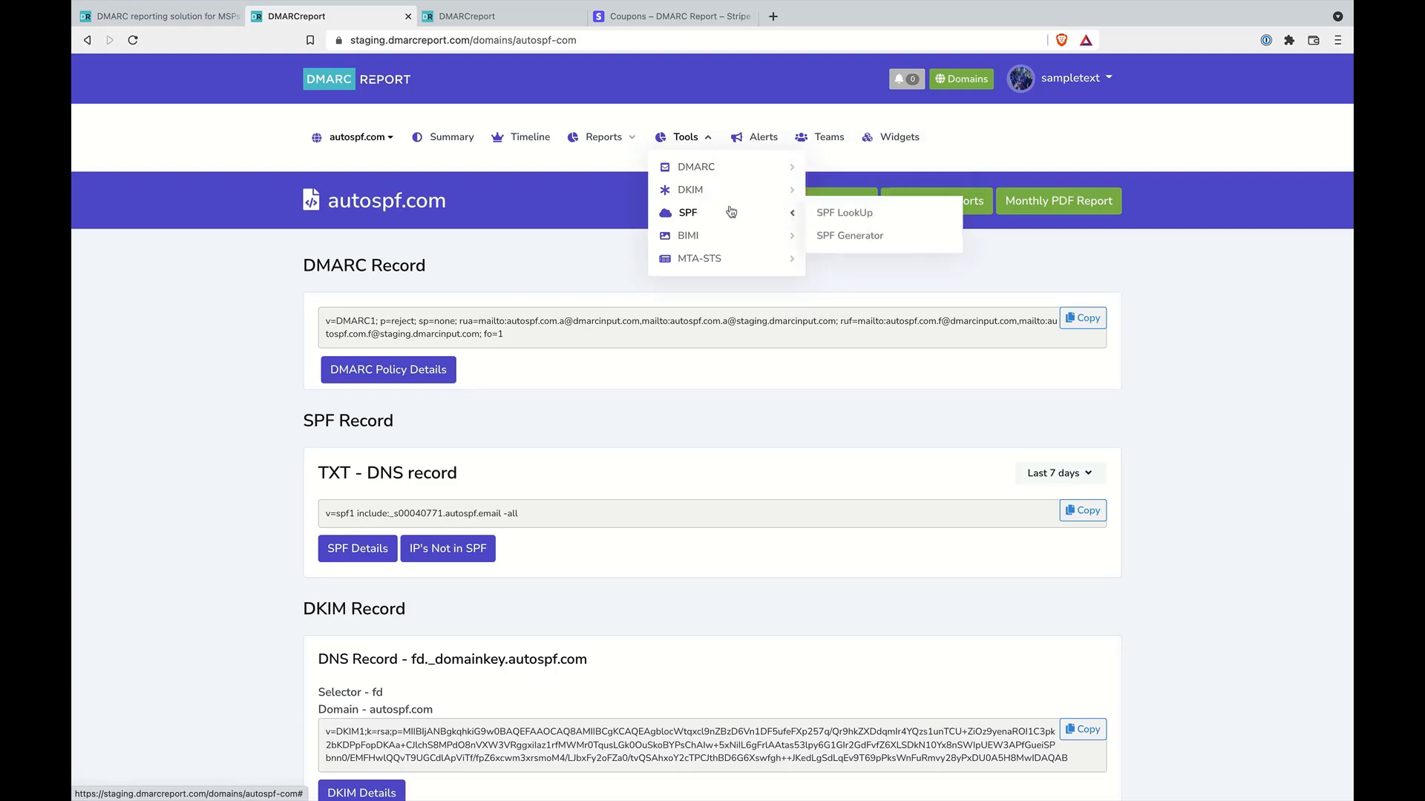
{"action": "mouse_move", "coordinate": [786, 238]}
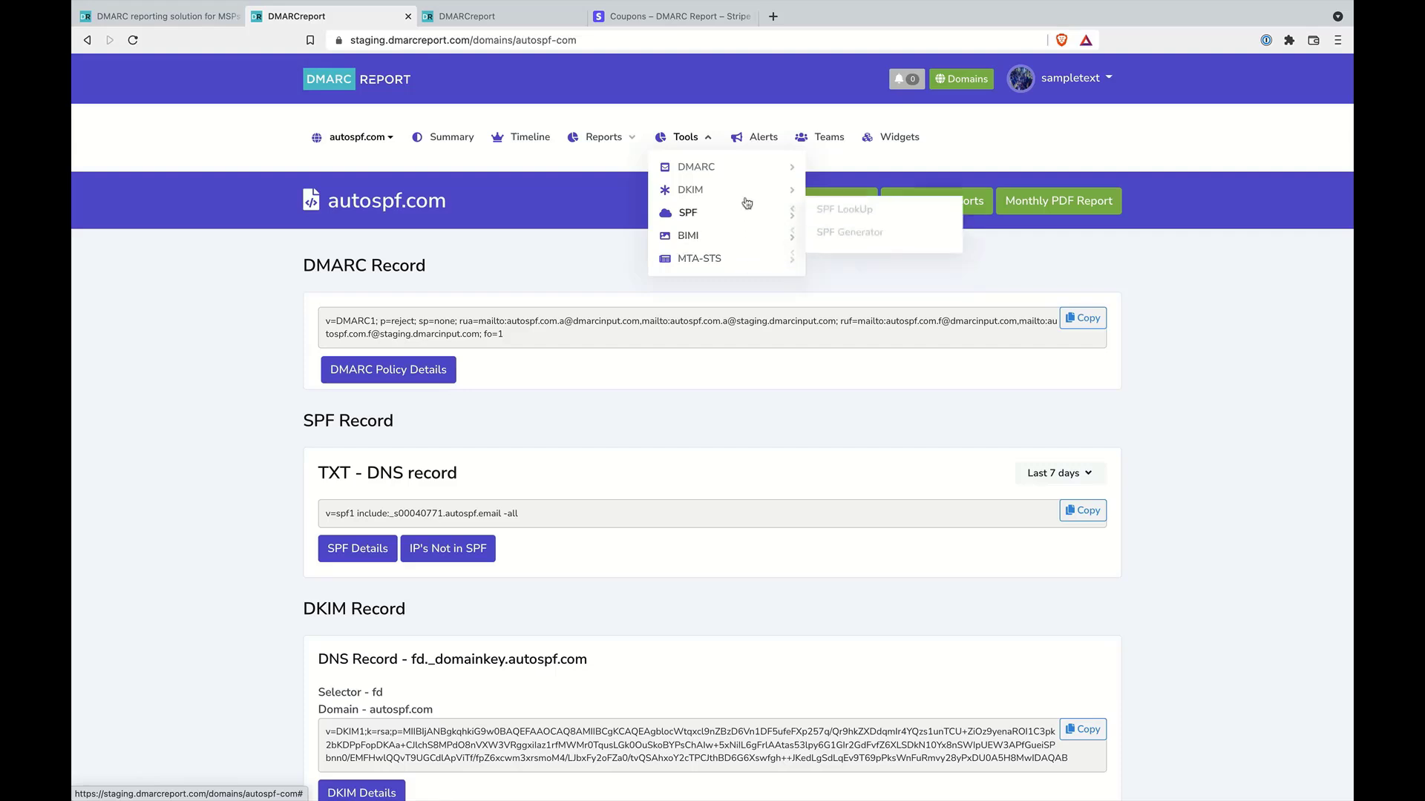
{"action": "mouse_move", "coordinate": [741, 170]}
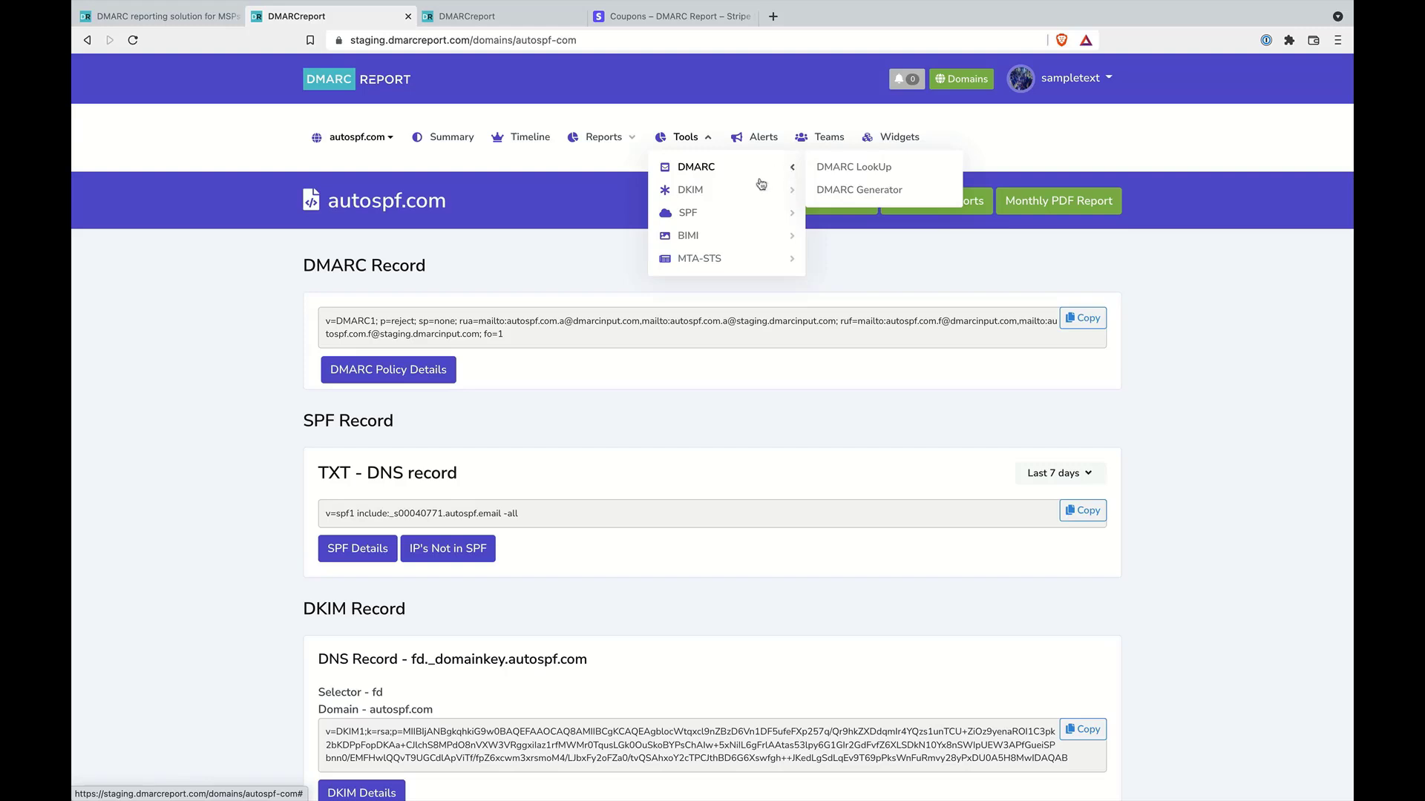
{"action": "mouse_move", "coordinate": [746, 258]}
Start a new alert and name it Auto Subdomain.
{"action": "left_click", "coordinate": [764, 143]}
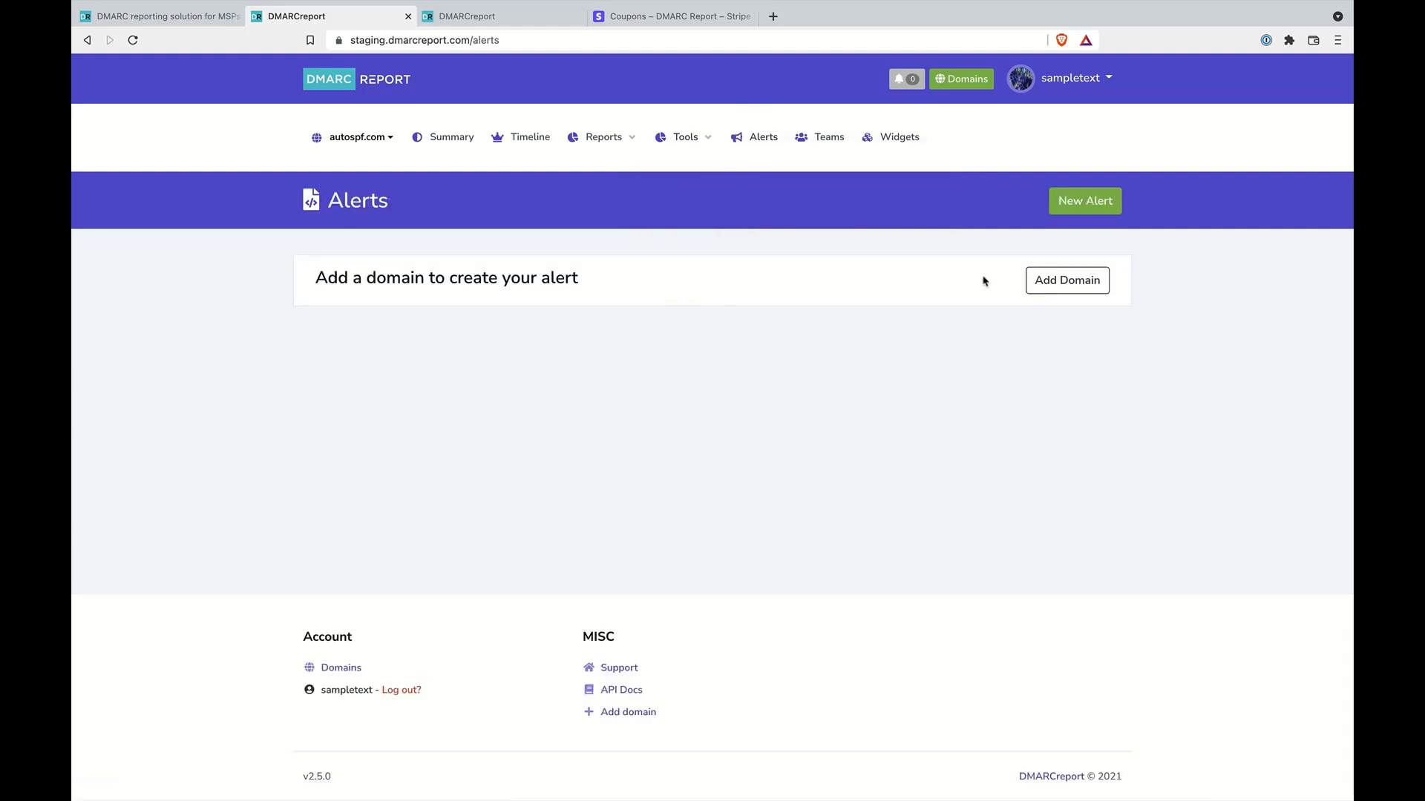
{"action": "left_click", "coordinate": [1055, 209]}
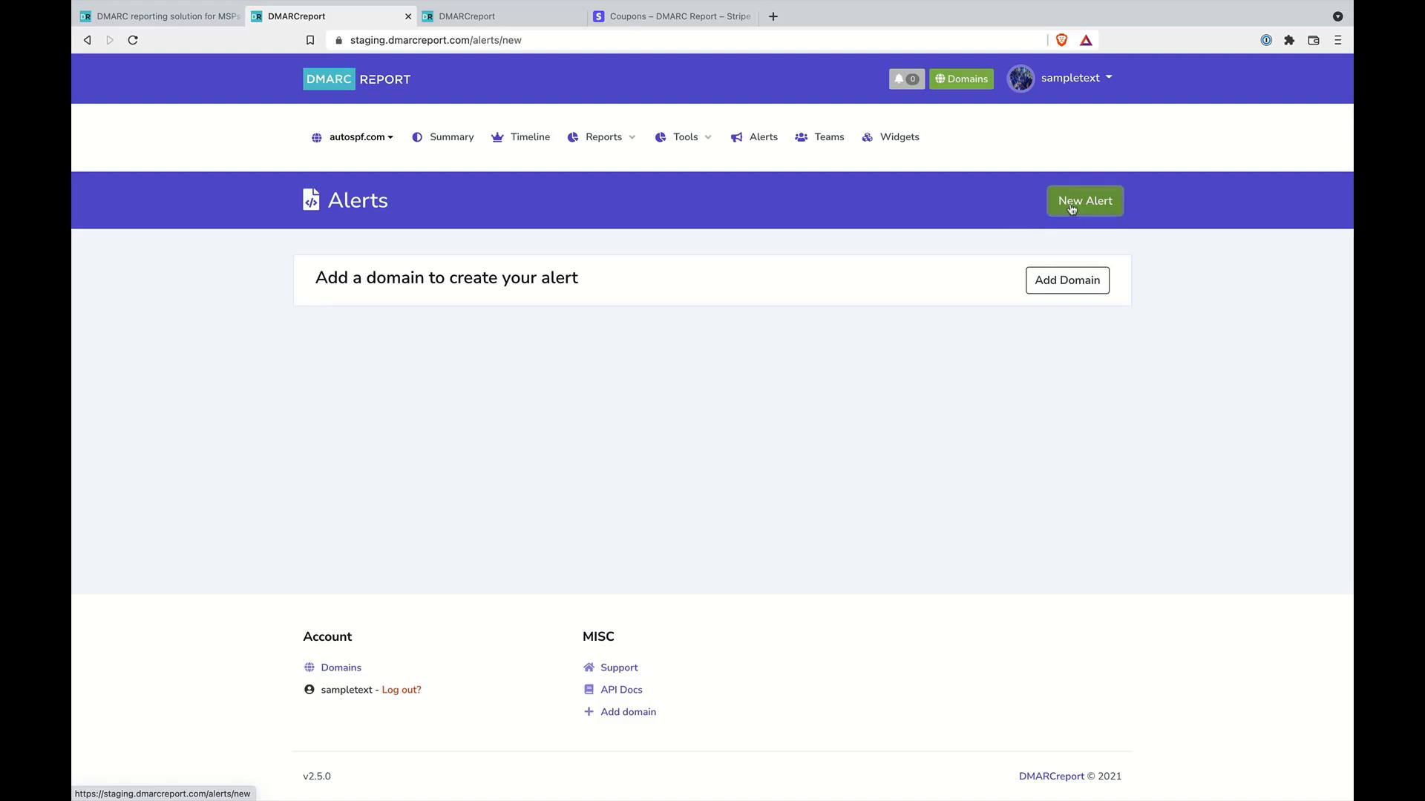
{"action": "left_click", "coordinate": [599, 364]}
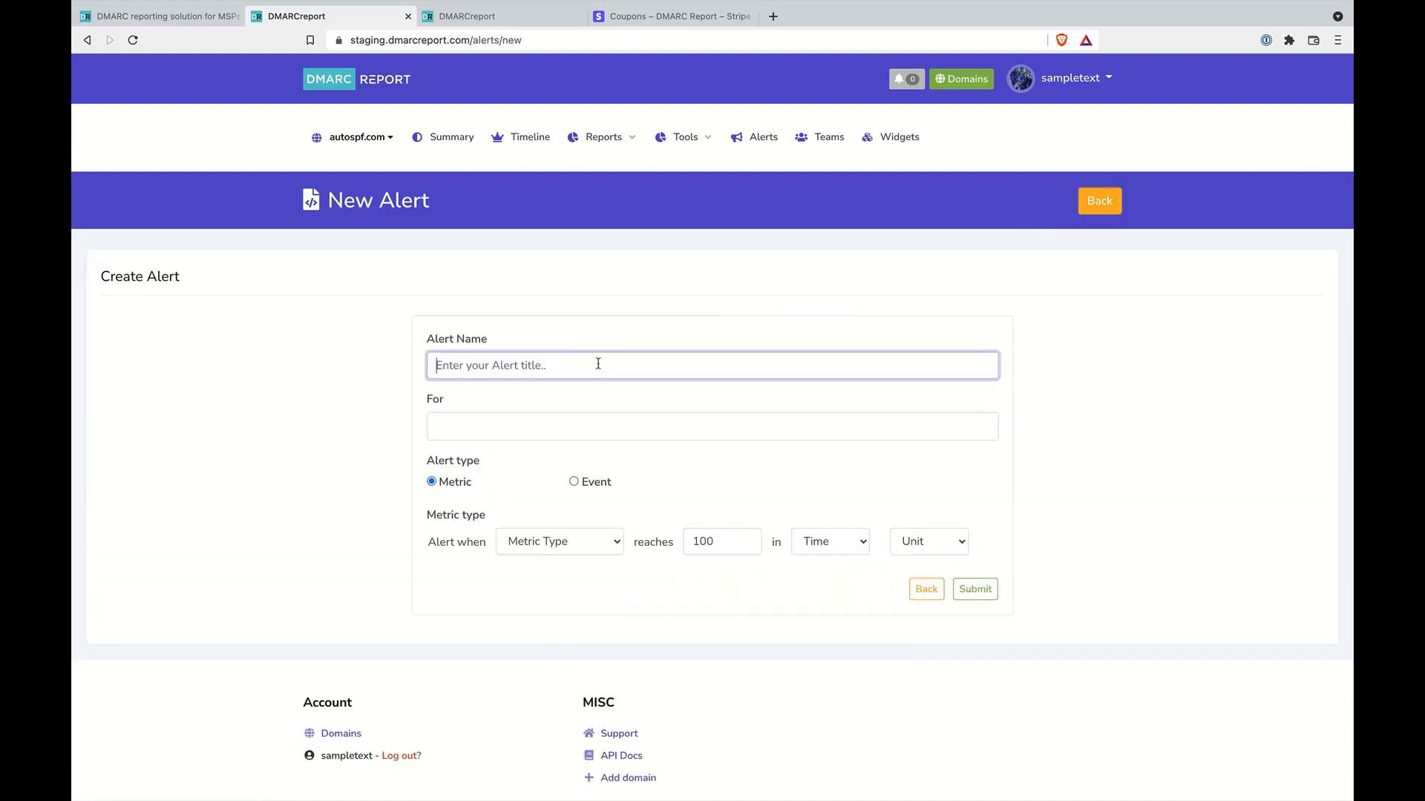
{"action": "type", "text": "Auto Subdomain"}
Make the alert an Event alert for autospf.com with the event type New subdomain detected, submit it and dismiss the notice.
{"action": "left_click", "coordinate": [573, 482]}
{"action": "left_click", "coordinate": [588, 432]}
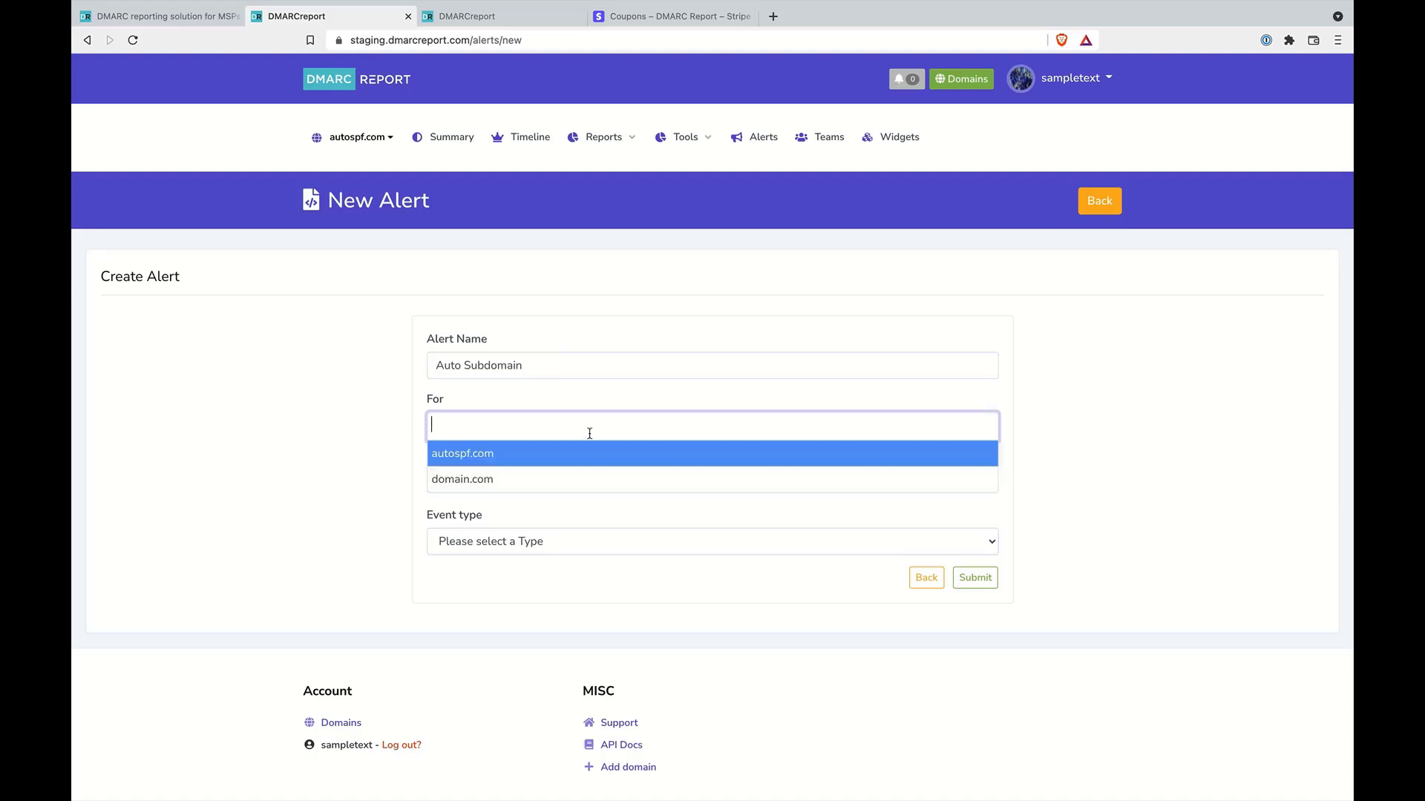
{"action": "left_click", "coordinate": [587, 452]}
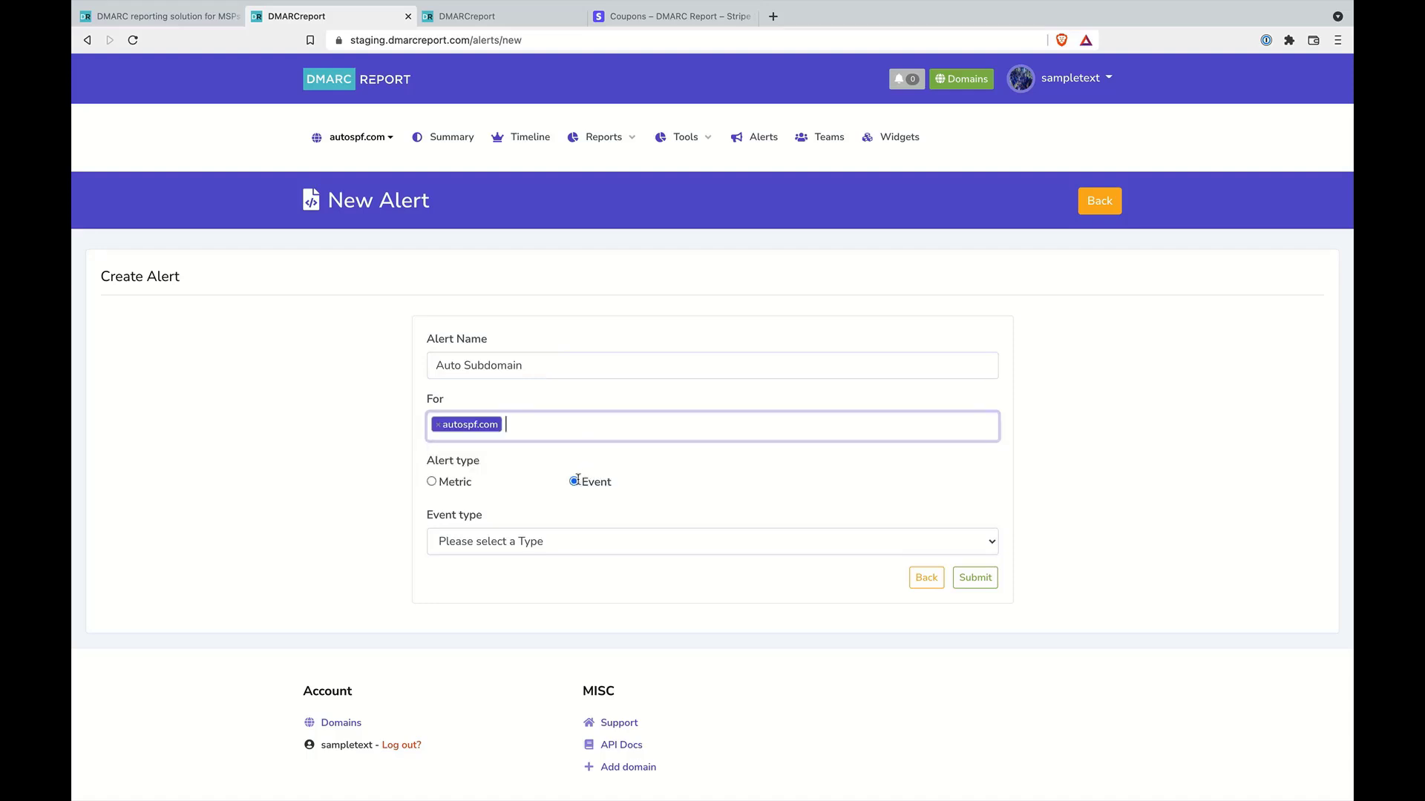
{"action": "left_click", "coordinate": [530, 552]}
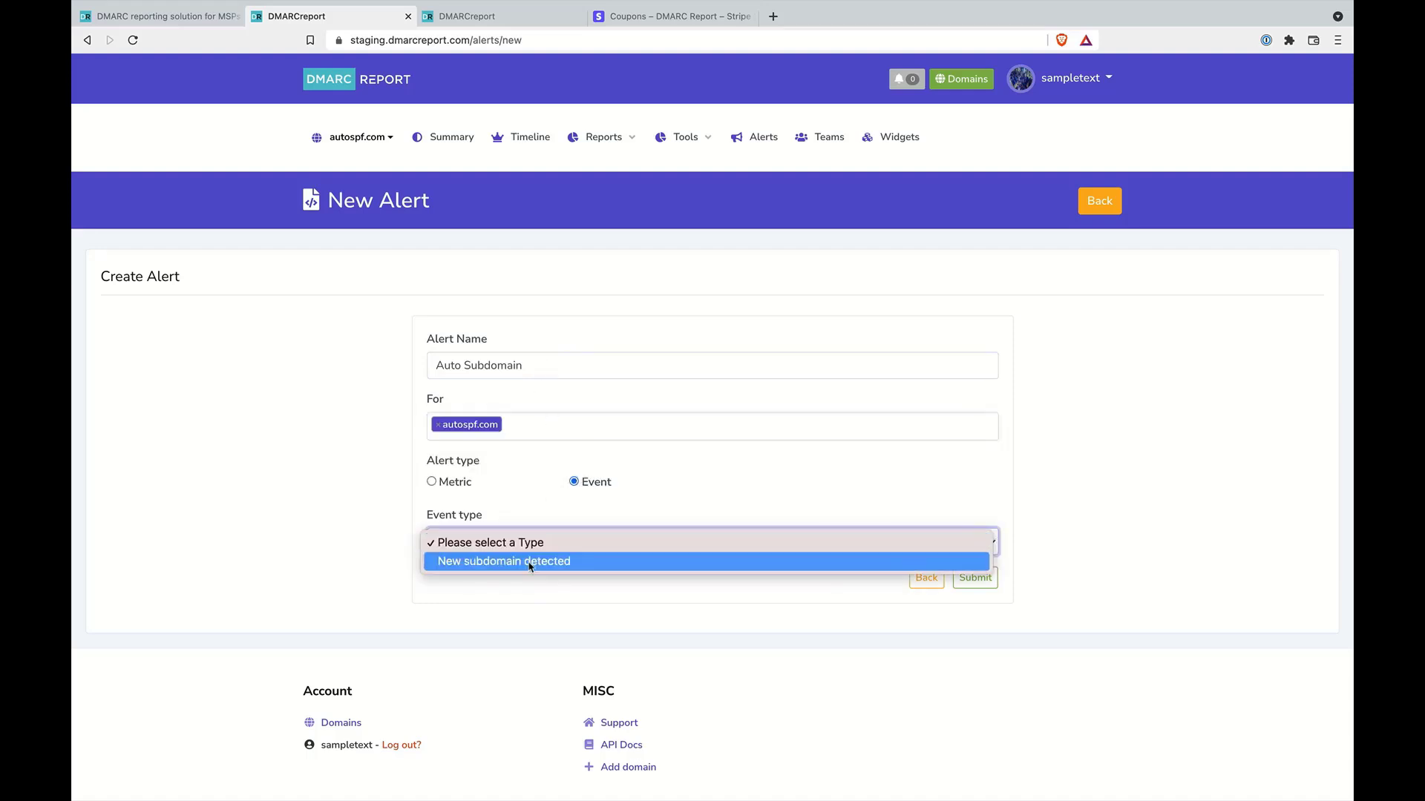
{"action": "left_click", "coordinate": [530, 561]}
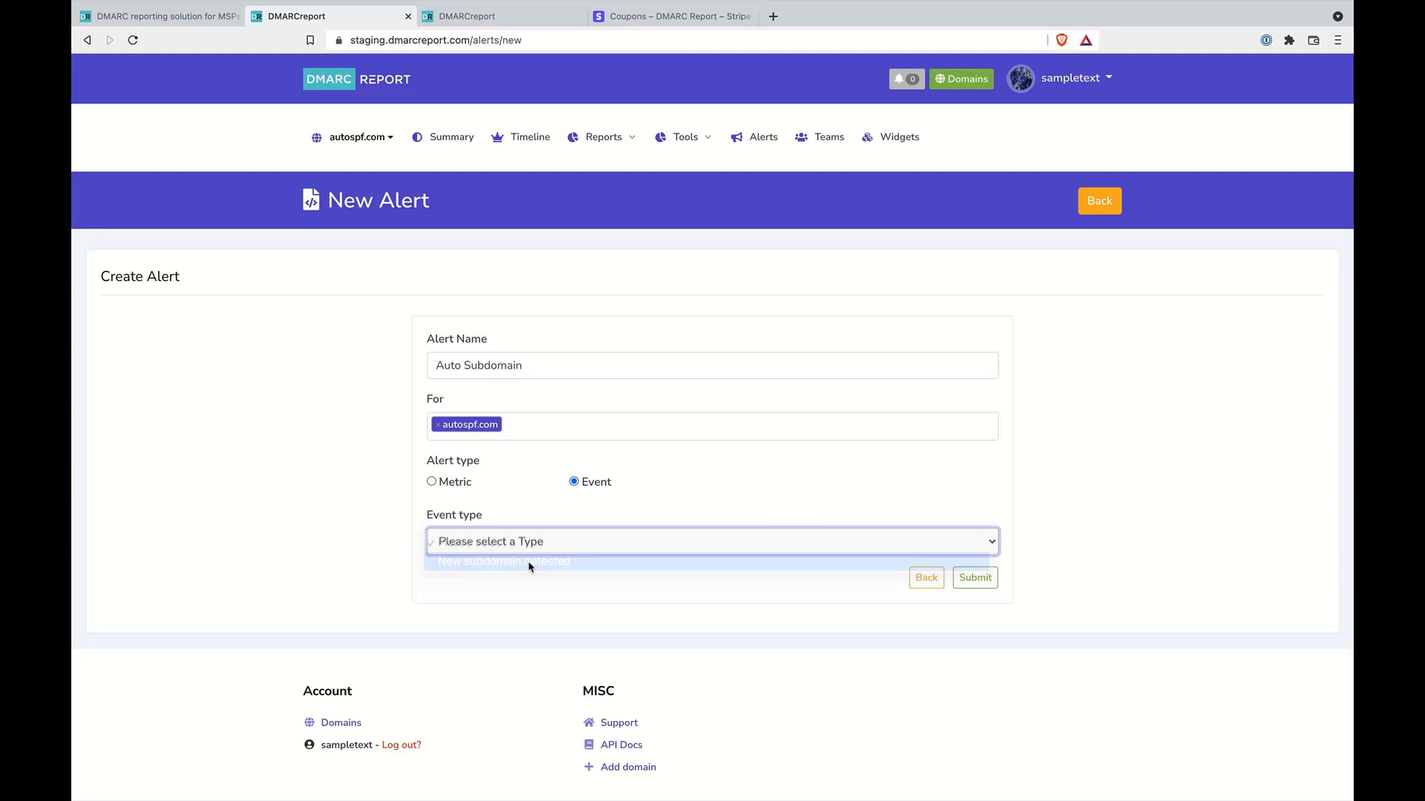
{"action": "left_click", "coordinate": [971, 579]}
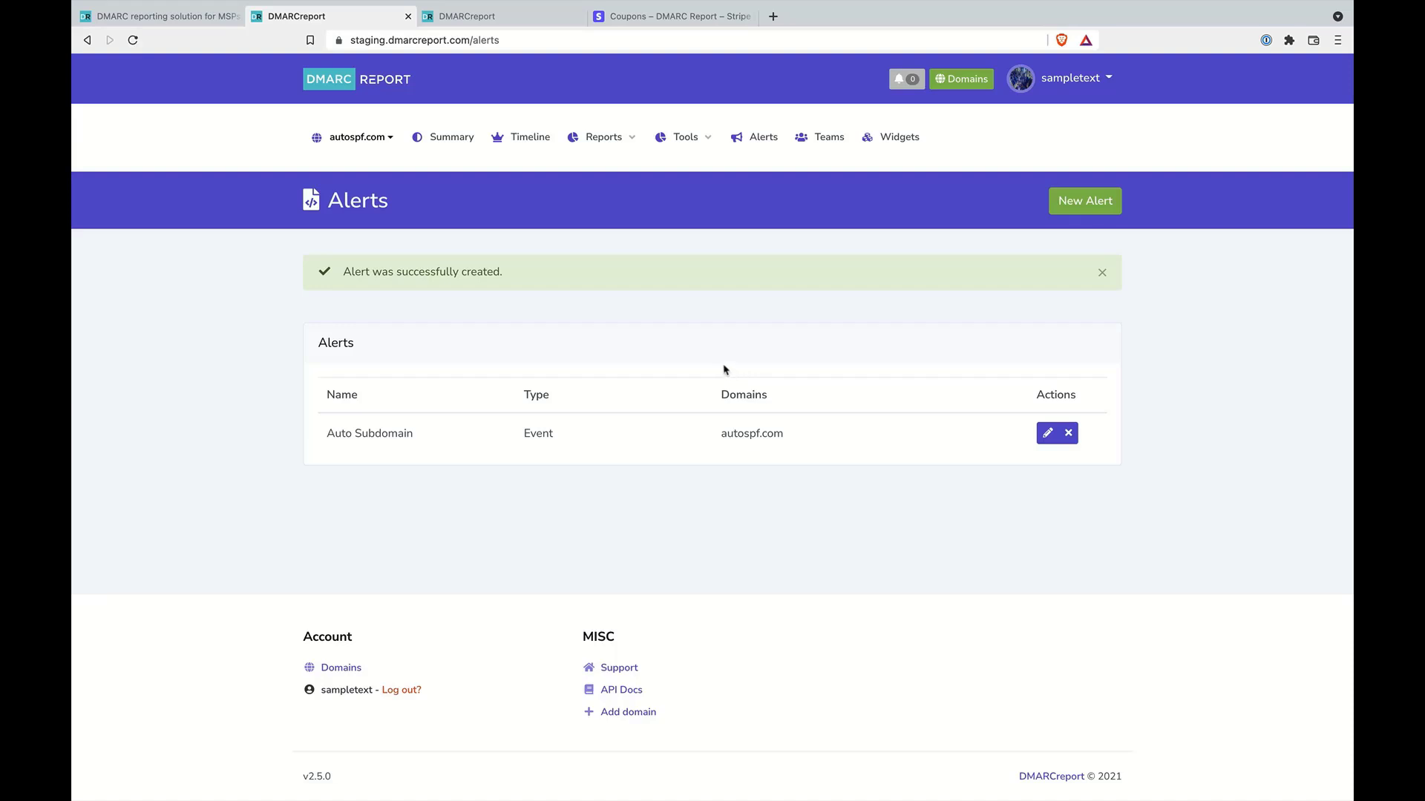
{"action": "left_click", "coordinate": [1100, 275]}
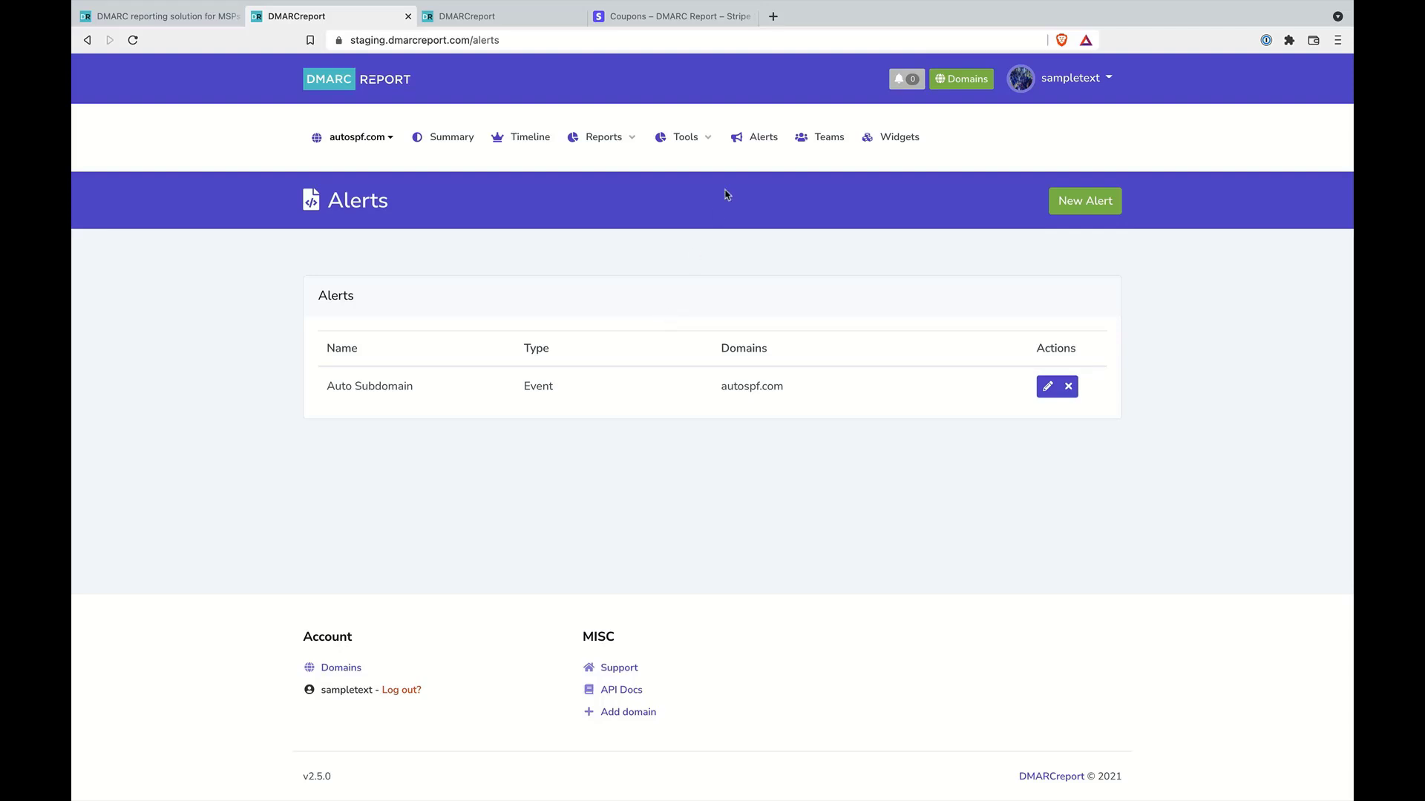
Start another new alert and draft a metric condition for Emails reported reaching 100 in 3 Hours.
{"action": "left_click", "coordinate": [749, 138]}
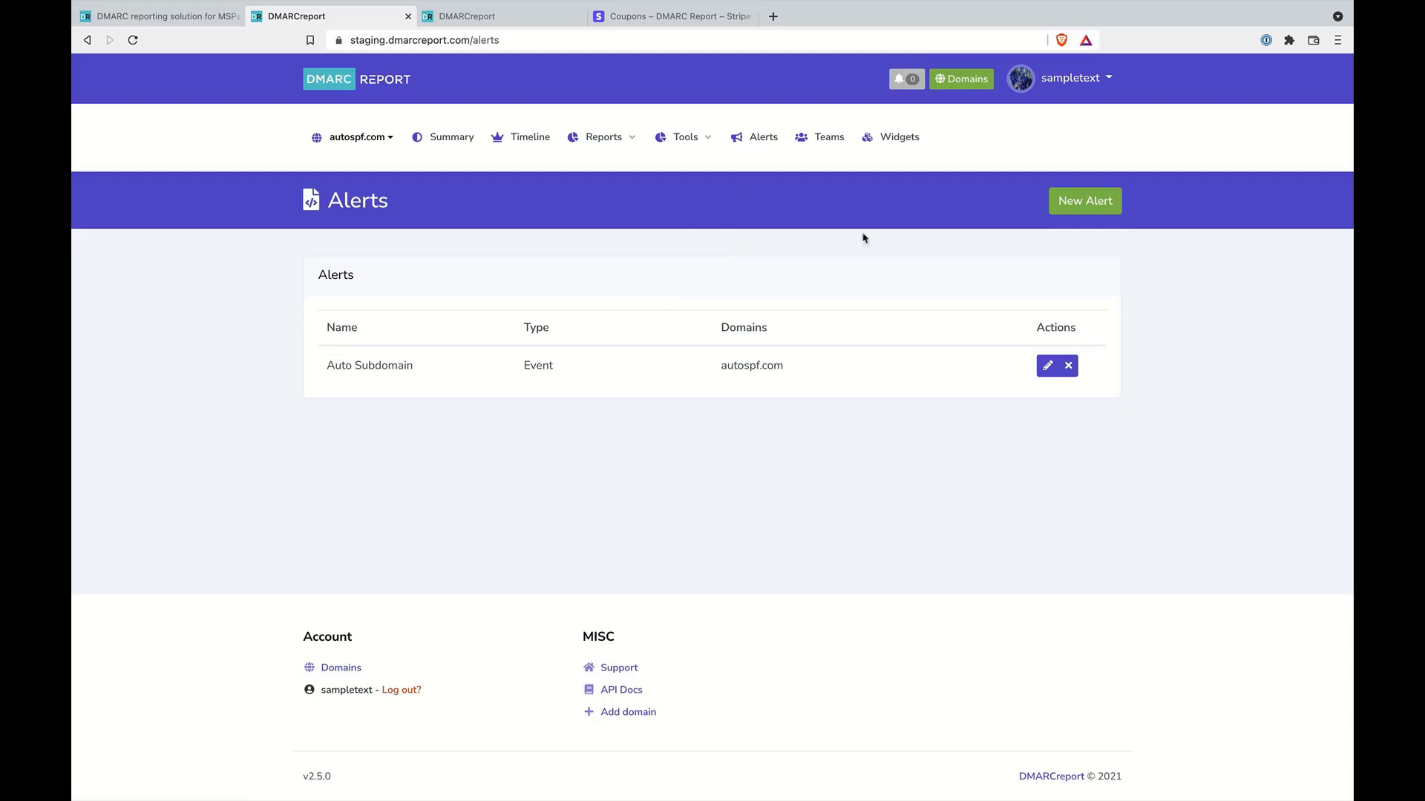
{"action": "left_click", "coordinate": [1059, 200]}
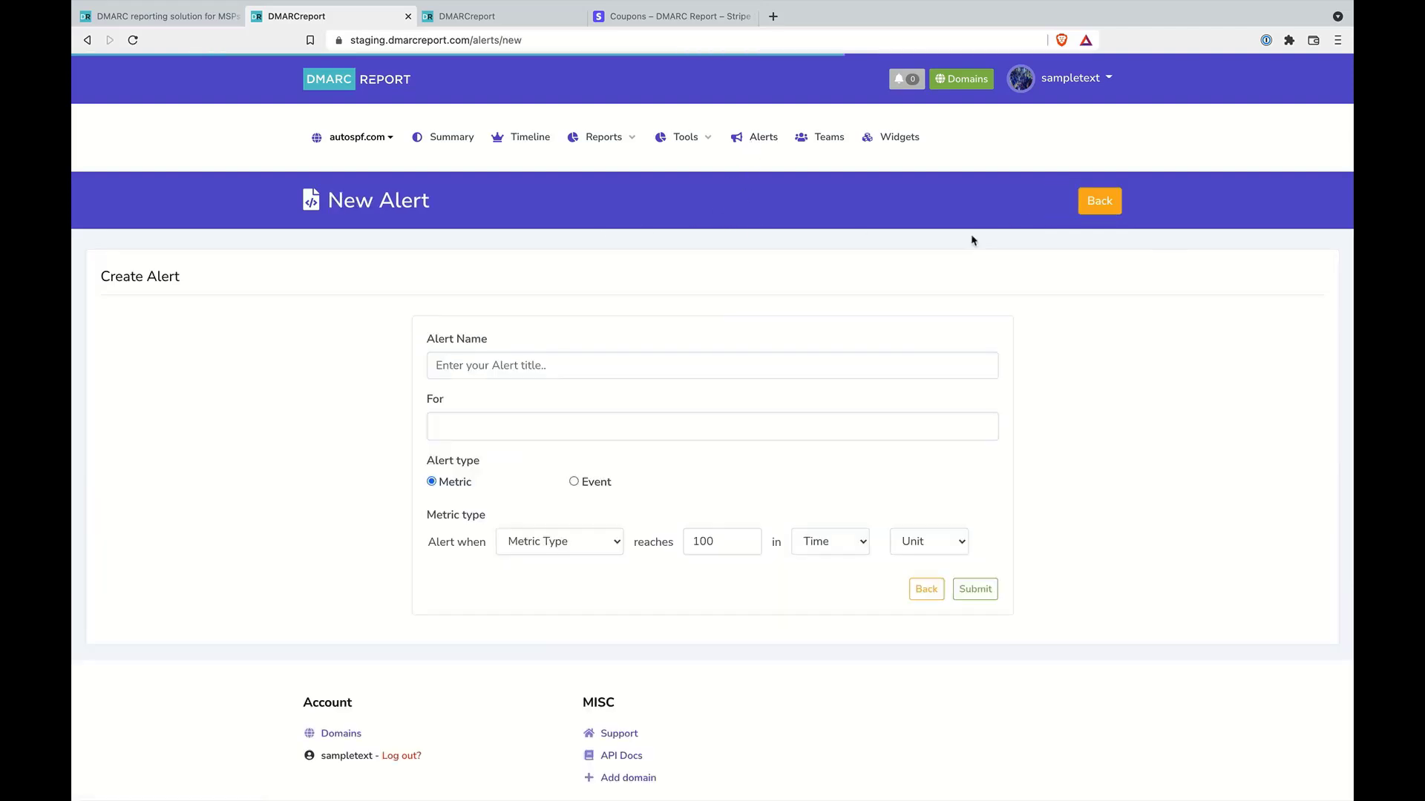
{"action": "left_click", "coordinate": [598, 547]}
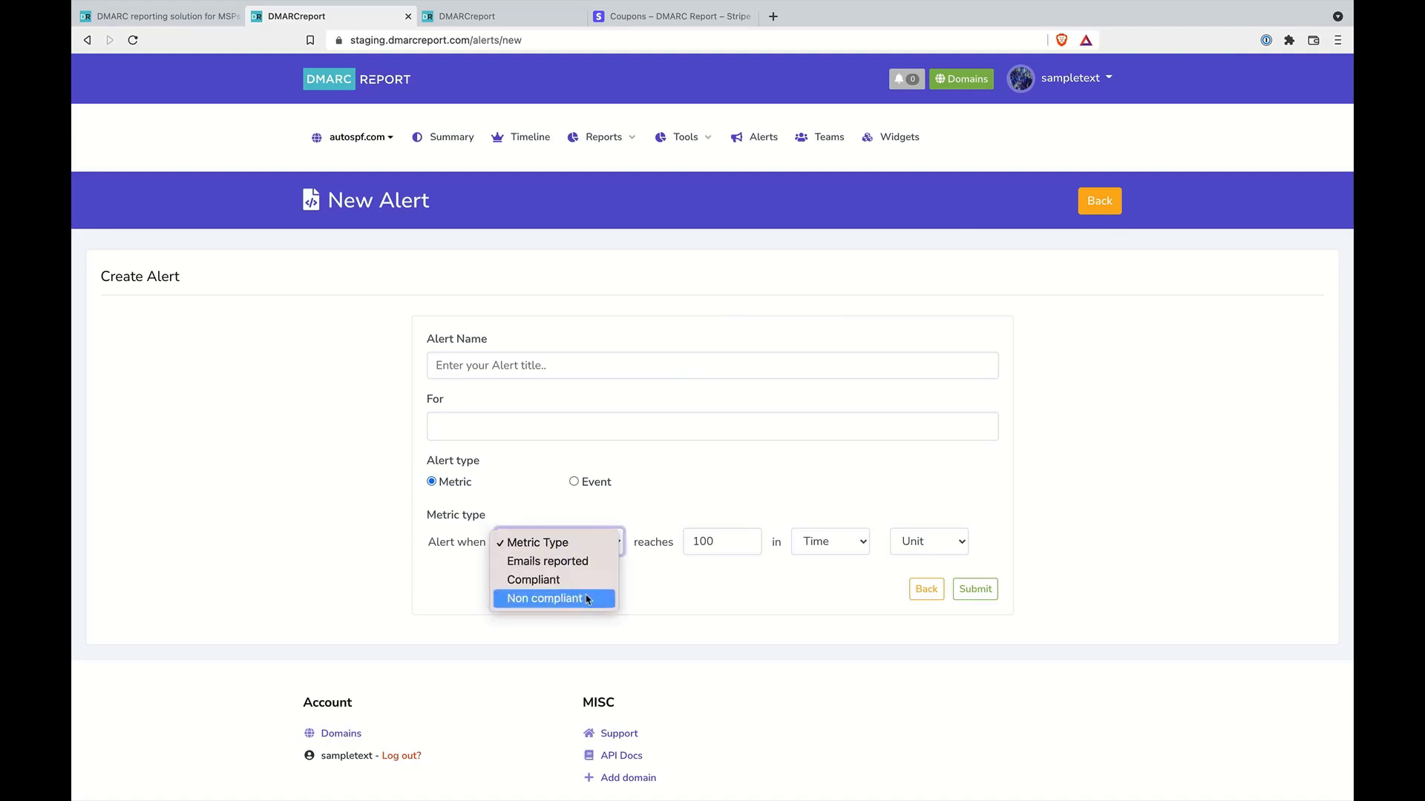
{"action": "left_click", "coordinate": [598, 563]}
{"action": "left_click", "coordinate": [727, 540]}
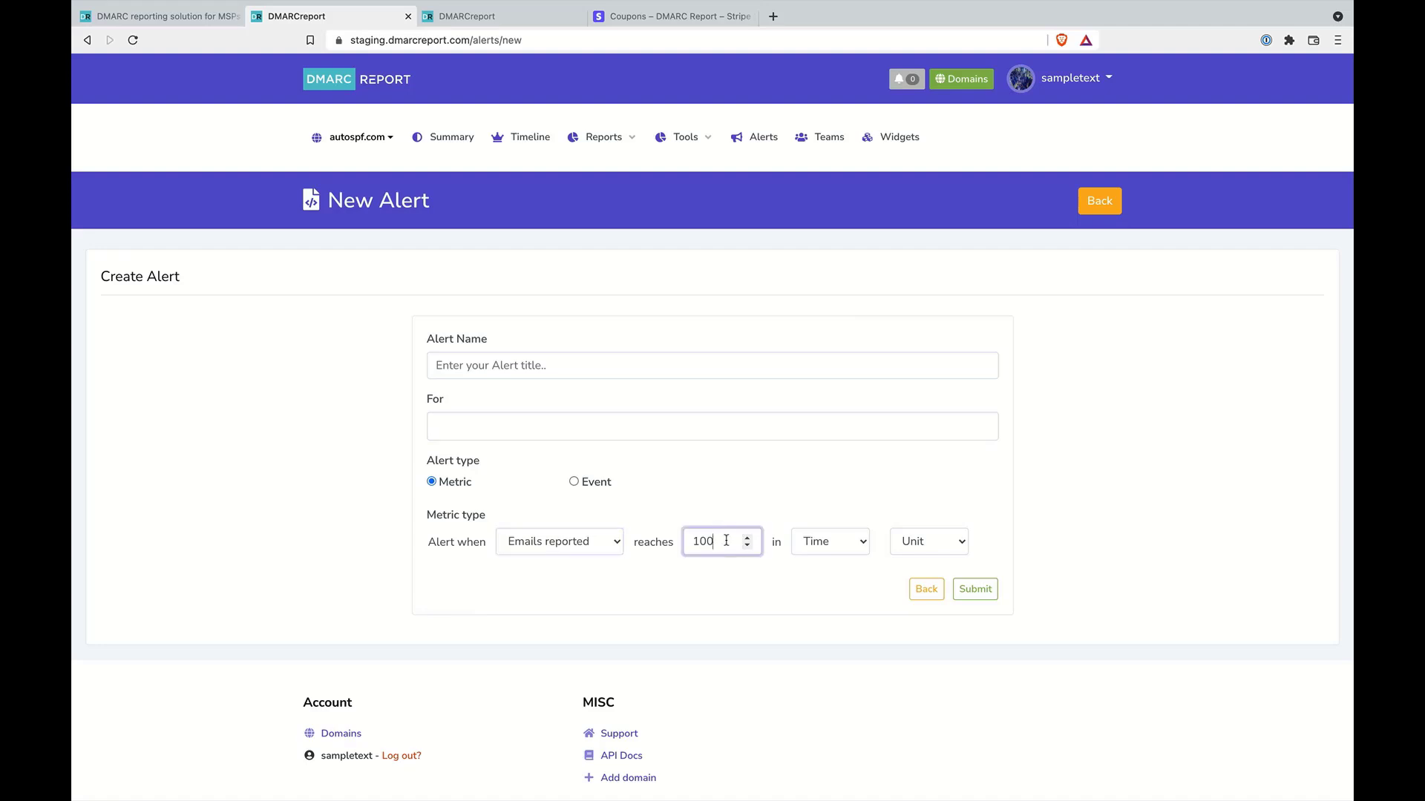
{"action": "left_click", "coordinate": [829, 541]}
{"action": "left_click", "coordinate": [826, 599]}
{"action": "left_click", "coordinate": [941, 544]}
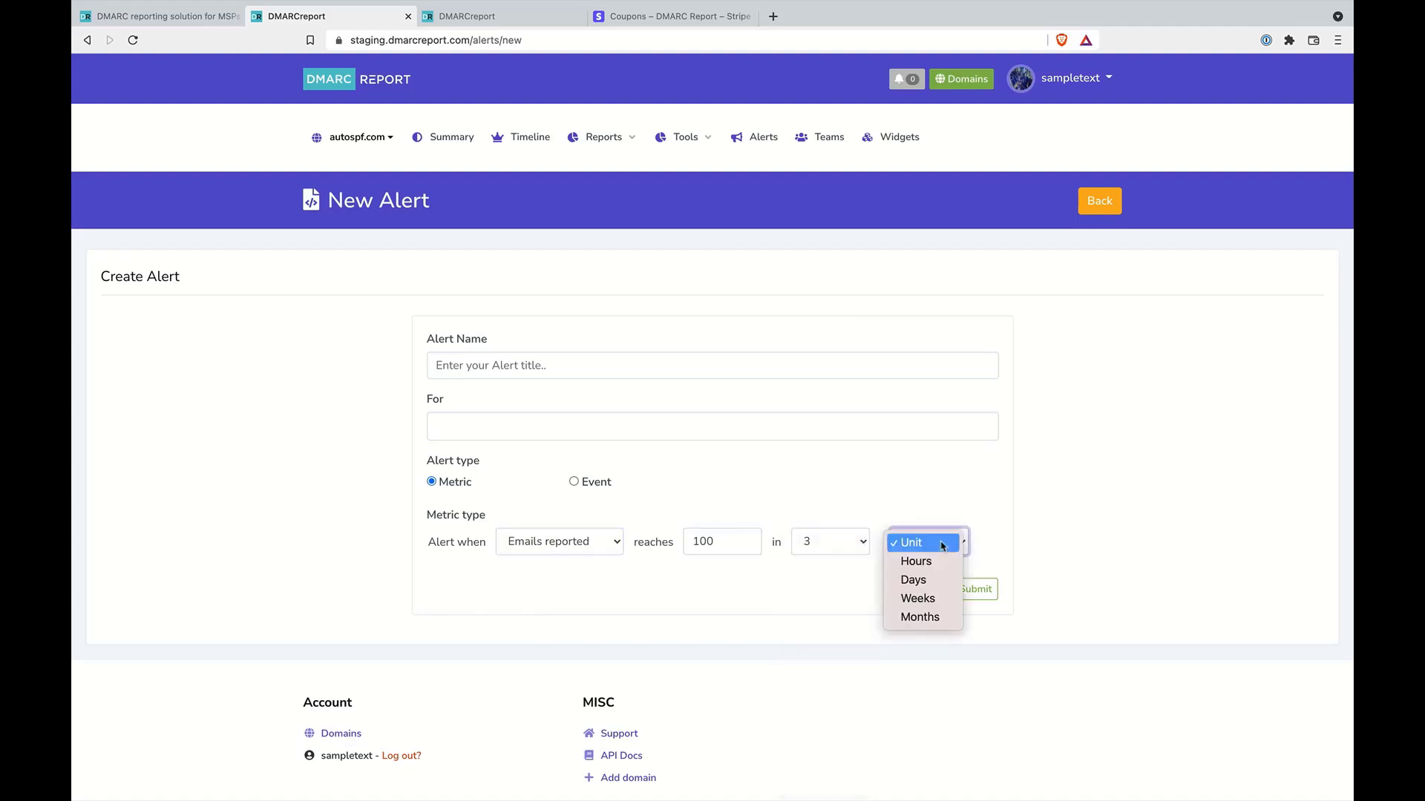
{"action": "left_click", "coordinate": [938, 564]}
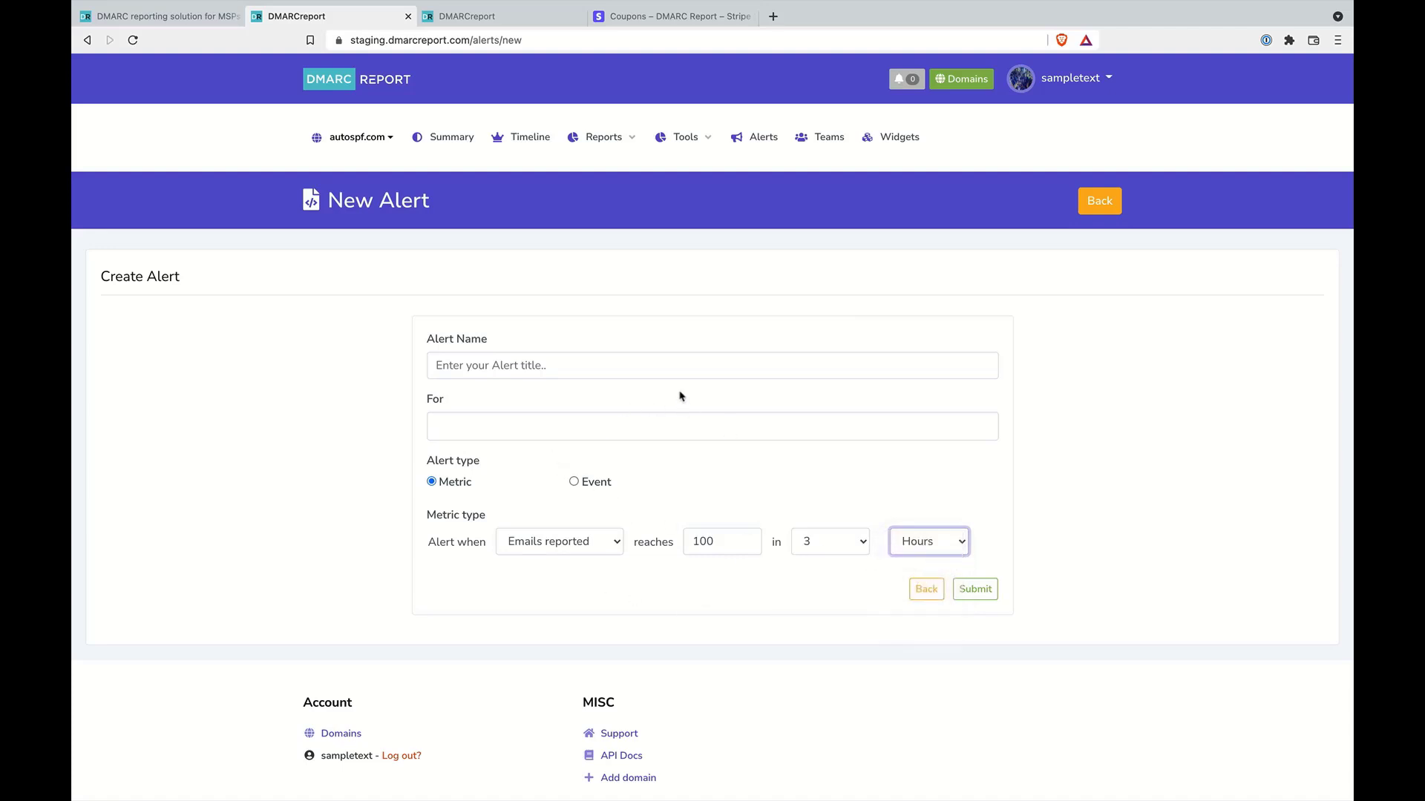
Switch the draft alert's metric type to Non compliant and check its threshold and time options.
{"action": "left_click", "coordinate": [579, 543]}
{"action": "left_click", "coordinate": [579, 580]}
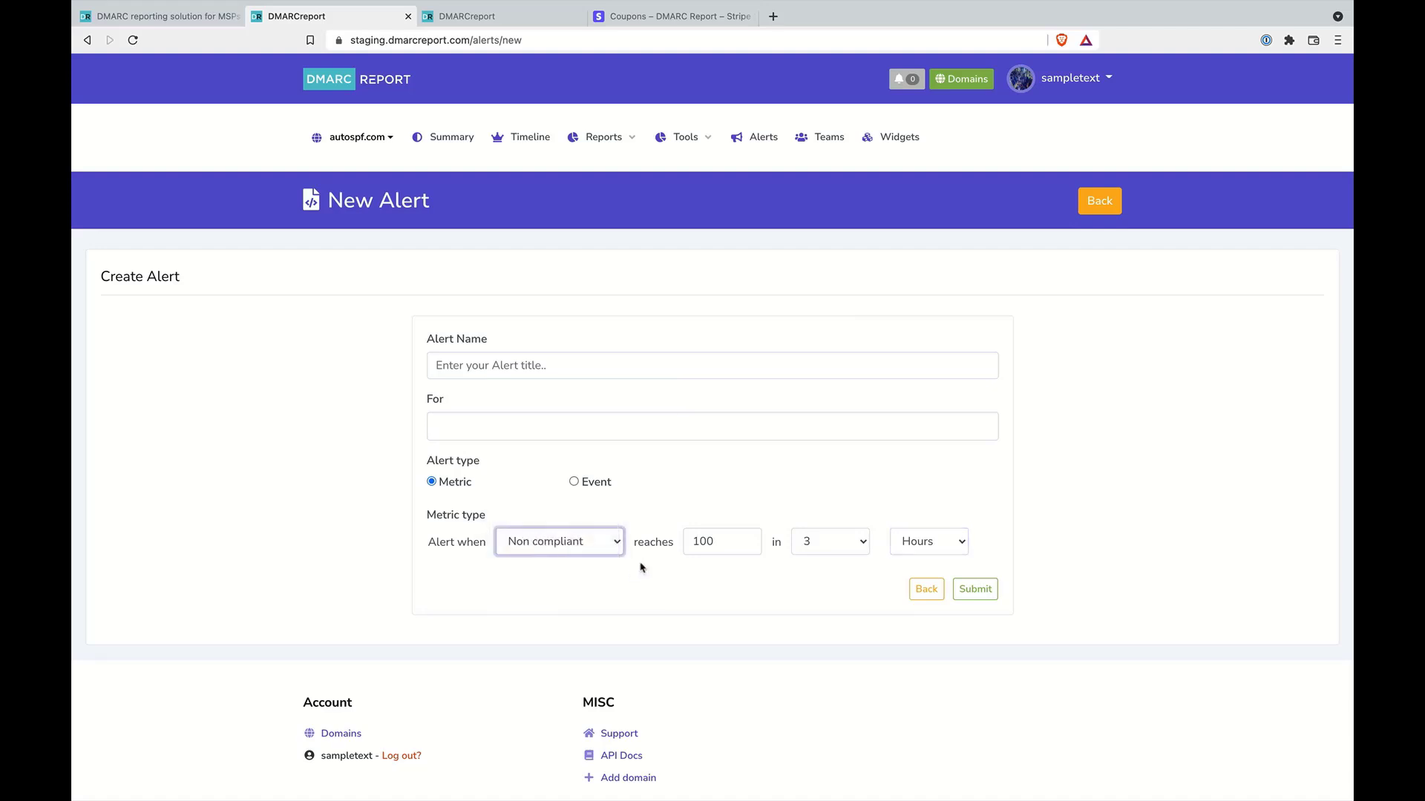
{"action": "double_click", "coordinate": [722, 548]}
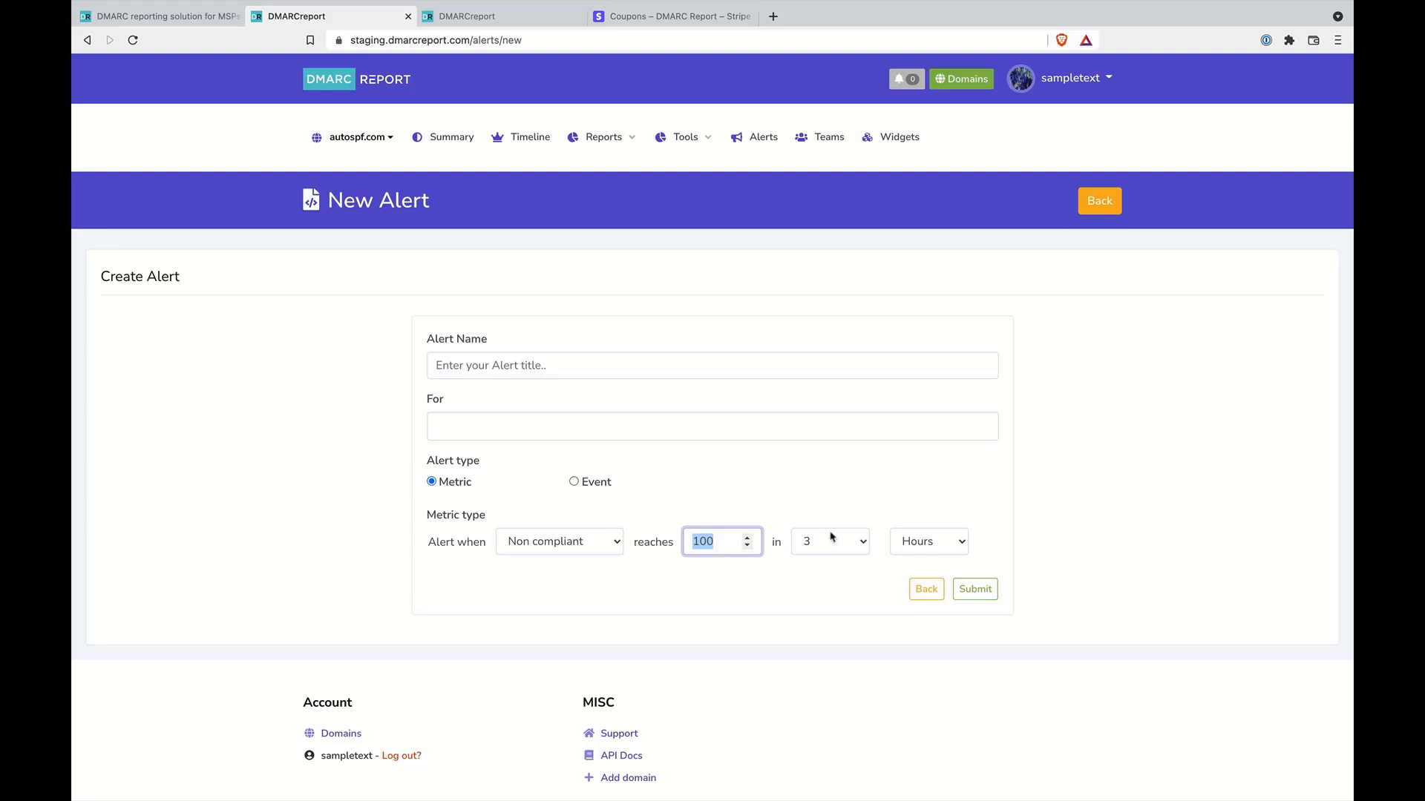
{"action": "left_click", "coordinate": [853, 542]}
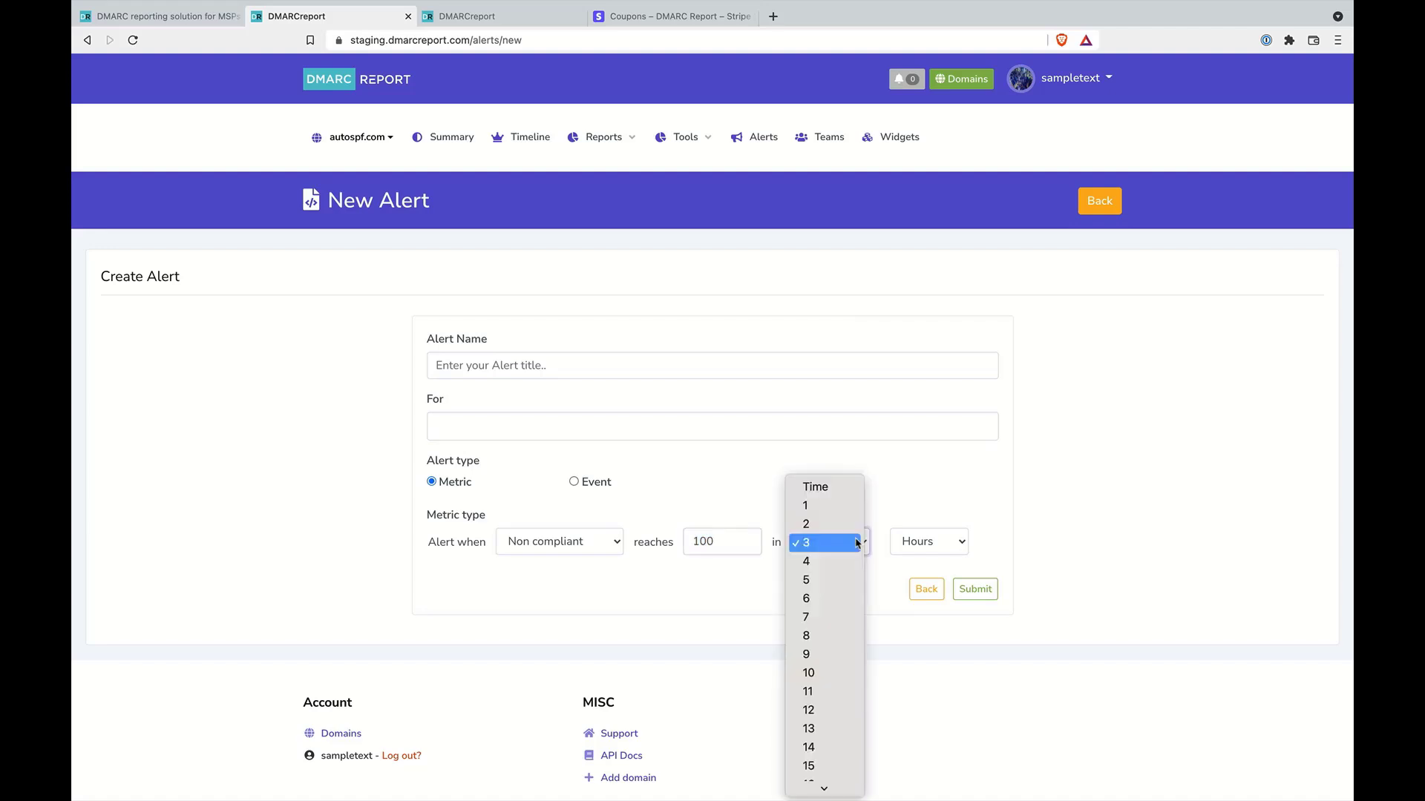
{"action": "left_click", "coordinate": [923, 481]}
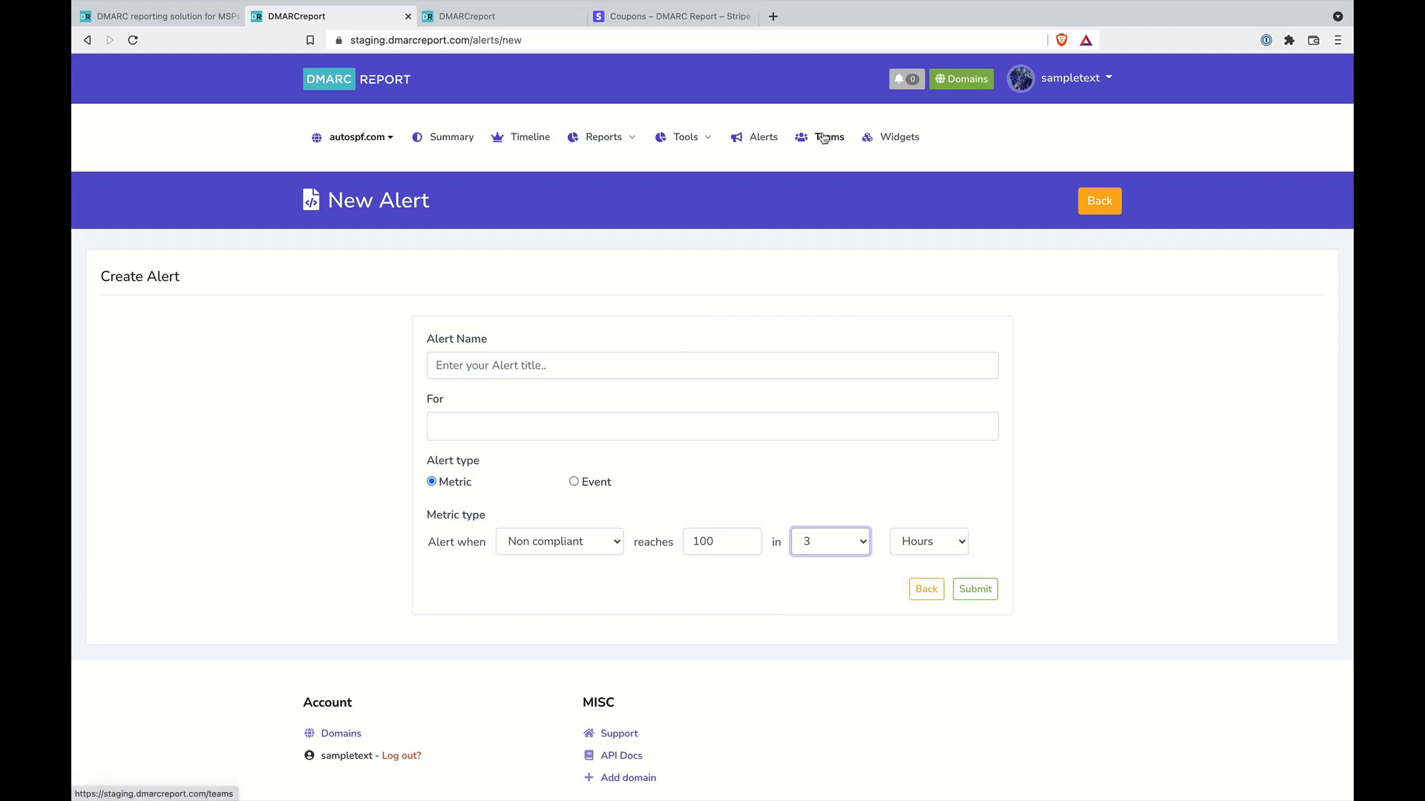
Start a new widget for autospf.com covering the Last 7 days and name it Test Report.
{"action": "left_click", "coordinate": [904, 144]}
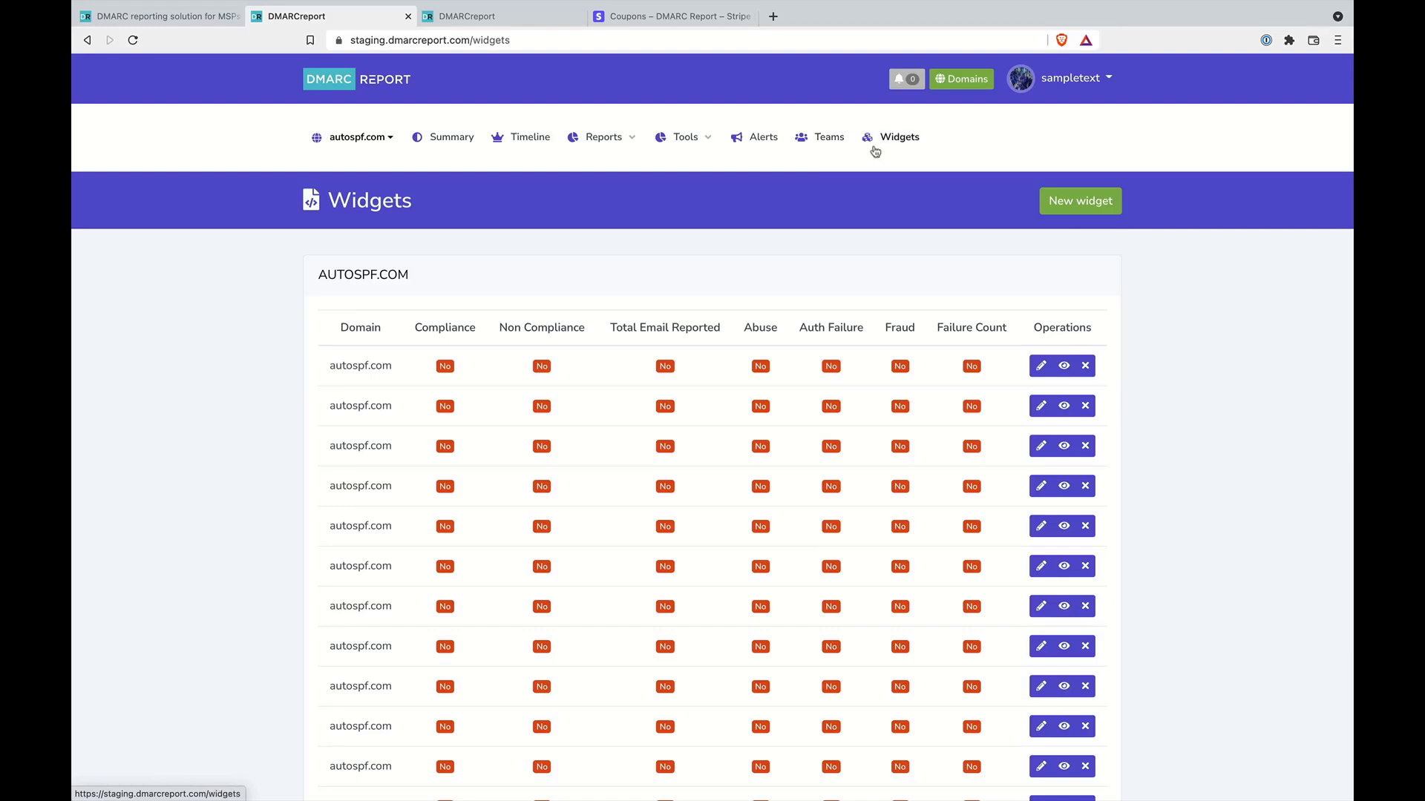
{"action": "left_click", "coordinate": [1076, 208]}
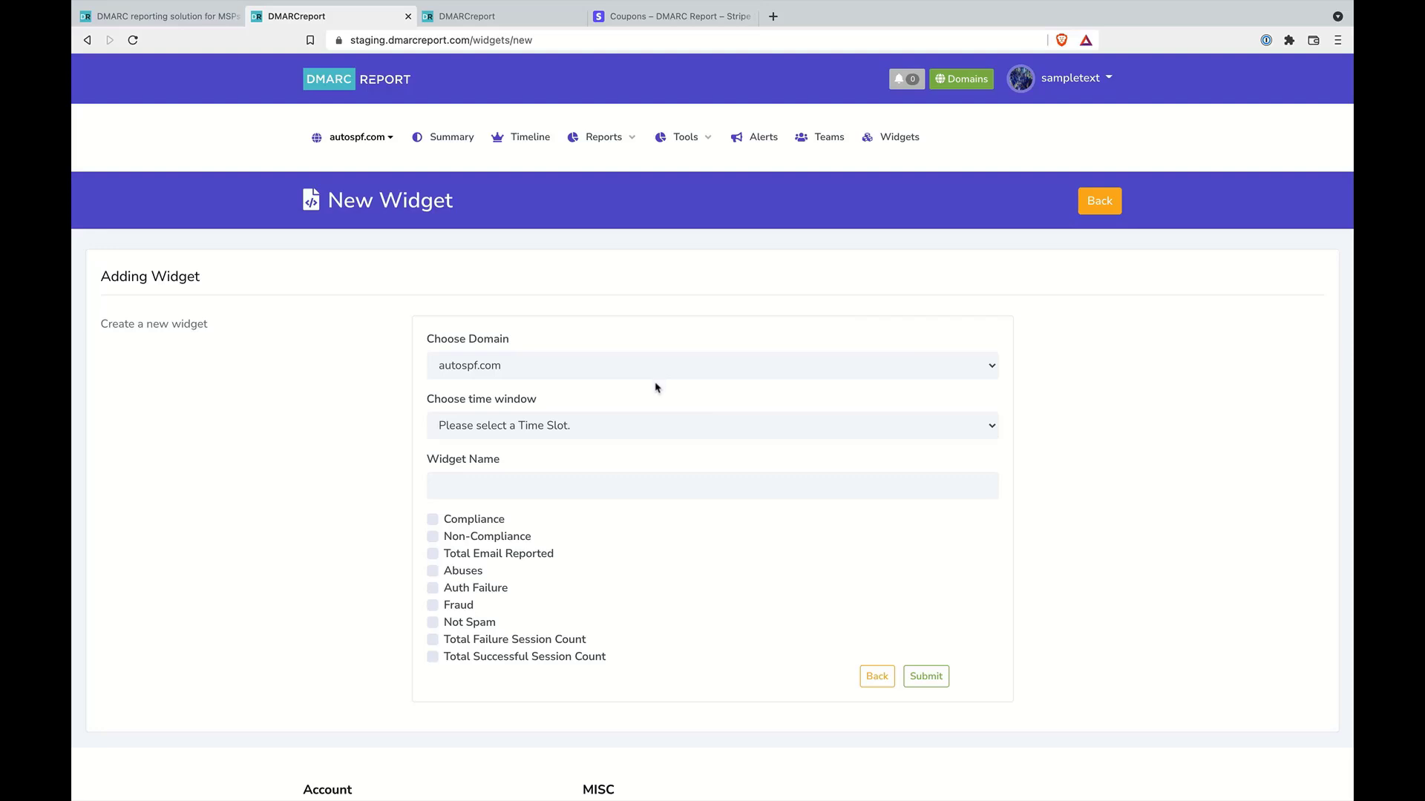
{"action": "left_click", "coordinate": [646, 433]}
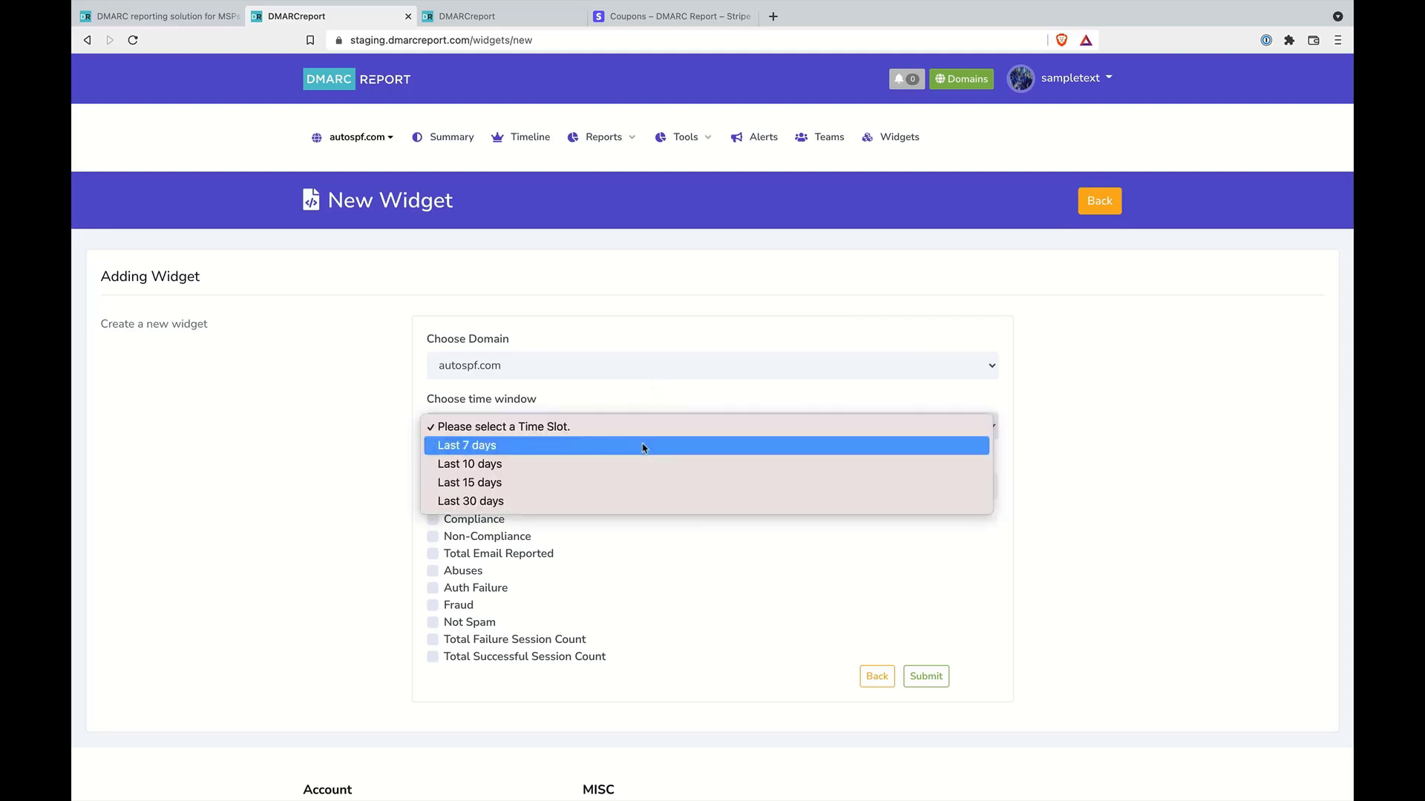
{"action": "left_click", "coordinate": [644, 449]}
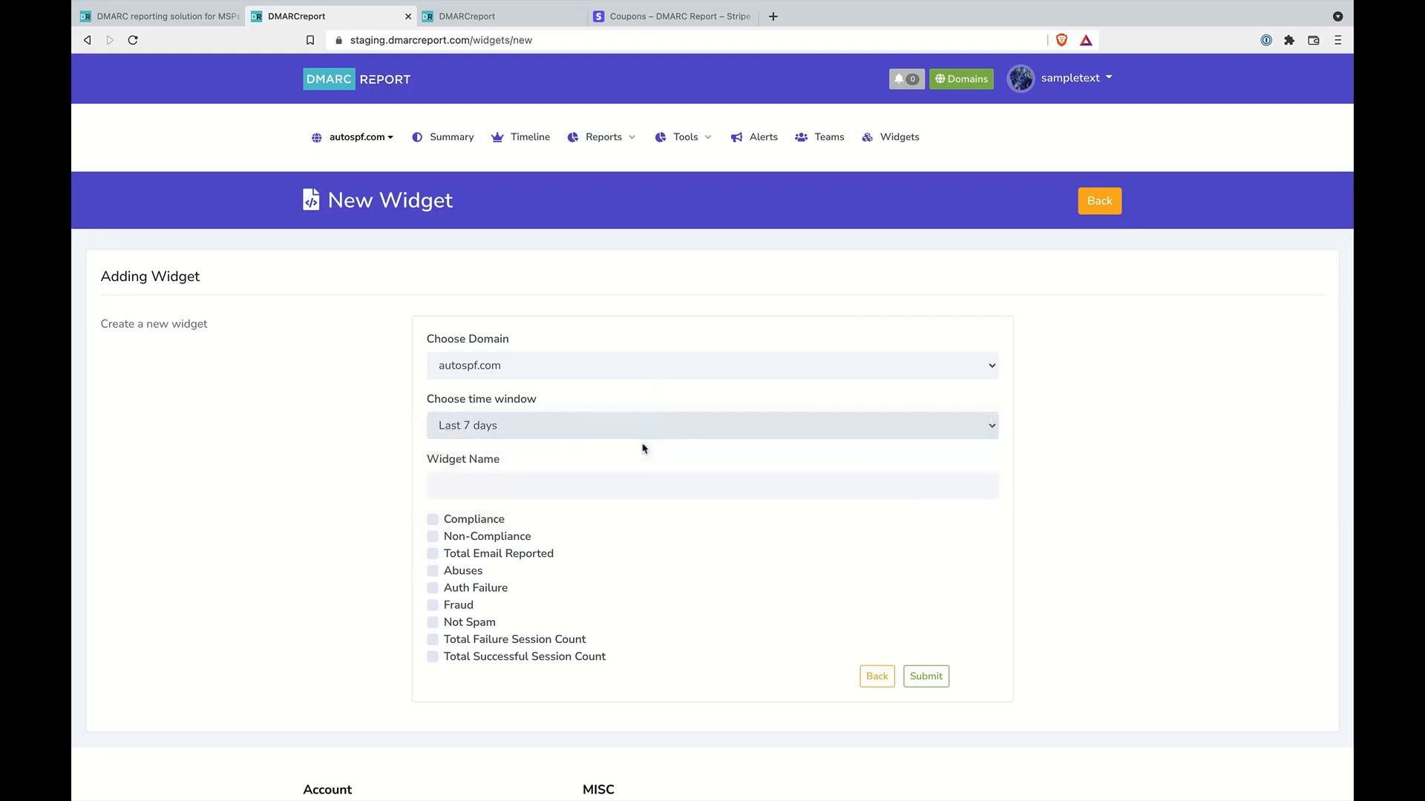
{"action": "left_click", "coordinate": [556, 486]}
{"action": "type", "text": "Test"}
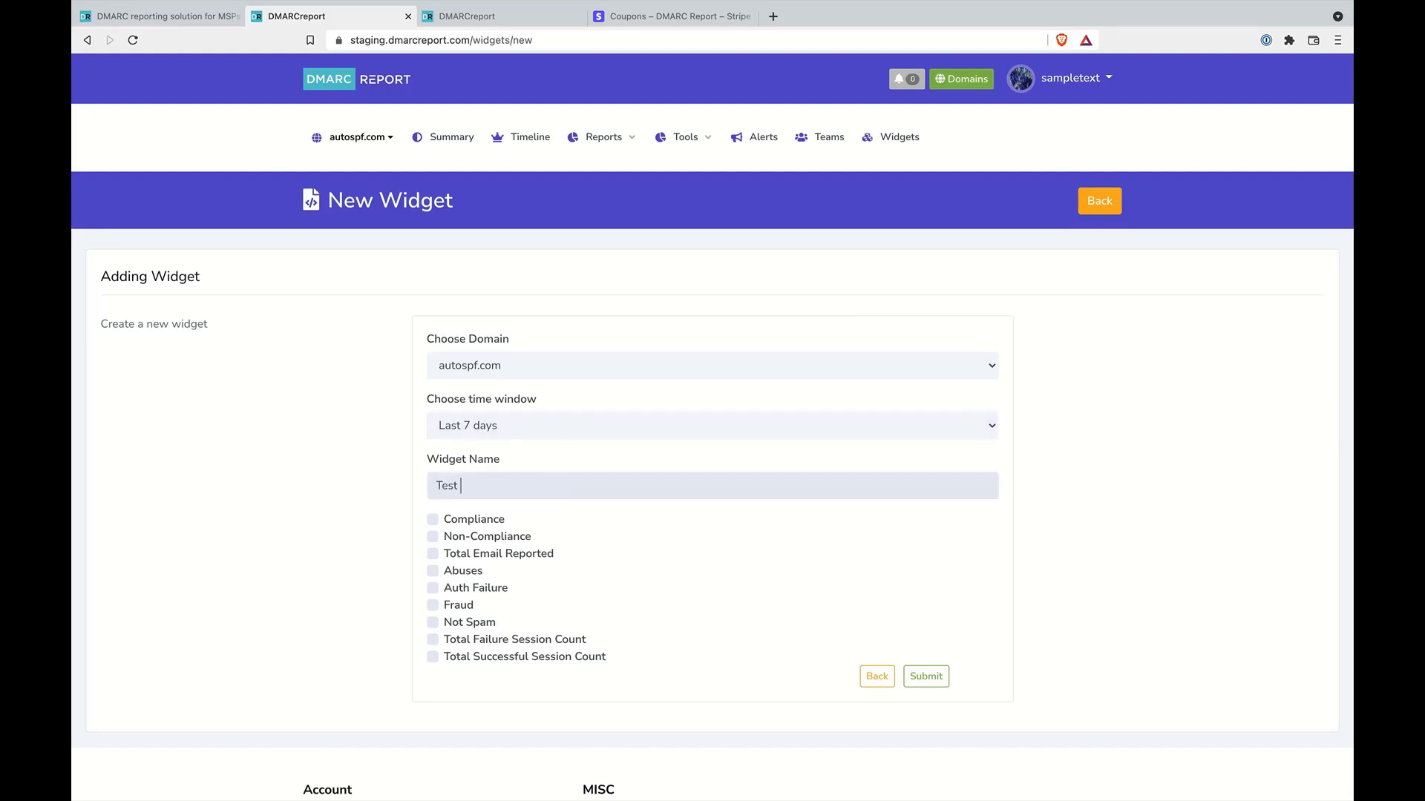
{"action": "type", "text": " Report"}
Include all nine metrics in the widget, from Compliance through Total Successful Session Count, and submit it.
{"action": "left_click", "coordinate": [433, 520]}
{"action": "left_click", "coordinate": [433, 537]}
{"action": "left_click", "coordinate": [432, 554]}
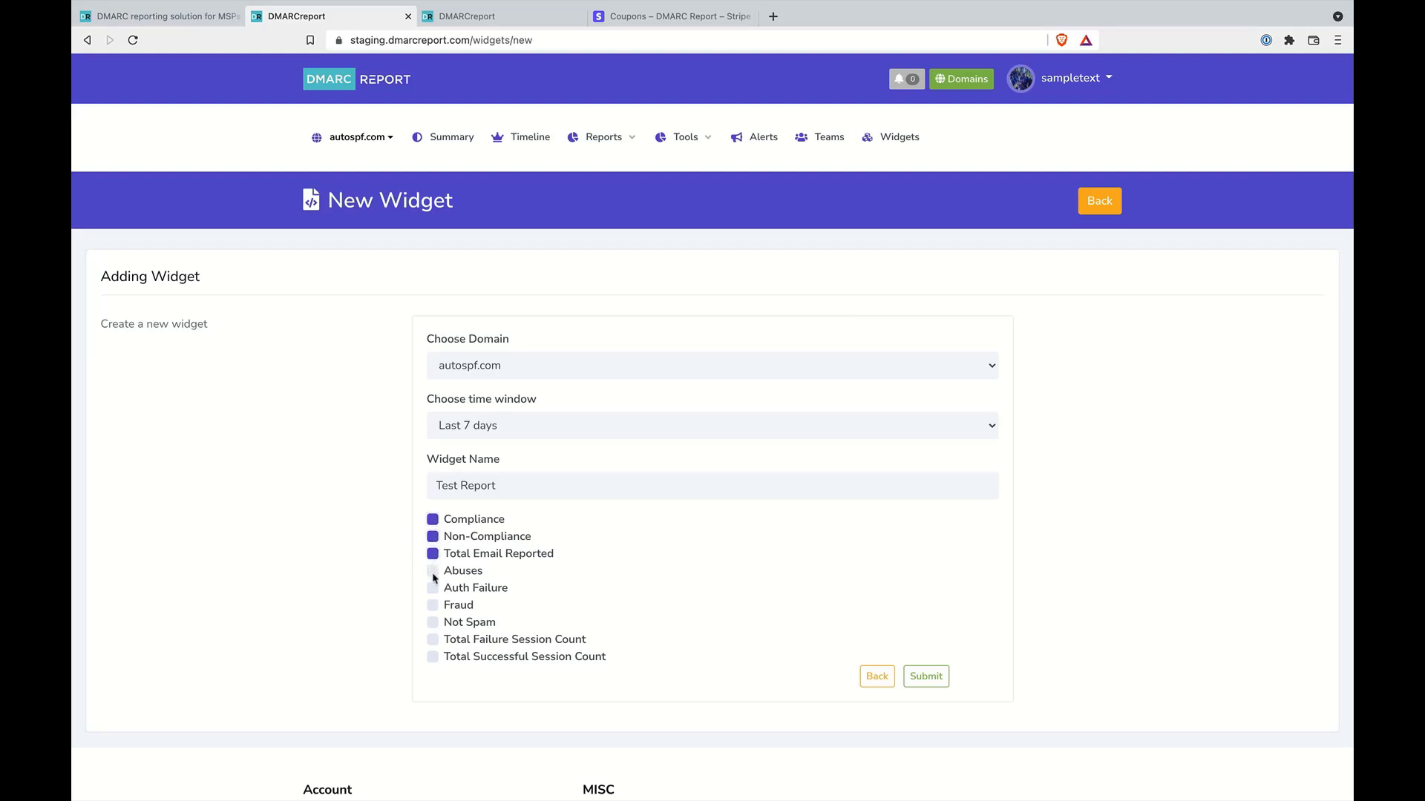
{"action": "left_click", "coordinate": [433, 571]}
{"action": "left_click", "coordinate": [433, 587]}
{"action": "left_click", "coordinate": [433, 604]}
{"action": "left_click", "coordinate": [433, 621]}
{"action": "left_click", "coordinate": [433, 640]}
{"action": "left_click", "coordinate": [432, 656]}
{"action": "left_click", "coordinate": [924, 674]}
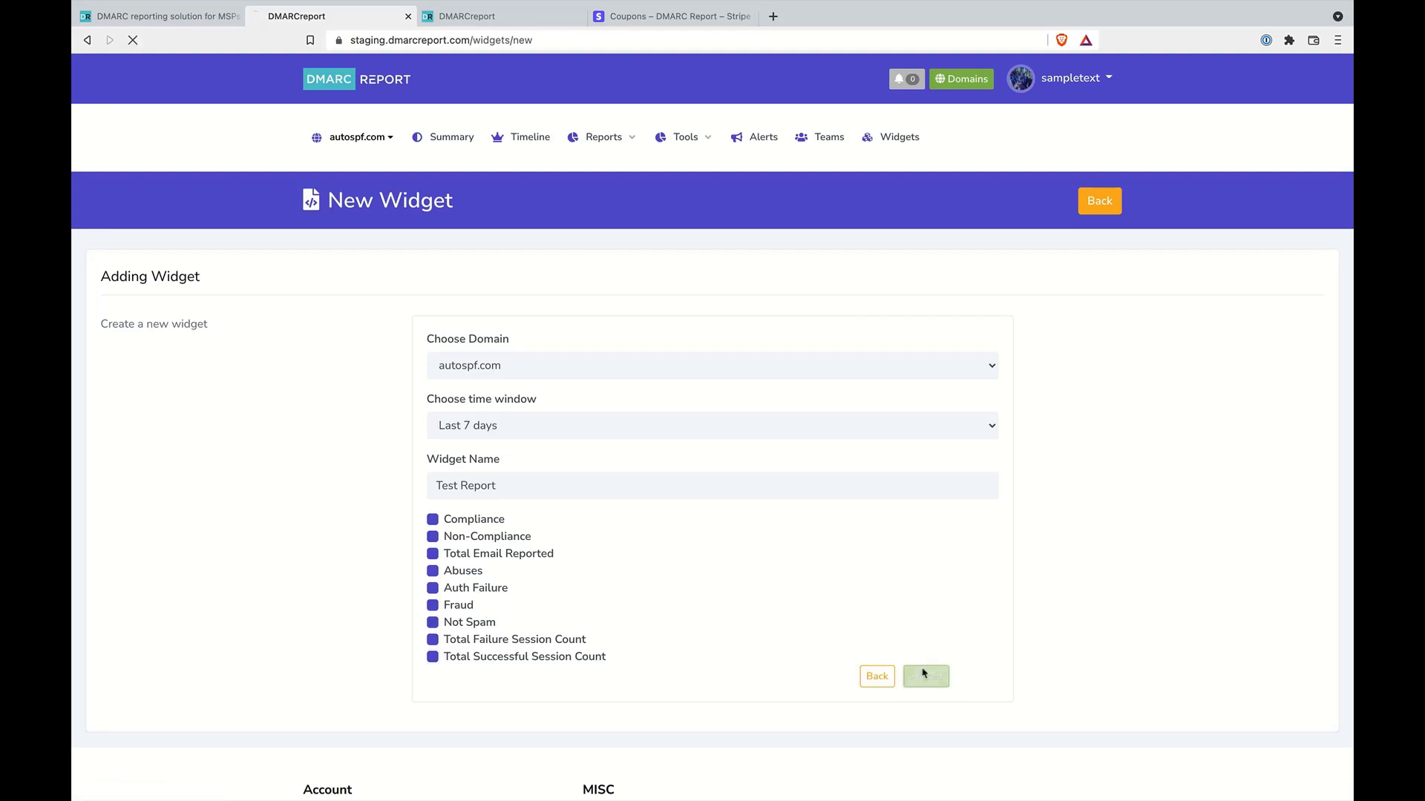
Open the new Test Report widget from the widget list and examine its preview tiles and embed code.
{"action": "scroll", "coordinate": [752, 546], "scroll_direction": "down", "scroll_amount": 5}
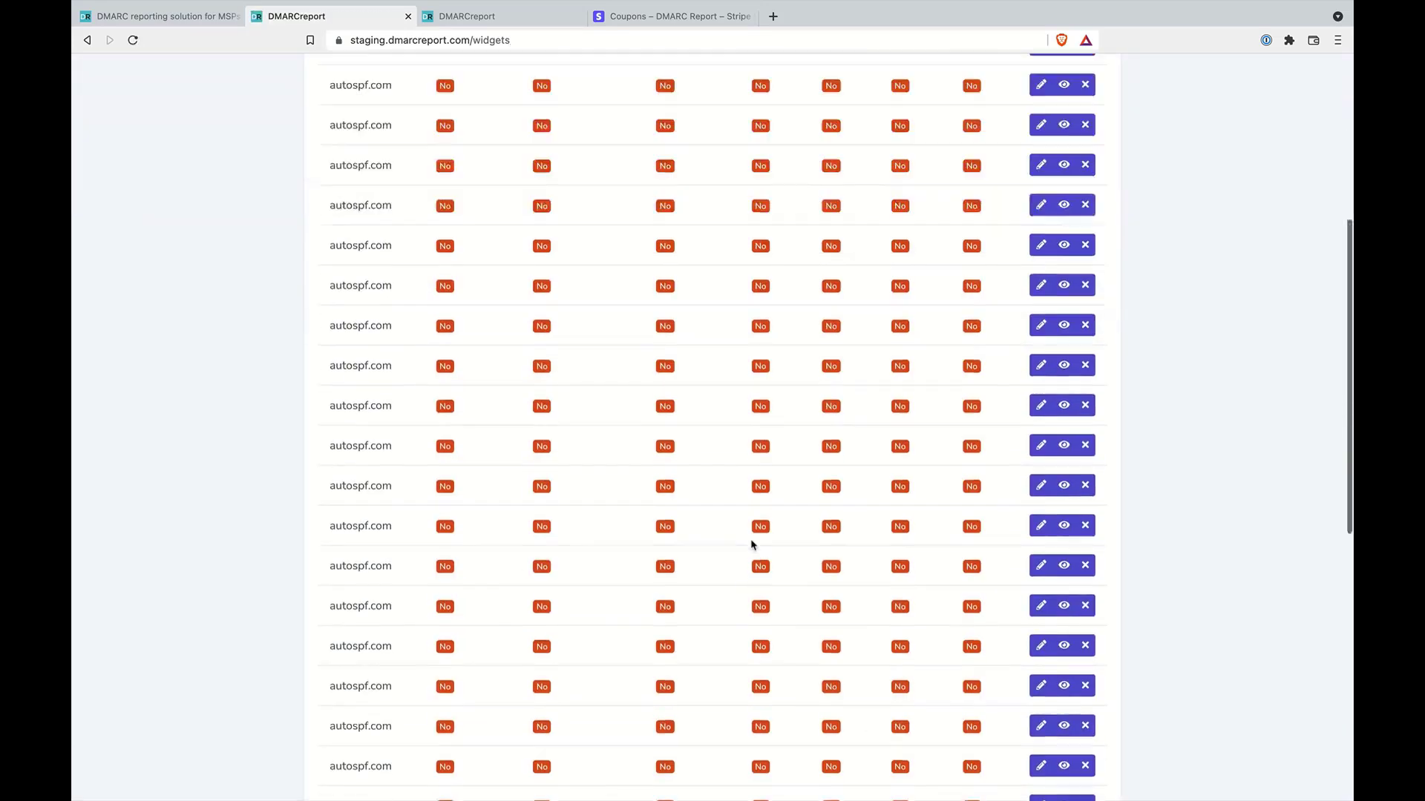
{"action": "scroll", "coordinate": [753, 546], "scroll_direction": "down", "scroll_amount": 5}
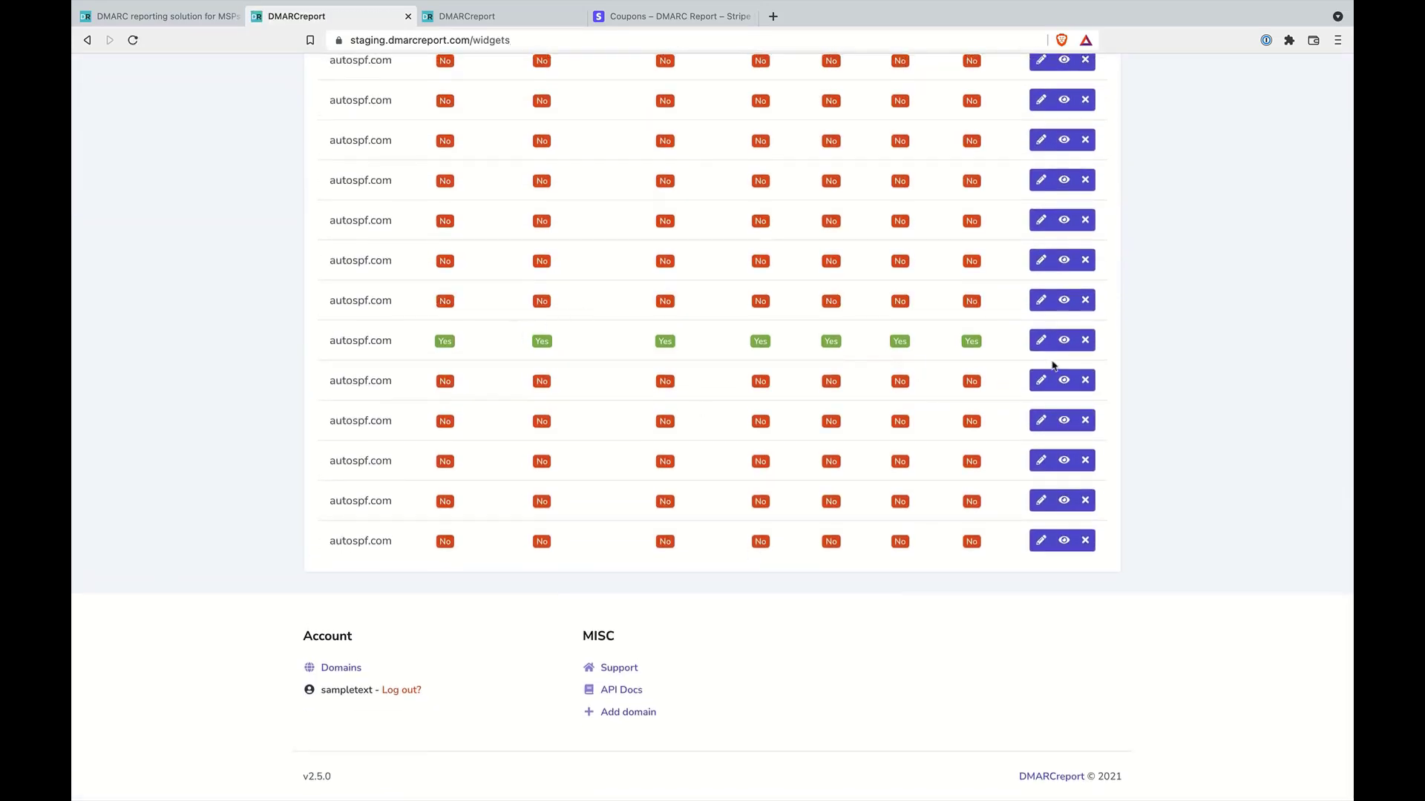
{"action": "left_click", "coordinate": [1063, 340]}
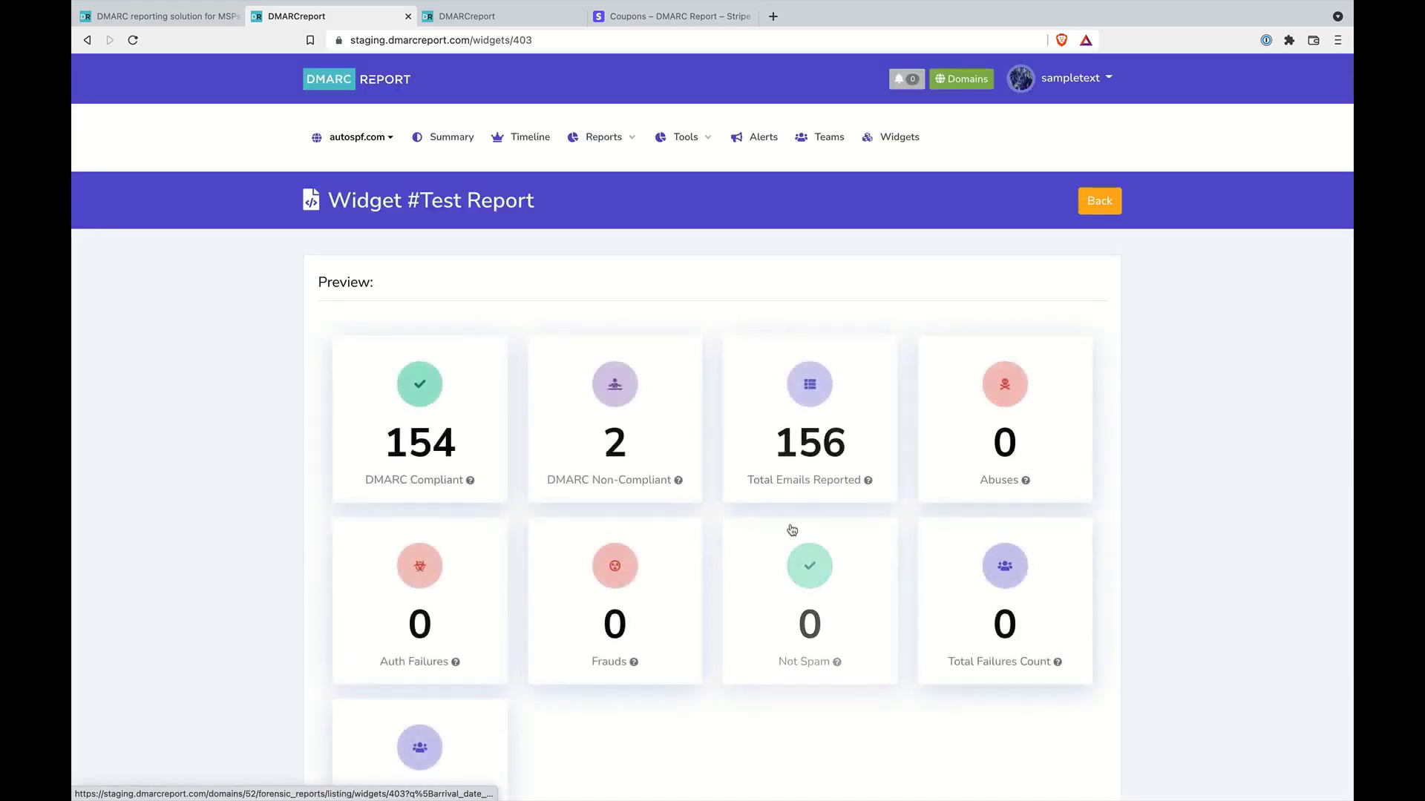
{"action": "scroll", "coordinate": [792, 529], "scroll_direction": "down", "scroll_amount": 2}
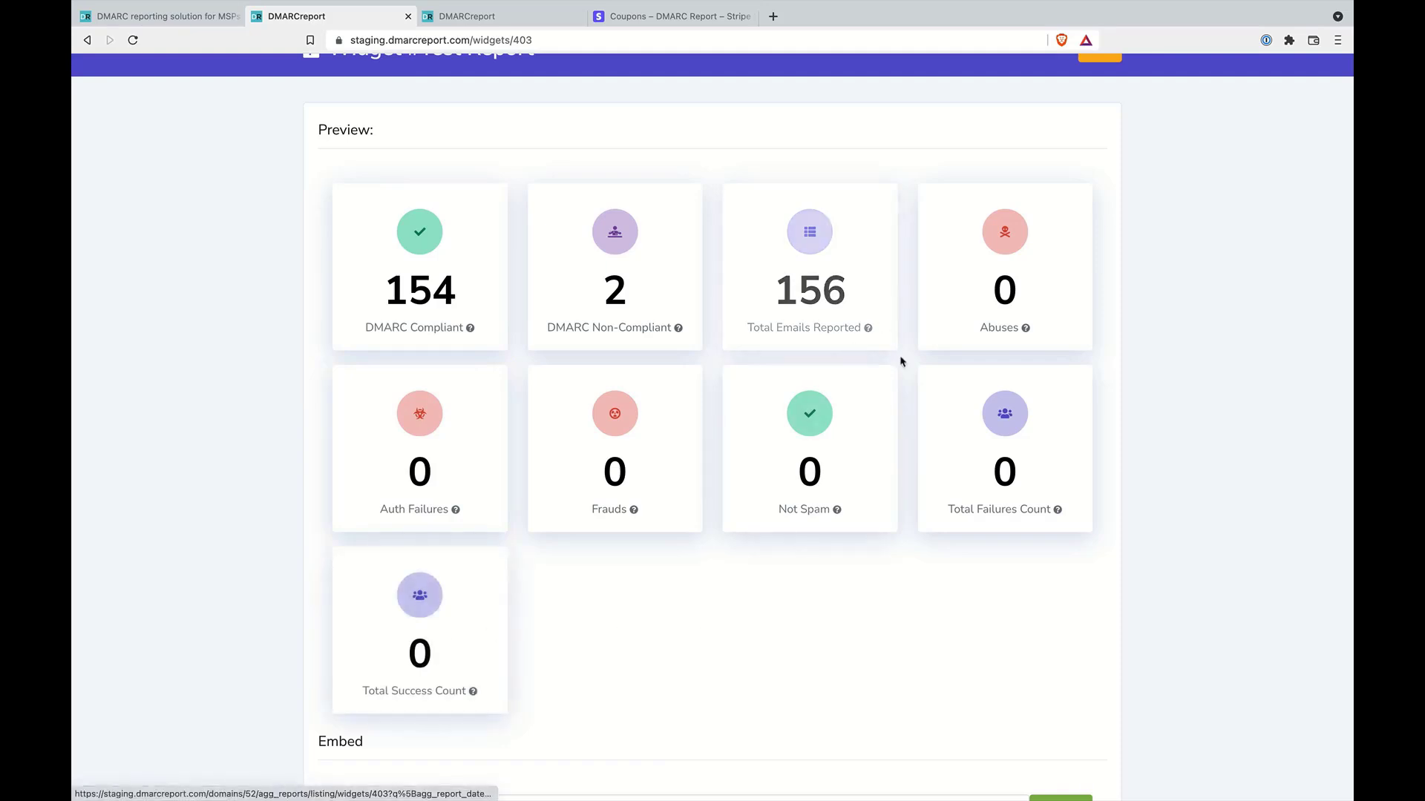
{"action": "scroll", "coordinate": [902, 361], "scroll_direction": "down", "scroll_amount": 2}
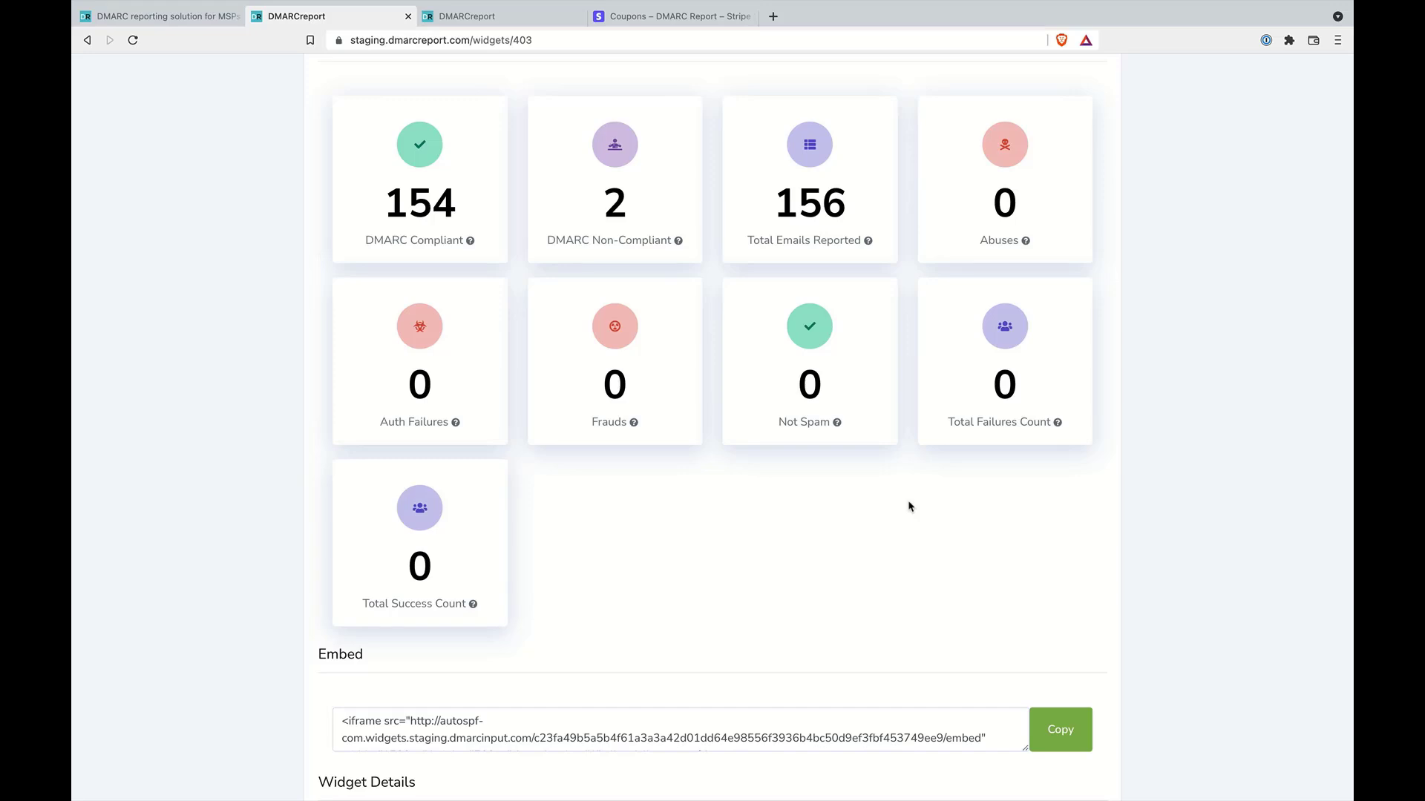
{"action": "scroll", "coordinate": [909, 506], "scroll_direction": "up", "scroll_amount": 1}
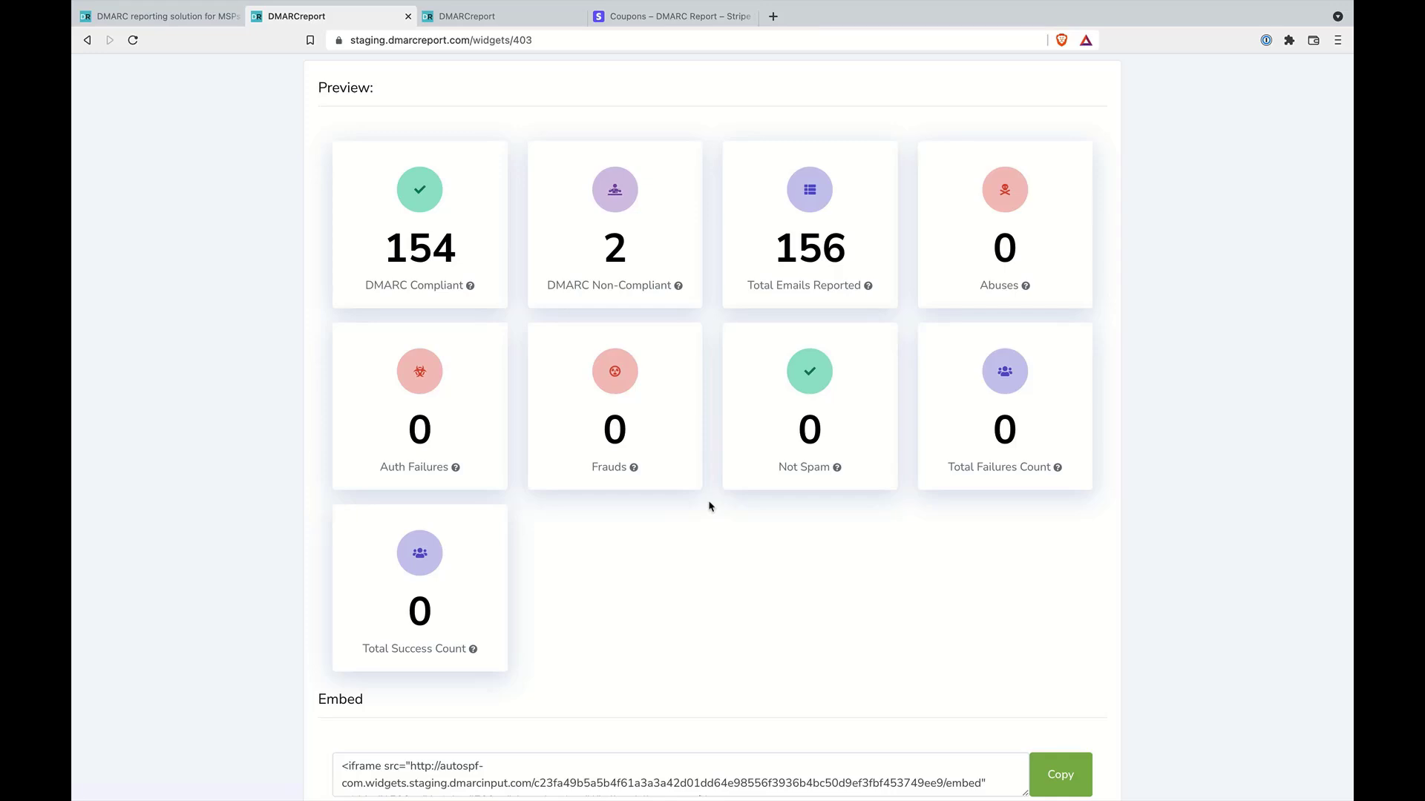
{"action": "scroll", "coordinate": [709, 506], "scroll_direction": "up", "scroll_amount": 5}
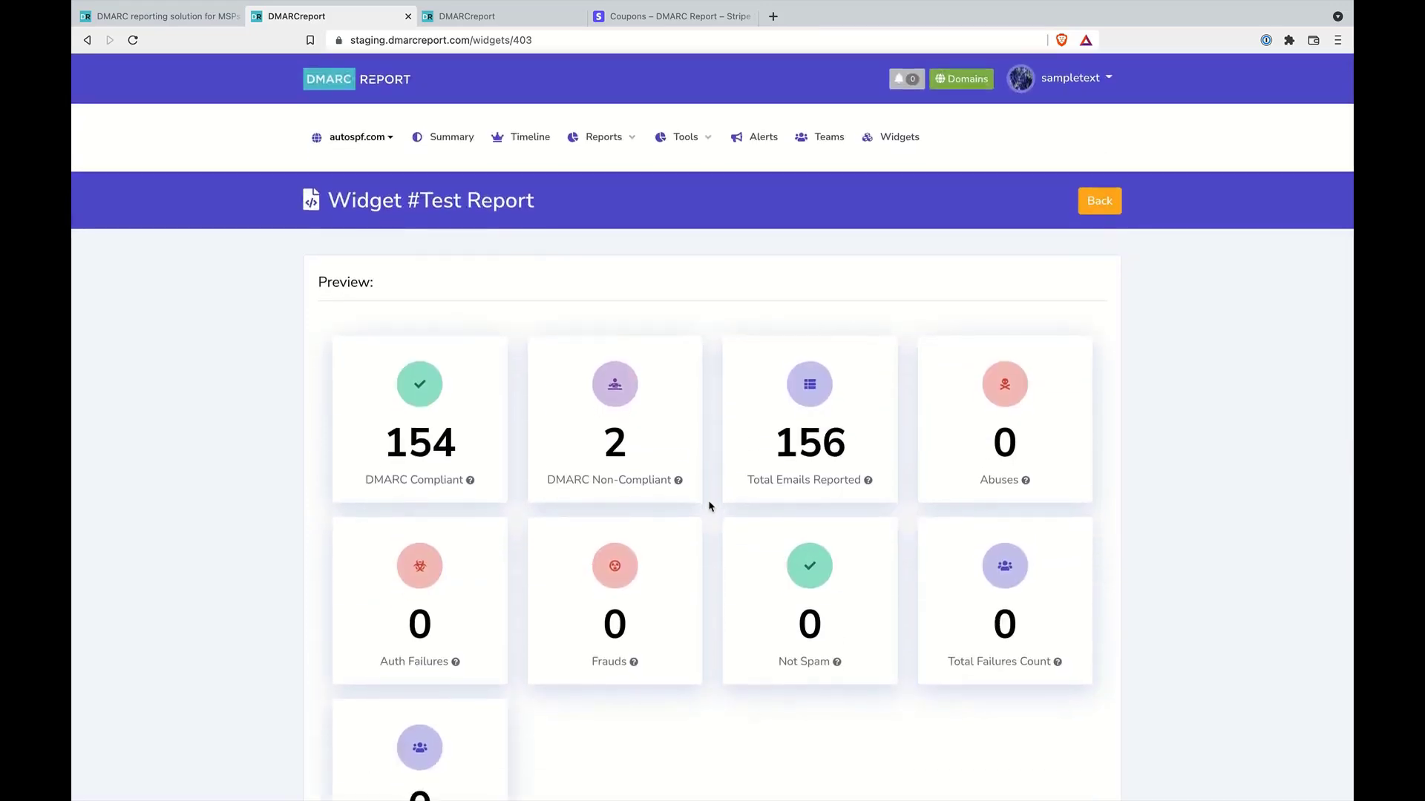
Create a new team named Group.
{"action": "left_click", "coordinate": [828, 136]}
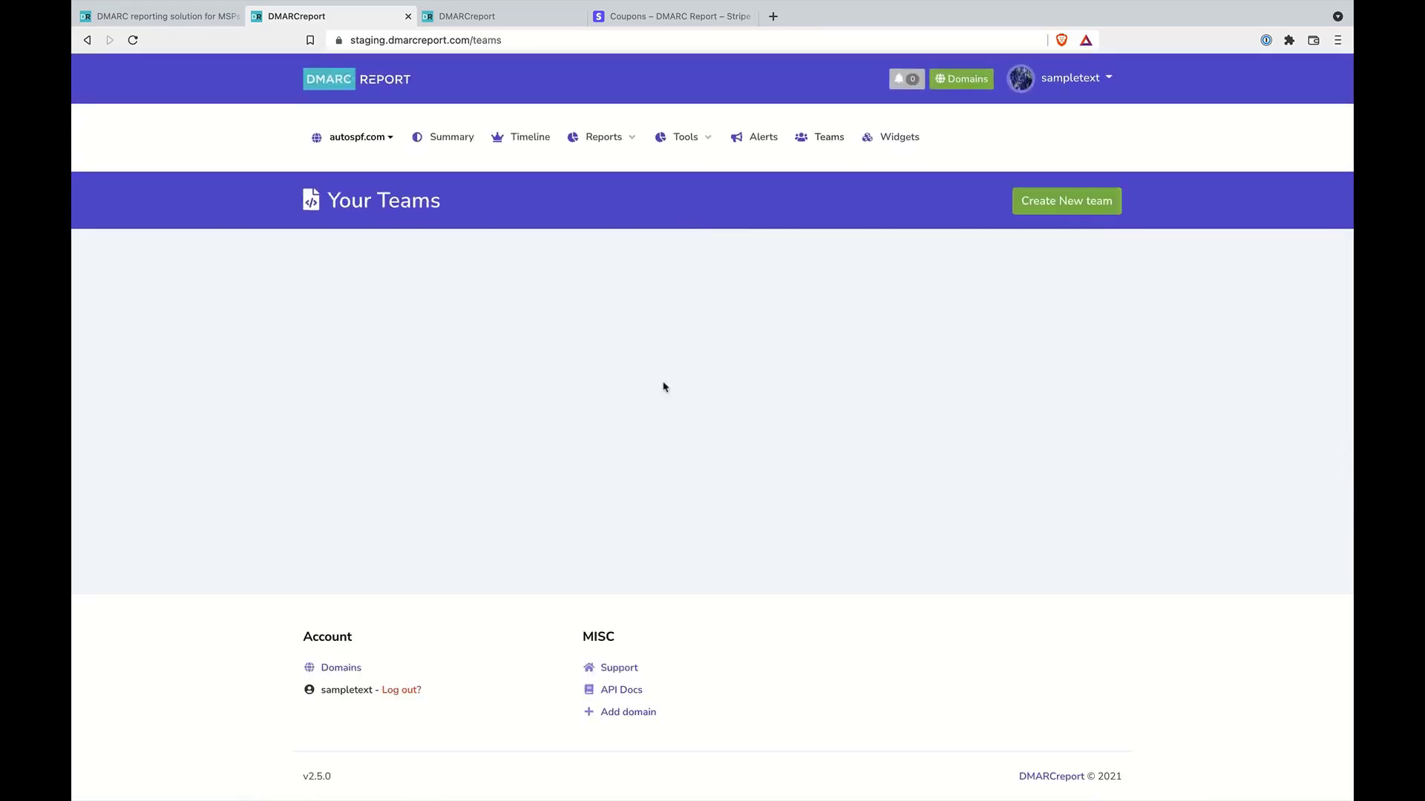
{"action": "left_click", "coordinate": [1049, 200]}
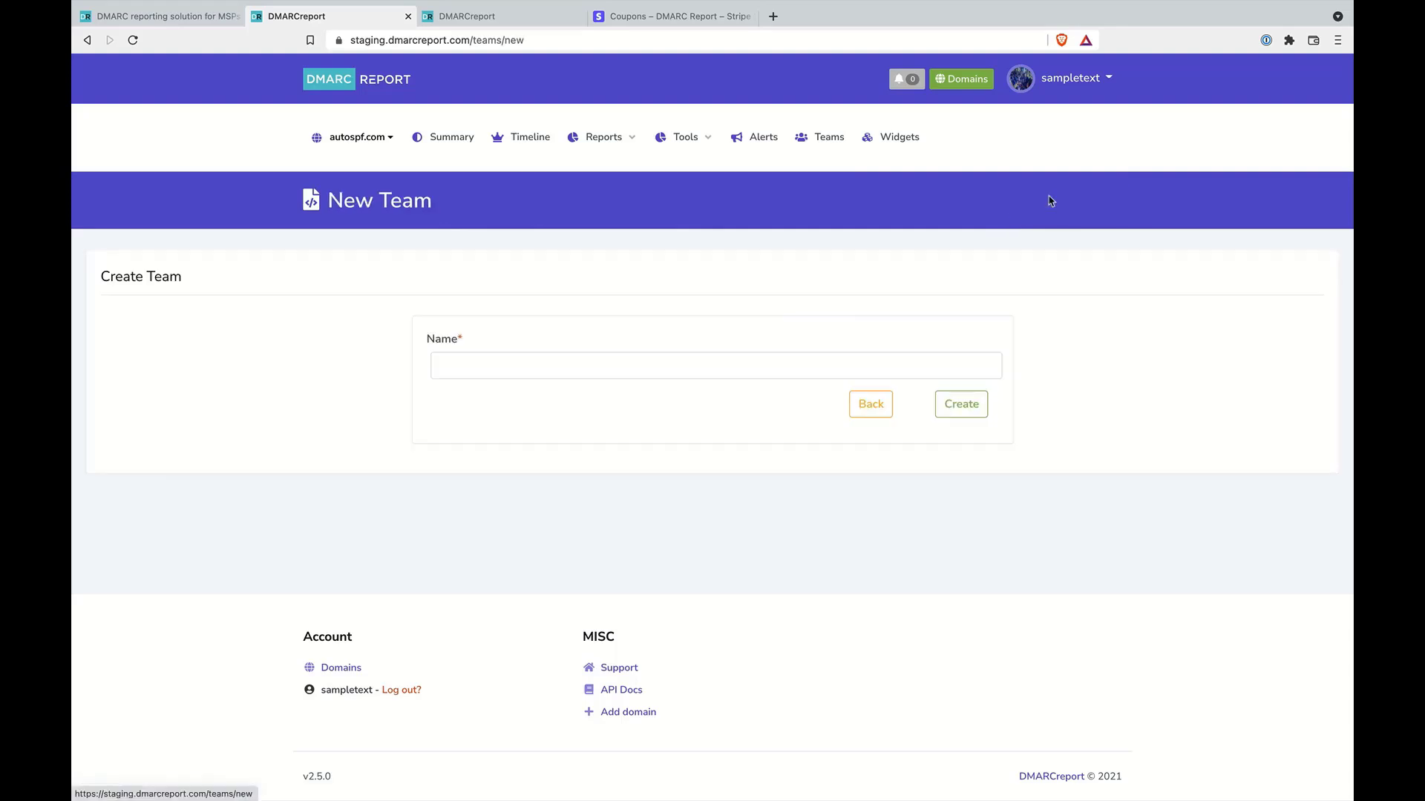
{"action": "left_click", "coordinate": [650, 360]}
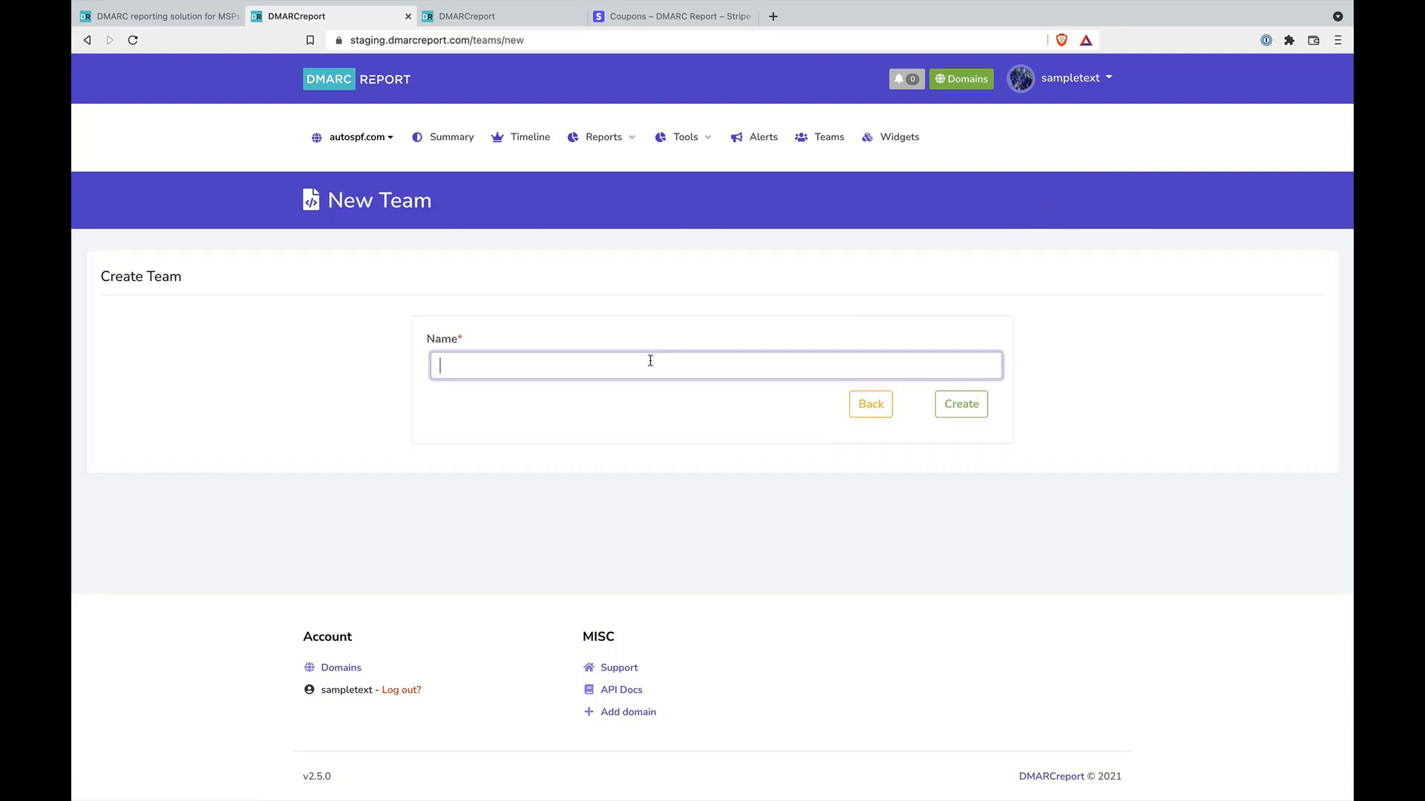
{"action": "type", "text": "Group"}
{"action": "left_click", "coordinate": [971, 407]}
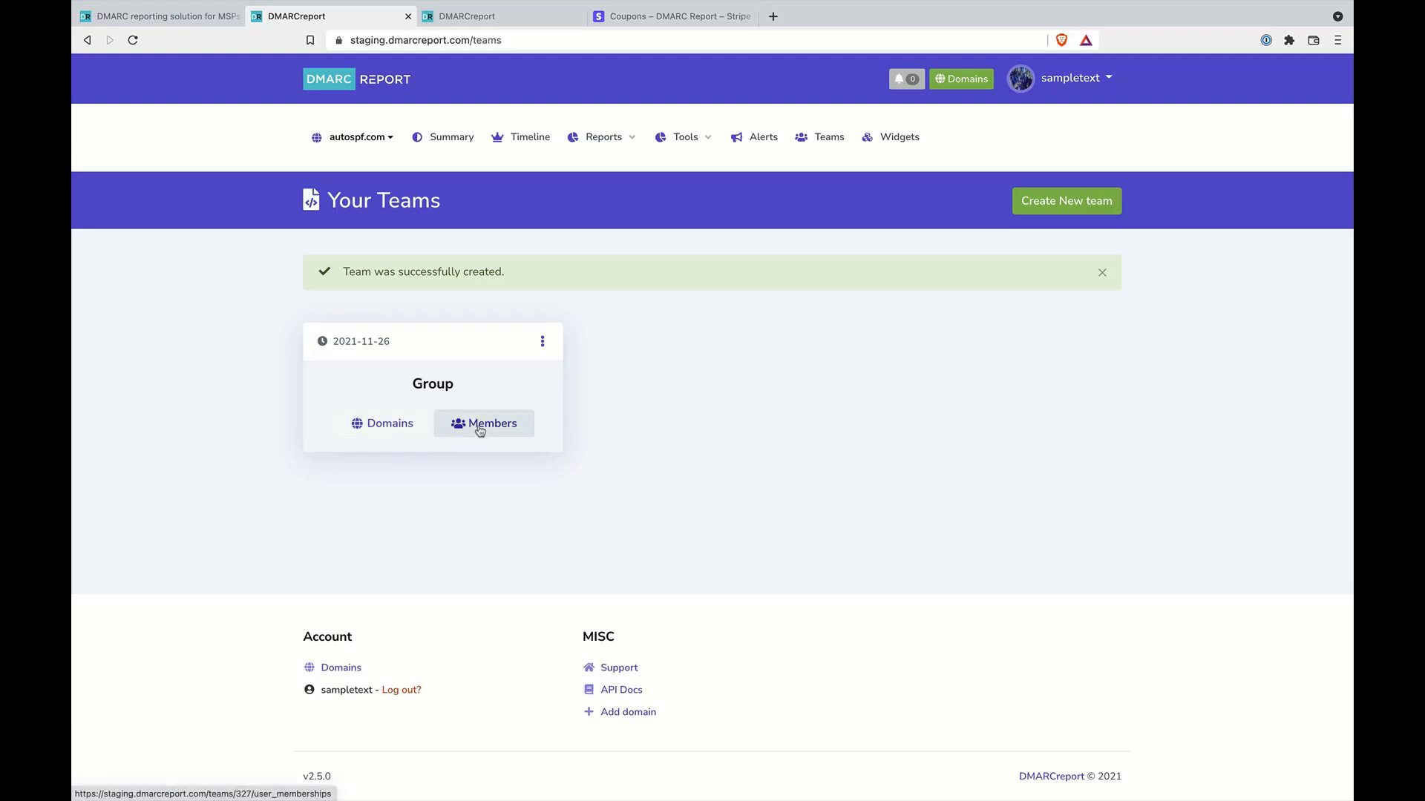
Add the autospf.com domain to the Group team.
{"action": "left_click", "coordinate": [374, 423]}
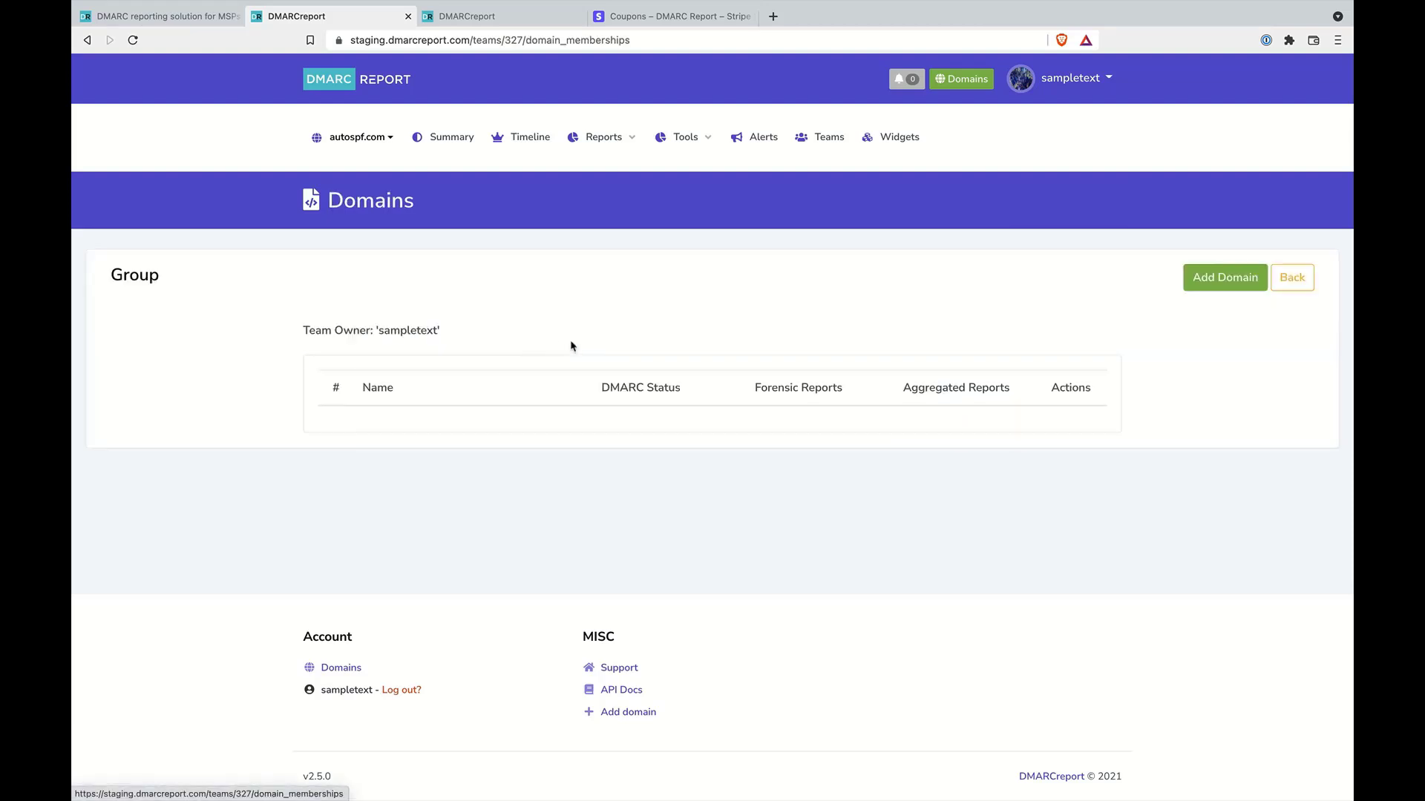
{"action": "left_click", "coordinate": [1243, 288]}
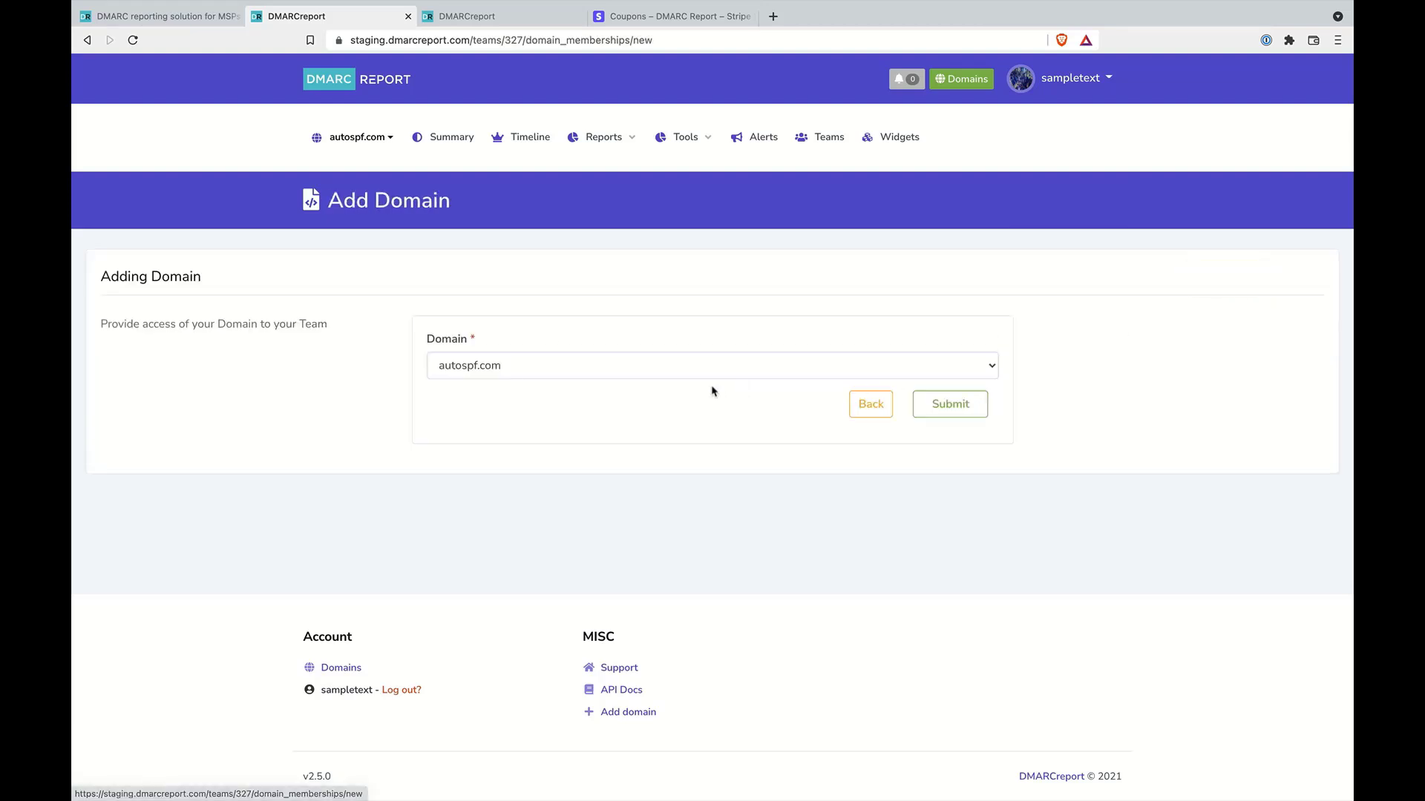
{"action": "left_click", "coordinate": [929, 412]}
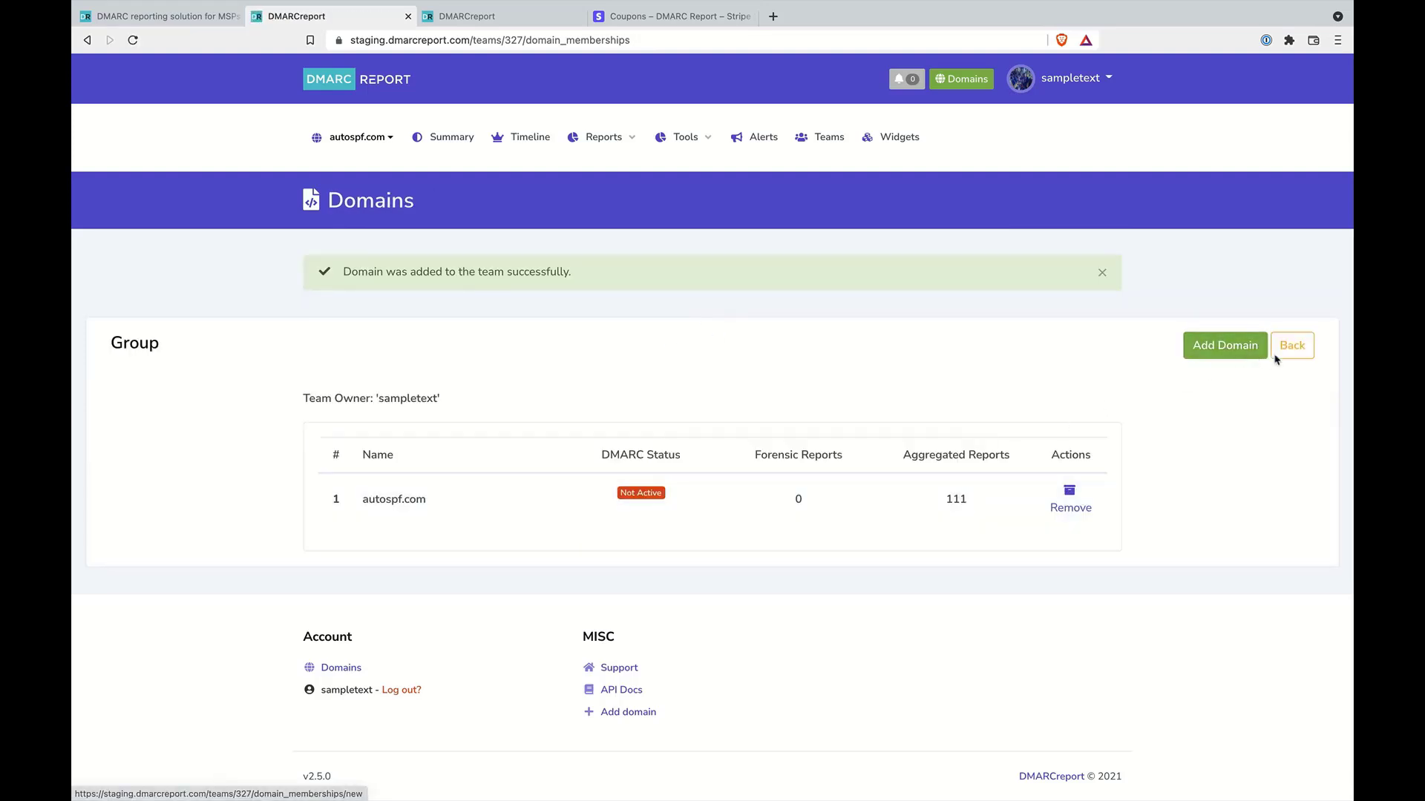
Open the Group team's member list and examine the email address and permission options for adding a new member.
{"action": "left_click", "coordinate": [829, 138]}
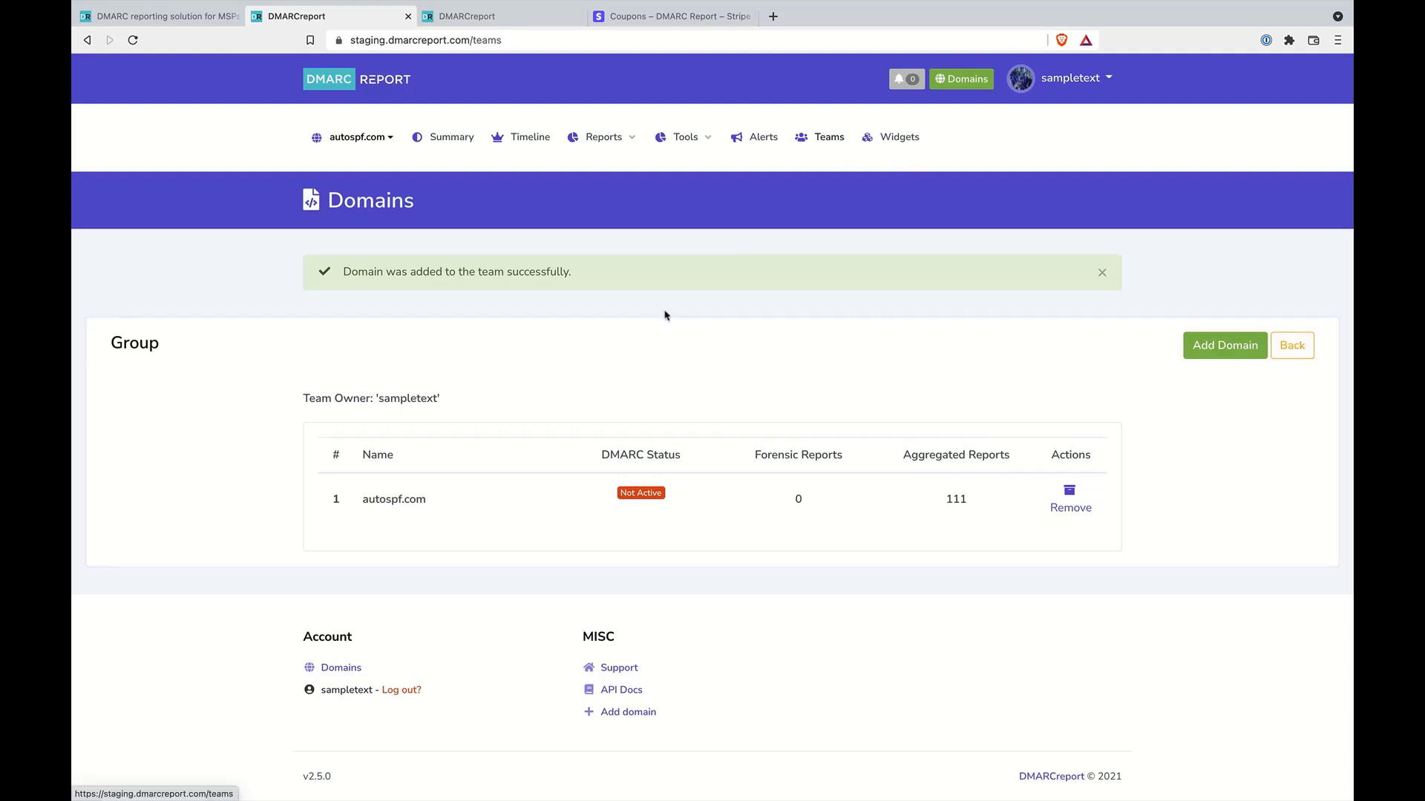
{"action": "left_click", "coordinate": [491, 355]}
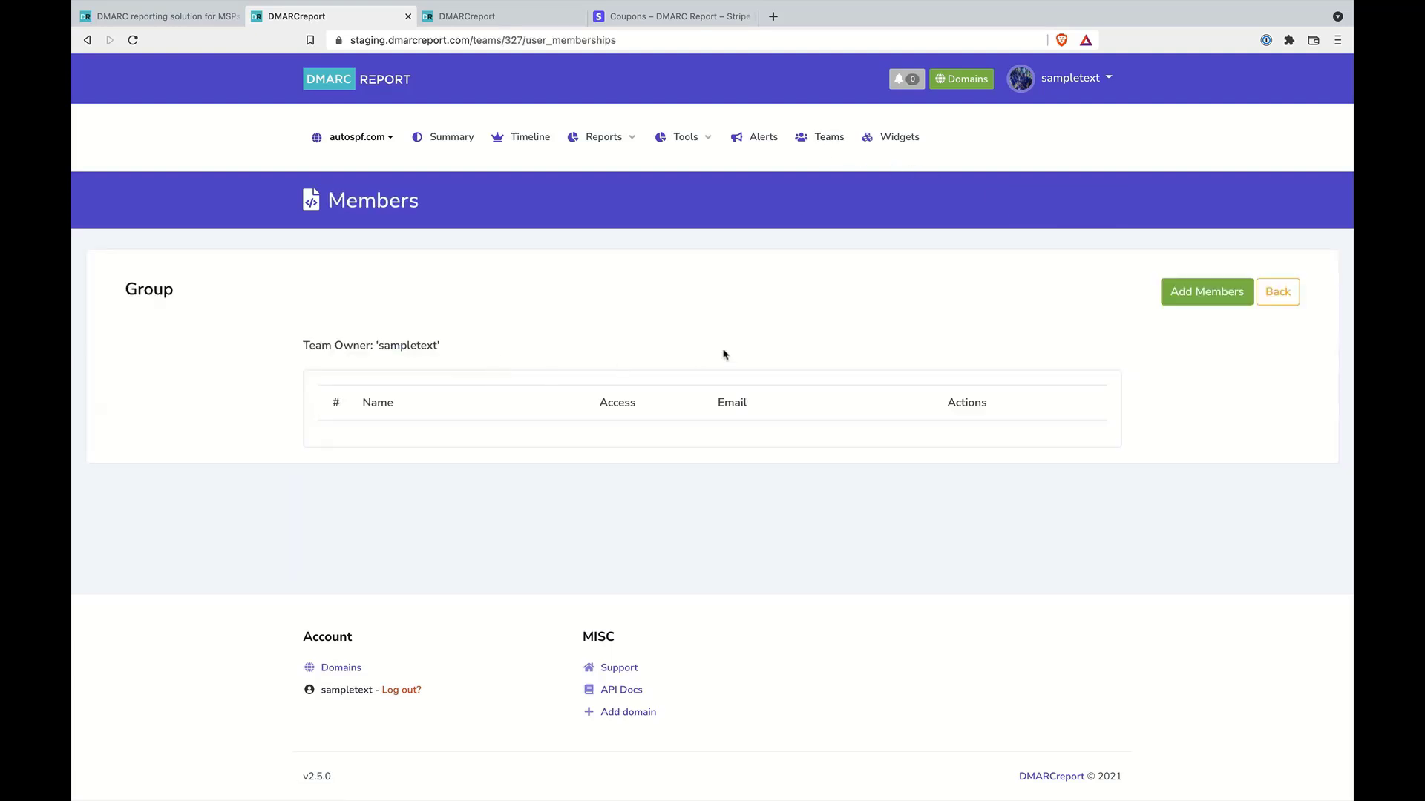
{"action": "left_click", "coordinate": [1200, 300]}
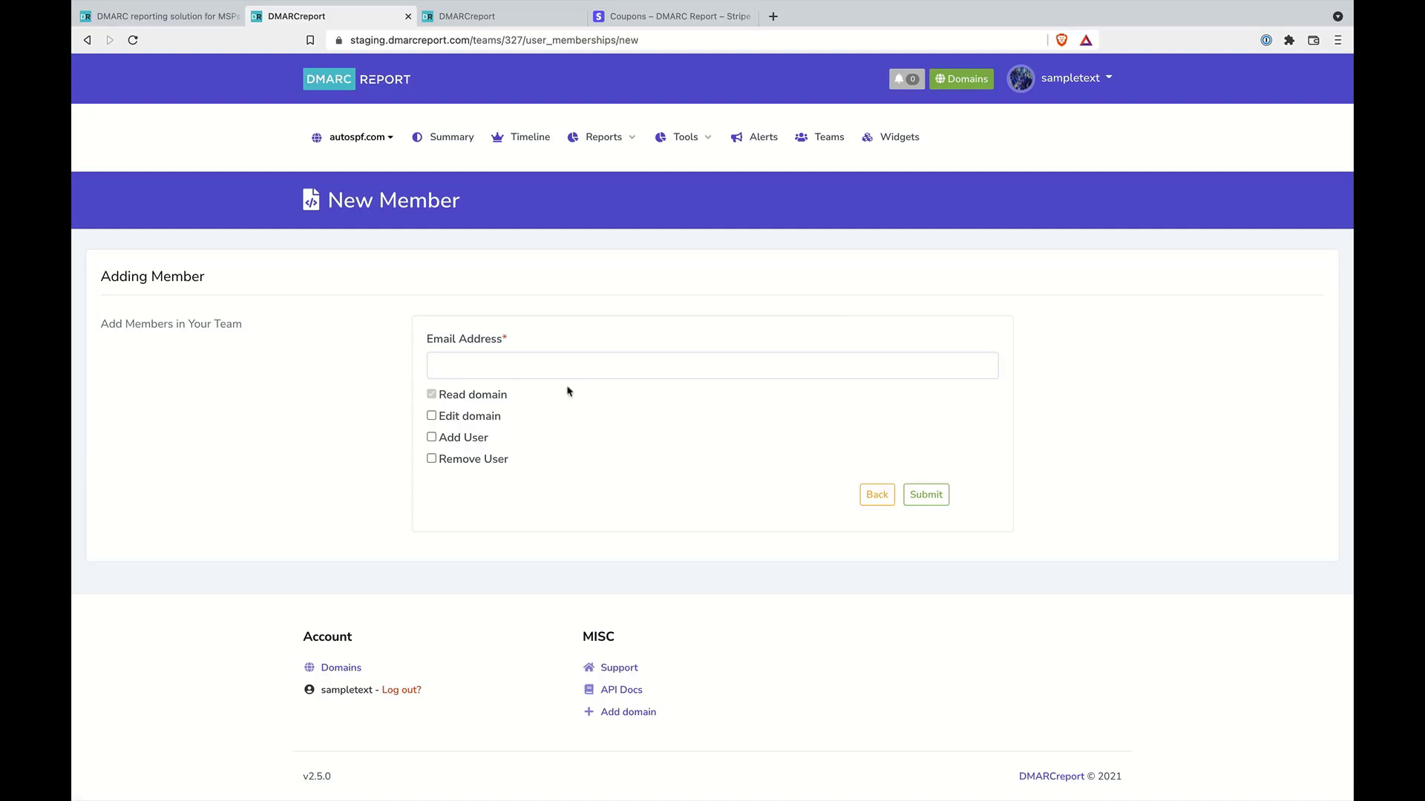
{"action": "left_click", "coordinate": [555, 356]}
{"action": "left_click", "coordinate": [594, 329]}
{"action": "left_click", "coordinate": [473, 365]}
{"action": "left_click", "coordinate": [528, 332]}
Open the account's profile settings, tick the option enabling White Labelling, and place the cursor in the Site field.
{"action": "left_click", "coordinate": [340, 86]}
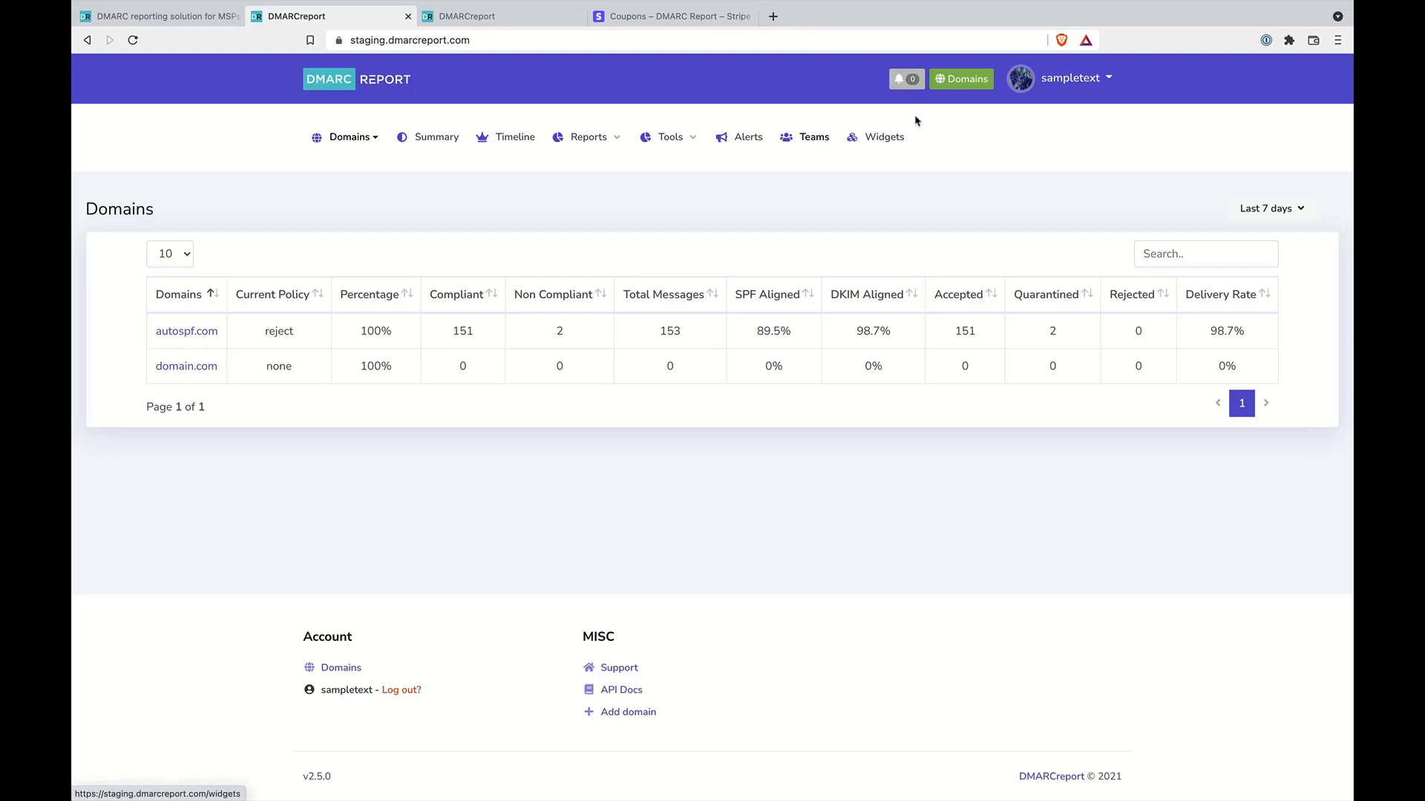
{"action": "left_click", "coordinate": [1093, 82]}
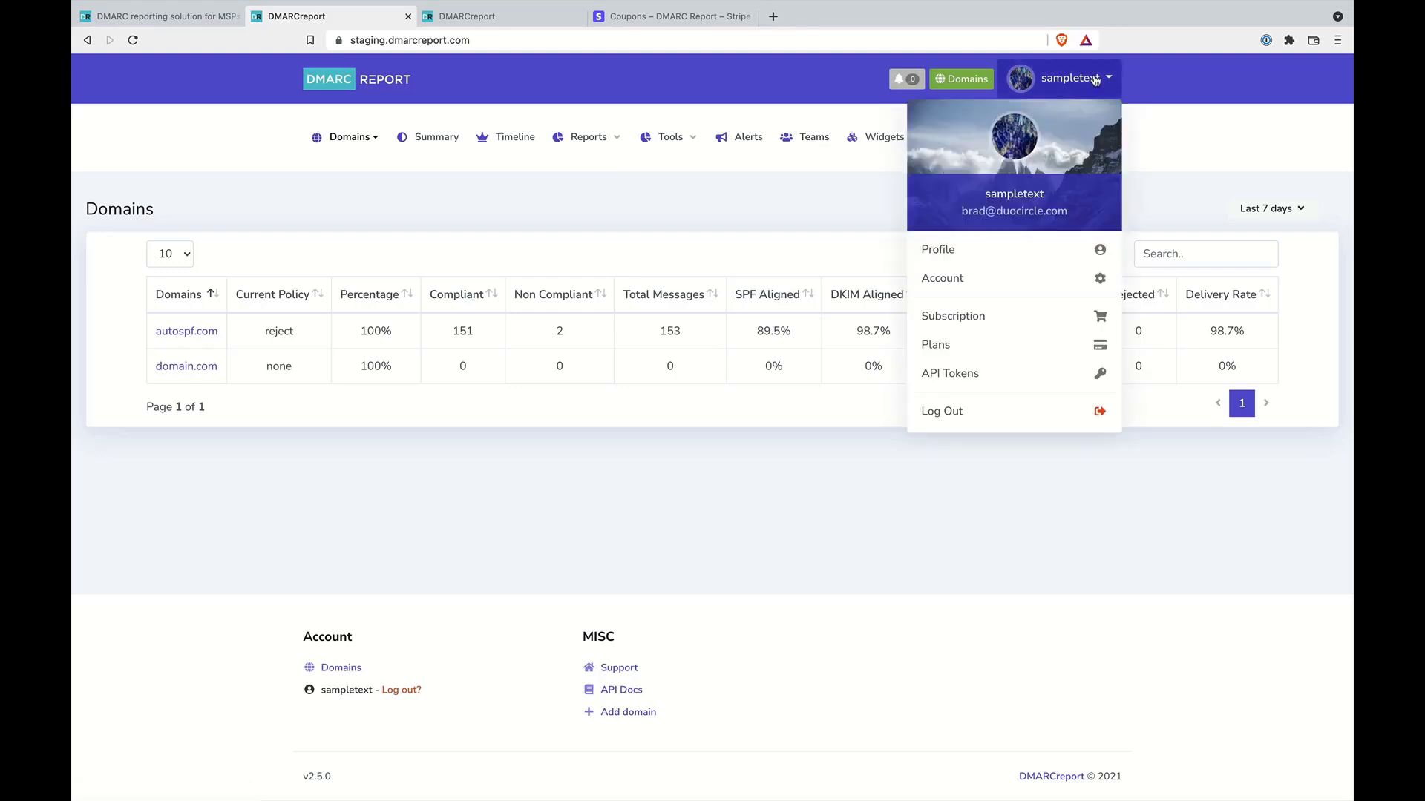
{"action": "left_click", "coordinate": [1031, 259]}
{"action": "scroll", "coordinate": [814, 484], "scroll_direction": "down", "scroll_amount": 3}
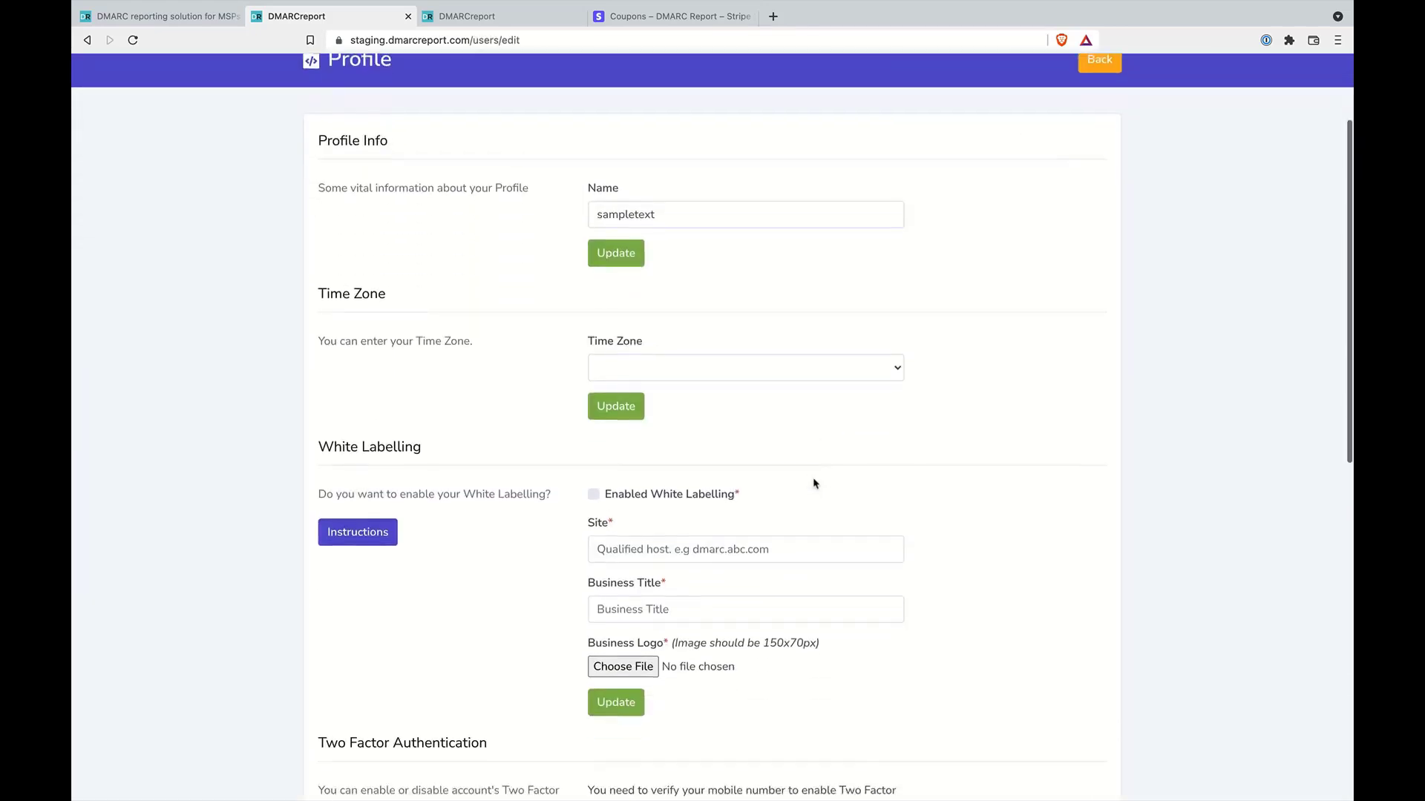
{"action": "left_click", "coordinate": [604, 446]}
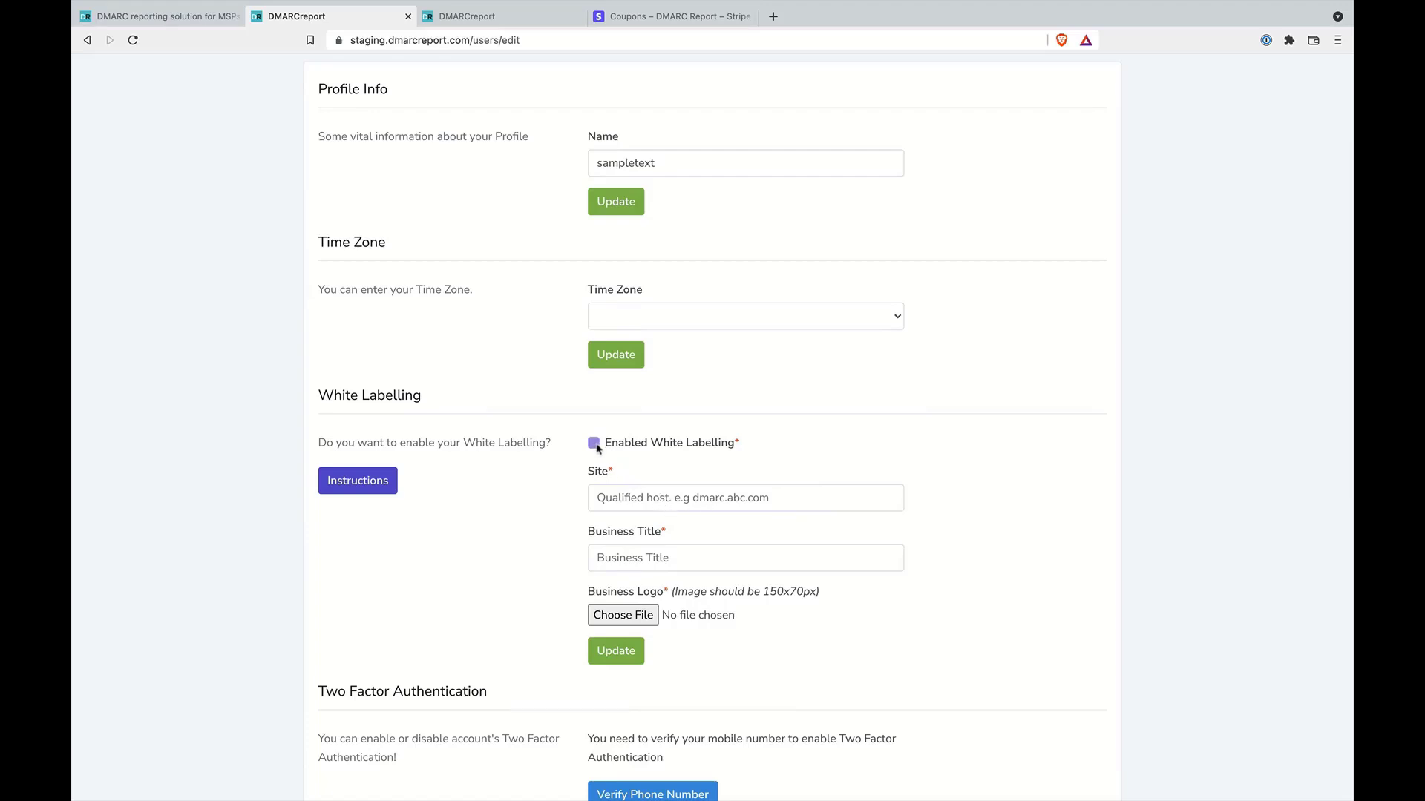
{"action": "left_click", "coordinate": [609, 496]}
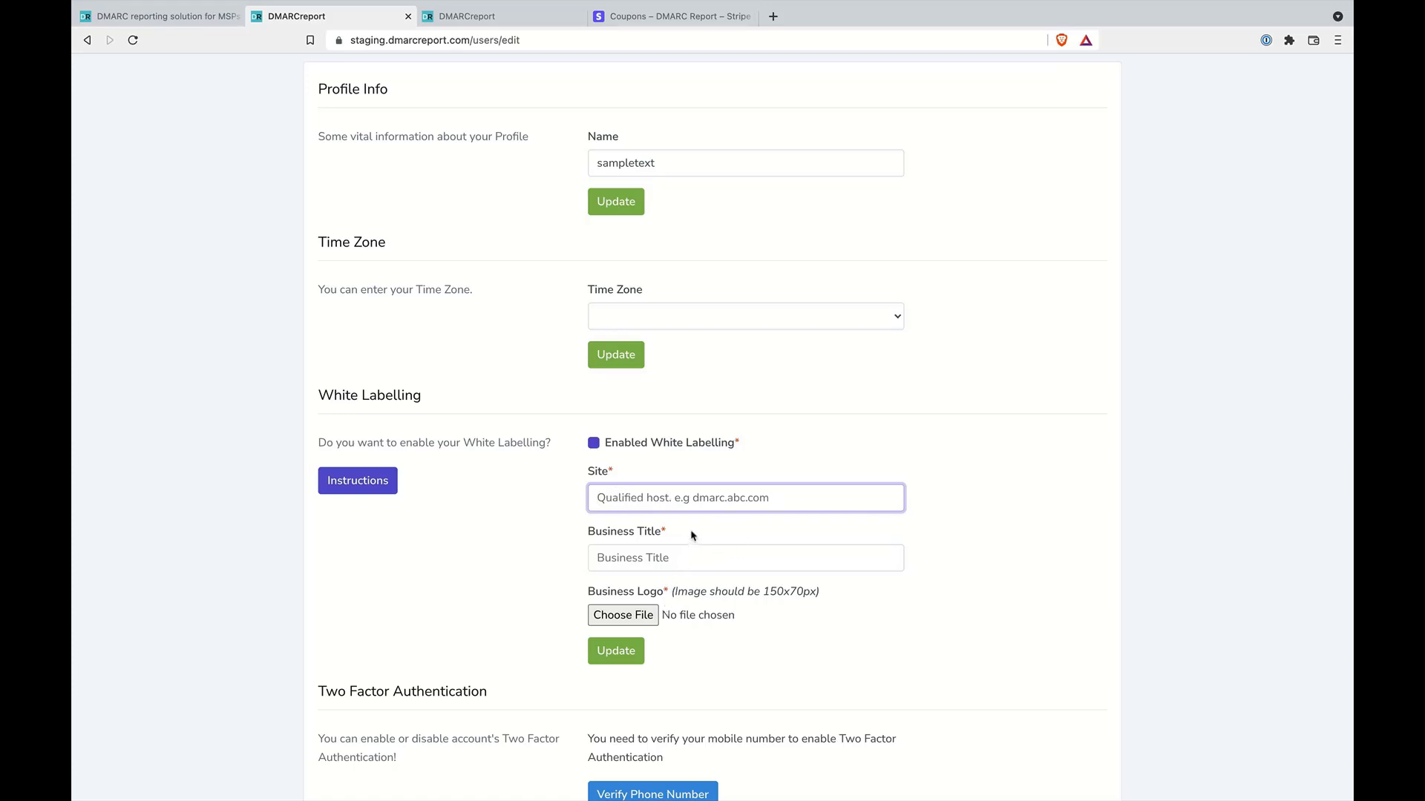
View the White Labelling setup instructions, highlight the CNAME target business.staging.dmarcreport.com, and close them.
{"action": "left_click", "coordinate": [359, 481]}
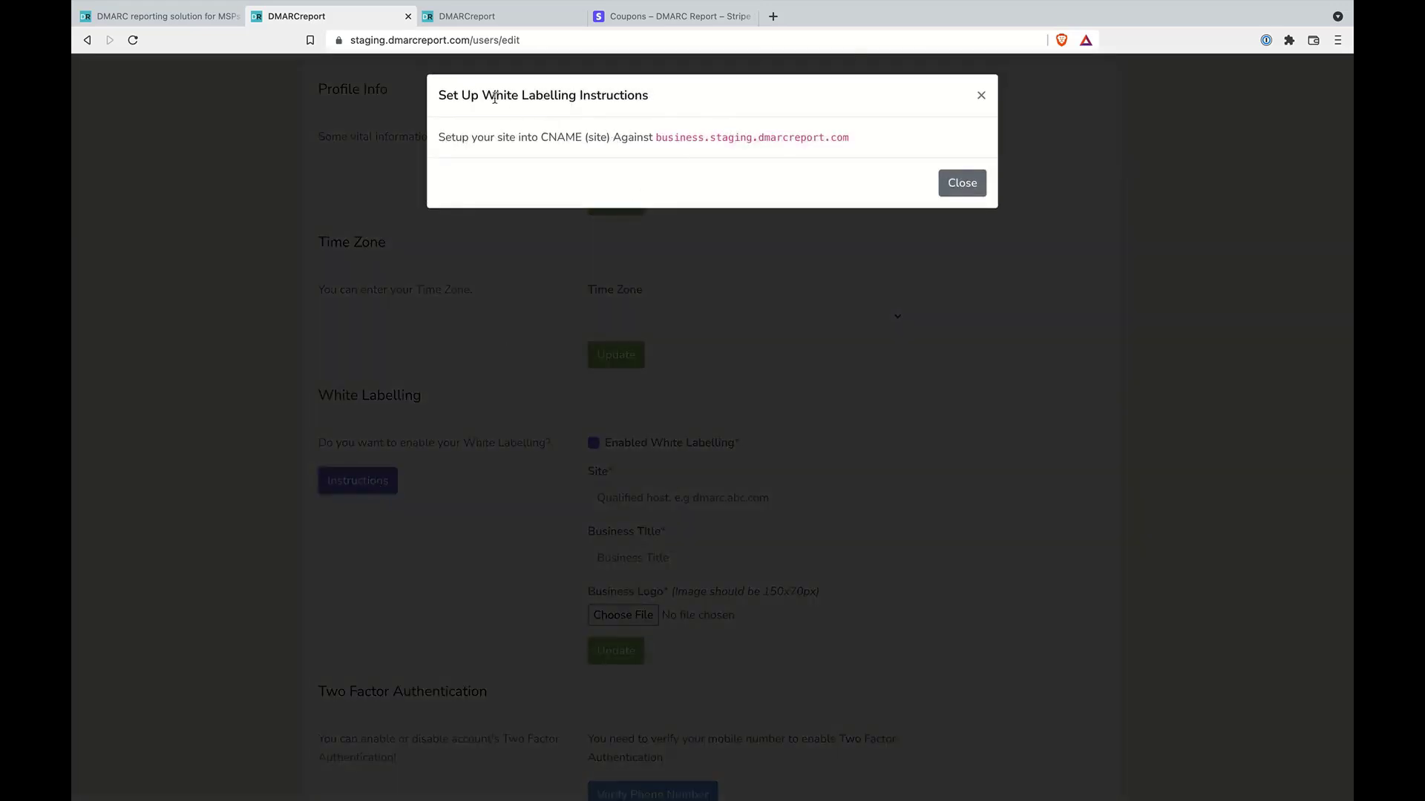
{"action": "left_click_drag", "start_coordinate": [653, 138], "coordinate": [865, 141]}
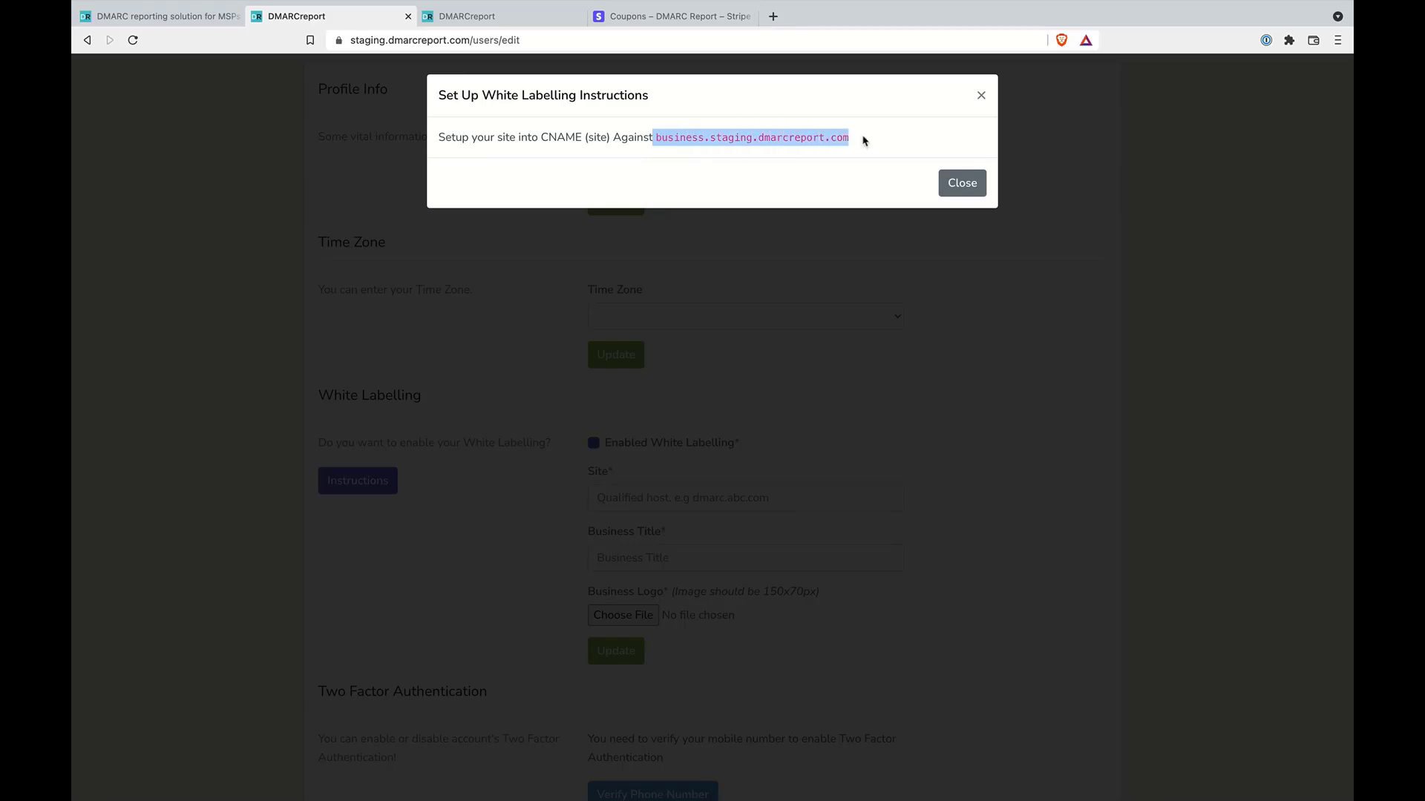
{"action": "left_click", "coordinate": [981, 95]}
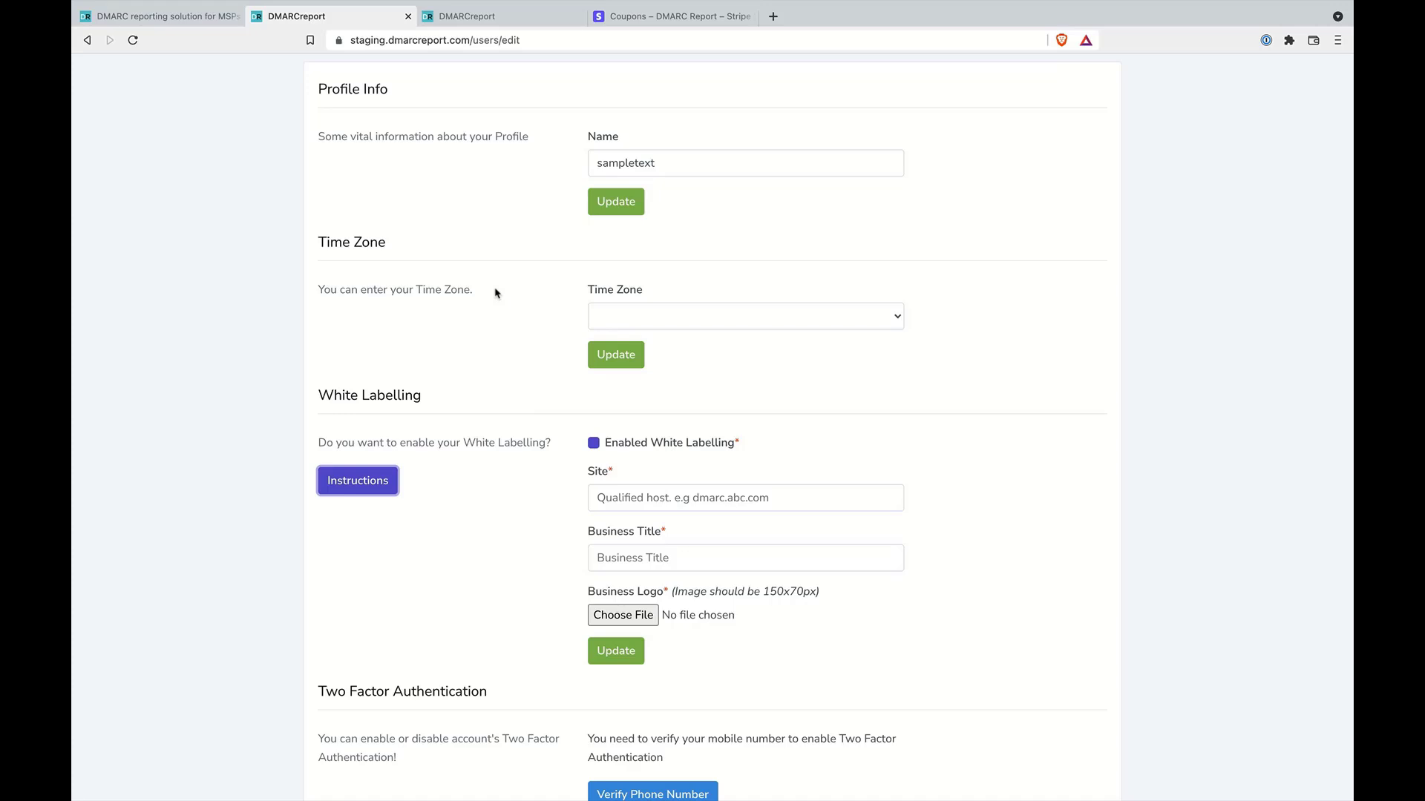
{"action": "left_click", "coordinate": [479, 16]}
{"action": "left_click", "coordinate": [386, 22]}
{"action": "left_click", "coordinate": [353, 40]}
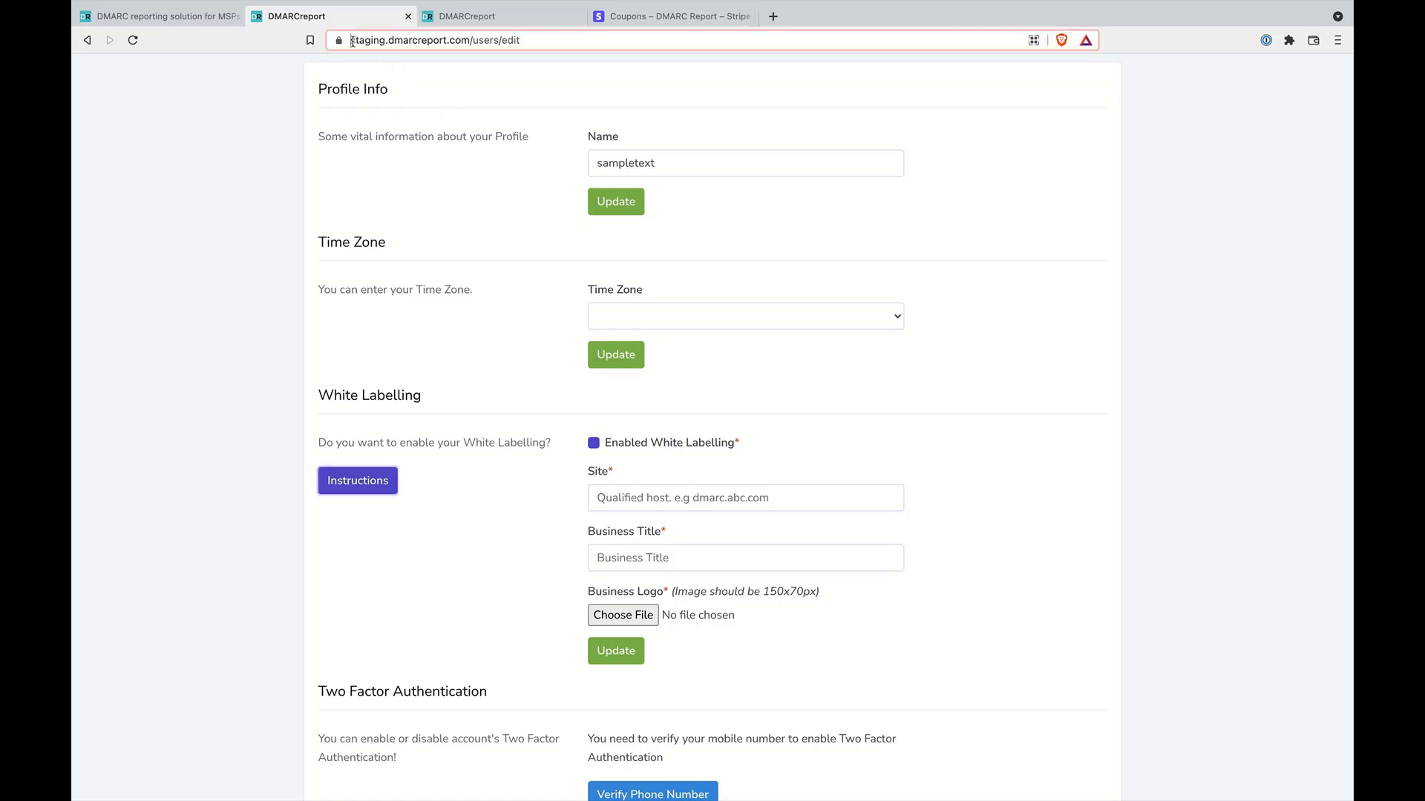
{"action": "left_click_drag", "start_coordinate": [352, 40], "coordinate": [469, 42]}
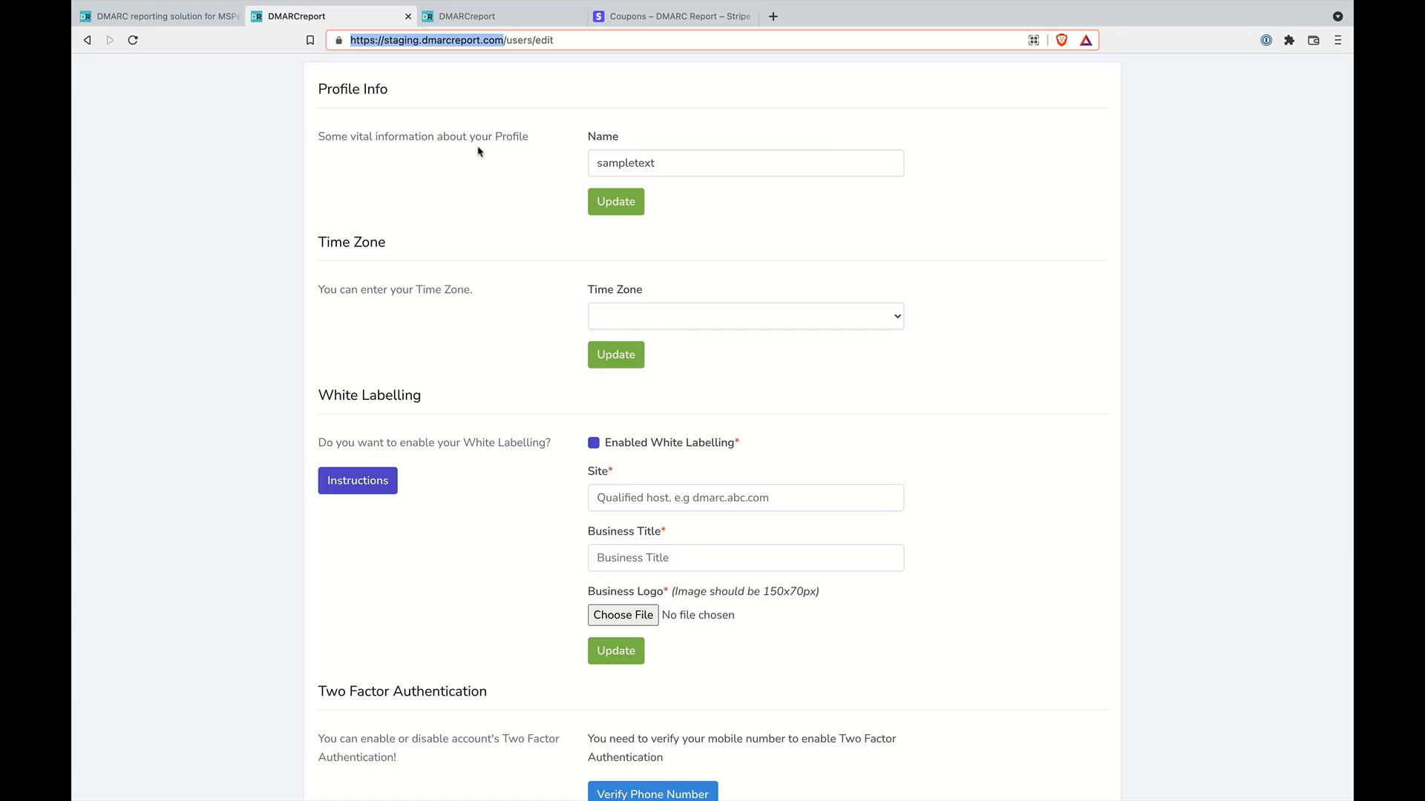
Clear the Name field in the Profile Info section without updating the profile.
{"action": "scroll", "coordinate": [478, 151], "scroll_direction": "up", "scroll_amount": 5}
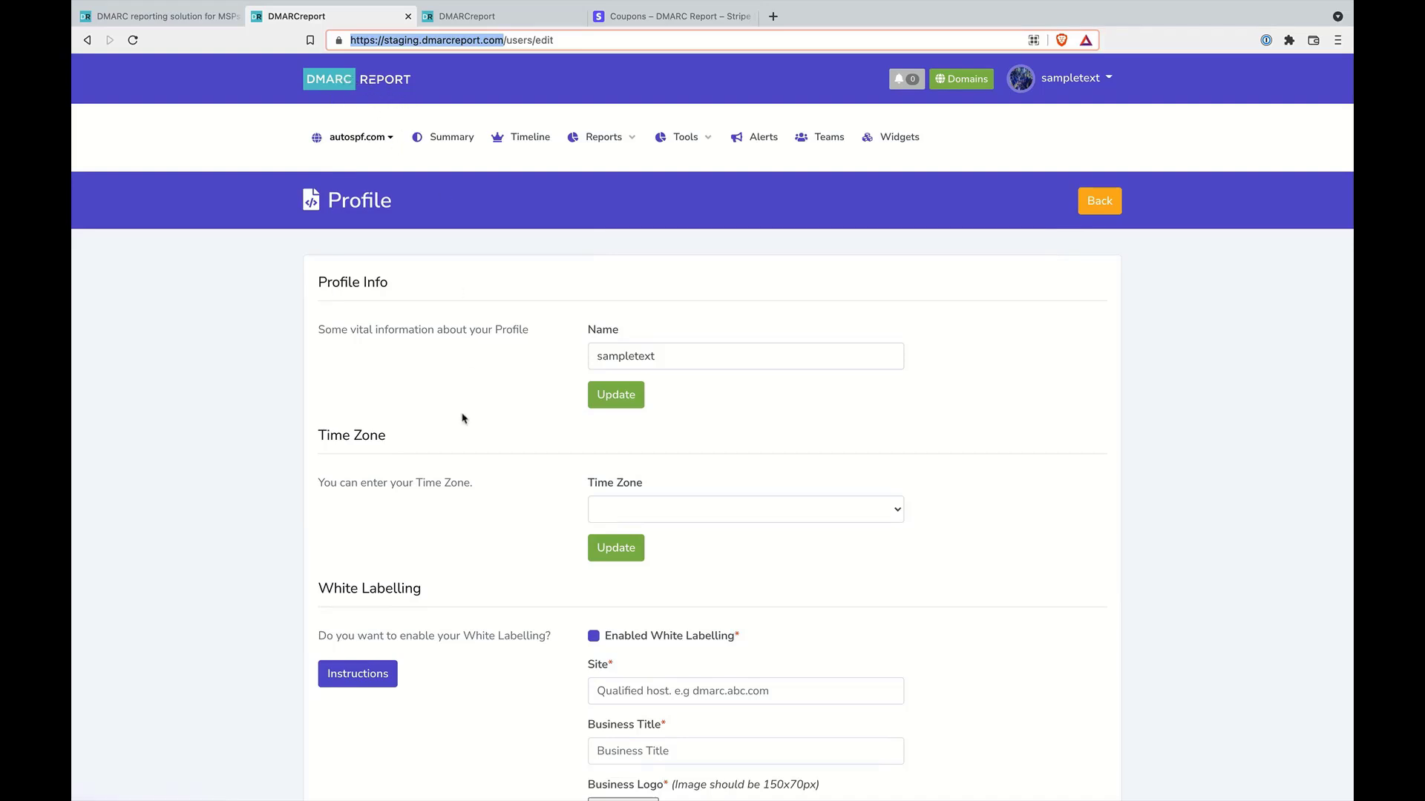
{"action": "double_click", "coordinate": [745, 367]}
{"action": "key", "text": "BackSpace"}
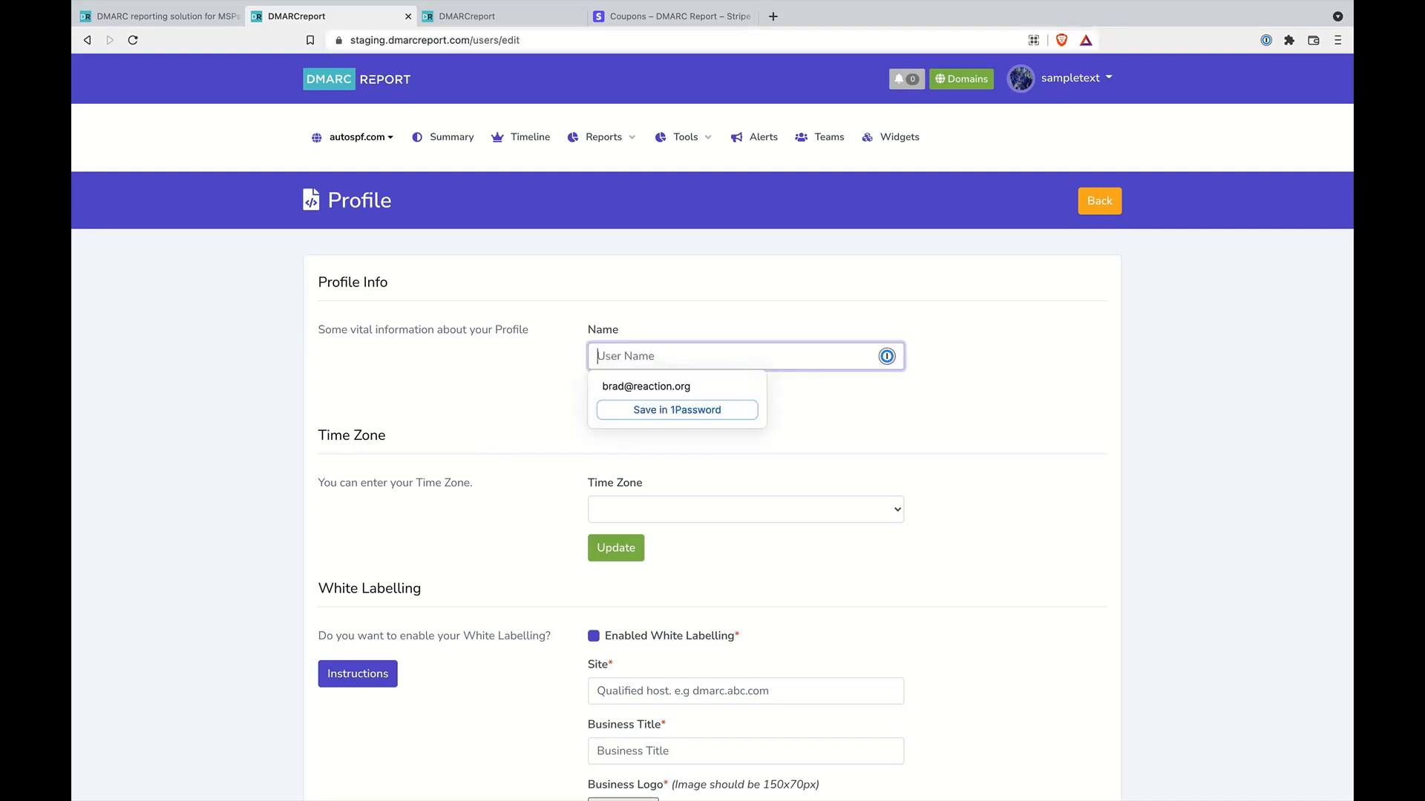
{"action": "left_click", "coordinate": [934, 440]}
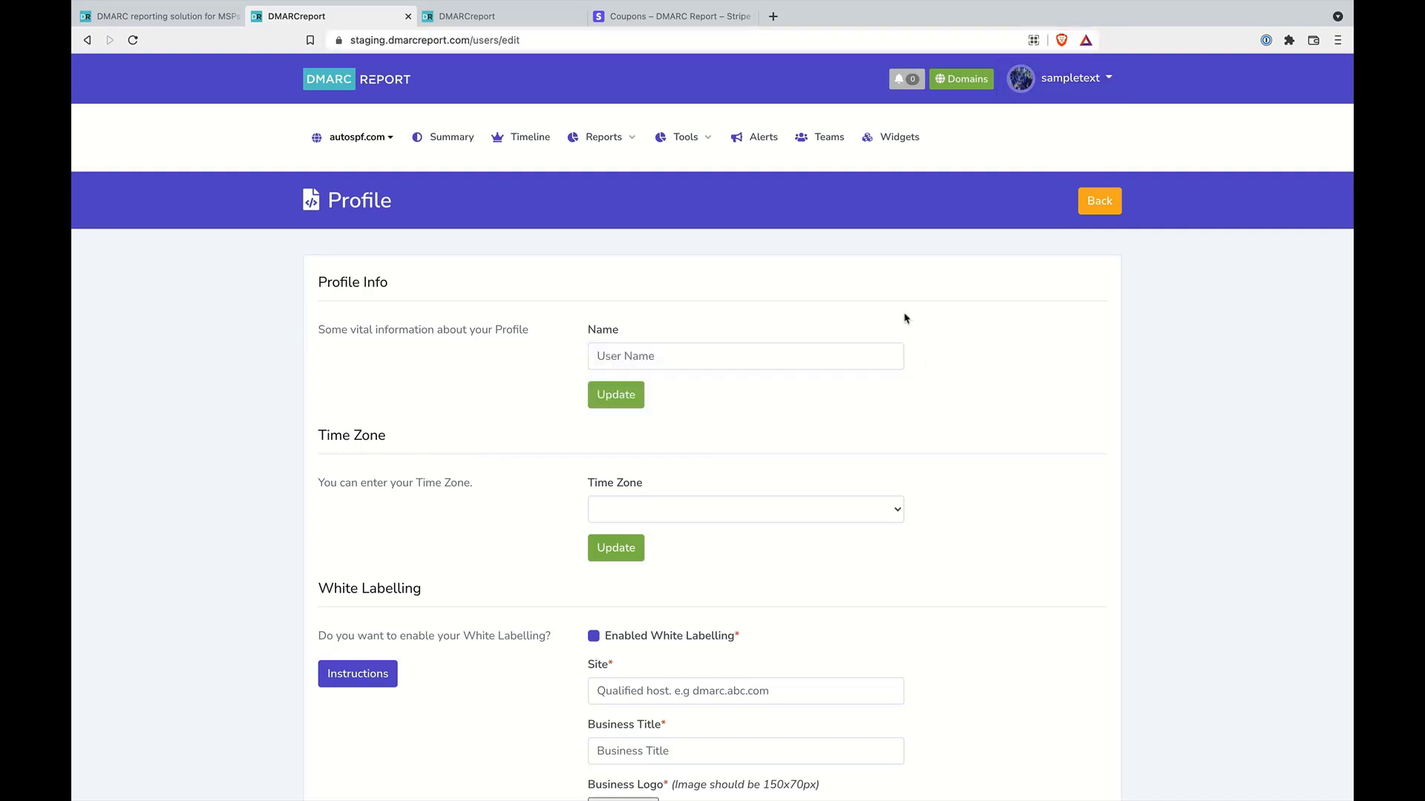
Examine the profile's Two Factor Authentication, Change Password and Cancel my account sections.
{"action": "scroll", "coordinate": [884, 391], "scroll_direction": "down", "scroll_amount": 7}
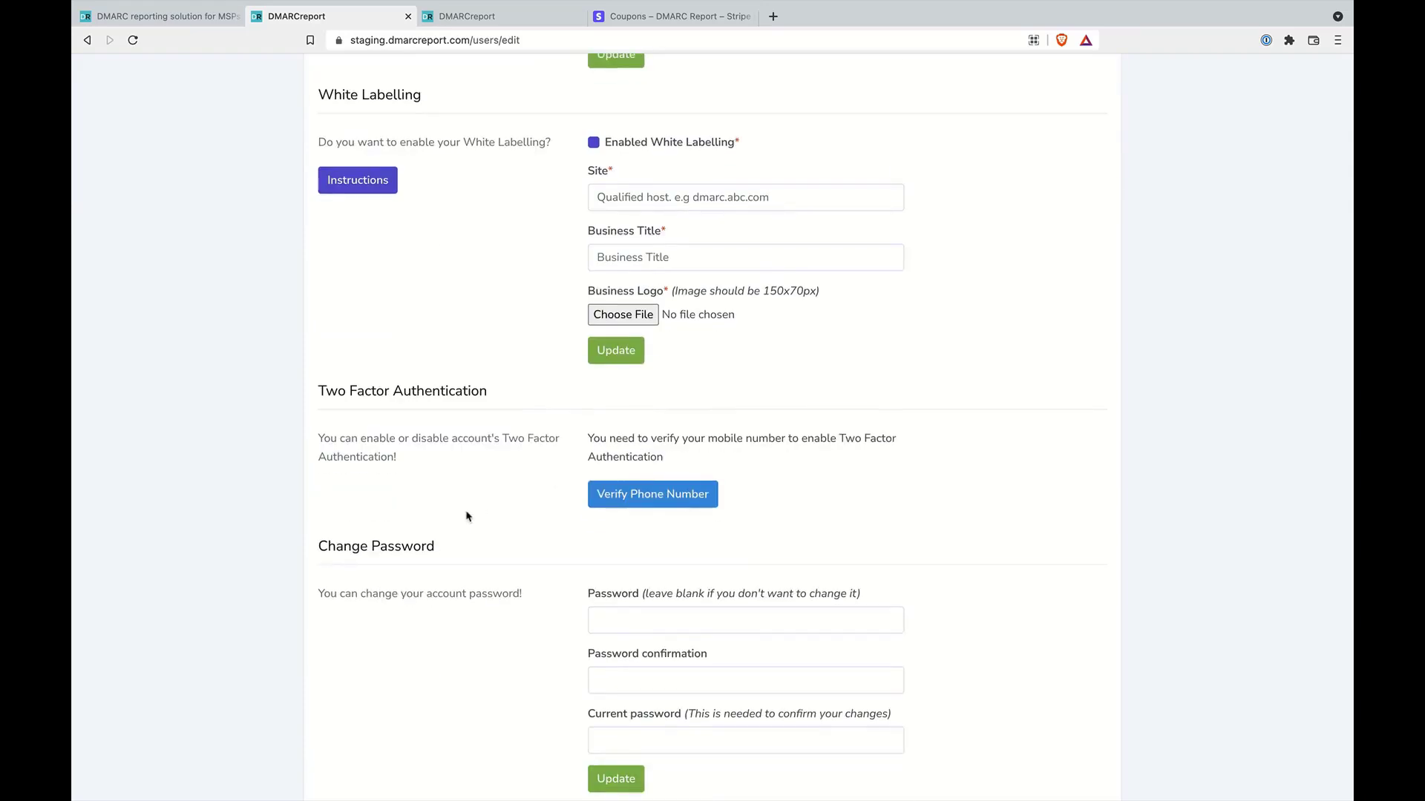
{"action": "scroll", "coordinate": [468, 517], "scroll_direction": "down", "scroll_amount": 4}
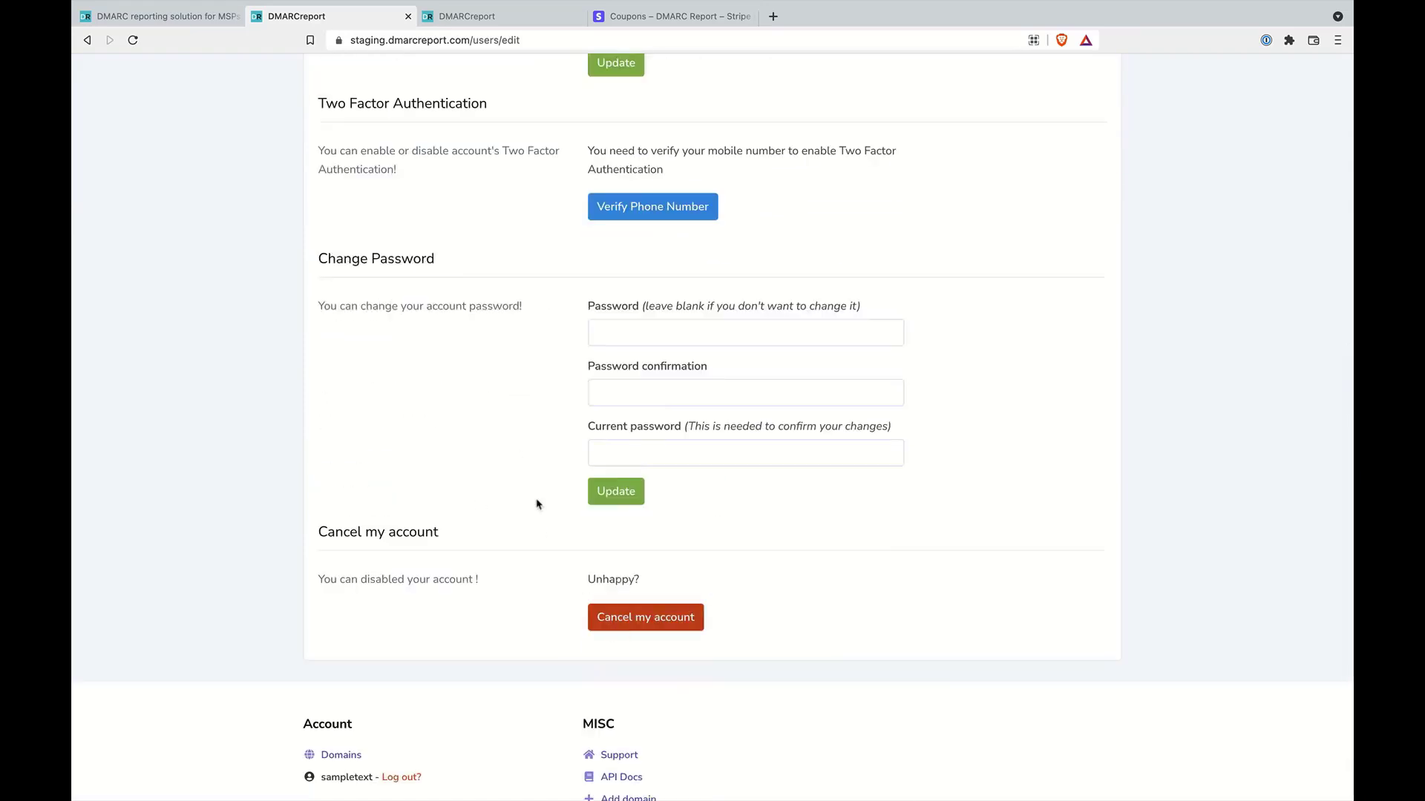
{"action": "scroll", "coordinate": [483, 369], "scroll_direction": "up", "scroll_amount": 10}
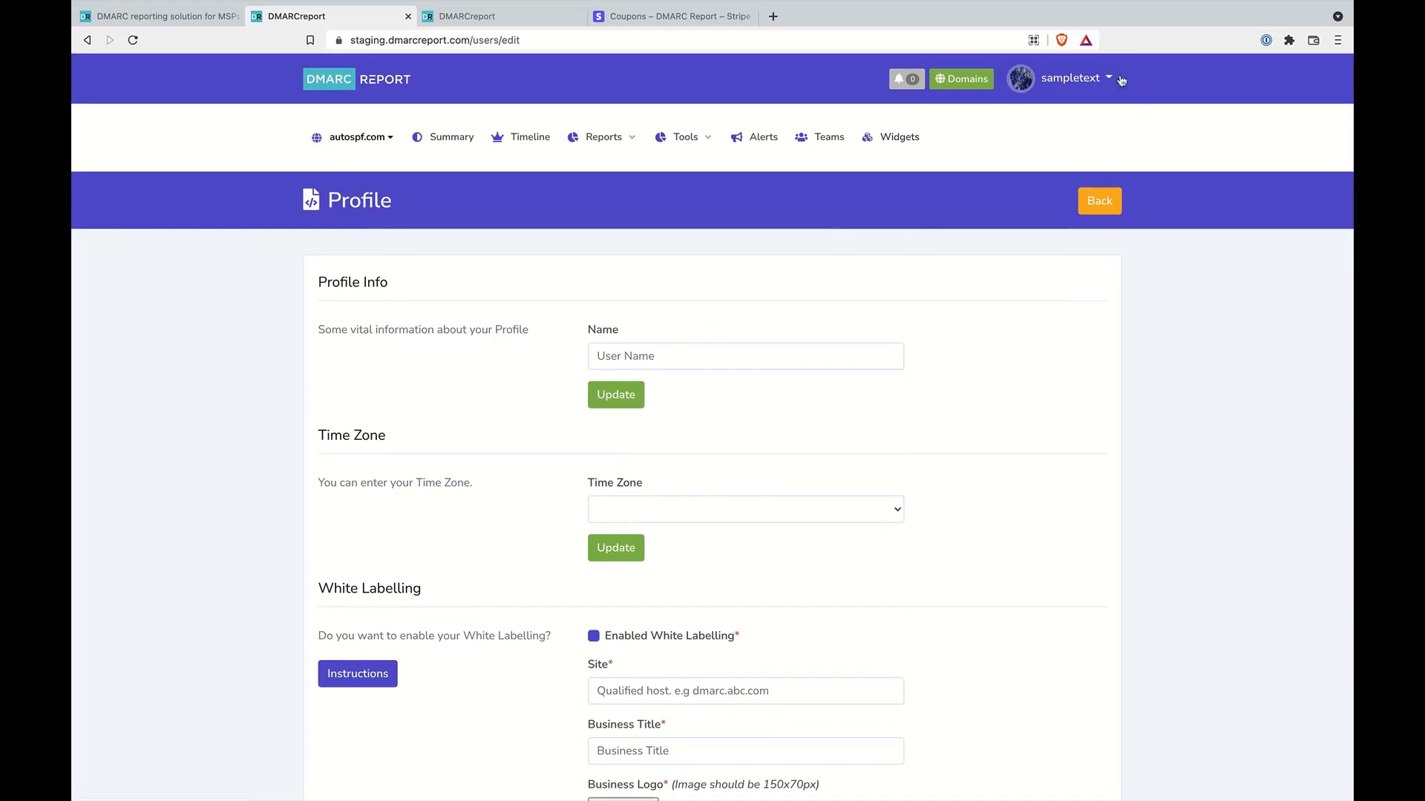
Open the account's API Tokens page and look through the list of tokens down to the API Docs link.
{"action": "left_click", "coordinate": [1119, 79]}
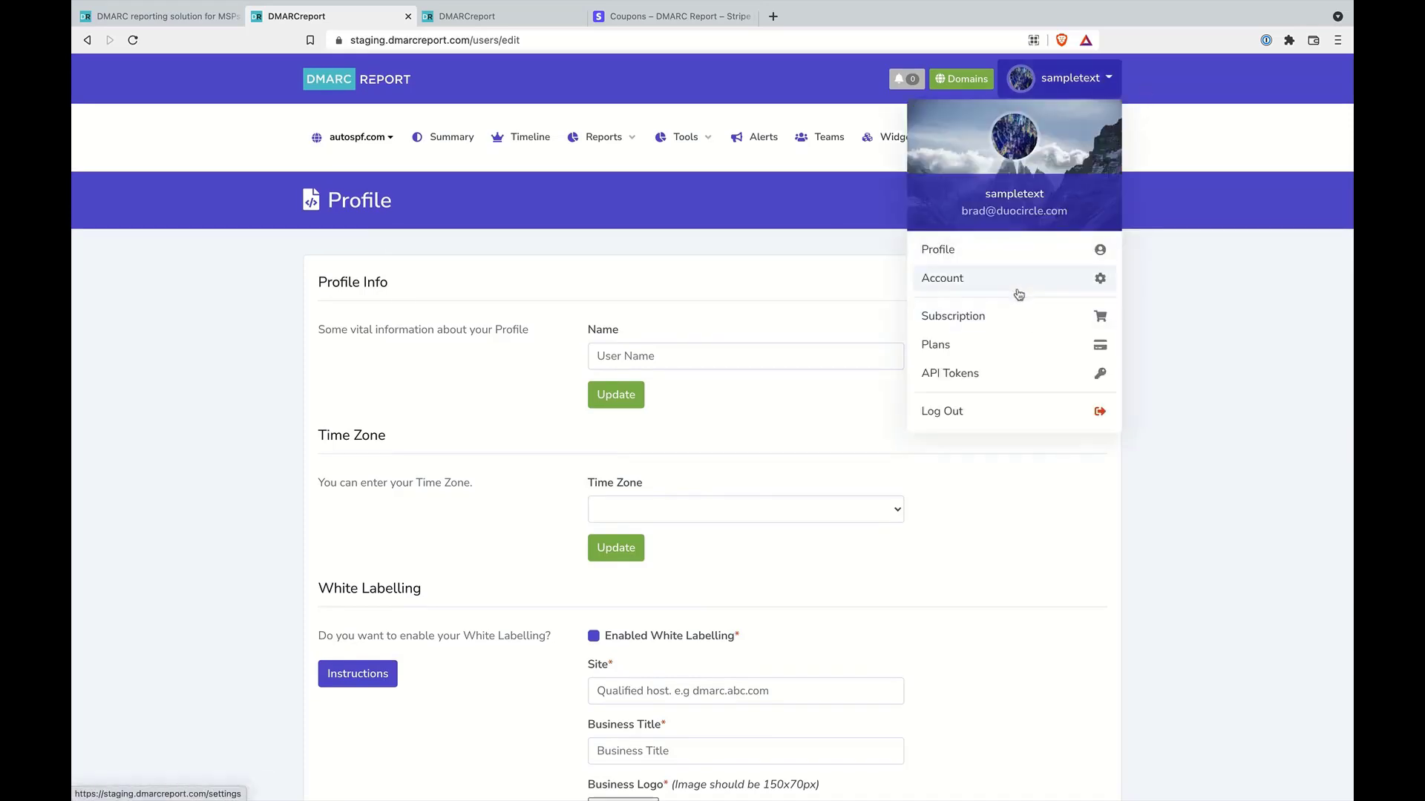
{"action": "left_click", "coordinate": [997, 373]}
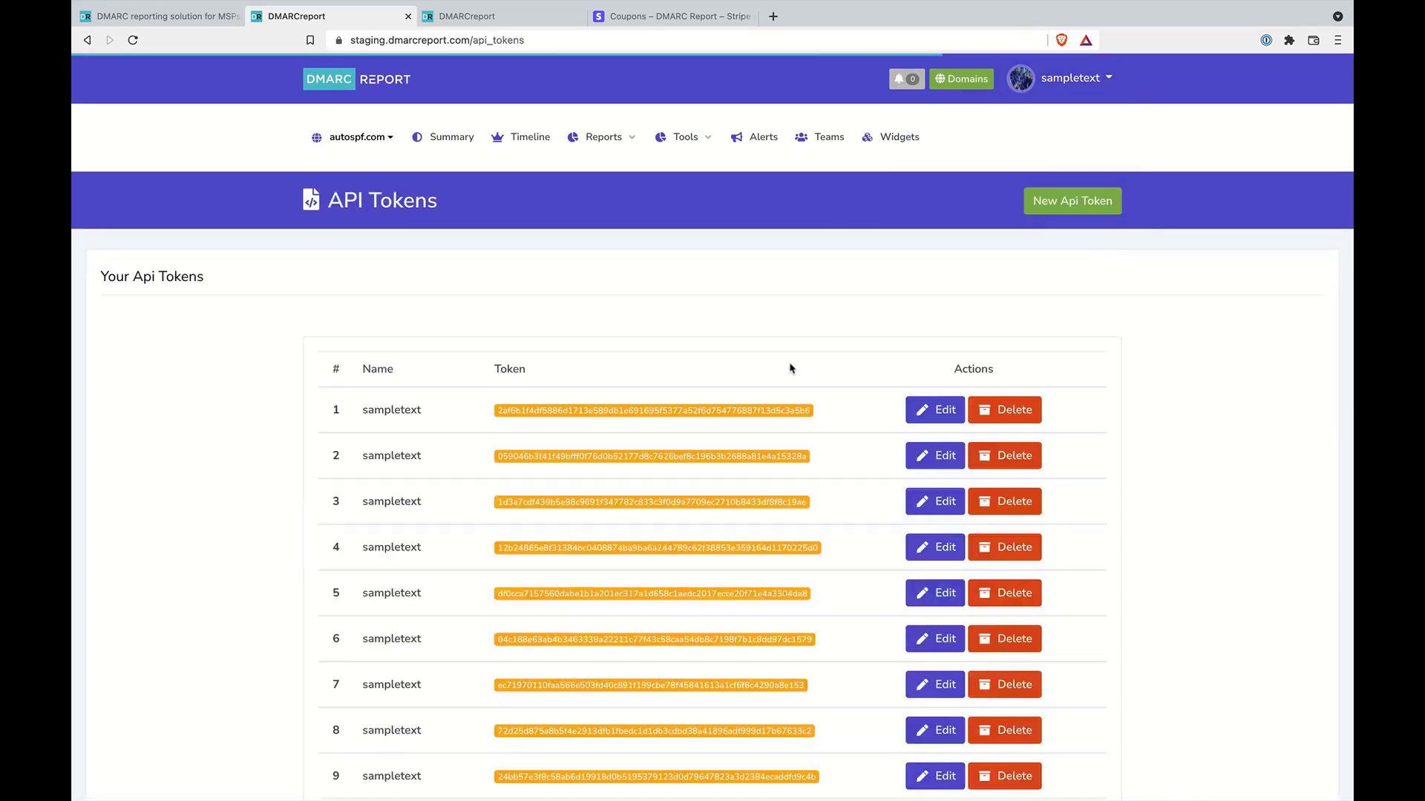
{"action": "scroll", "coordinate": [493, 470], "scroll_direction": "down", "scroll_amount": 20}
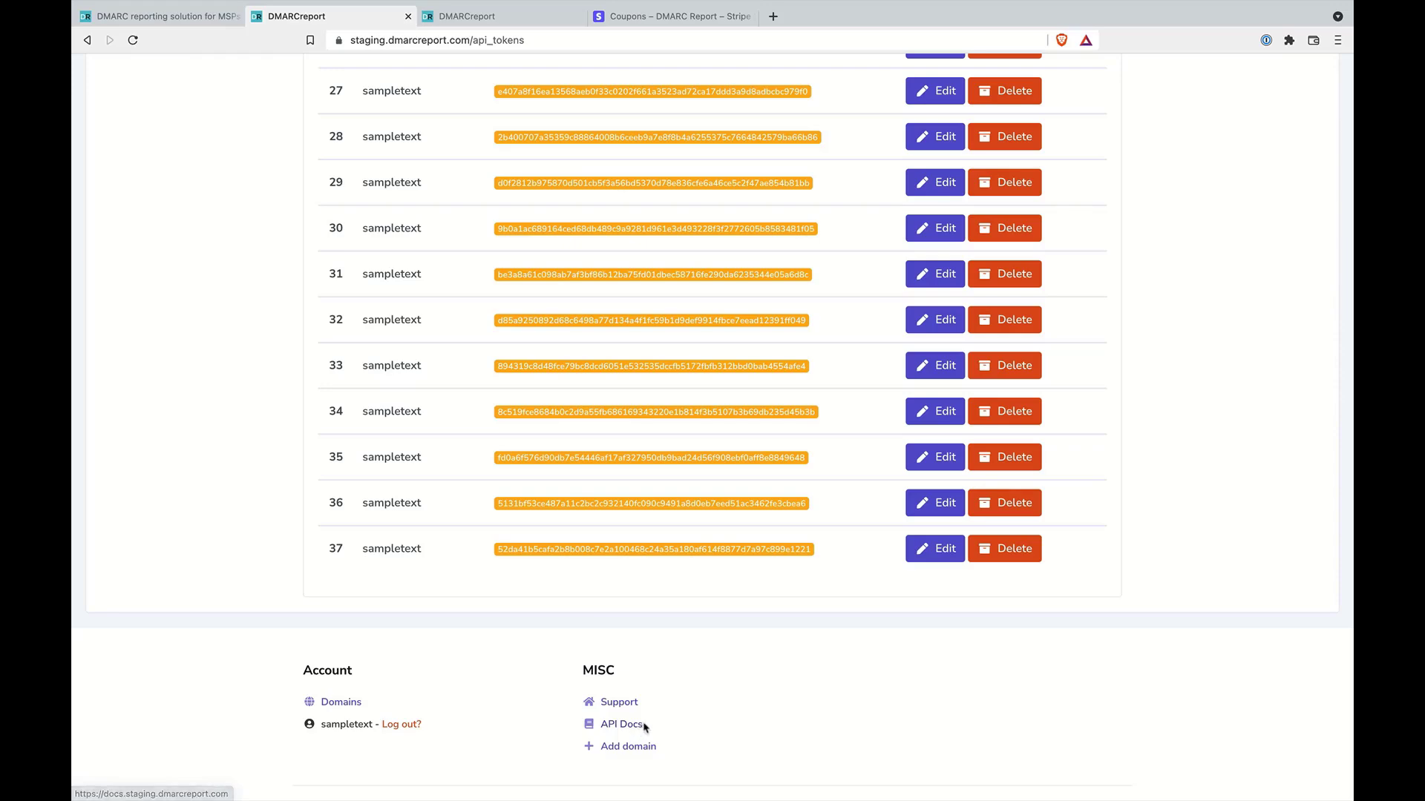
{"action": "scroll", "coordinate": [563, 401], "scroll_direction": "up", "scroll_amount": 8}
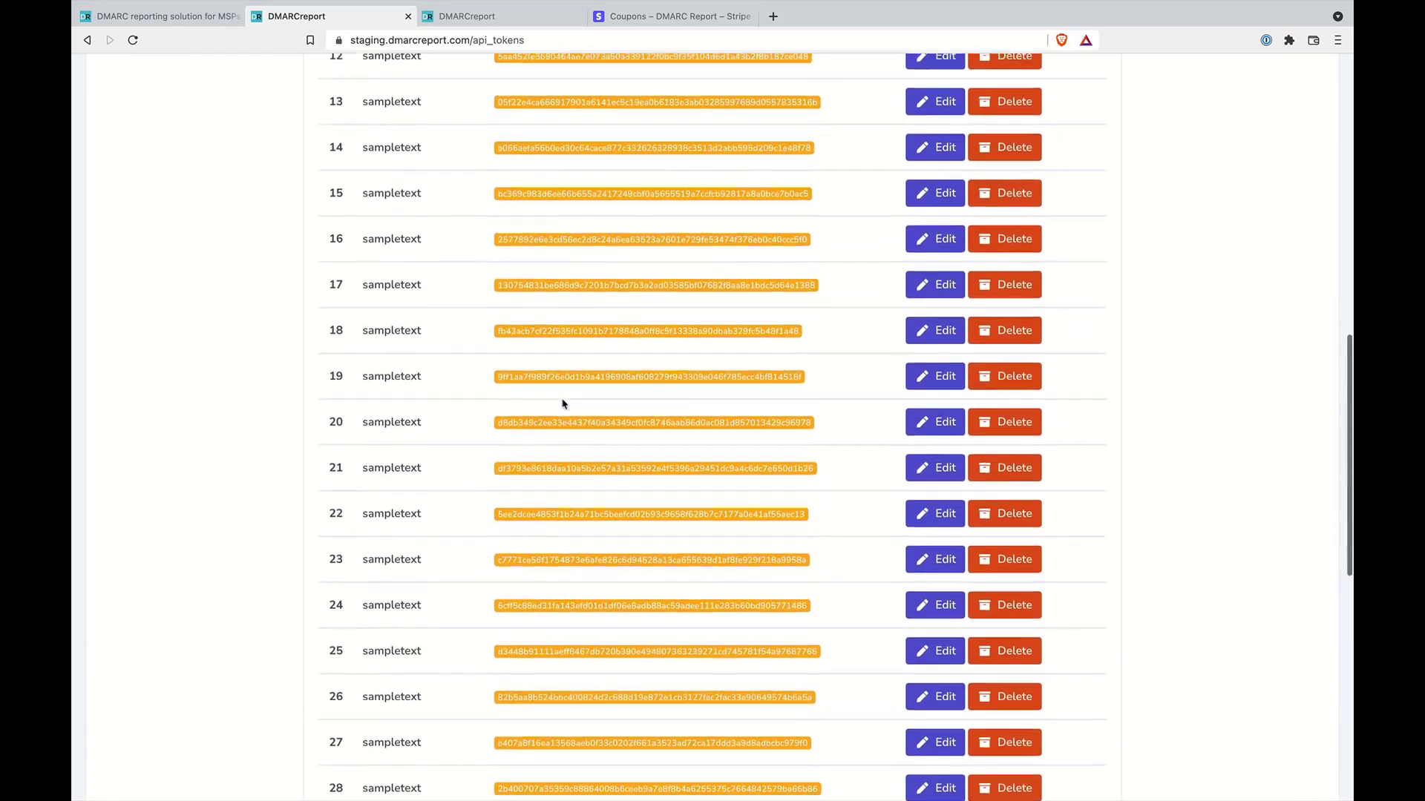
{"action": "scroll", "coordinate": [563, 405], "scroll_direction": "up", "scroll_amount": 10}
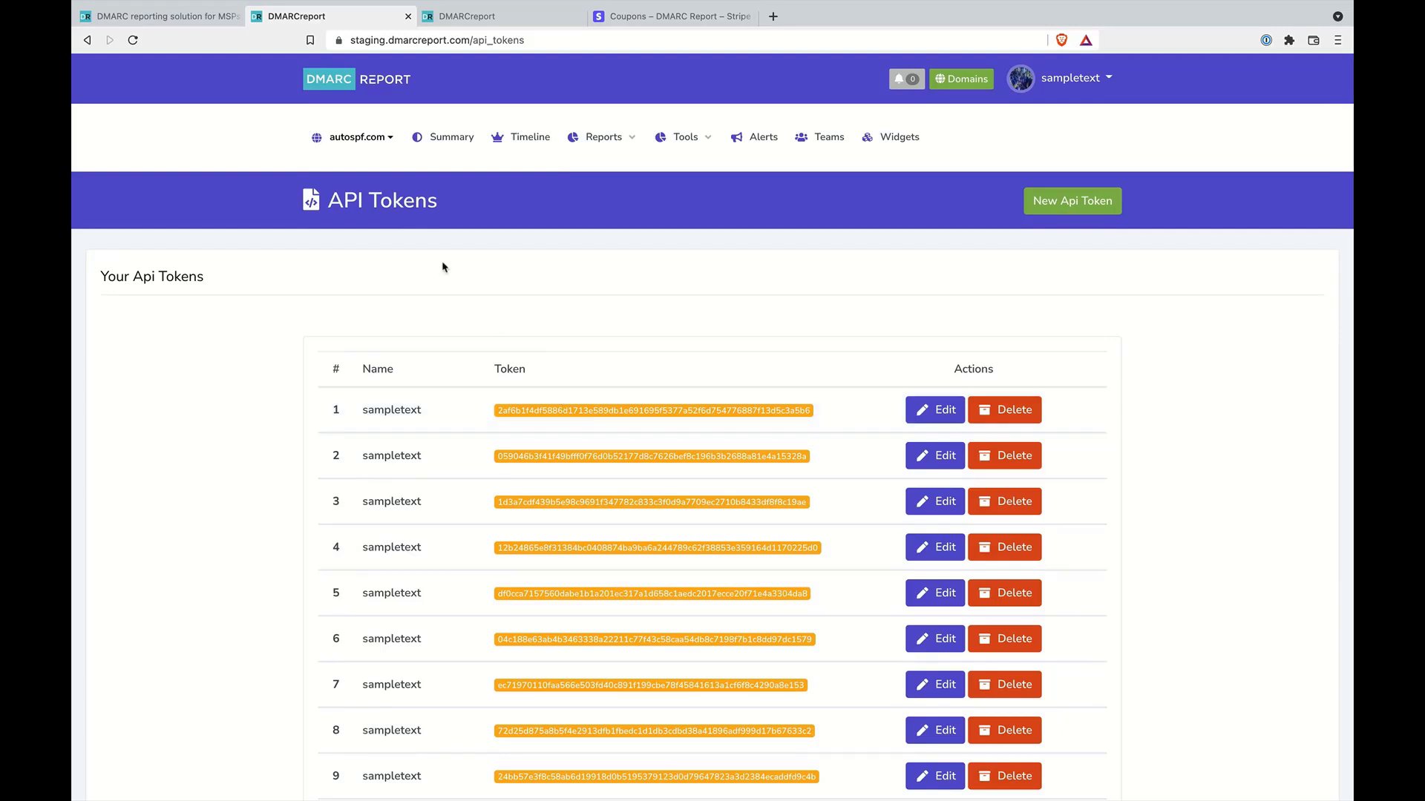
Return to the domain overview, open autospf.com's aggregate reports, and list the DMARC compliant results for the last 7 days.
{"action": "left_click", "coordinate": [340, 84]}
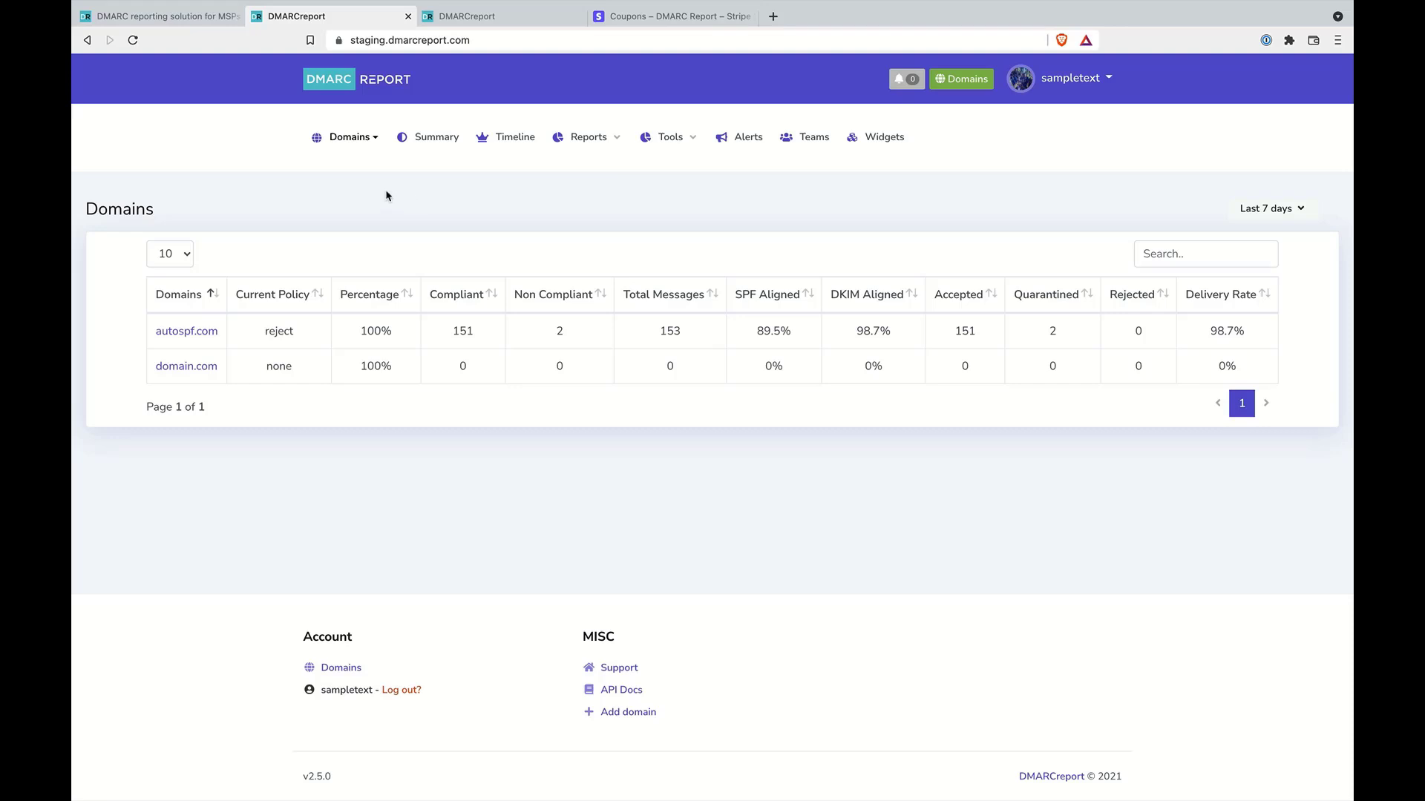
{"action": "left_click", "coordinate": [197, 332]}
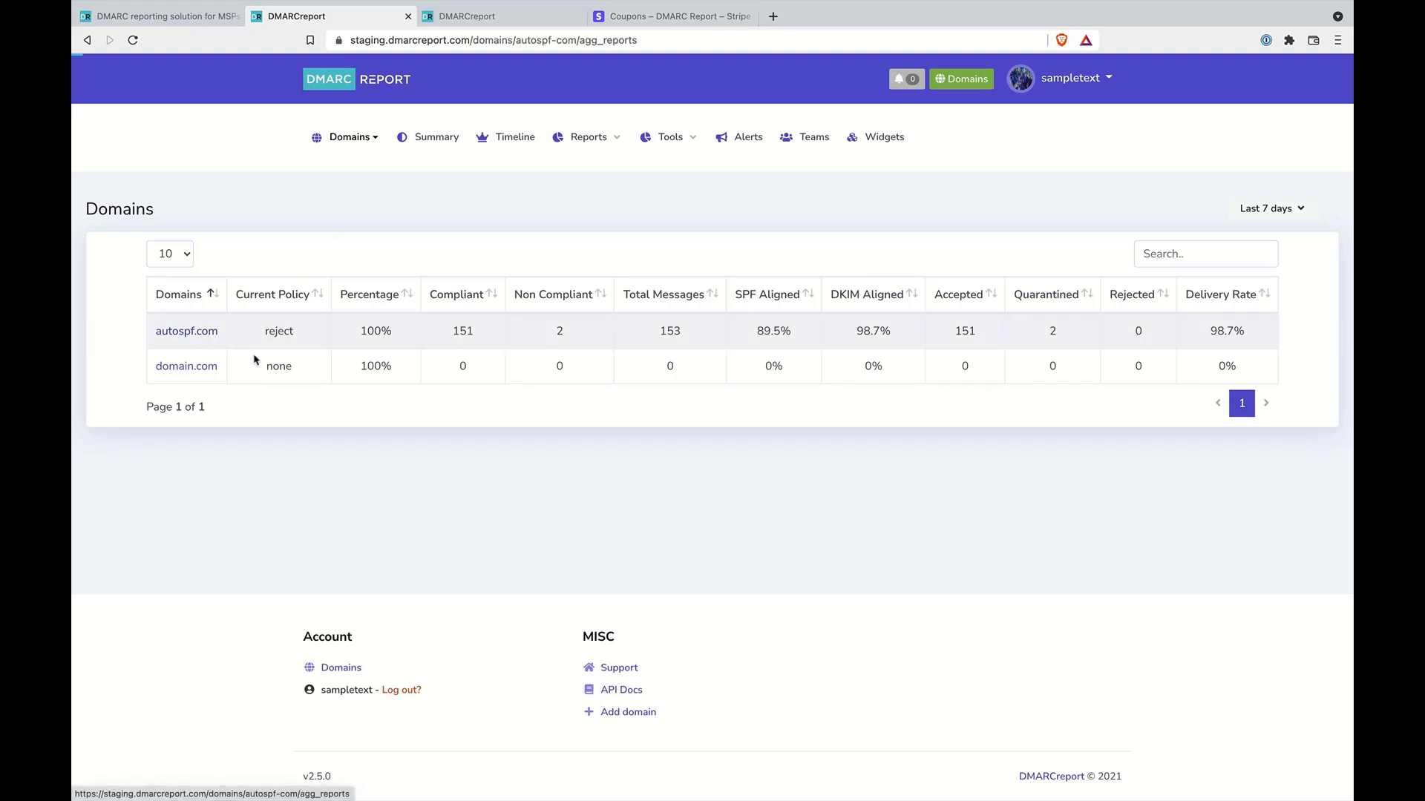
{"action": "scroll", "coordinate": [290, 468], "scroll_direction": "down", "scroll_amount": 3}
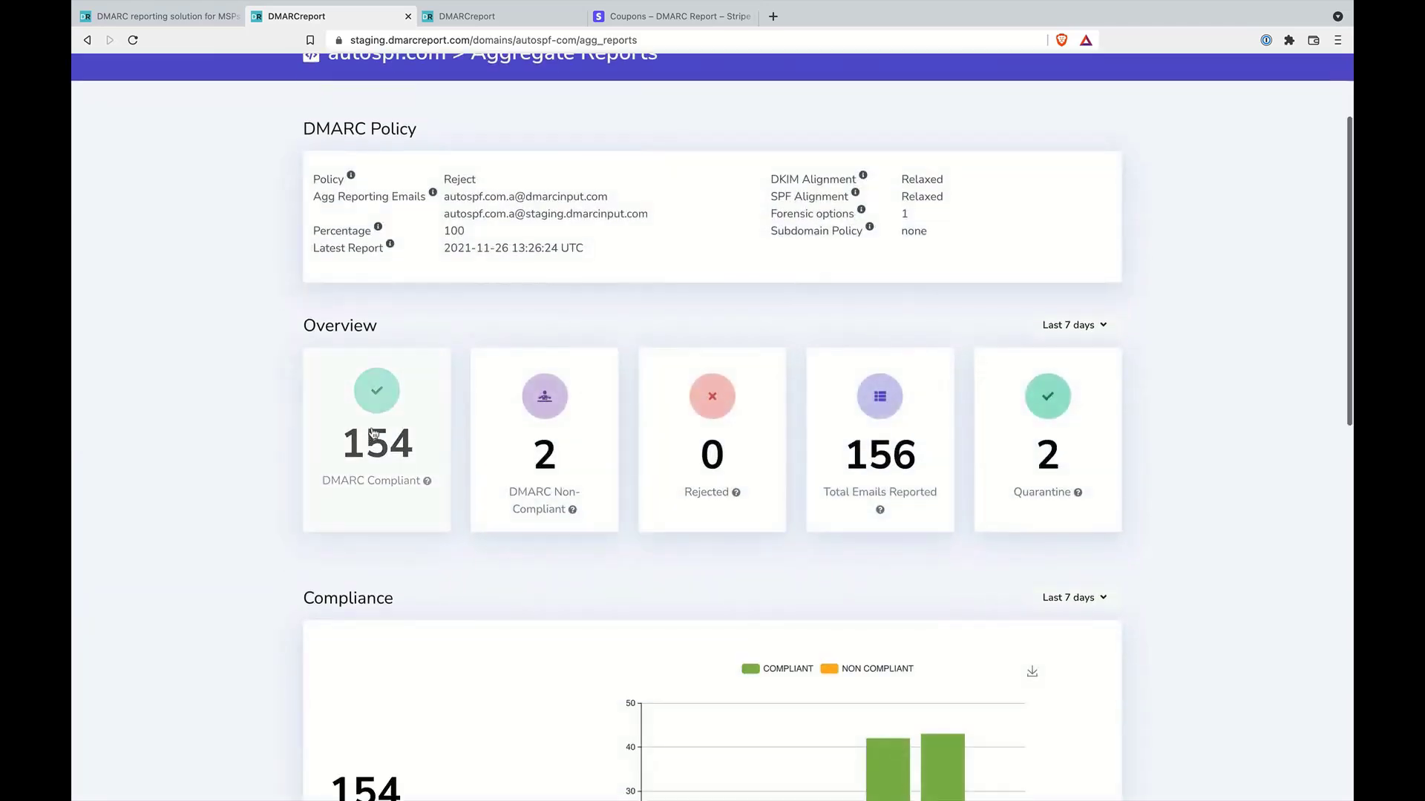
{"action": "scroll", "coordinate": [392, 479], "scroll_direction": "down", "scroll_amount": 4}
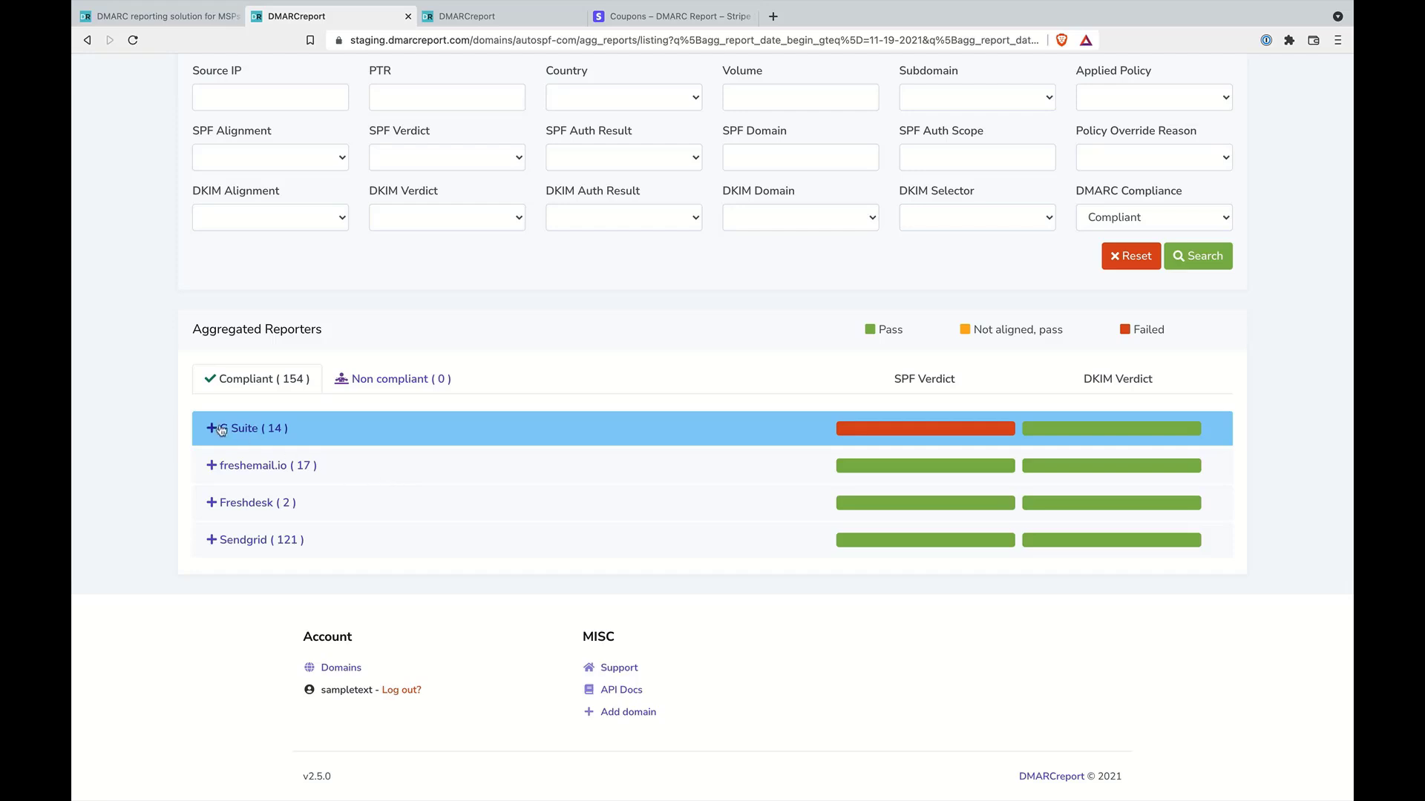
Expand the freshemail.io reporter, examine its SPF and DKIM results alongside the listing filters, and collapse it again.
{"action": "left_click", "coordinate": [211, 465]}
{"action": "scroll", "coordinate": [228, 524], "scroll_direction": "down", "scroll_amount": 1}
{"action": "scroll", "coordinate": [228, 524], "scroll_direction": "down", "scroll_amount": 3}
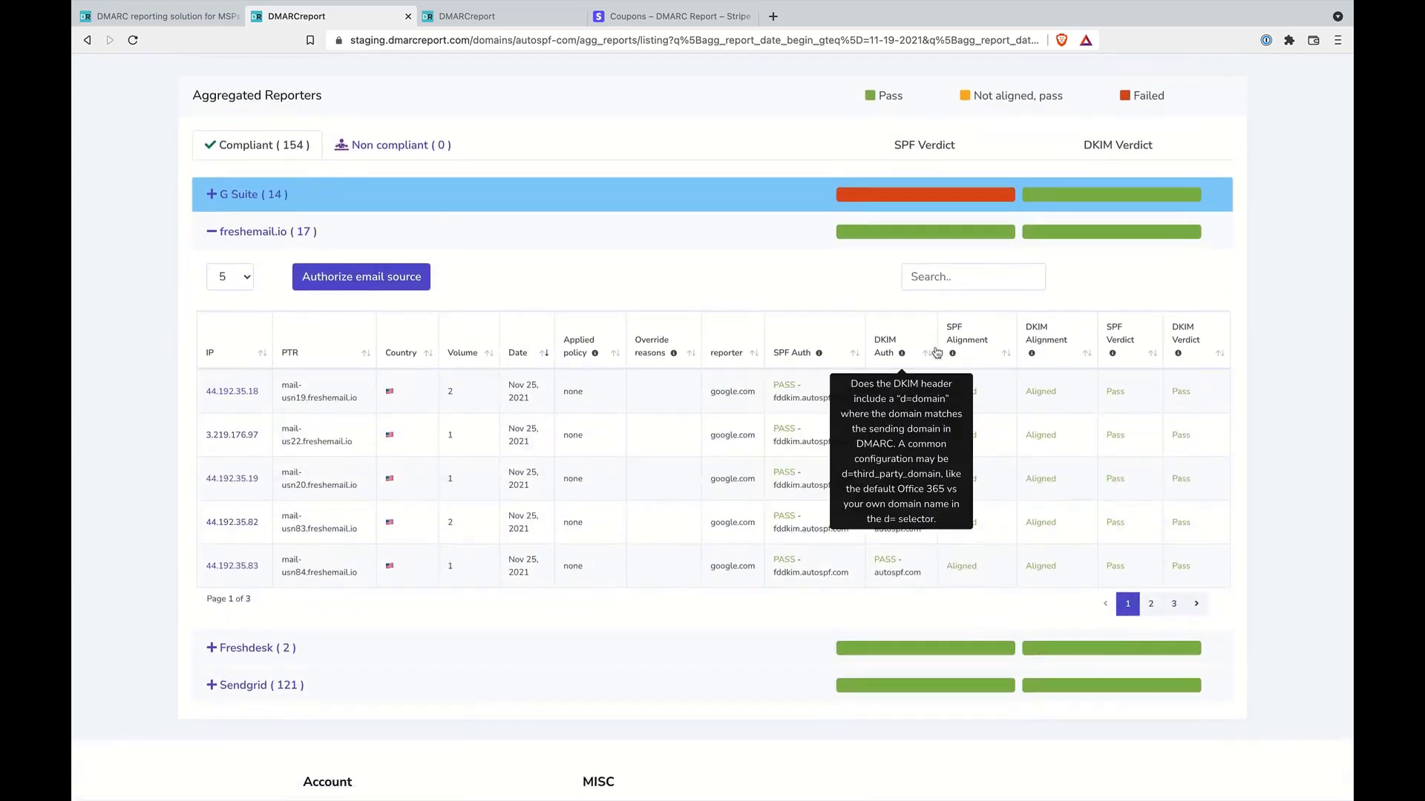
{"action": "scroll", "coordinate": [710, 411], "scroll_direction": "up", "scroll_amount": 6}
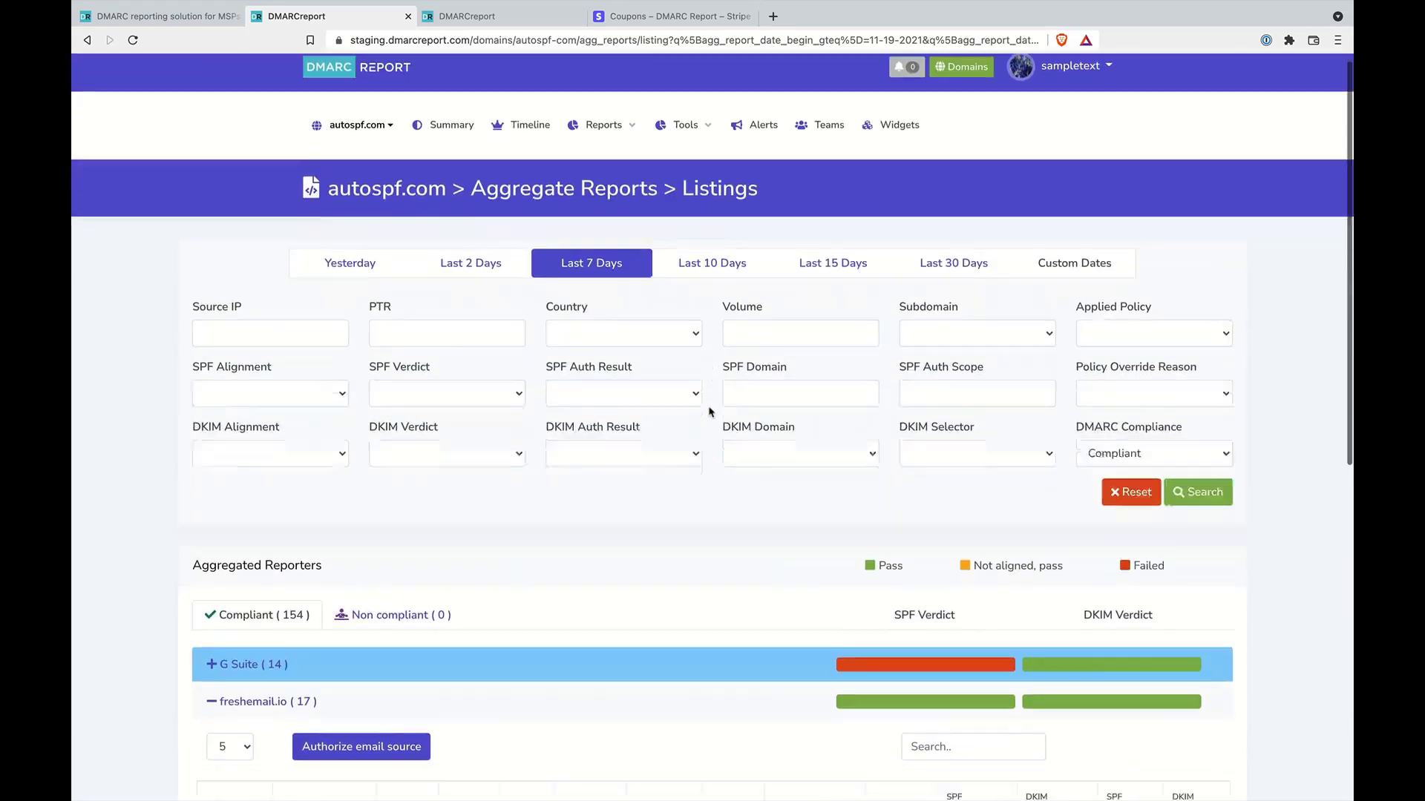
{"action": "scroll", "coordinate": [713, 408], "scroll_direction": "down", "scroll_amount": 2}
{"action": "mouse_move", "coordinate": [881, 508]}
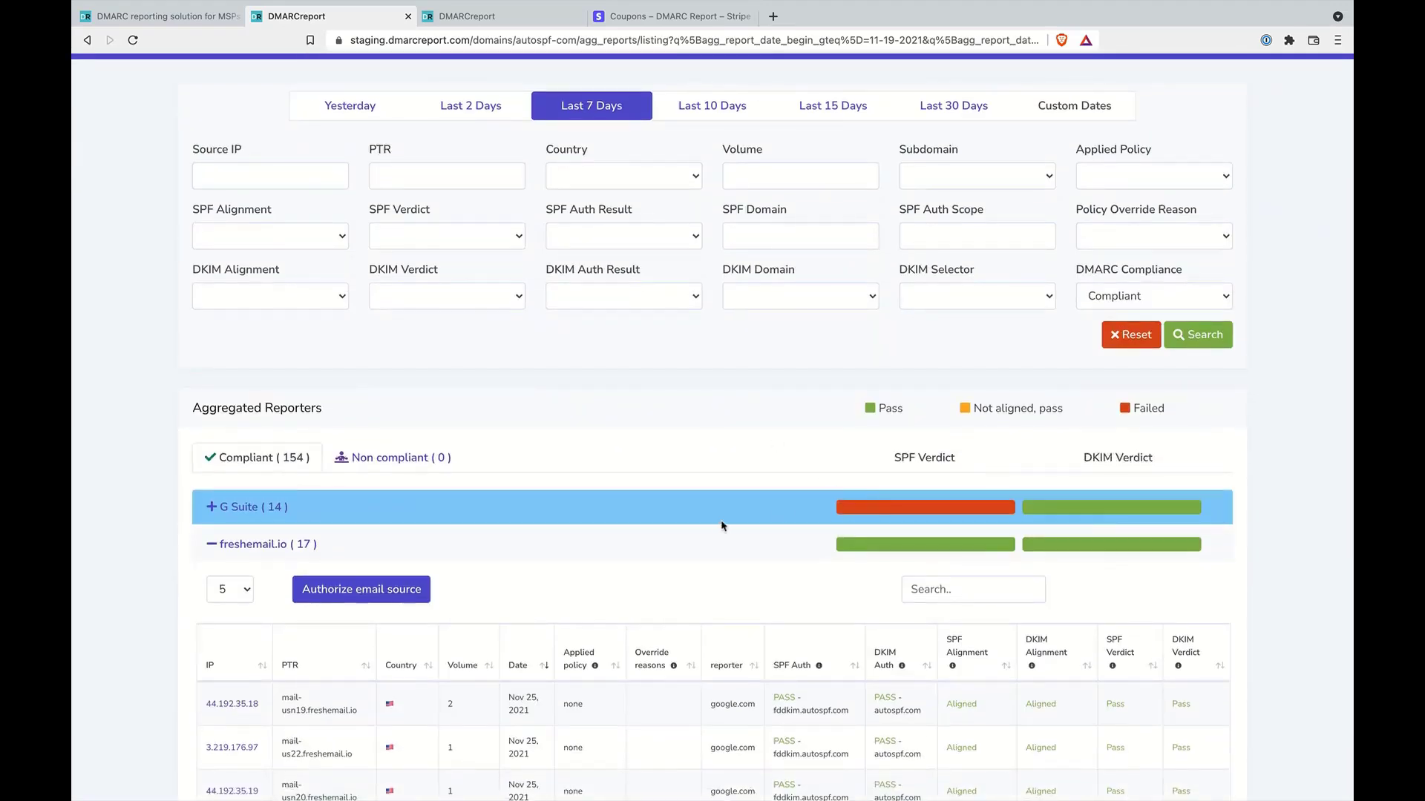
{"action": "left_click", "coordinate": [212, 544]}
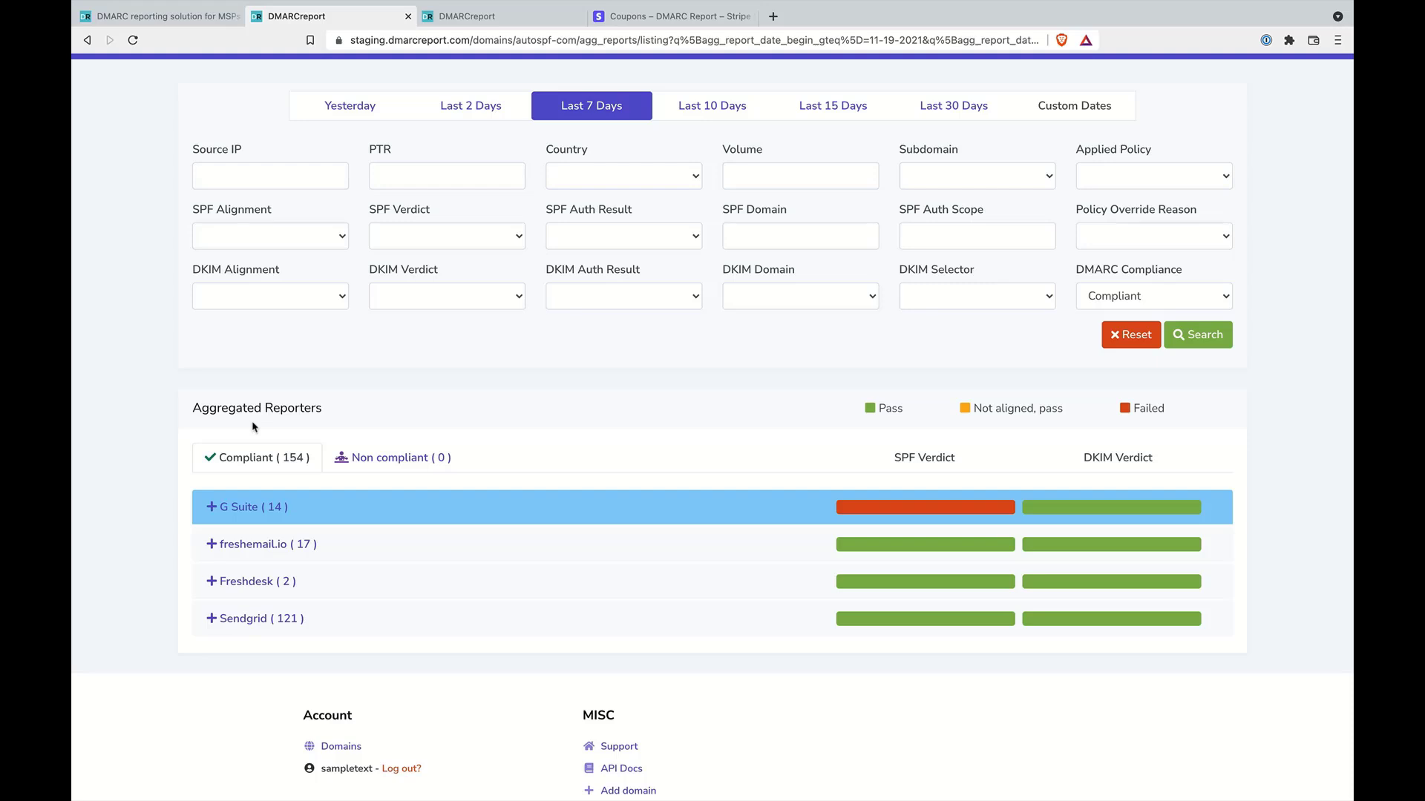
{"action": "scroll", "coordinate": [463, 413], "scroll_direction": "up", "scroll_amount": 3}
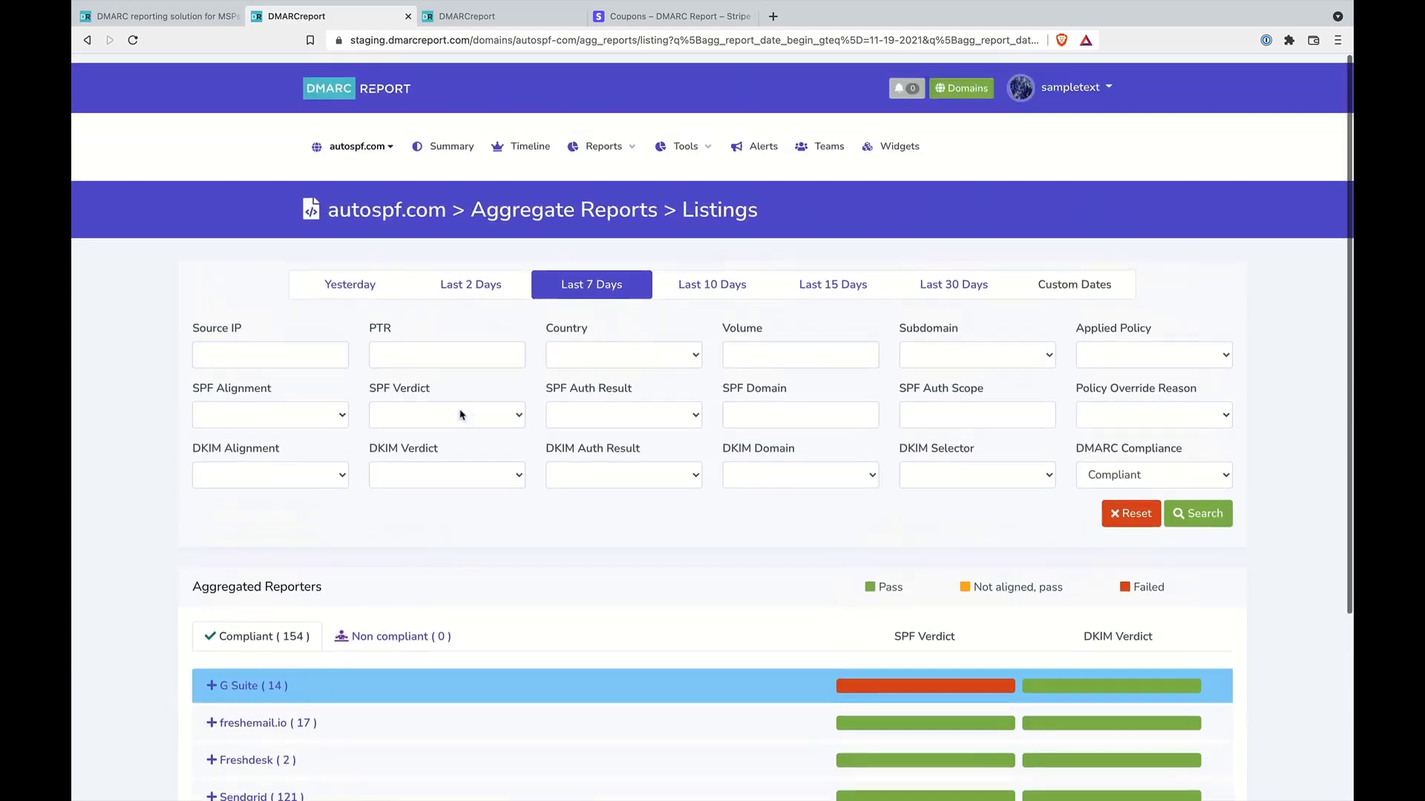